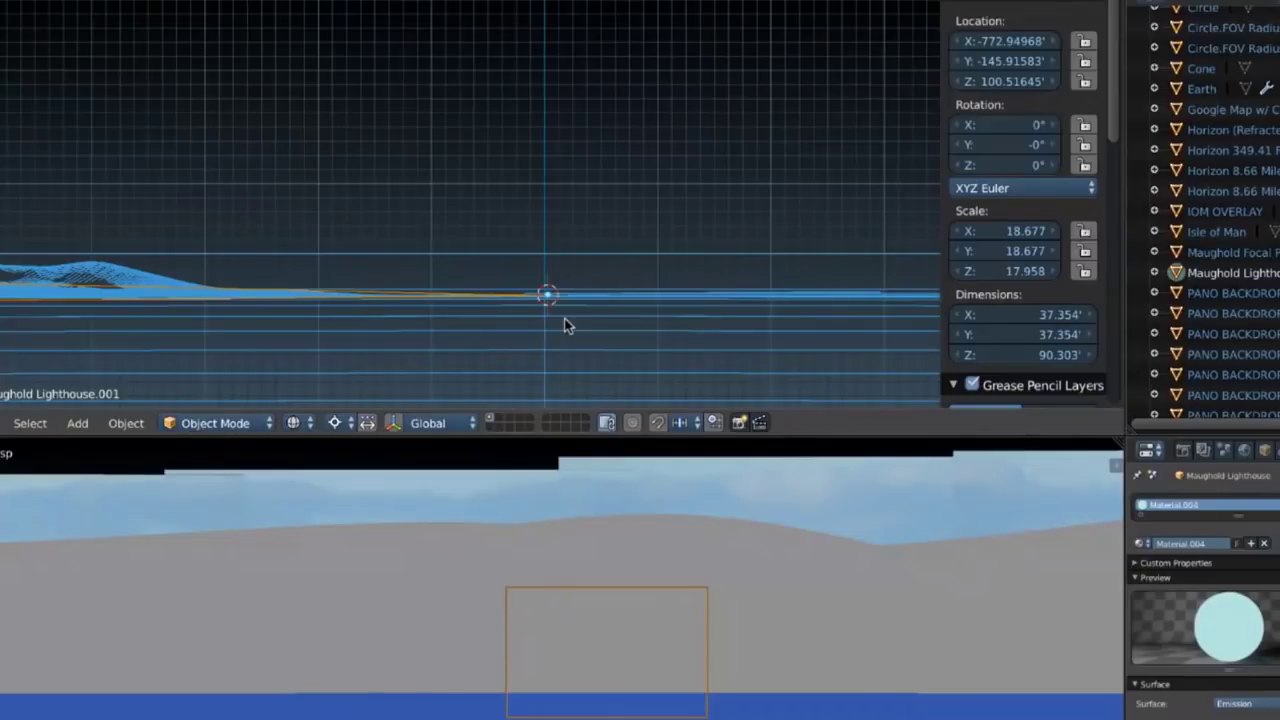
Examine the whole Earth sphere in the side view, starting from the lighthouse area at its surface
scroll(564, 323, "down", 1)
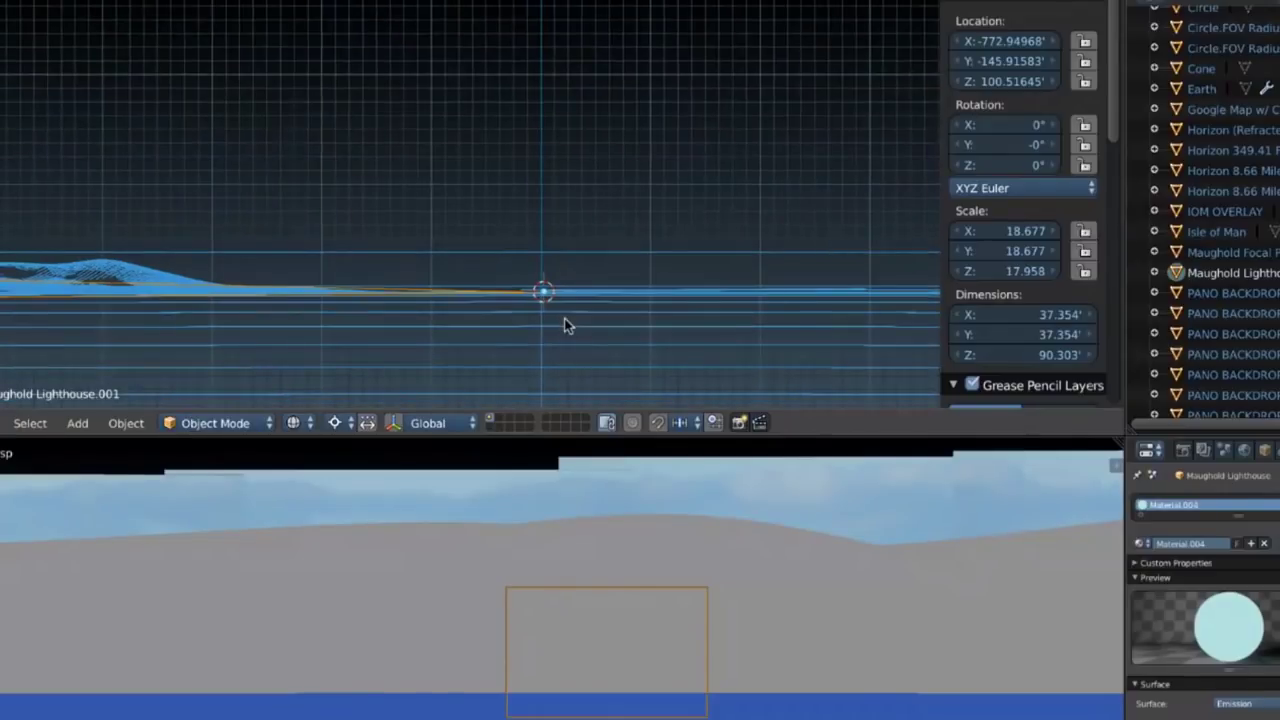
scroll(564, 323, "up", 5)
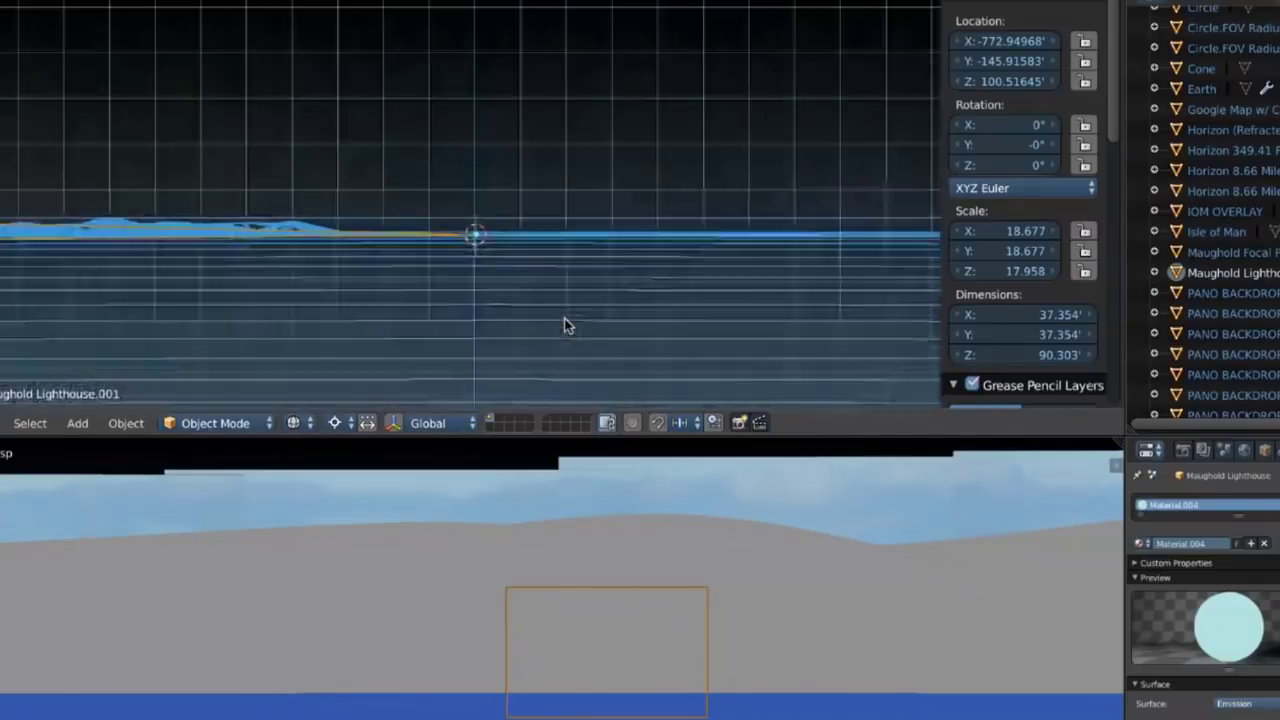
scroll(564, 323, "up", 5)
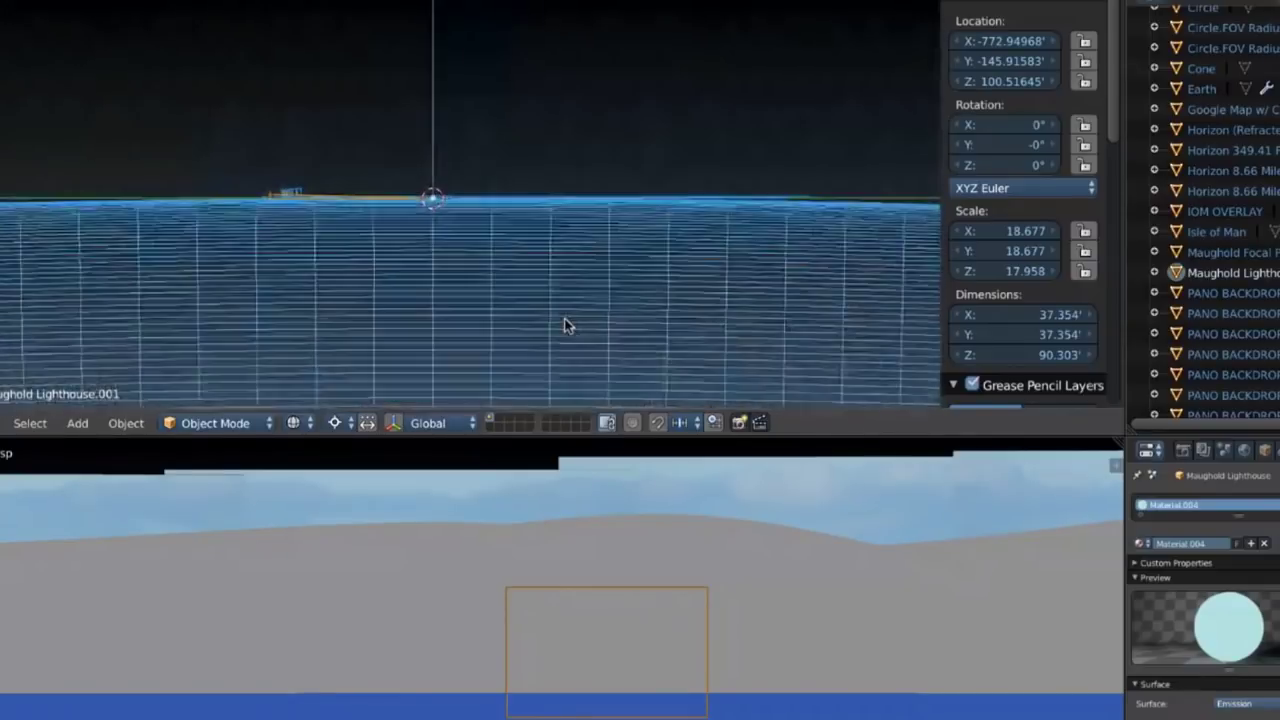
scroll(564, 325, "up", 5)
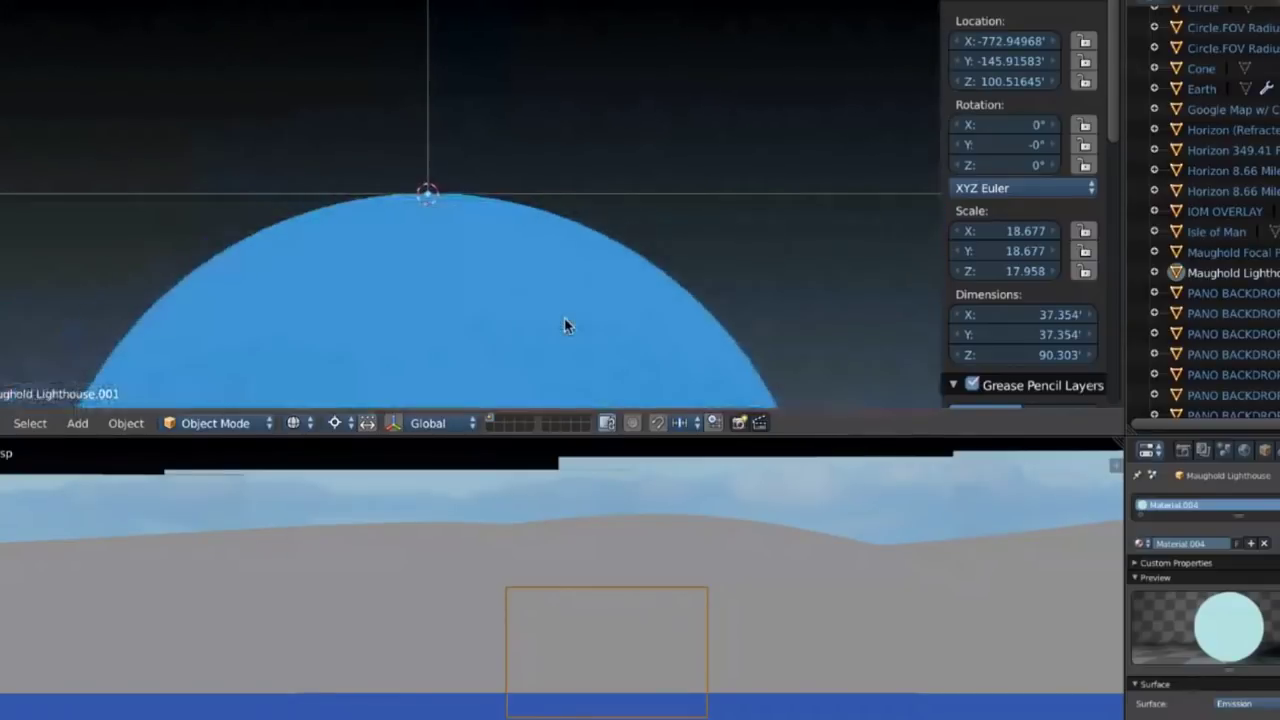
scroll(564, 317, "down", 5)
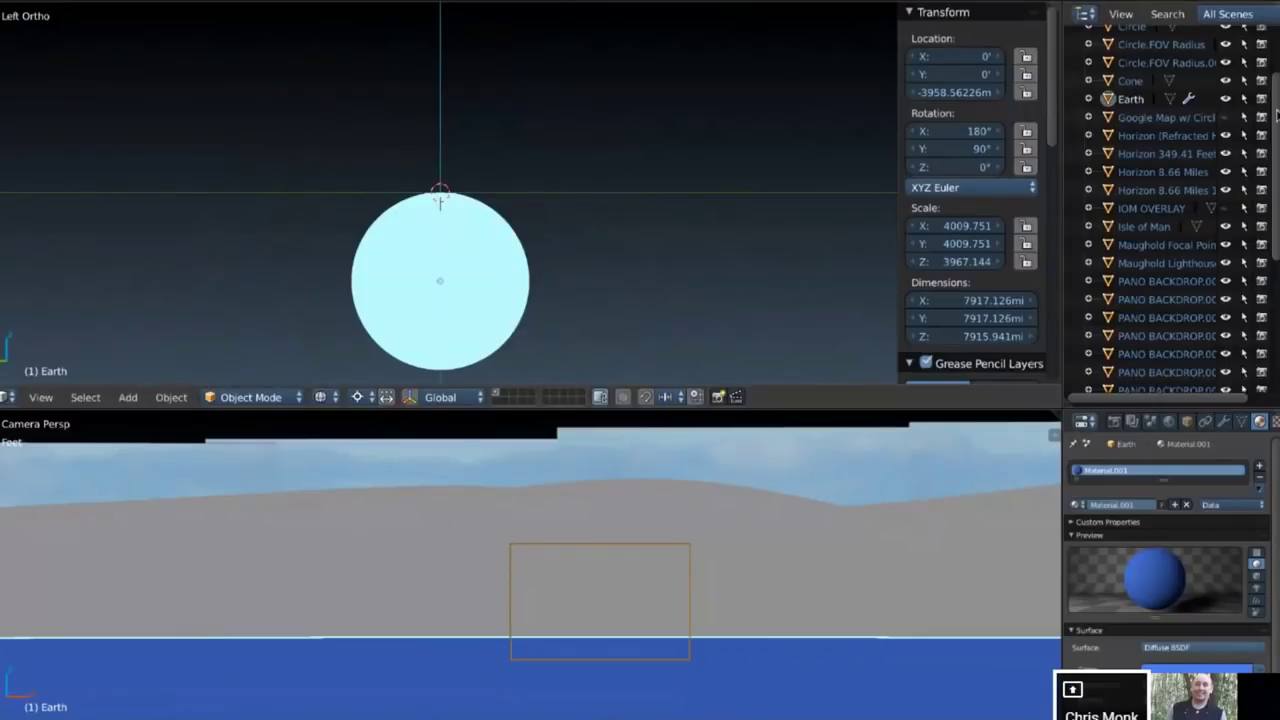
Select the Isle of Man object and examine its profile on the Earth's curved surface in the side view
left_click_drag(1277, 116, 1277, 135)
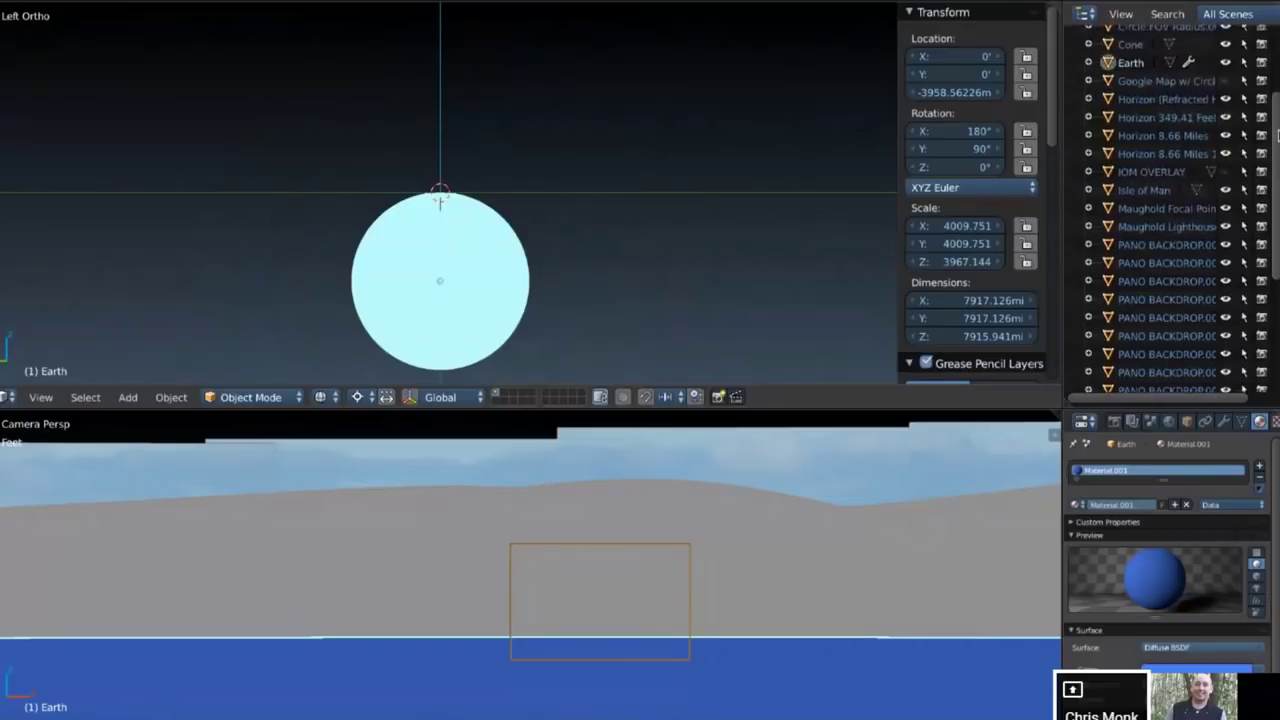
left_click(1140, 190)
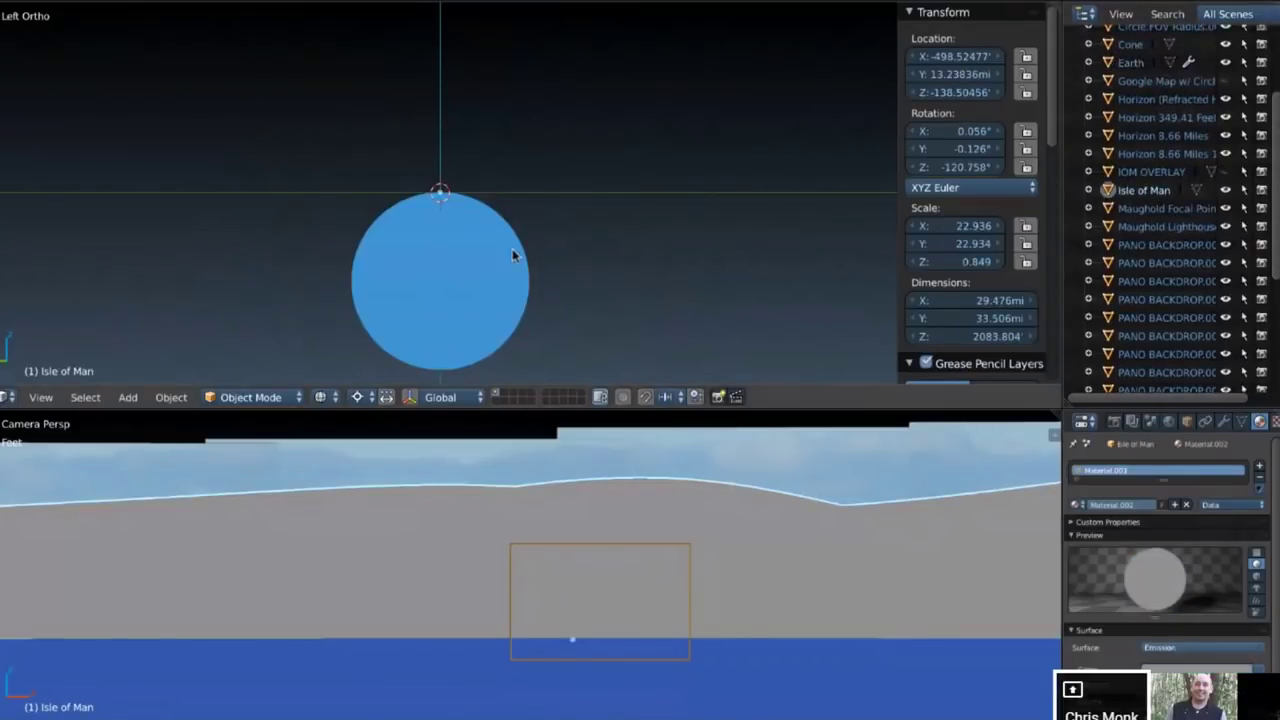
scroll(431, 252, "up", 5)
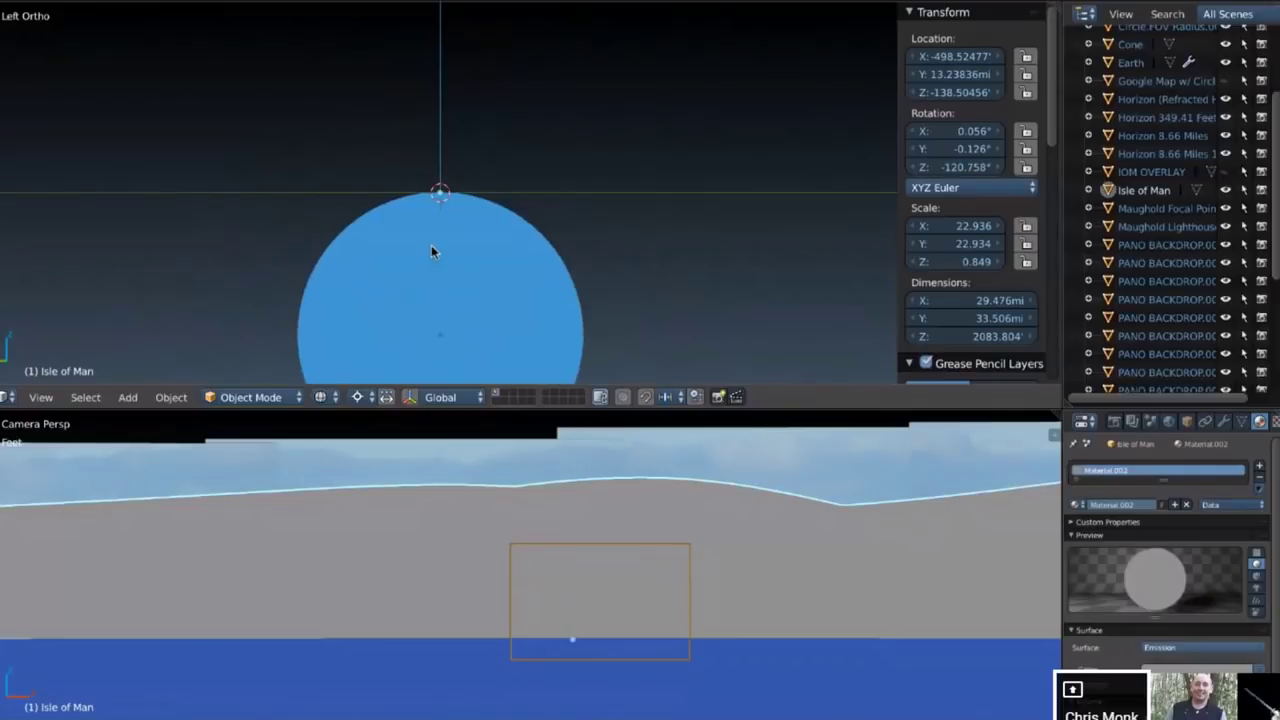
scroll(431, 252, "up", 1)
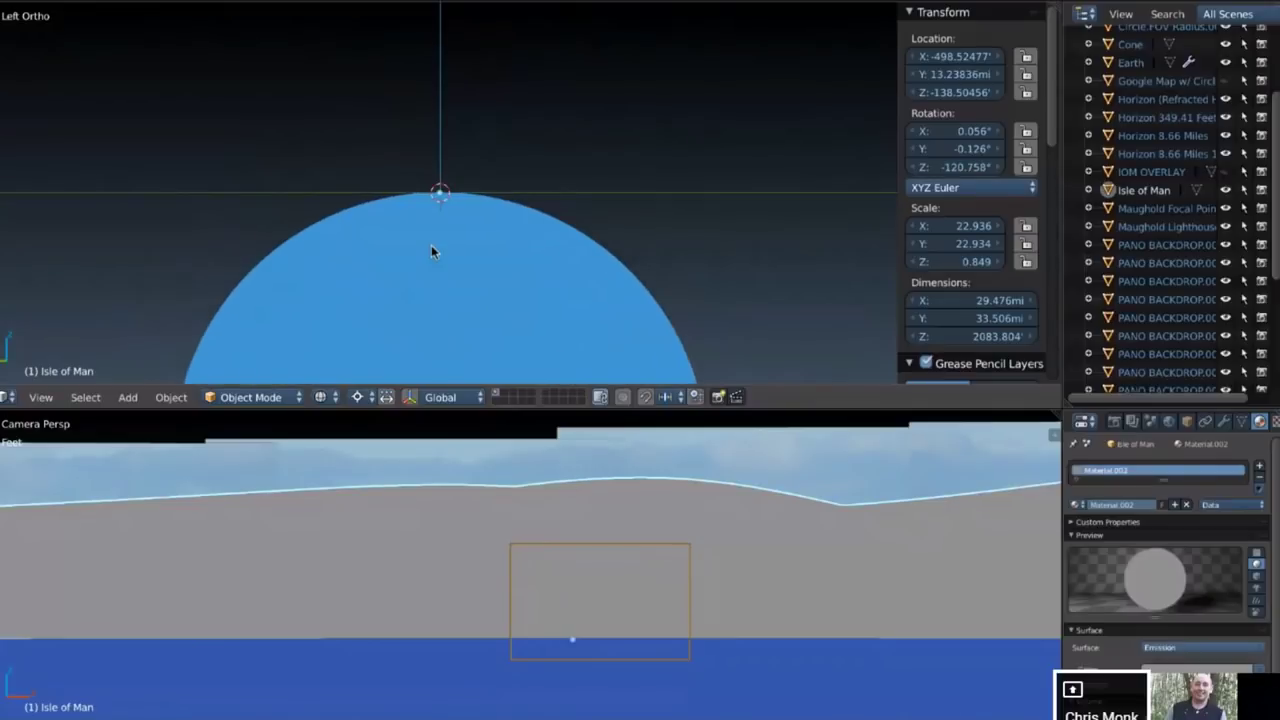
scroll(431, 252, "up", 6)
scroll(431, 252, "up", 6)
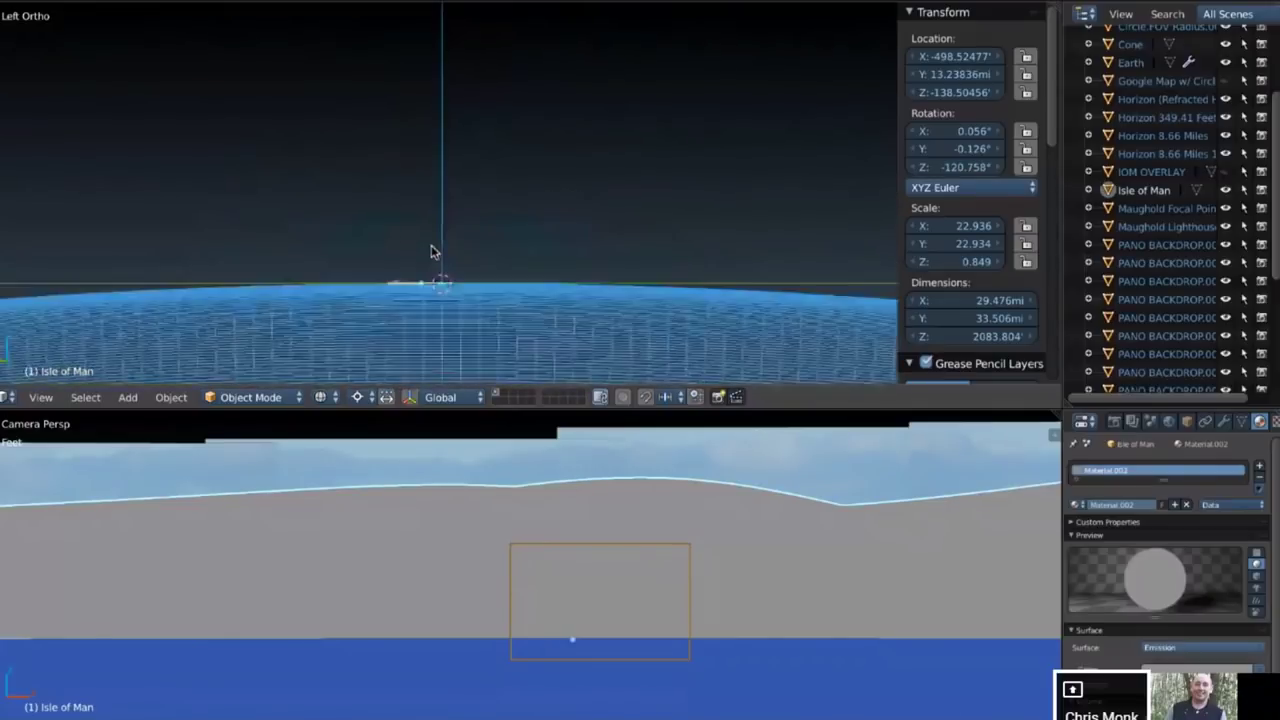
scroll(431, 252, "up", 6)
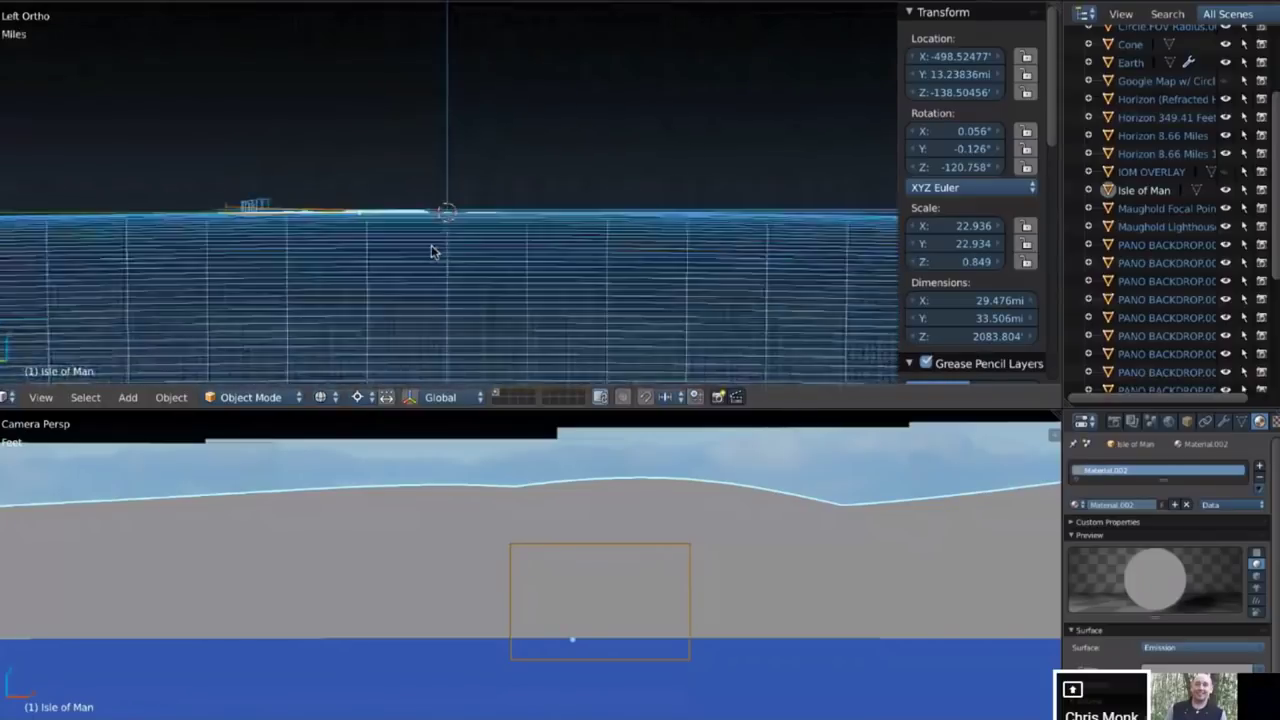
scroll(431, 252, "up", 6)
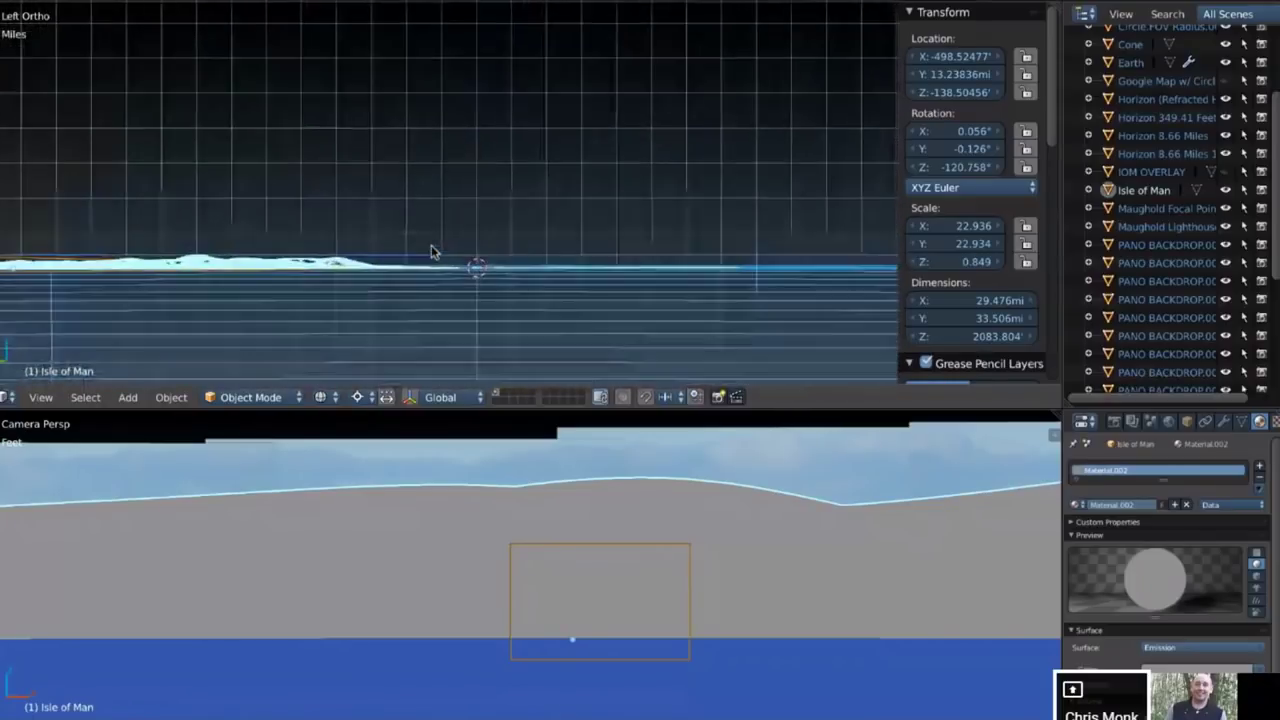
scroll(431, 252, "up", 6)
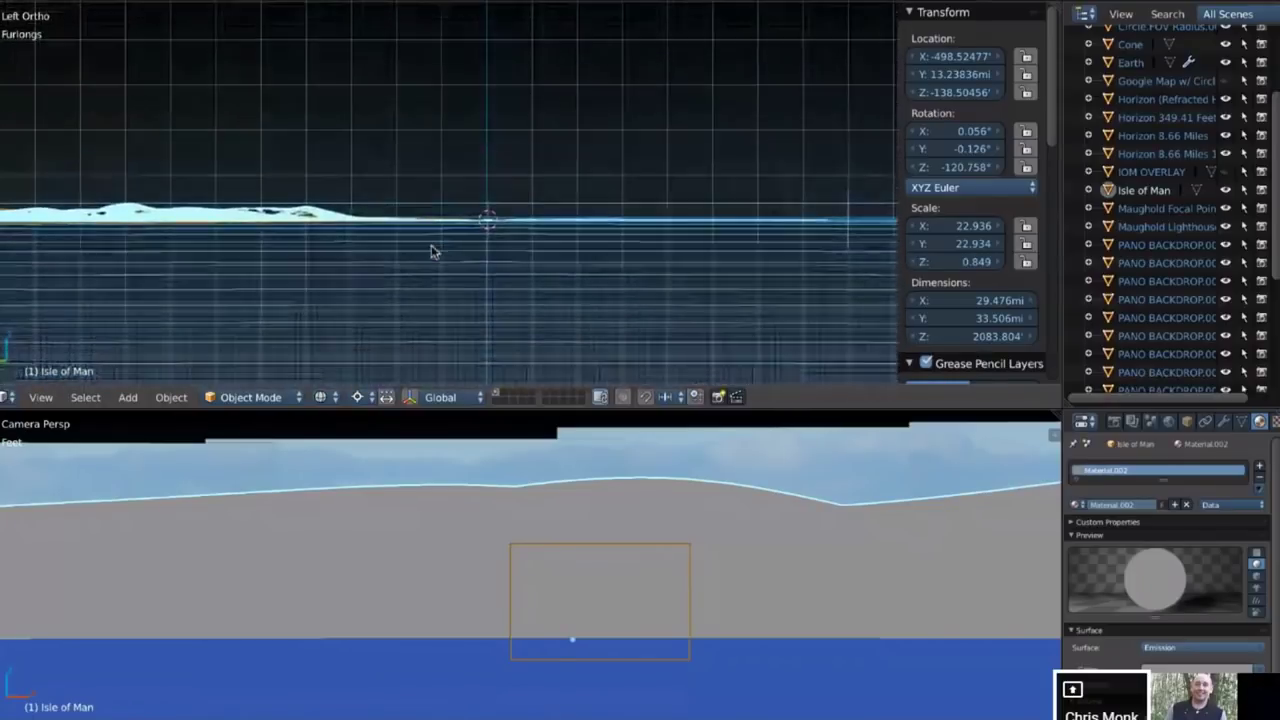
scroll(431, 252, "down", 5, "ctrl")
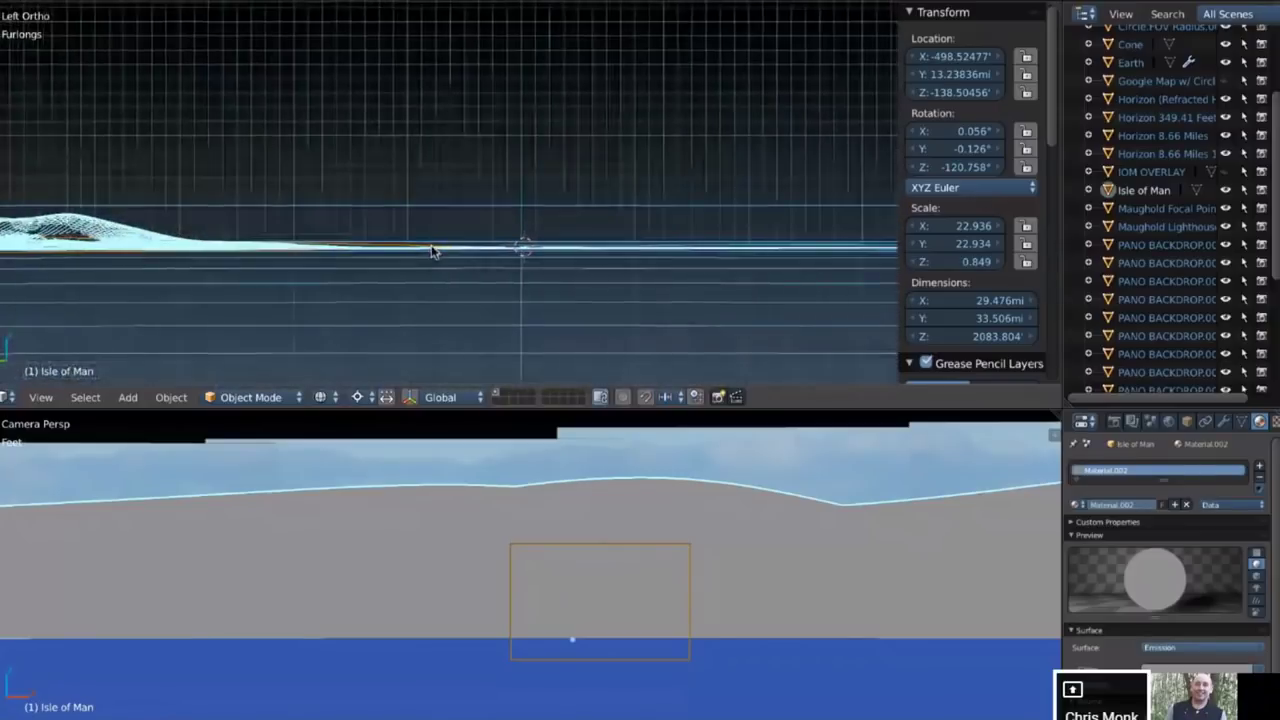
Examine the lighthouse model up close where it stands on the Isle of Man terrain in the side view
scroll(431, 252, "up", 5, "shift")
scroll(431, 252, "up", 5)
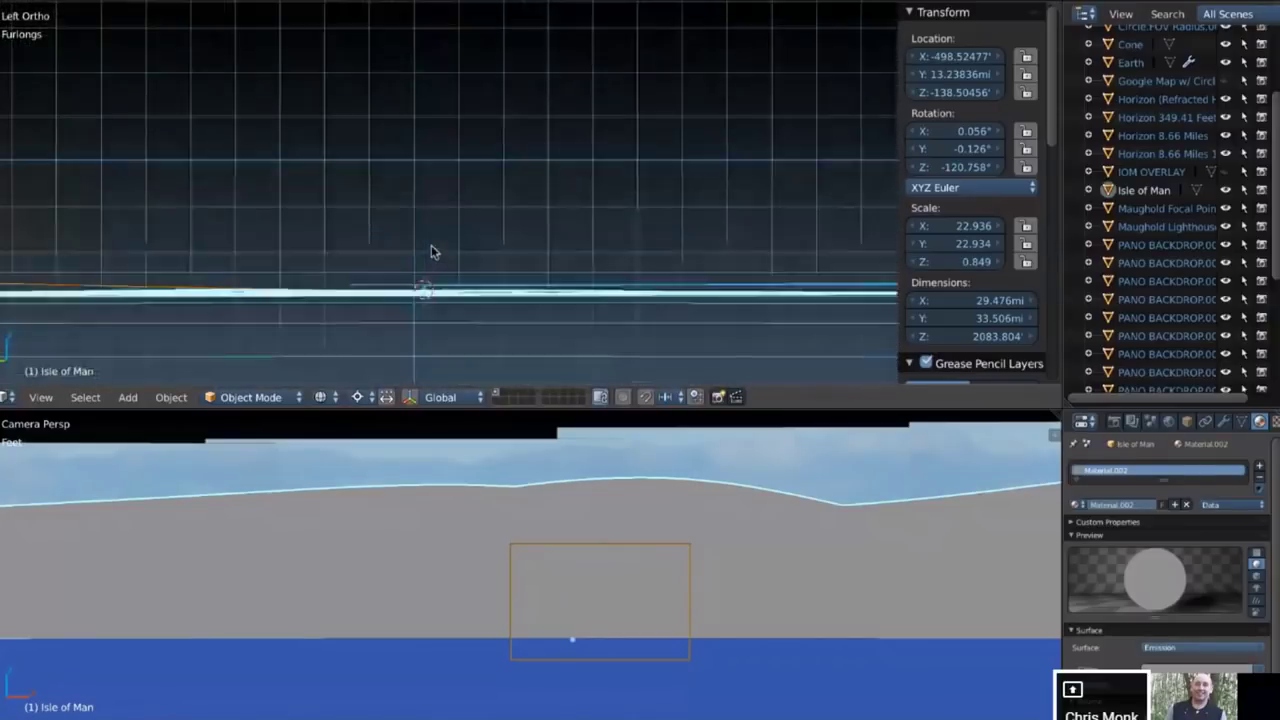
scroll(431, 252, "up", 5, "ctrl")
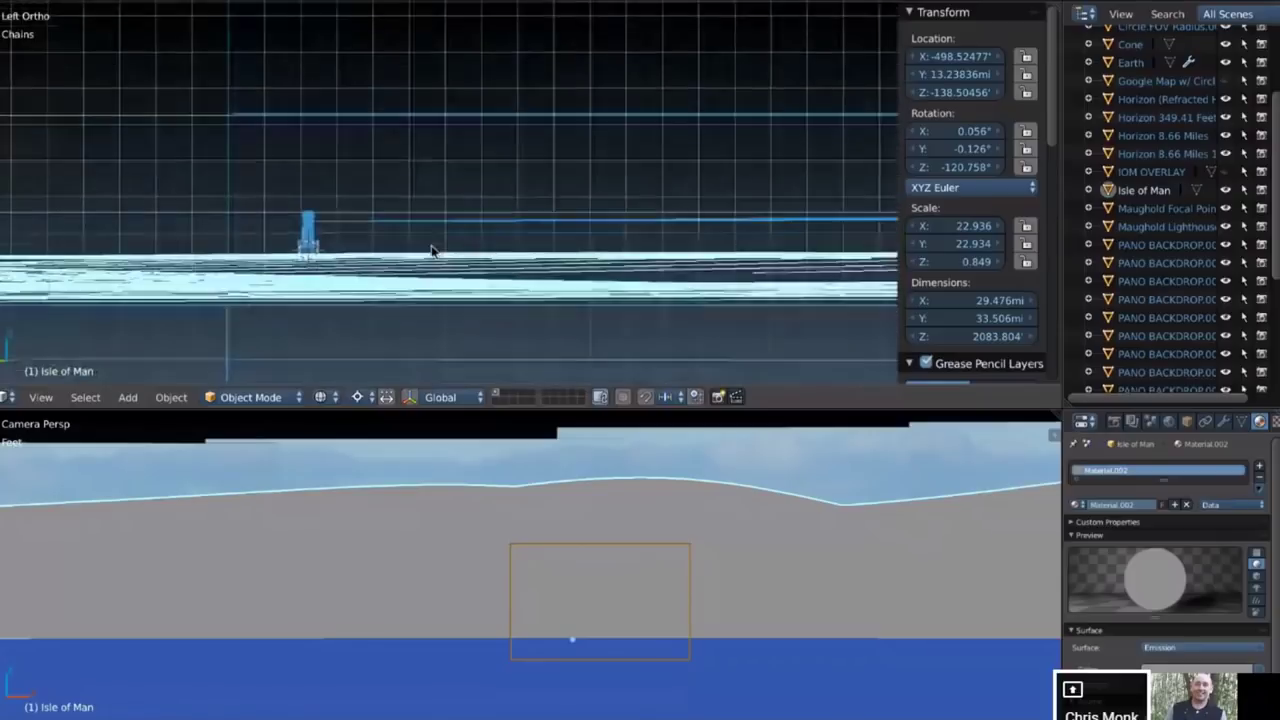
scroll(431, 252, "down", 2, "ctrl")
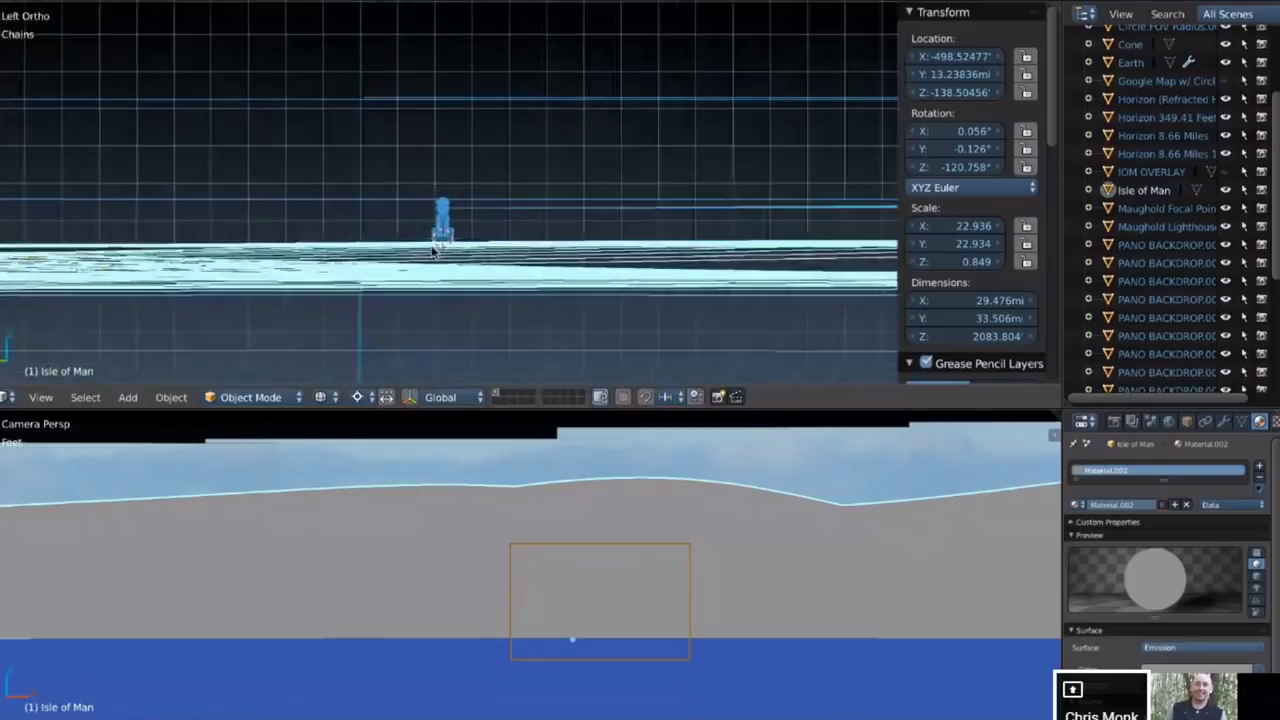
scroll(431, 252, "up", 1)
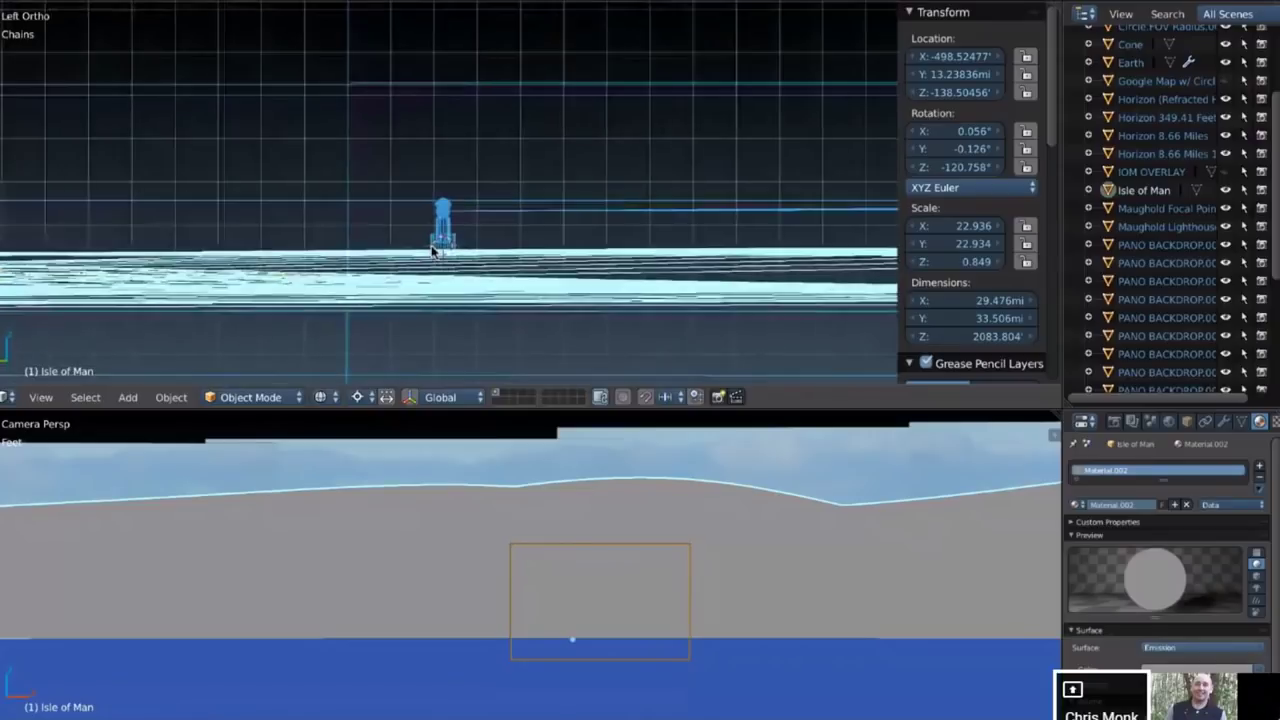
scroll(431, 252, "up", 2)
scroll(431, 252, "up", 3)
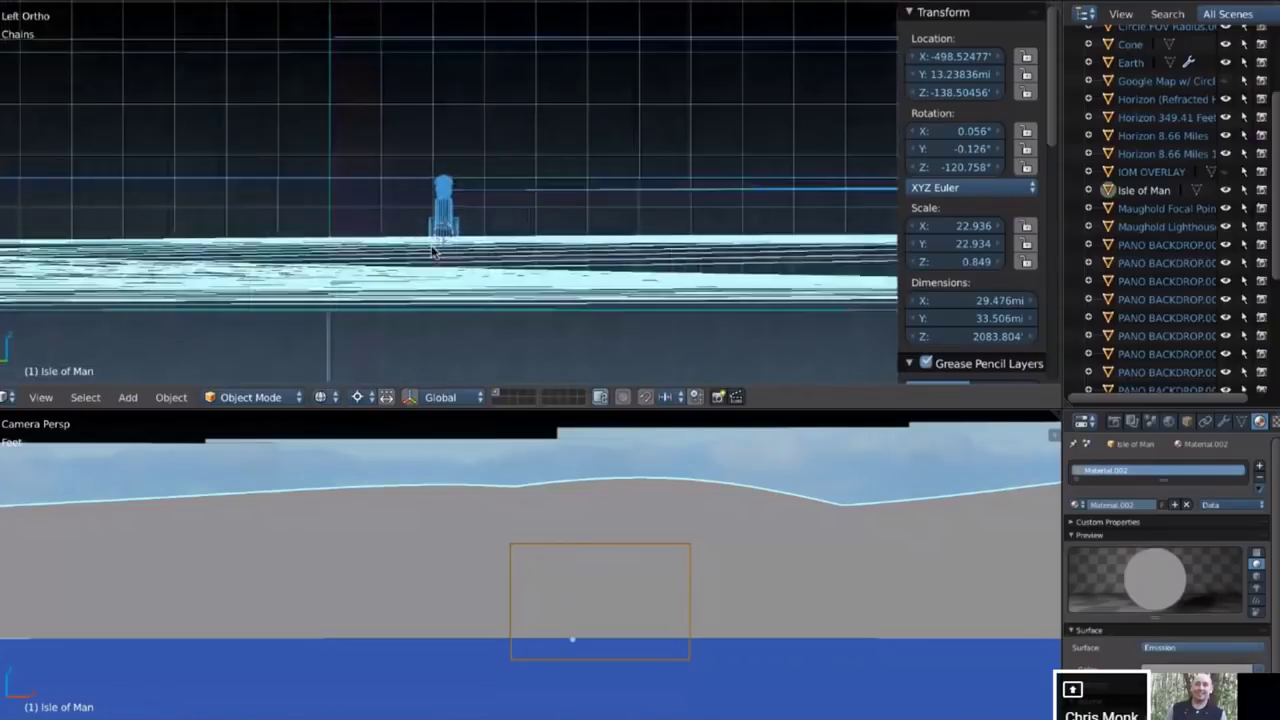
scroll(433, 251, "up", 3)
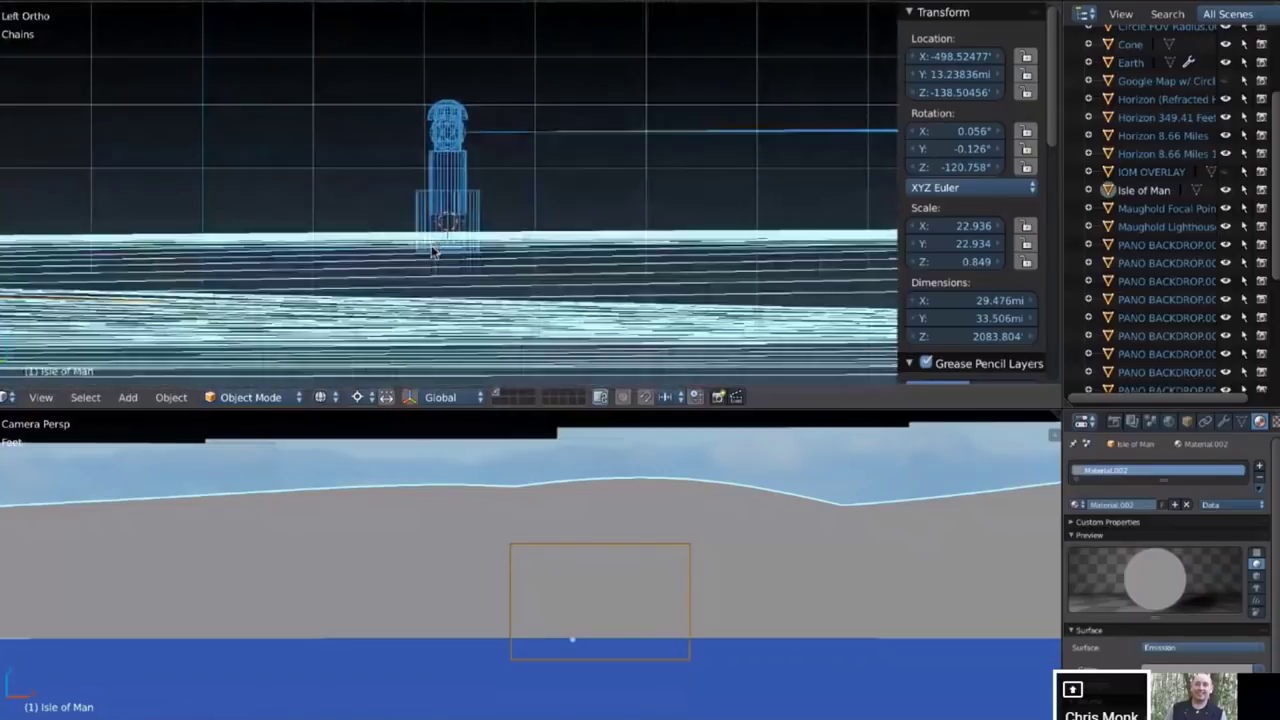
scroll(431, 250, "down", 2, "shift")
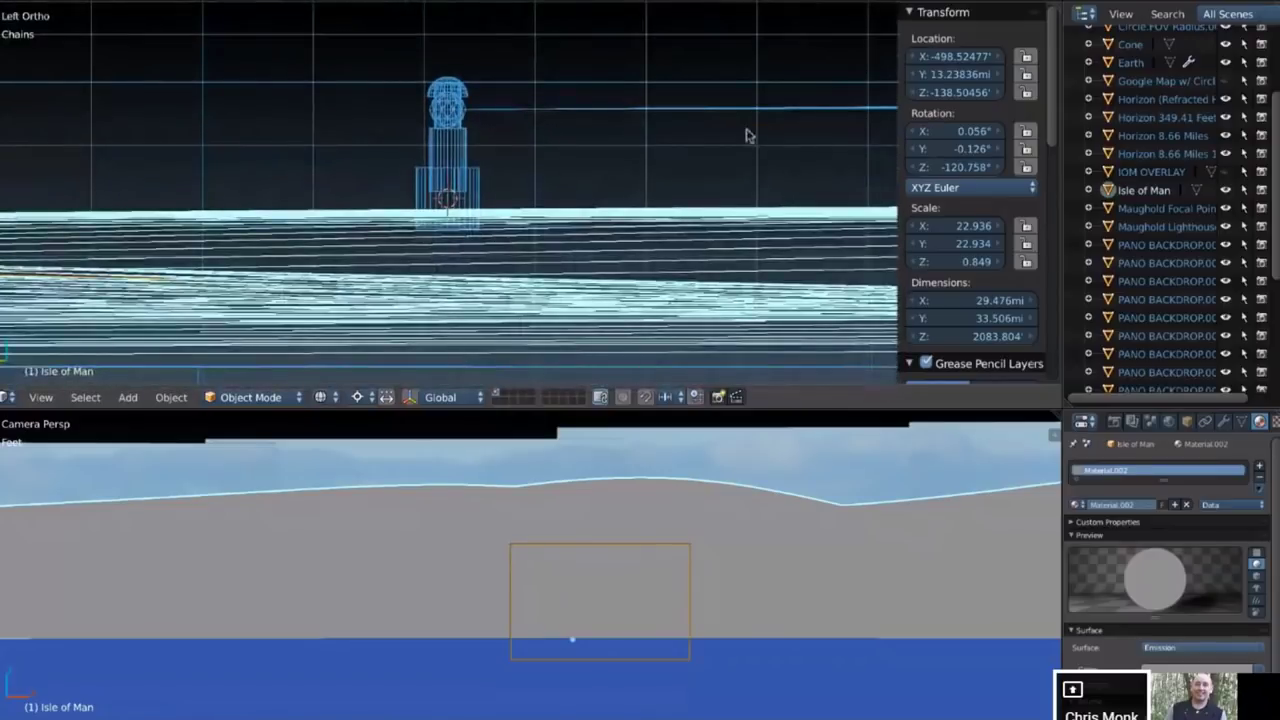
Select the Earth, the Isle of Man and the Maughold Lighthouse in turn to identify each one in the side view
right_click(447, 372)
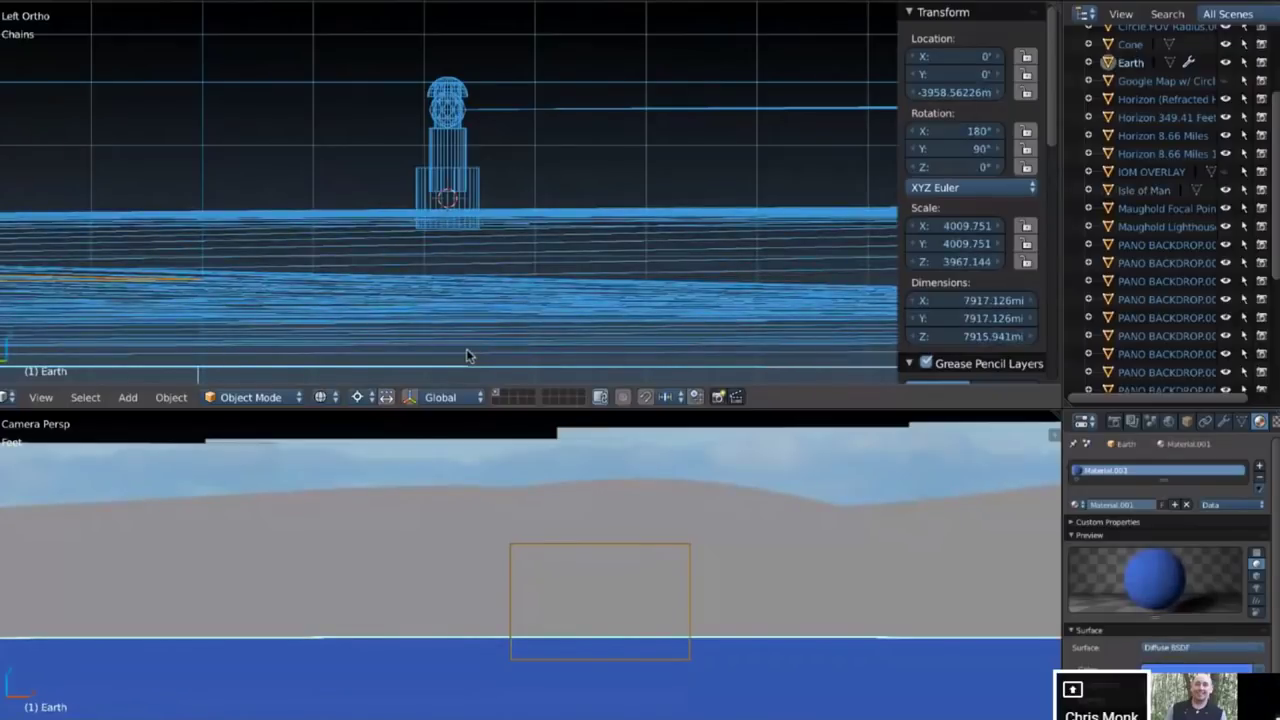
right_click(466, 357)
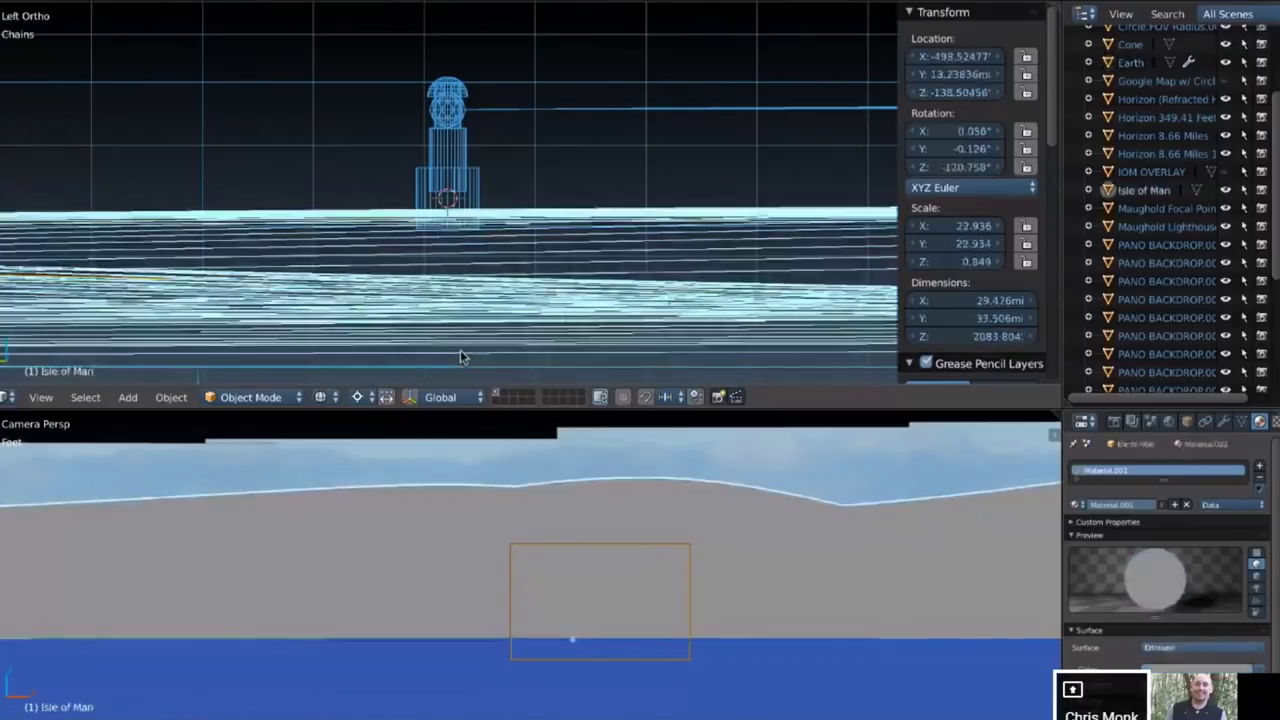
right_click(447, 213)
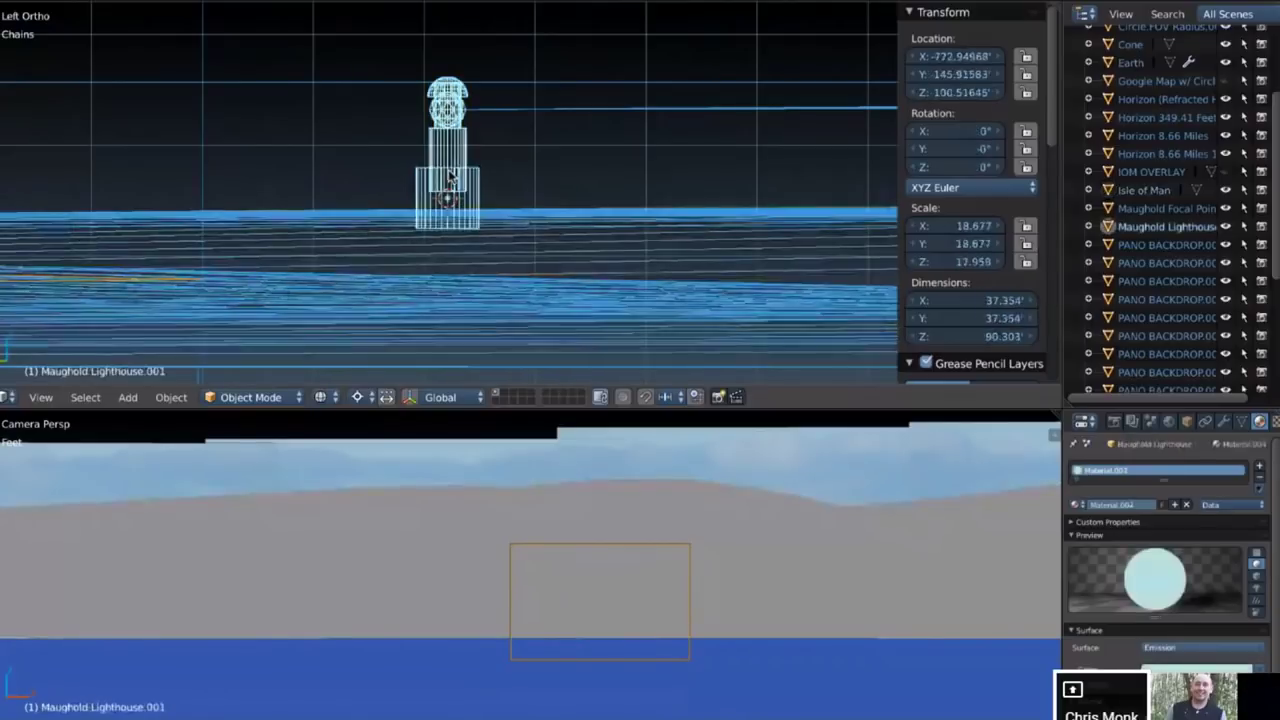
Select the Cone representing the lighthouse beam and examine its full extent from the lighthouse in the side view
right_click(487, 116)
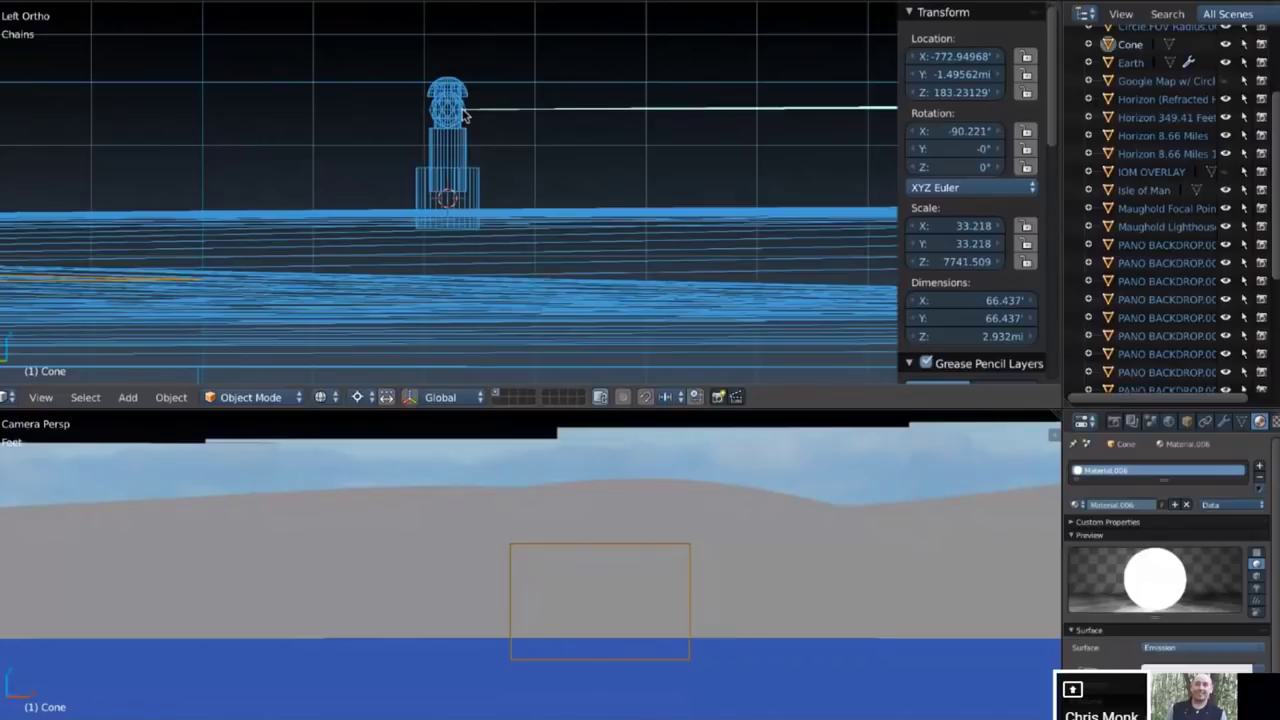
scroll(462, 115, "down", 5)
scroll(462, 115, "down", 3)
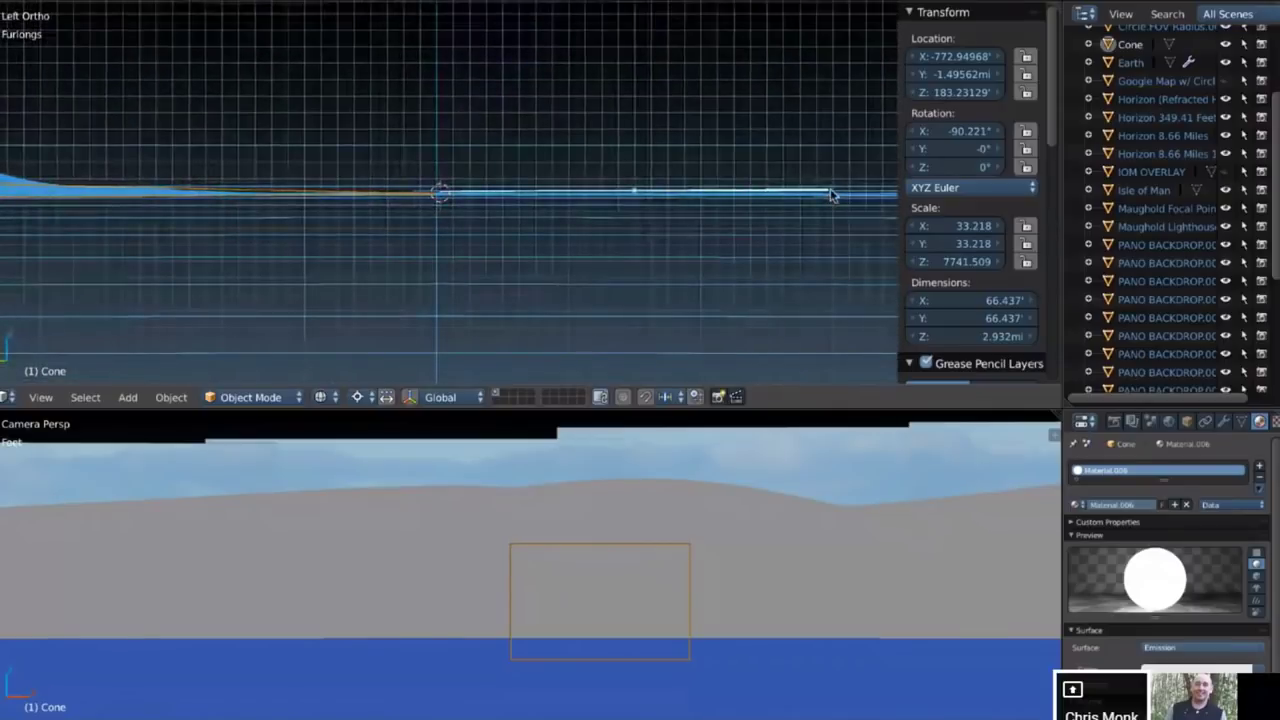
scroll(440, 197, "up", 2)
scroll(440, 197, "up", 4)
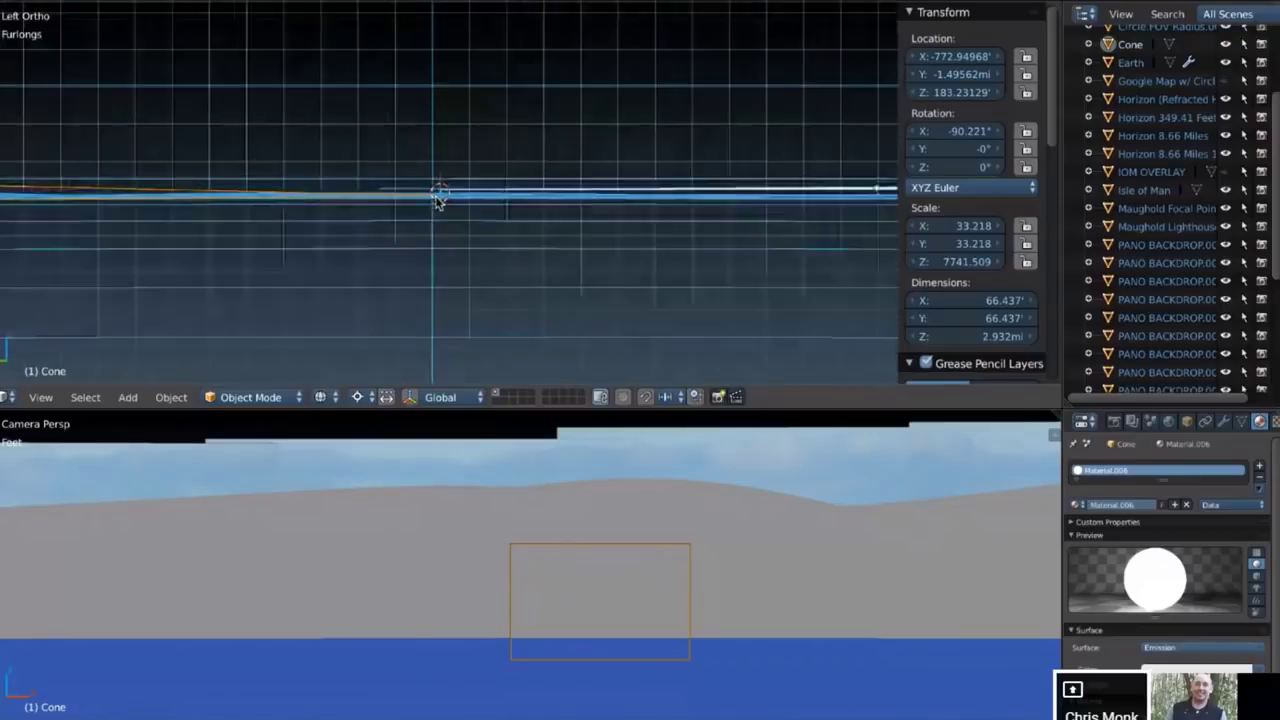
scroll(440, 197, "up", 5)
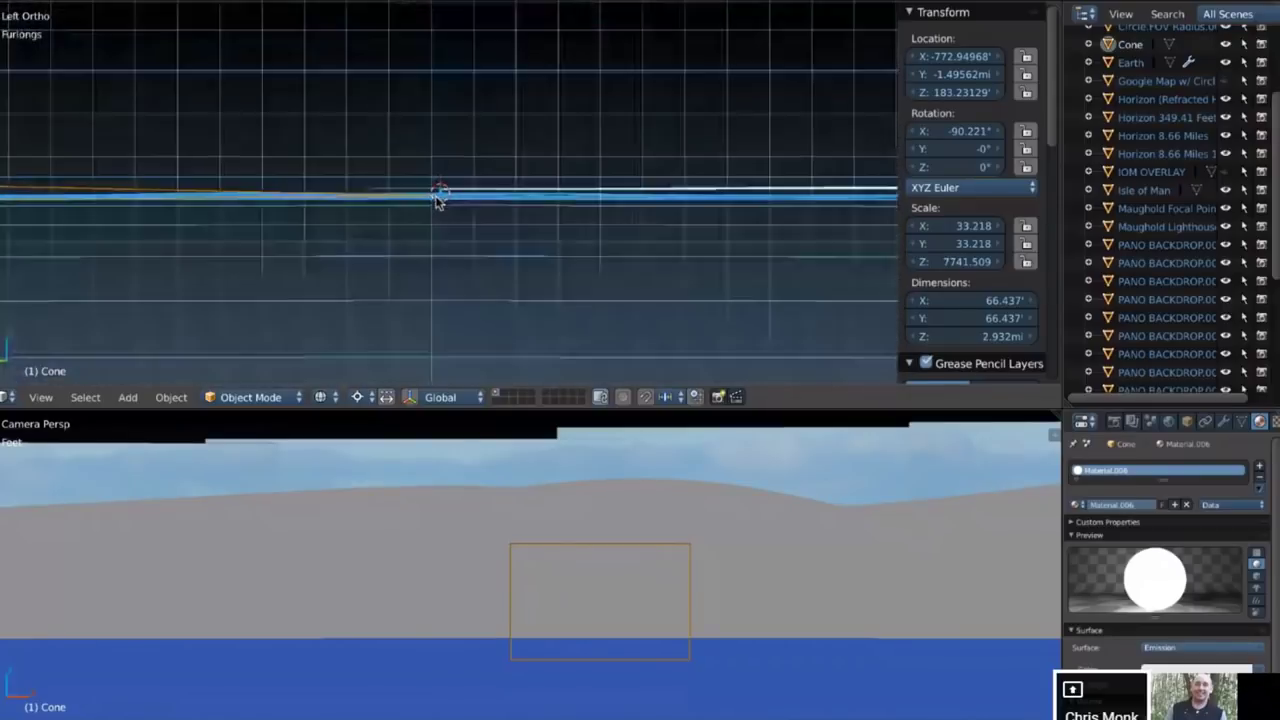
scroll(440, 197, "up", 2)
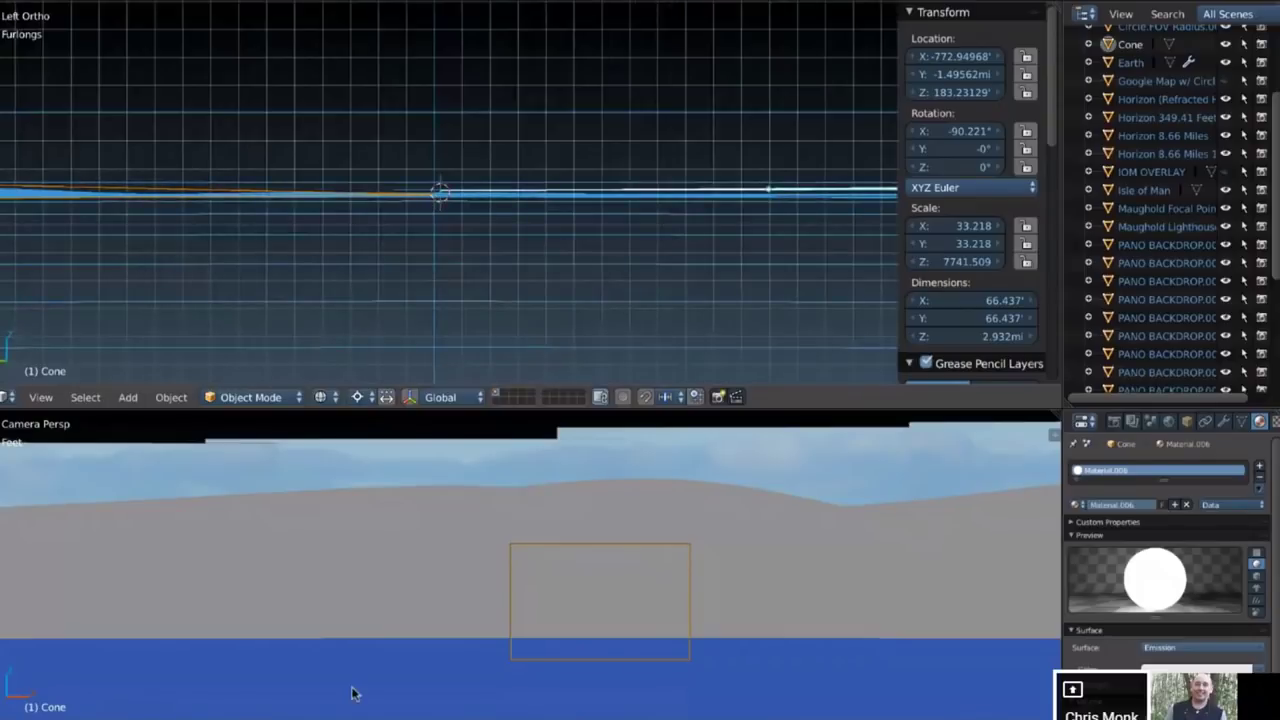
Switch the camera viewport to Wireframe shading and show the island and Cone from the Top in the orthographic viewport
key("z")
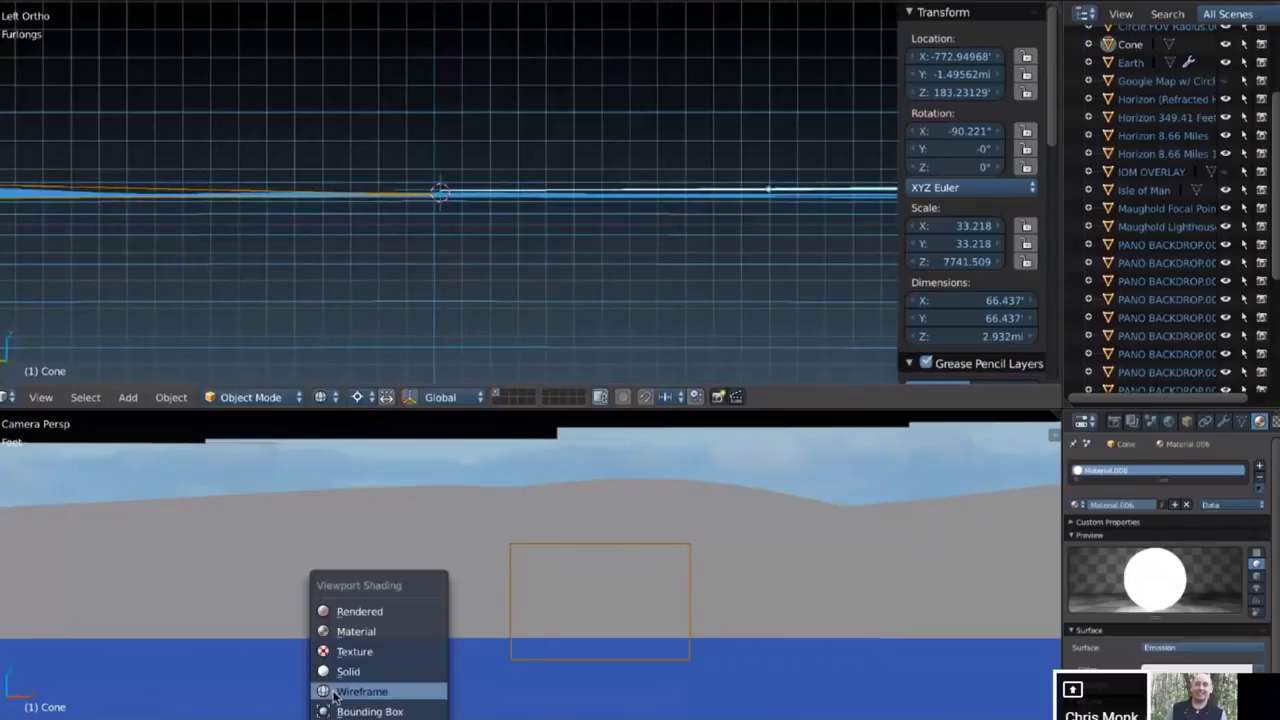
left_click(335, 695)
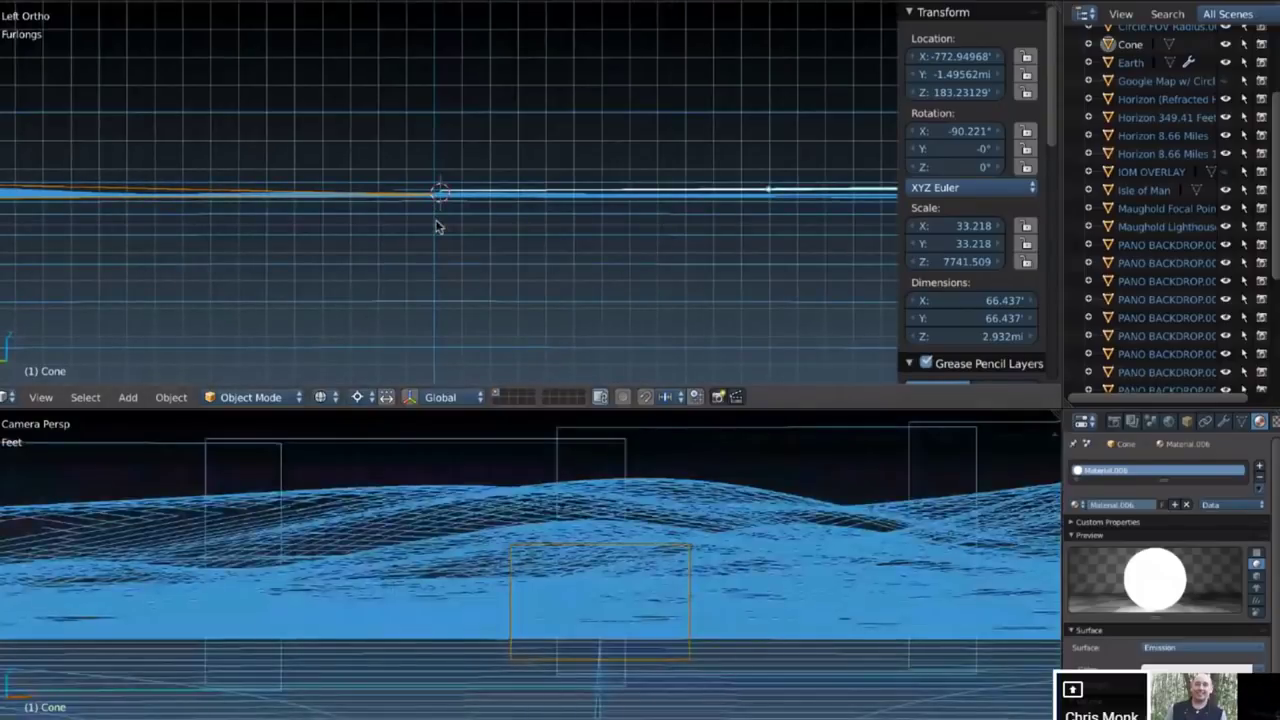
key("q")
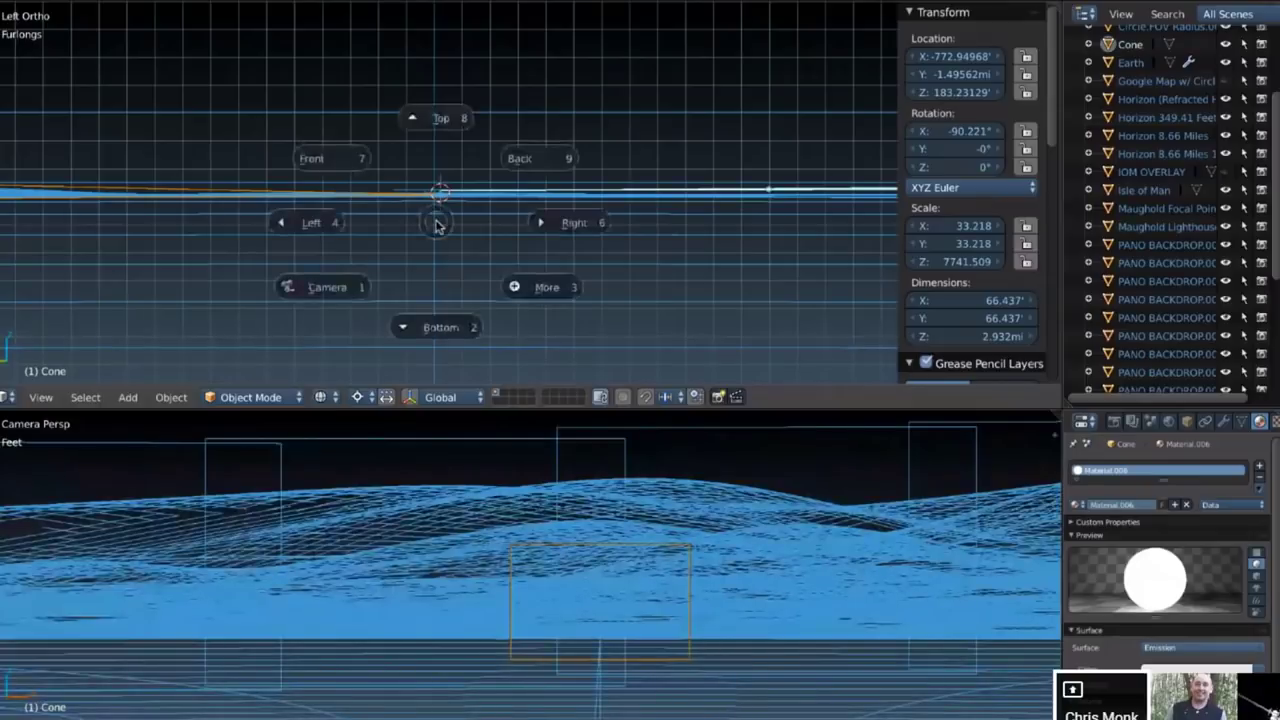
left_click(442, 120)
scroll(464, 195, "down", 3)
scroll(464, 195, "down", 5)
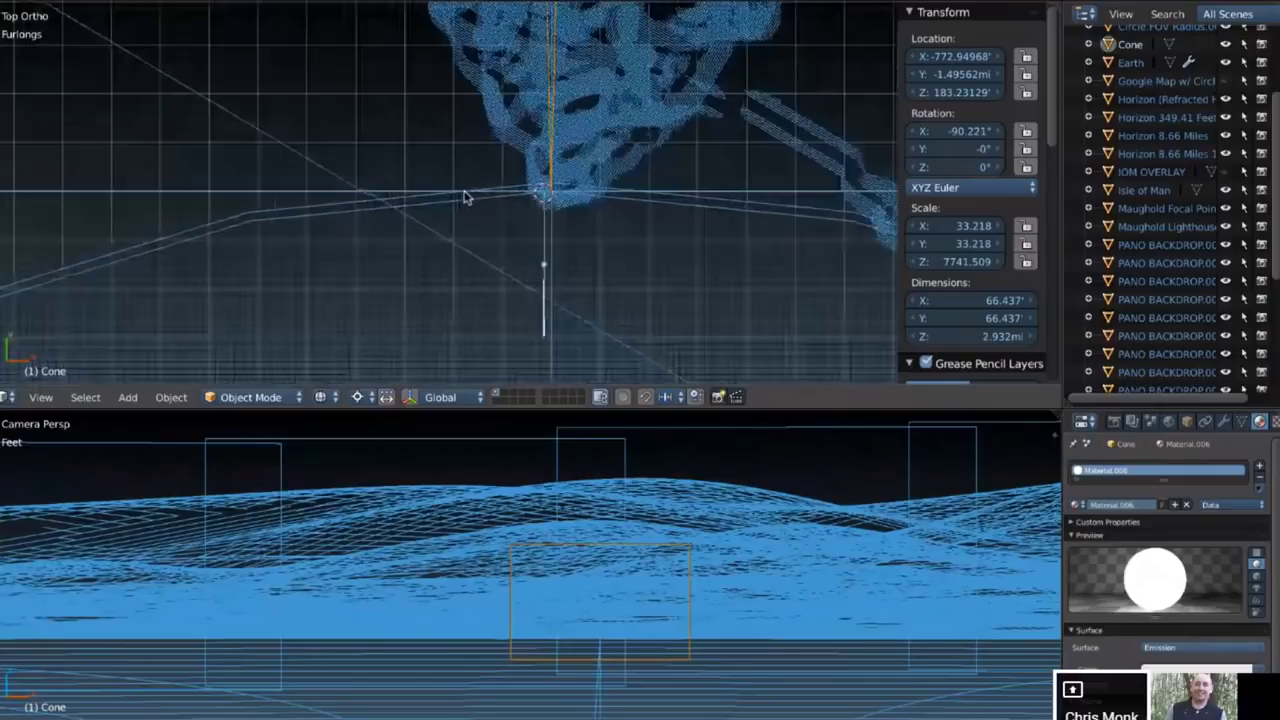
scroll(464, 195, "down", 5)
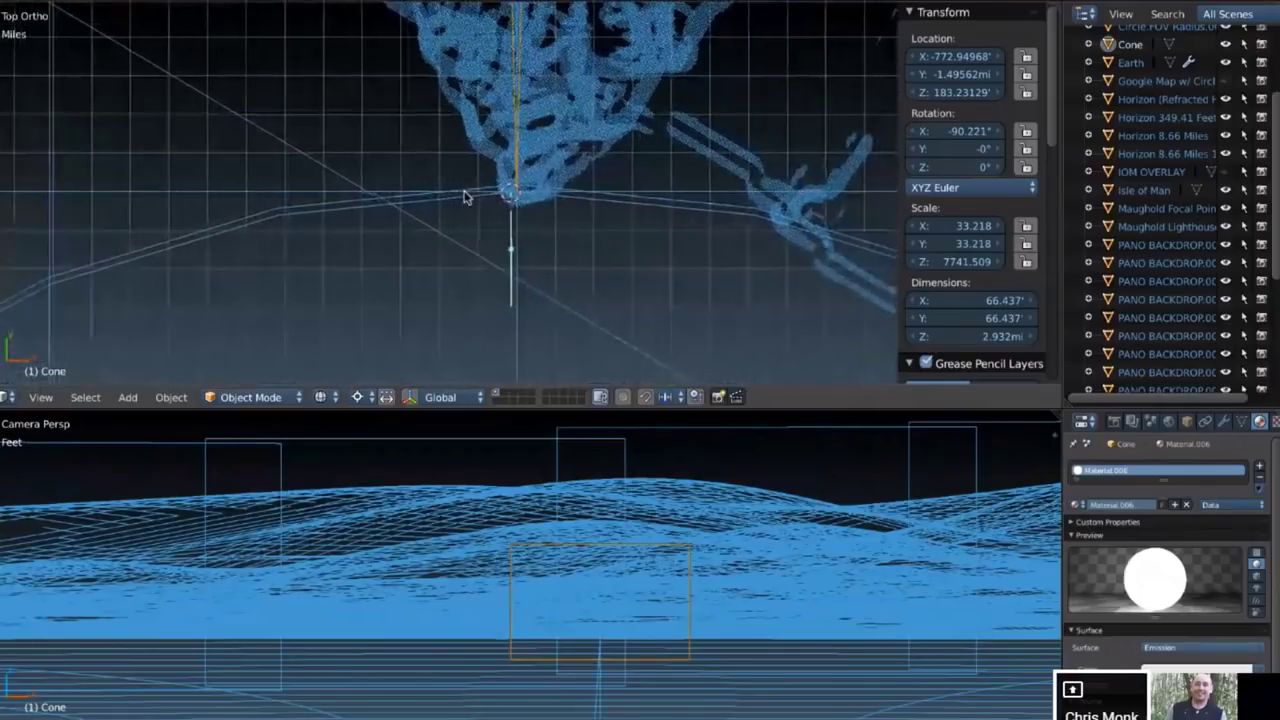
scroll(464, 195, "down", 5)
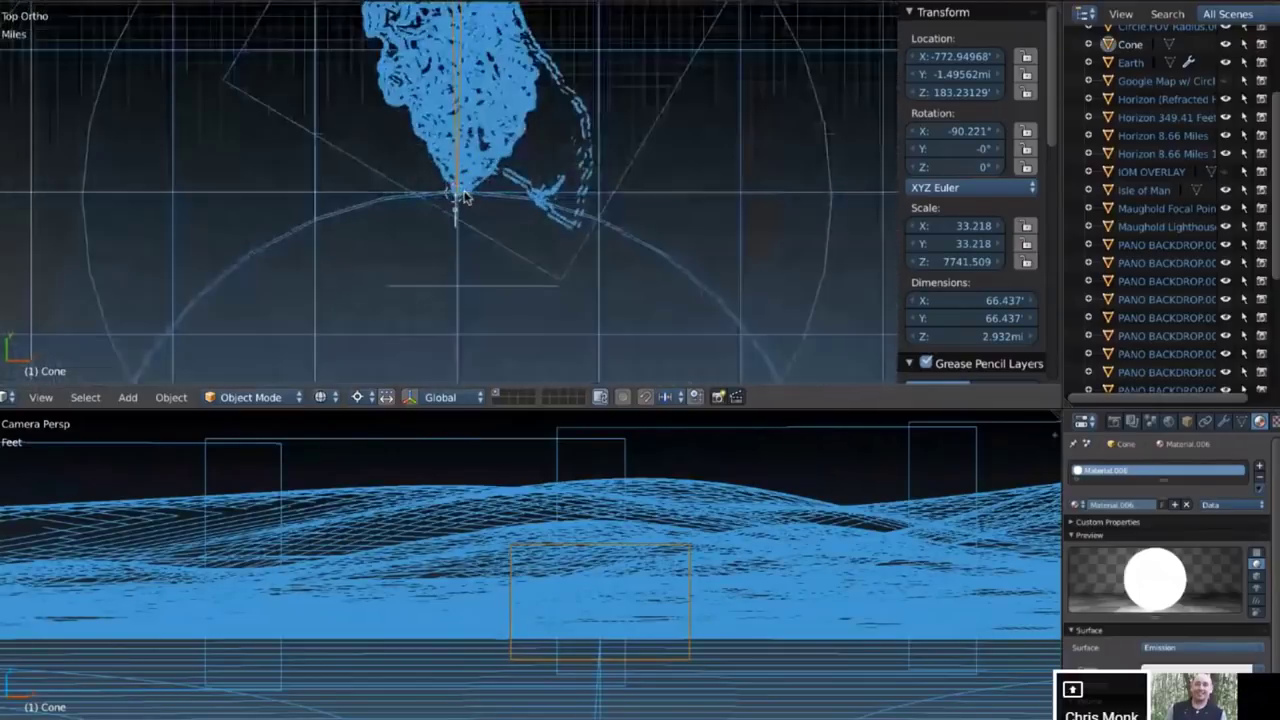
Tilt the top view to an oblique angle over the island and Cone, and select the PANORAMIC TRUE WINWIN.001 plane
scroll(464, 195, "down", 1)
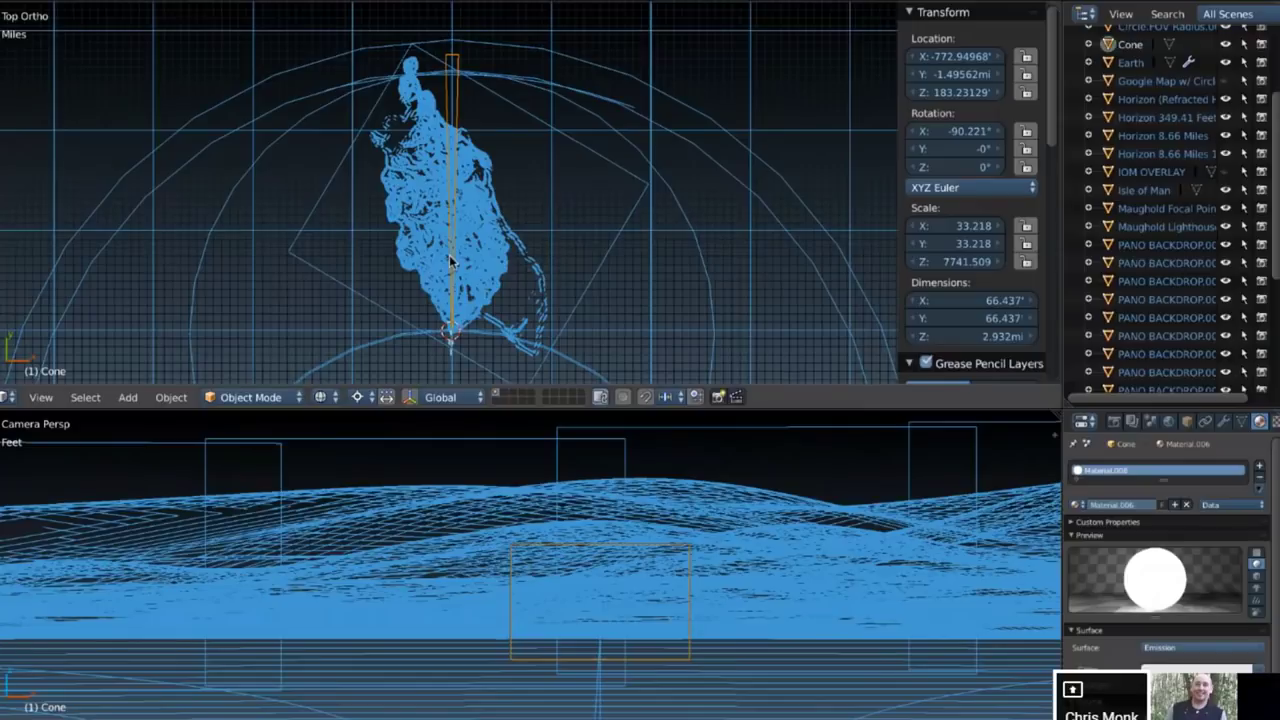
key("KP_2")
key("KP_2")
key("KP_2")
key("KP_2")
key("KP_2")
scroll(450, 260, "up", 3)
scroll(450, 262, "up", 4)
key("KP_8")
key("KP_2")
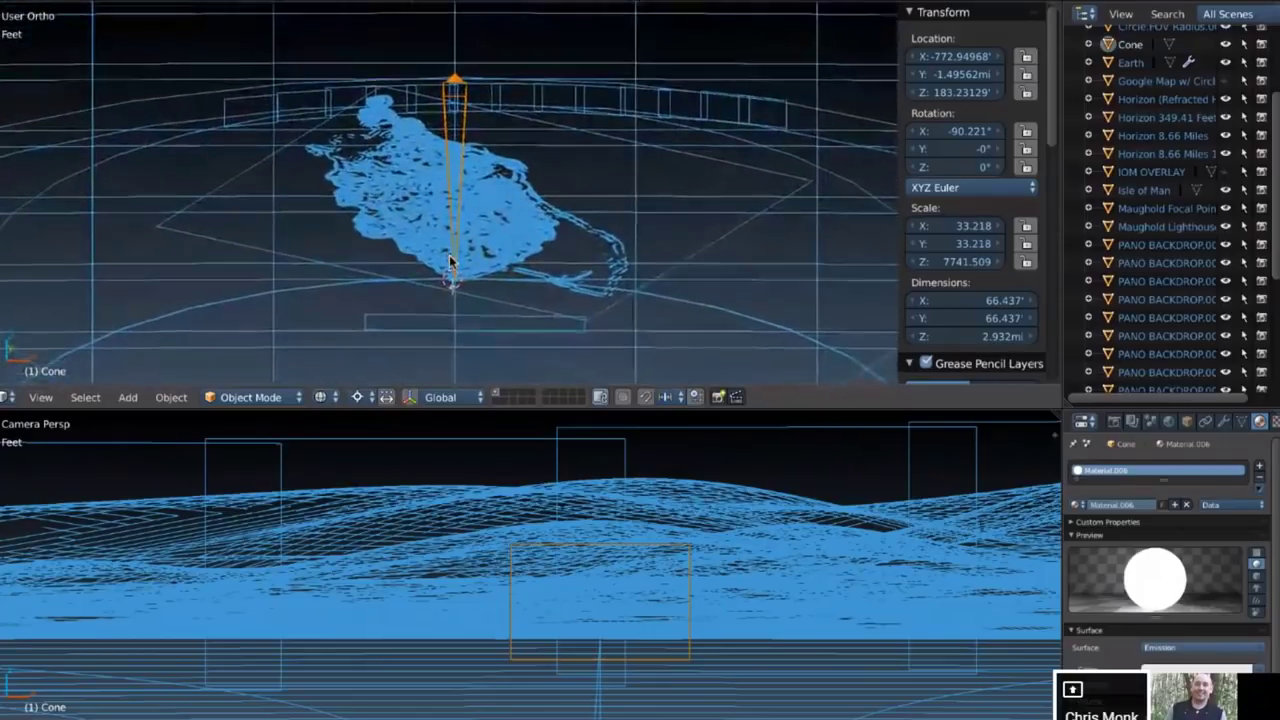
right_click(429, 316)
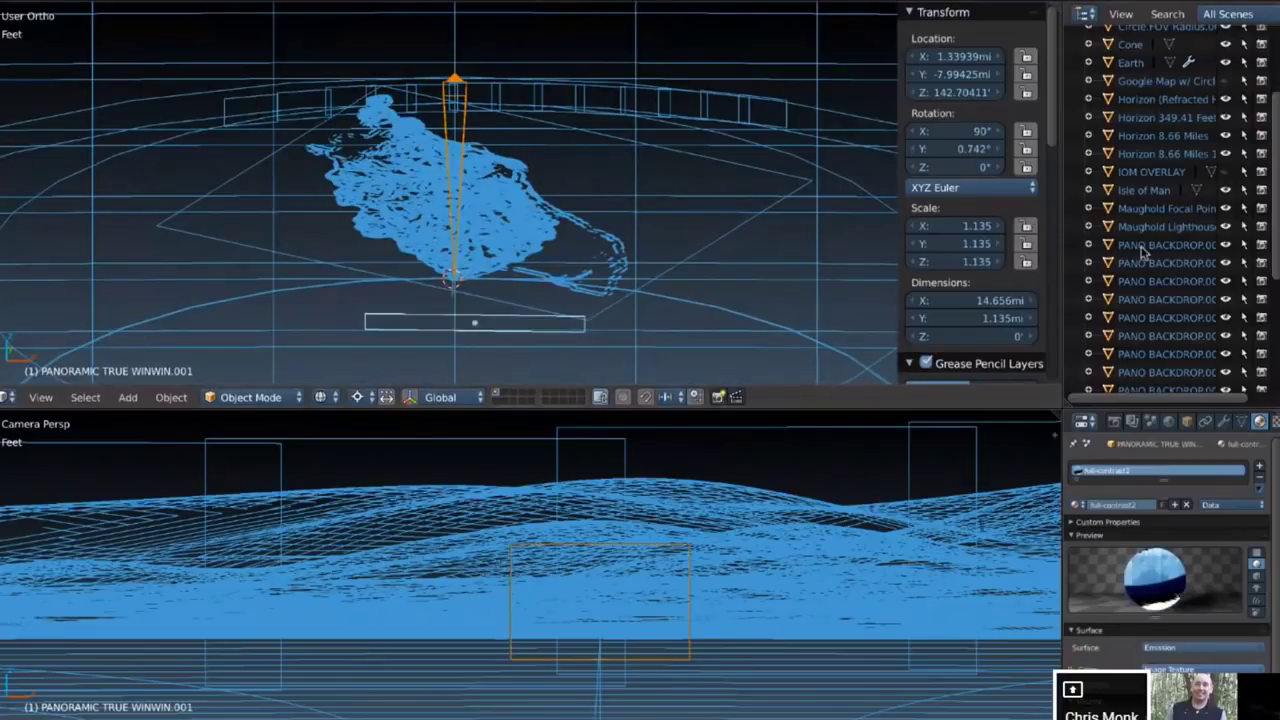
Select the panorama backdrop planes one after another, from PANO BACKDROP.001 through PANO BACKDROP.013, to identify each along the arc
right_click(247, 111)
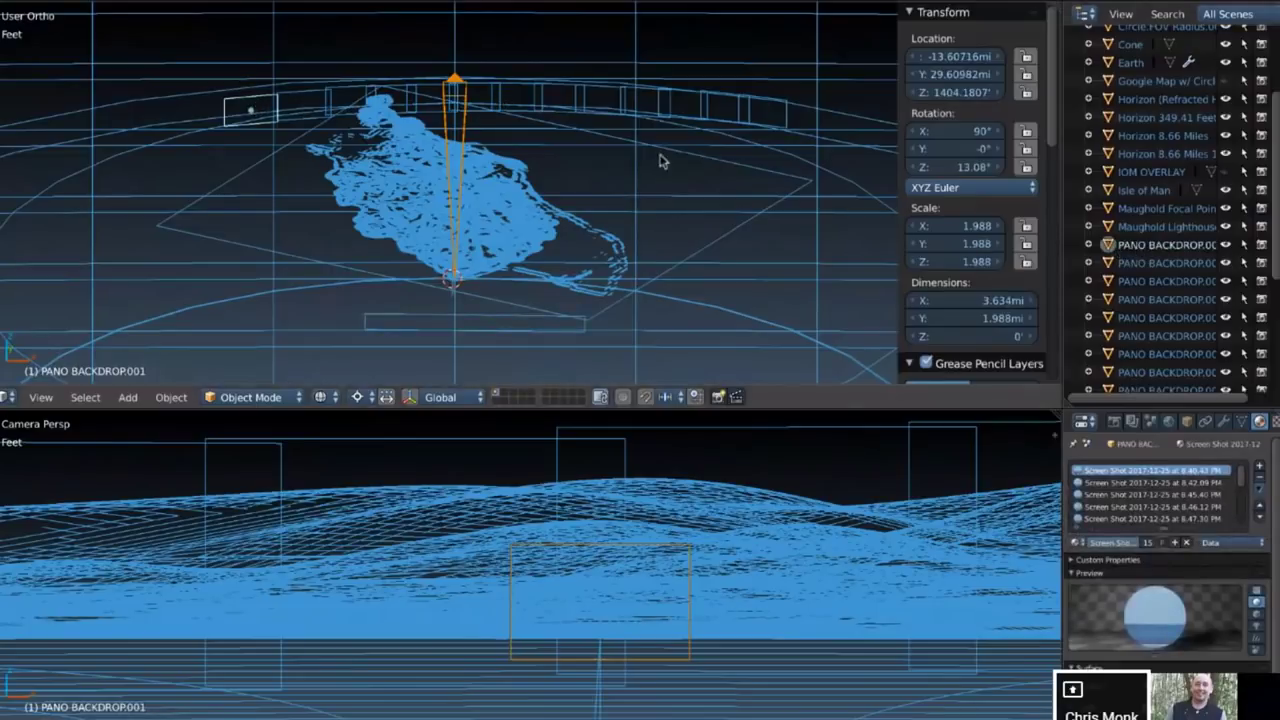
left_click(1166, 266)
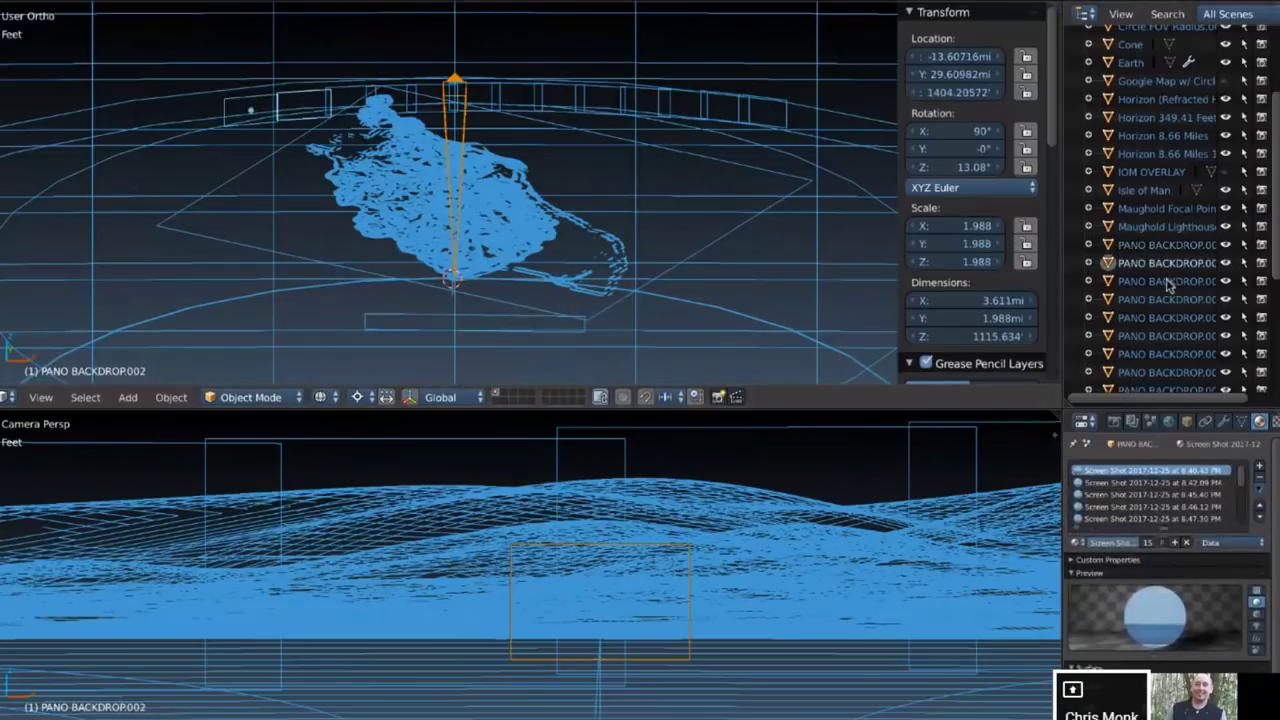
left_click(1166, 282)
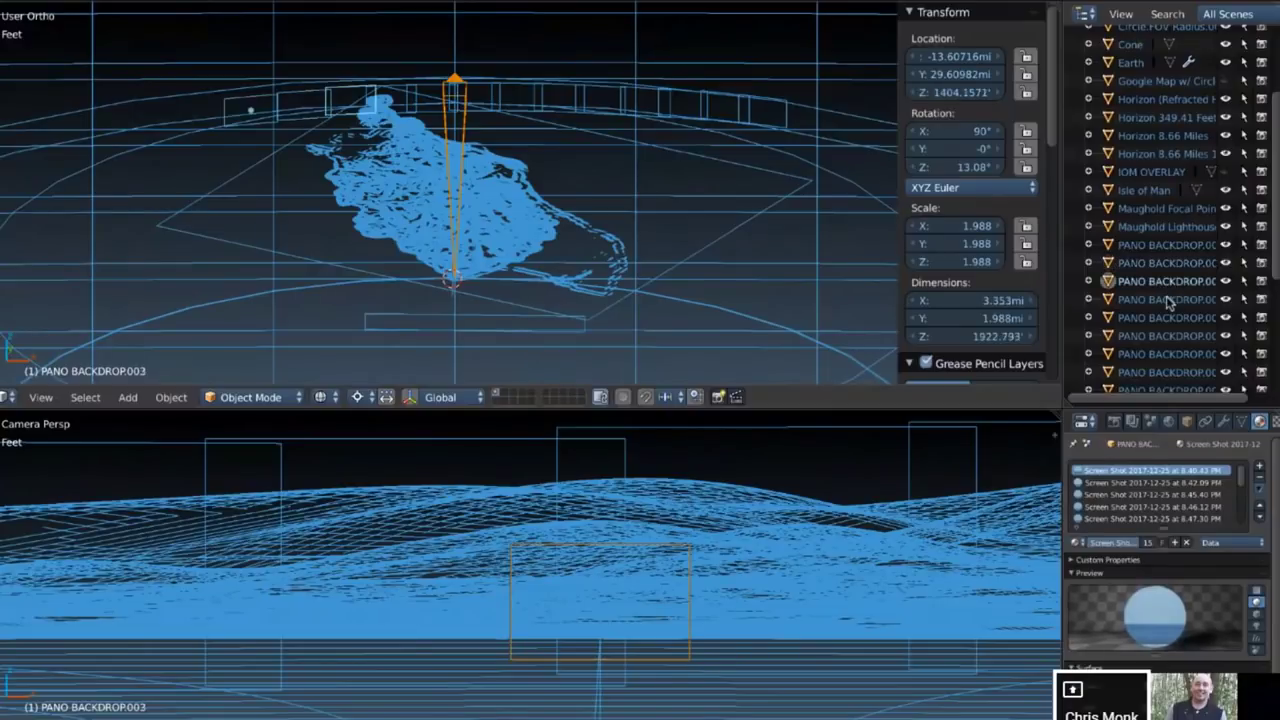
left_click(1166, 300)
left_click(1166, 318)
left_click(1166, 336)
left_click(1166, 354)
scroll(1276, 245, "down", 5)
left_click(1166, 269)
left_click(1166, 287)
left_click(1166, 305)
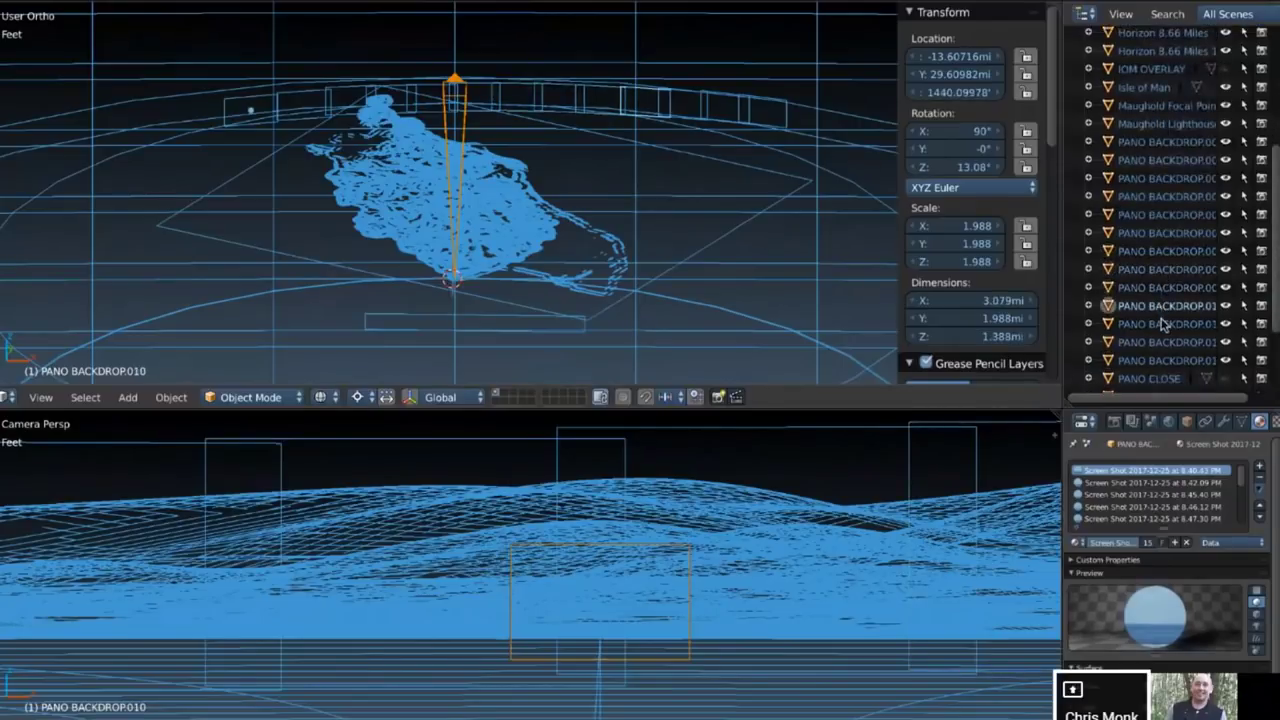
left_click(1163, 324)
left_click(1166, 343)
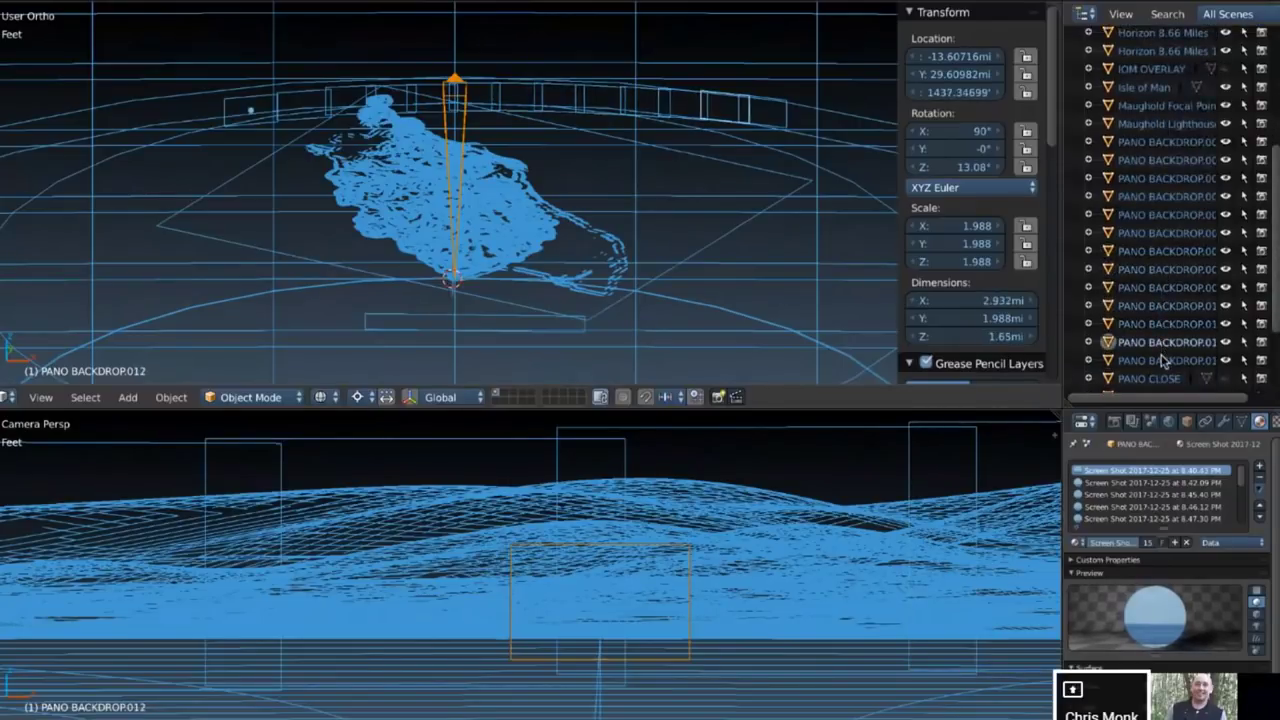
left_click(1163, 360)
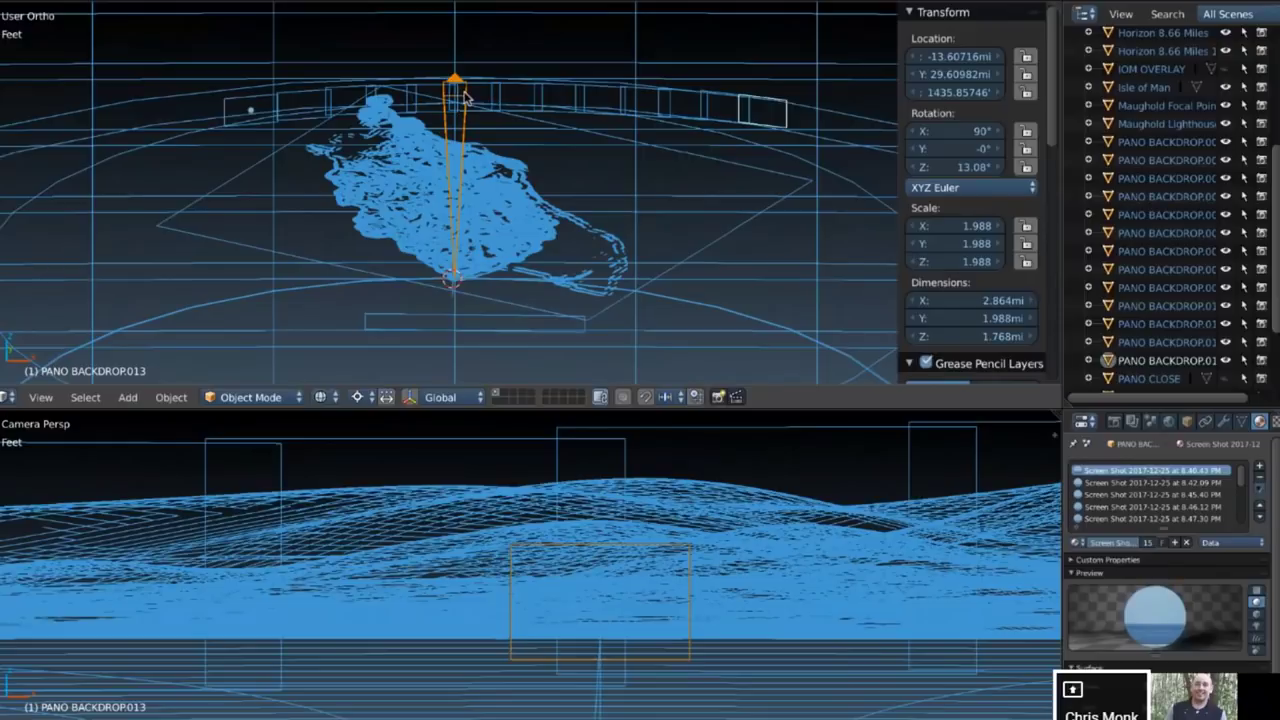
Show the scene from the Left in the orthographic viewport and select the Camera to inspect its location and lens settings
middle_click_drag(465, 95, 465, 96)
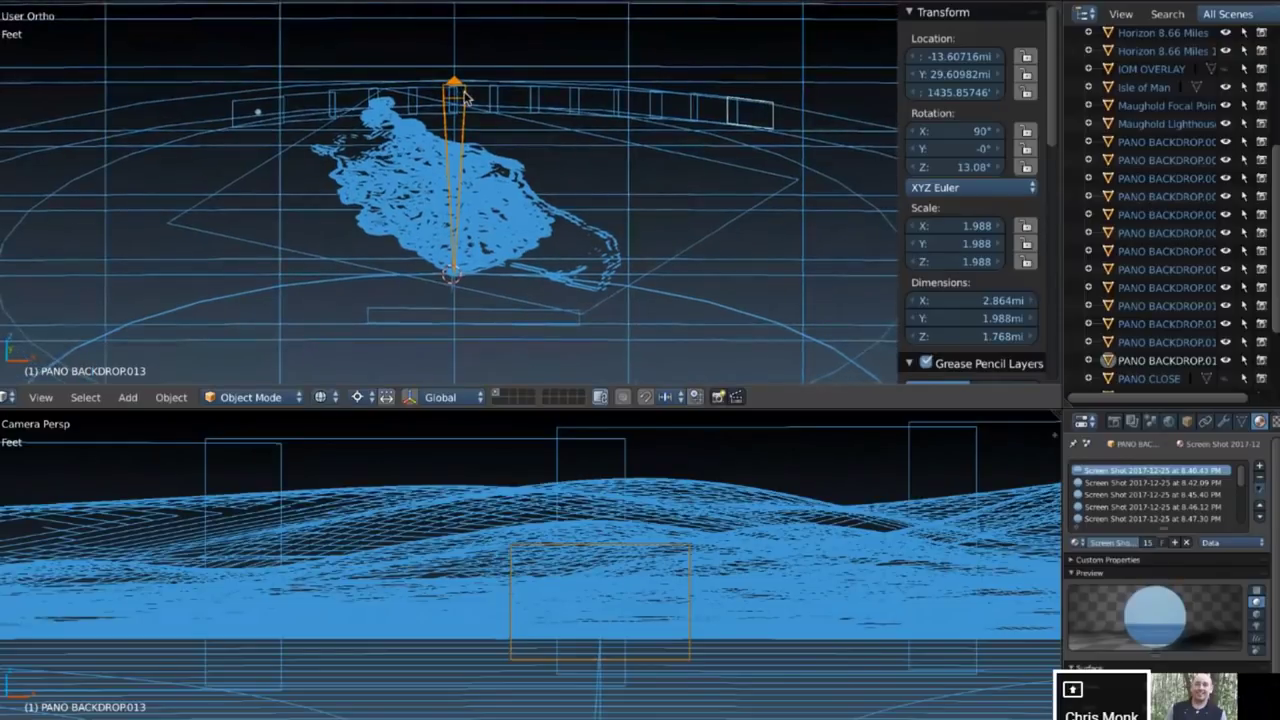
key("q")
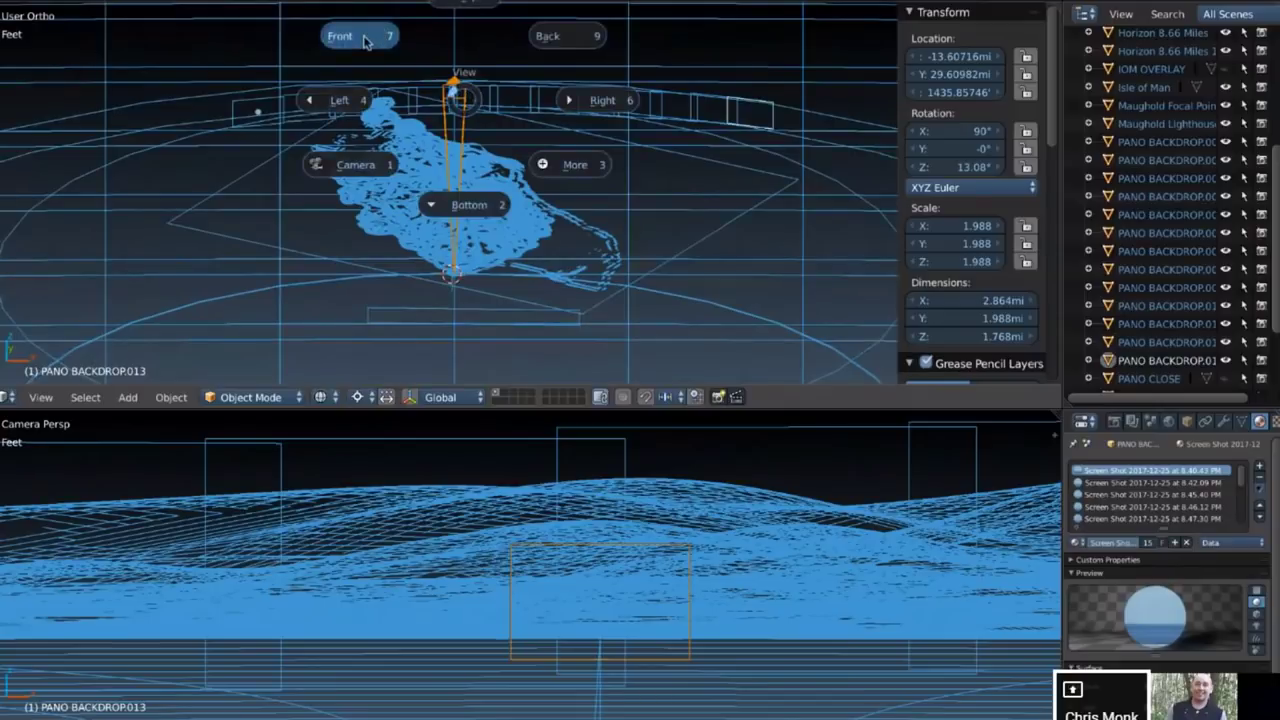
left_click(340, 104)
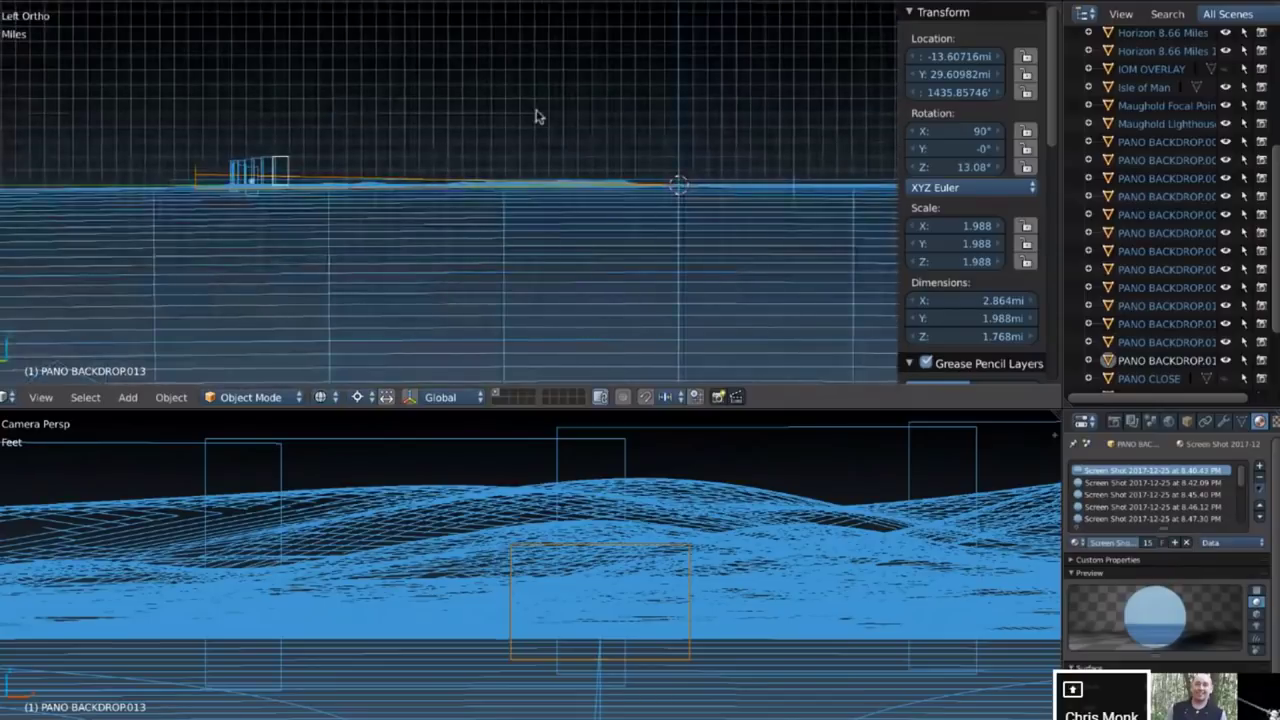
left_click_drag(1268, 180, 1273, 90)
scroll(1133, 92, "up", 2)
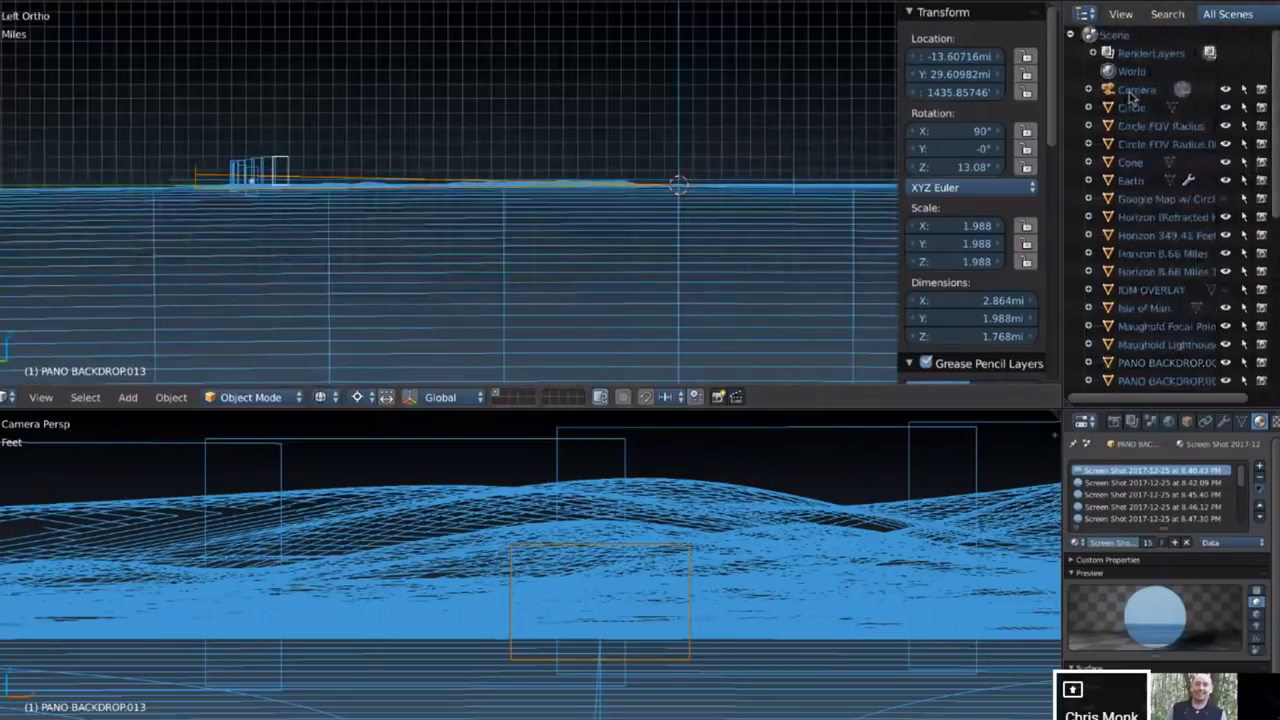
left_click(1135, 90)
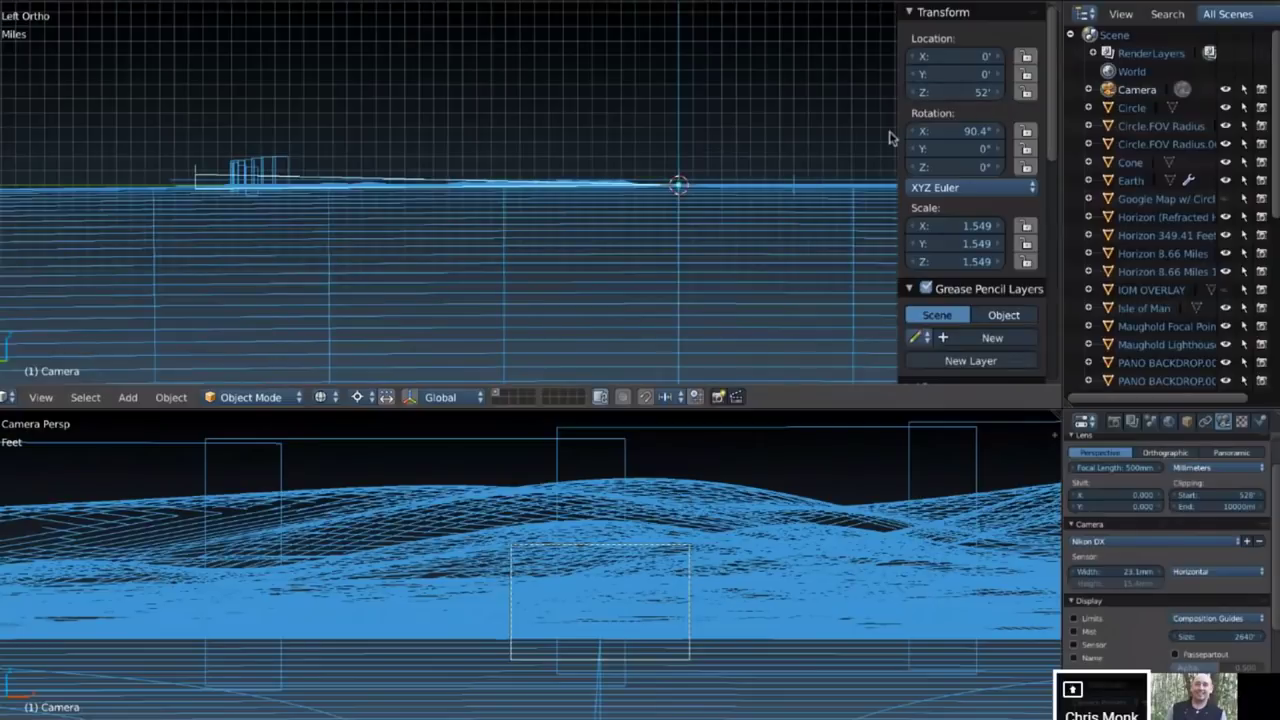
Examine the lighthouse up close beside the camera position and the terrain in the left view
scroll(760, 177, "up", 4)
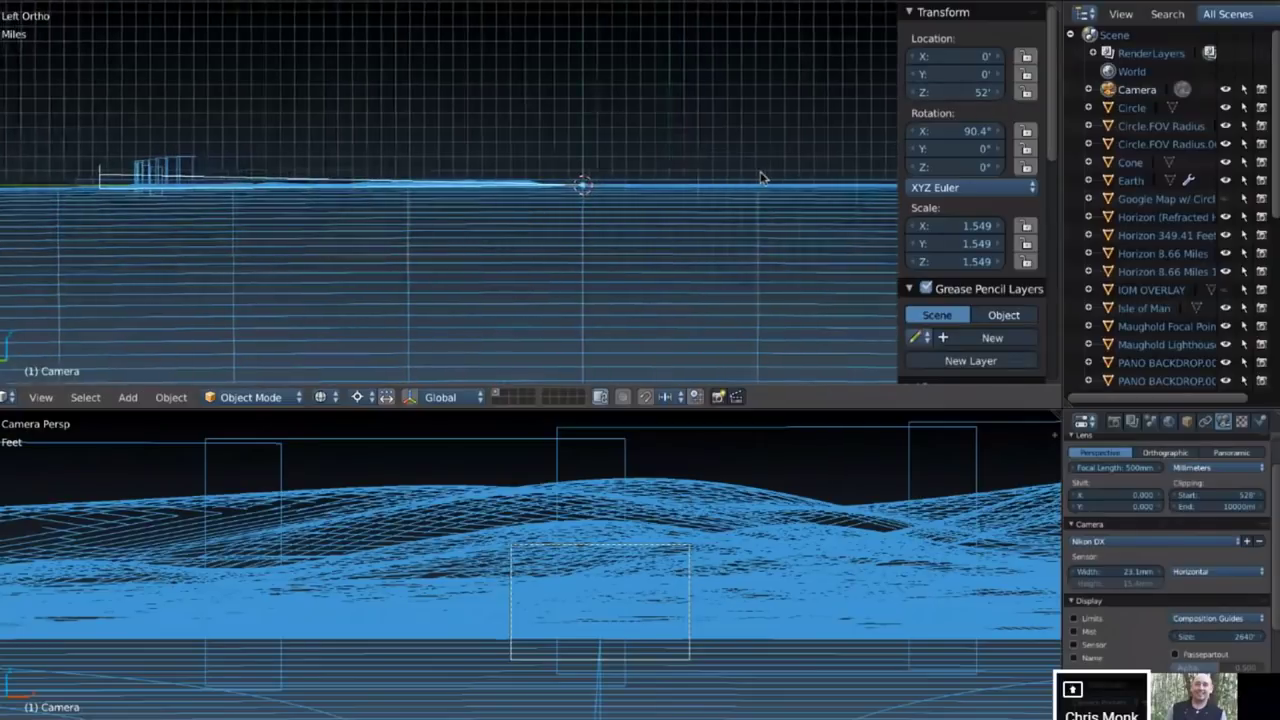
scroll(760, 177, "up", 4)
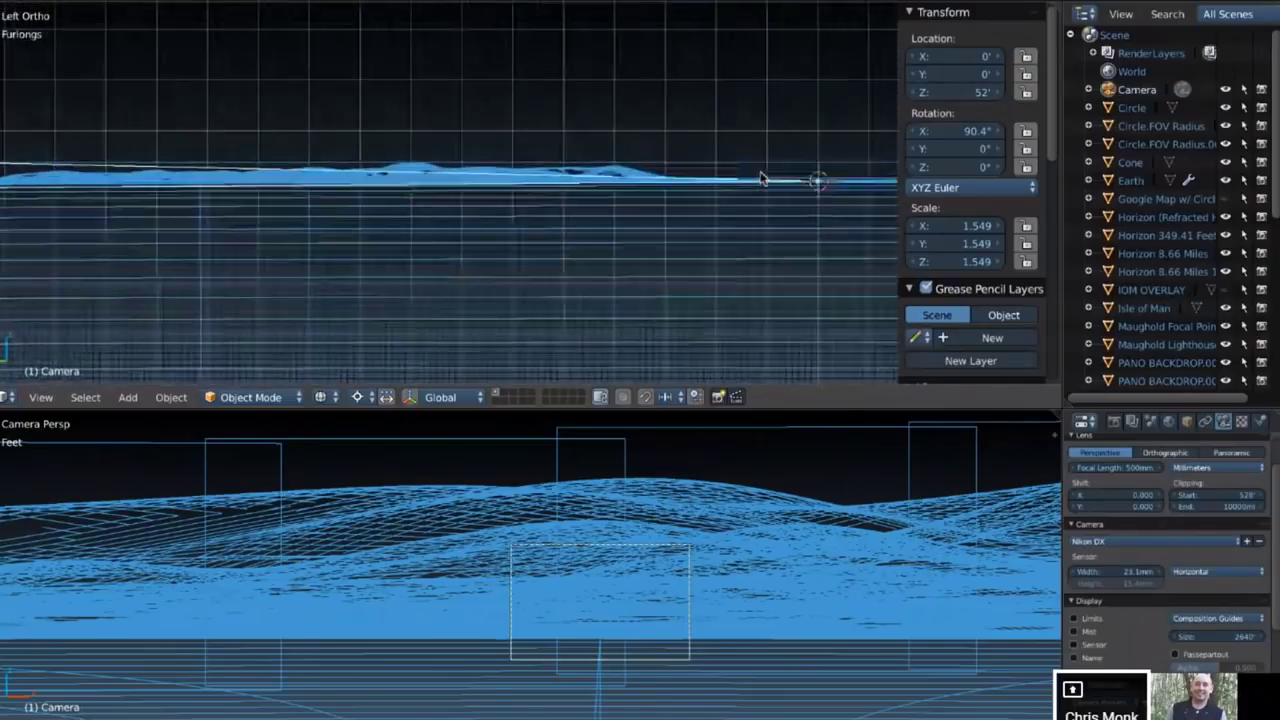
scroll(760, 177, "up", 2)
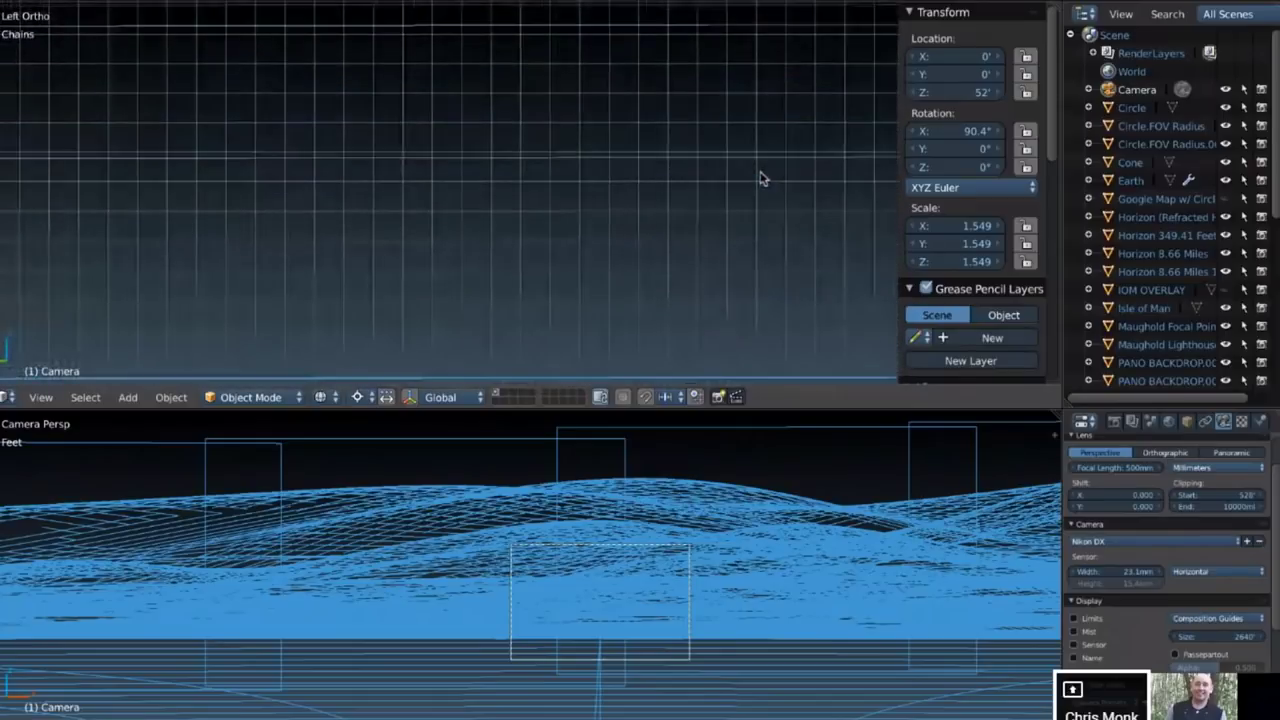
scroll(760, 177, "down", 5)
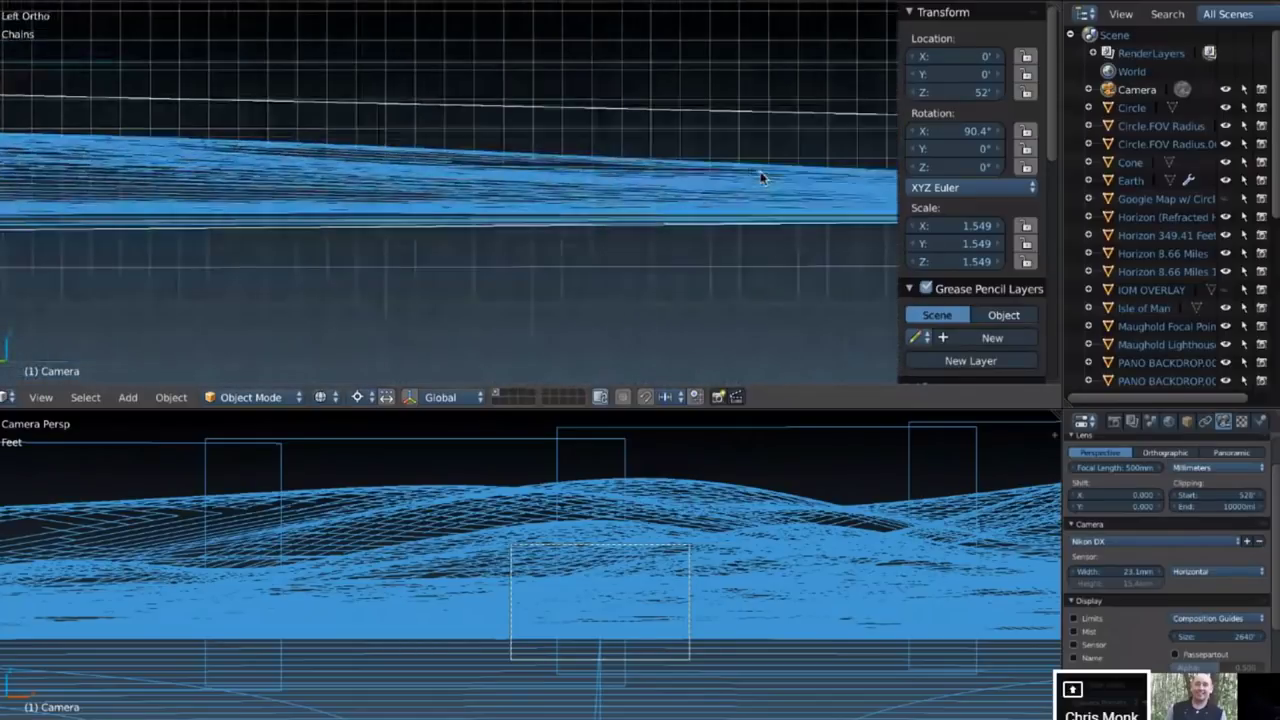
scroll(760, 177, "down", 3)
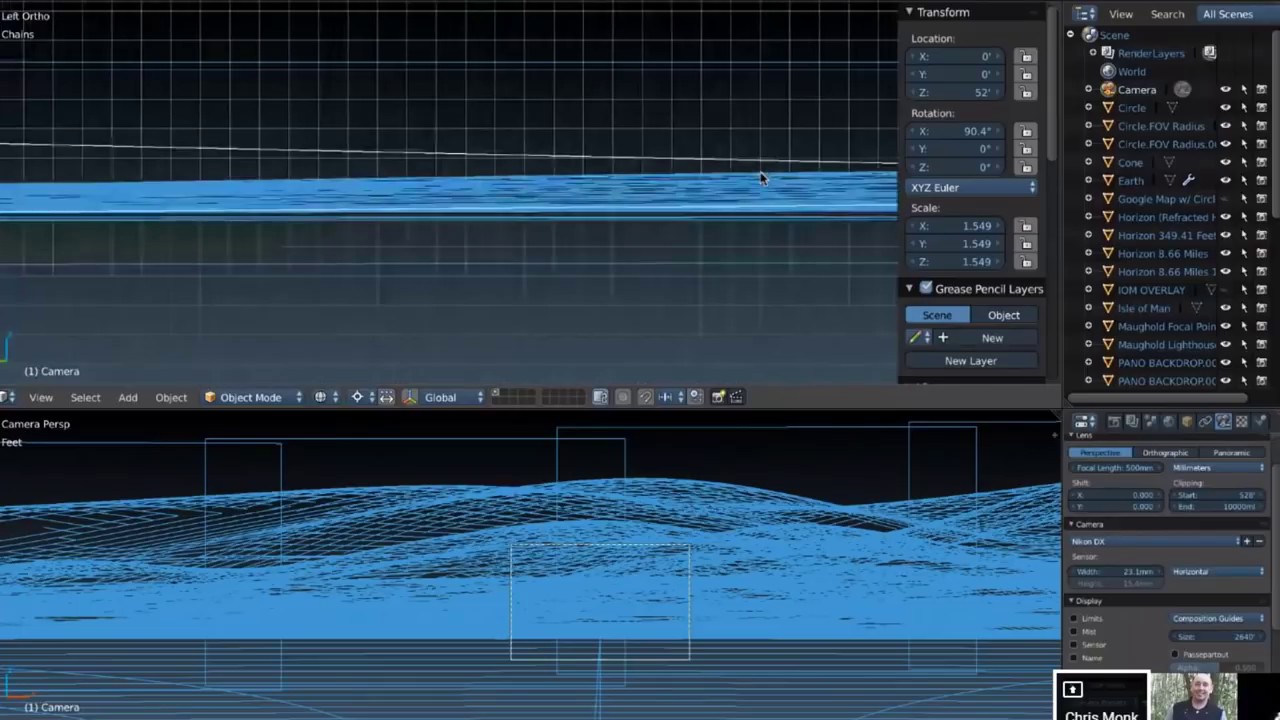
scroll(760, 177, "down", 4)
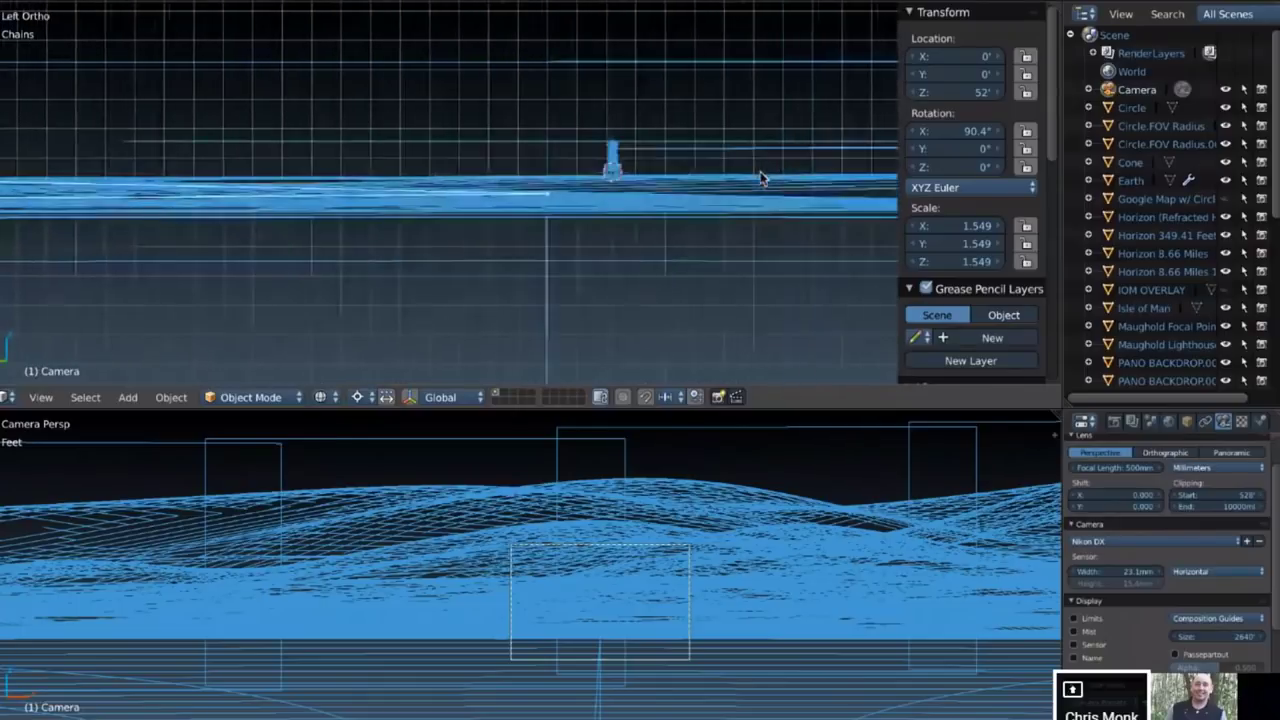
scroll(658, 185, "up", 3)
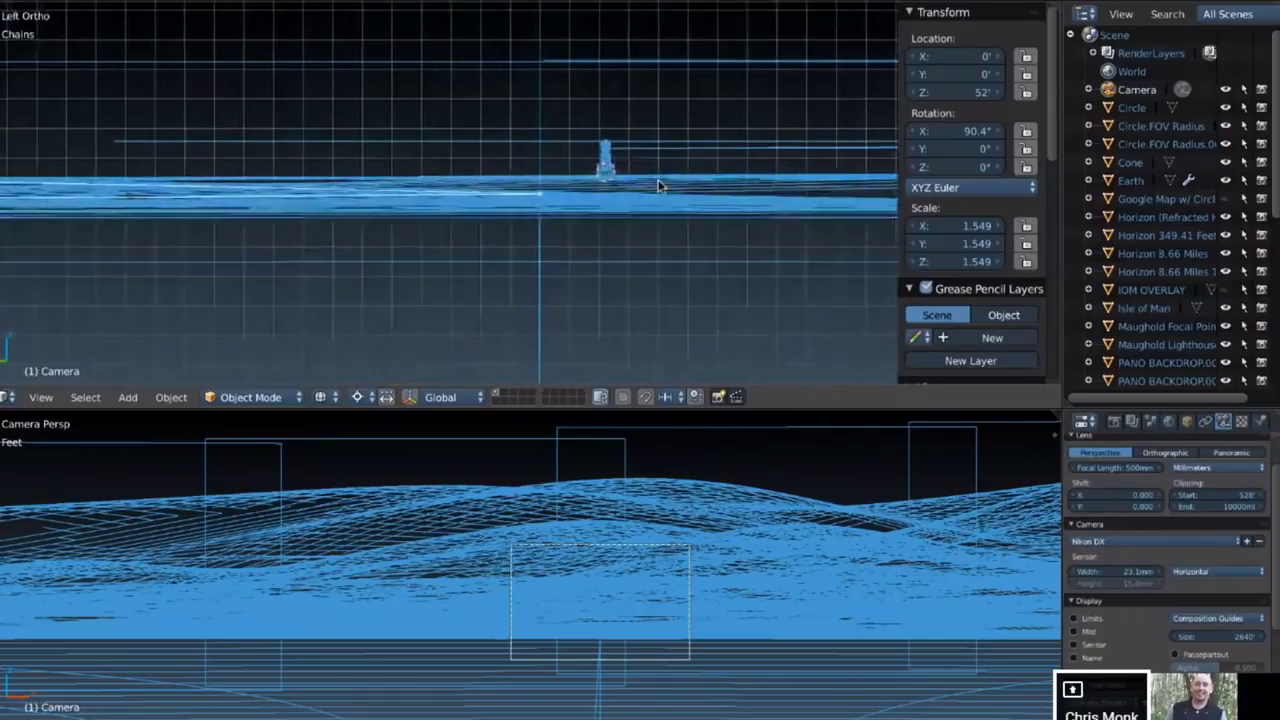
scroll(658, 185, "up", 3)
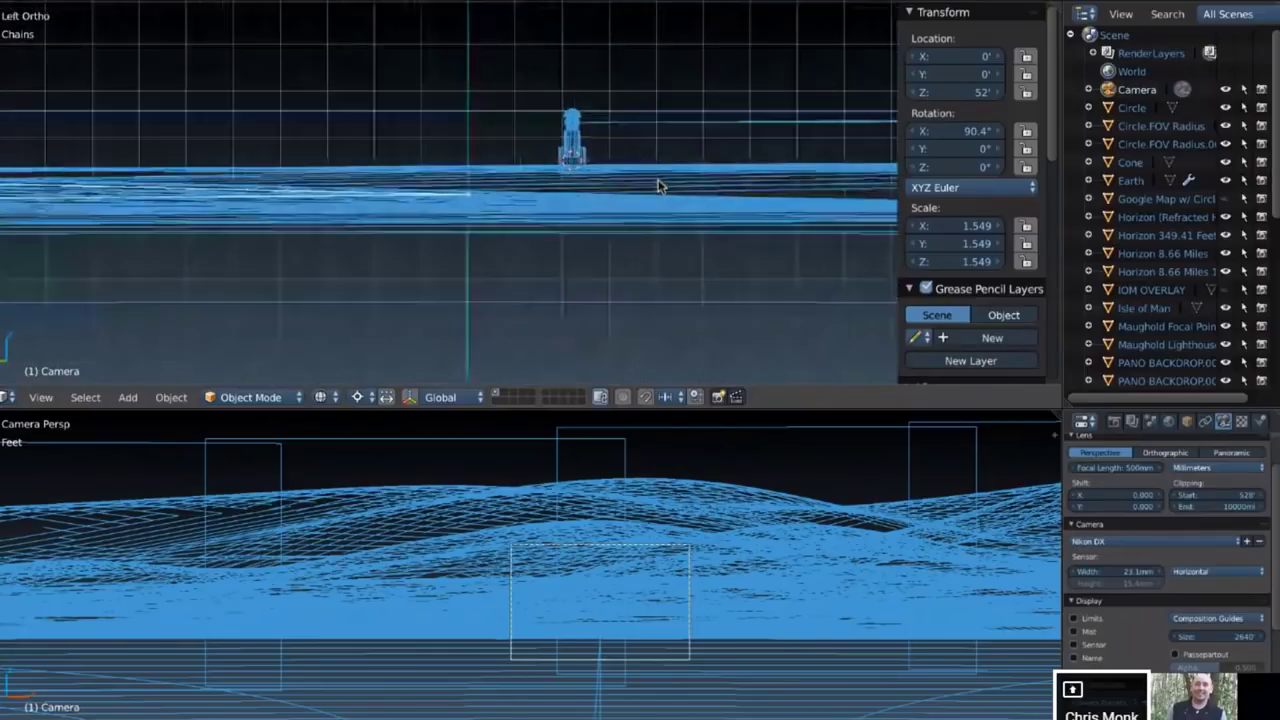
scroll(658, 185, "up", 3)
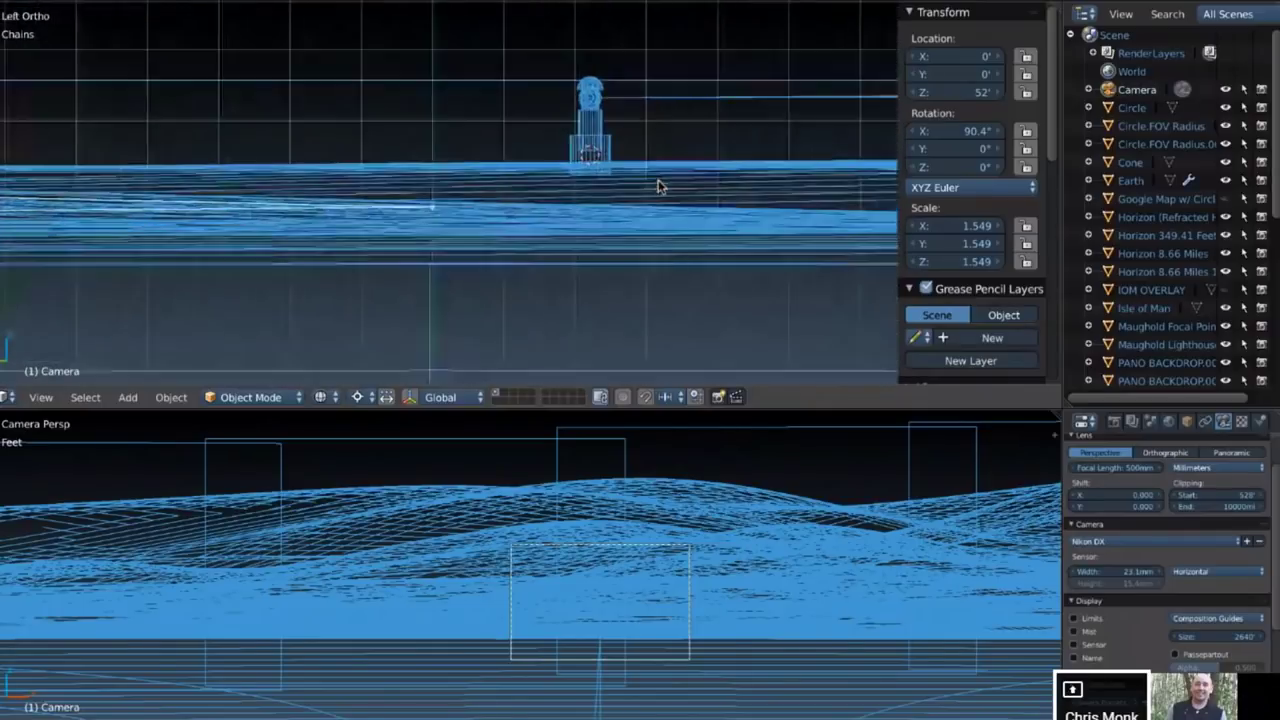
scroll(658, 185, "up", 3)
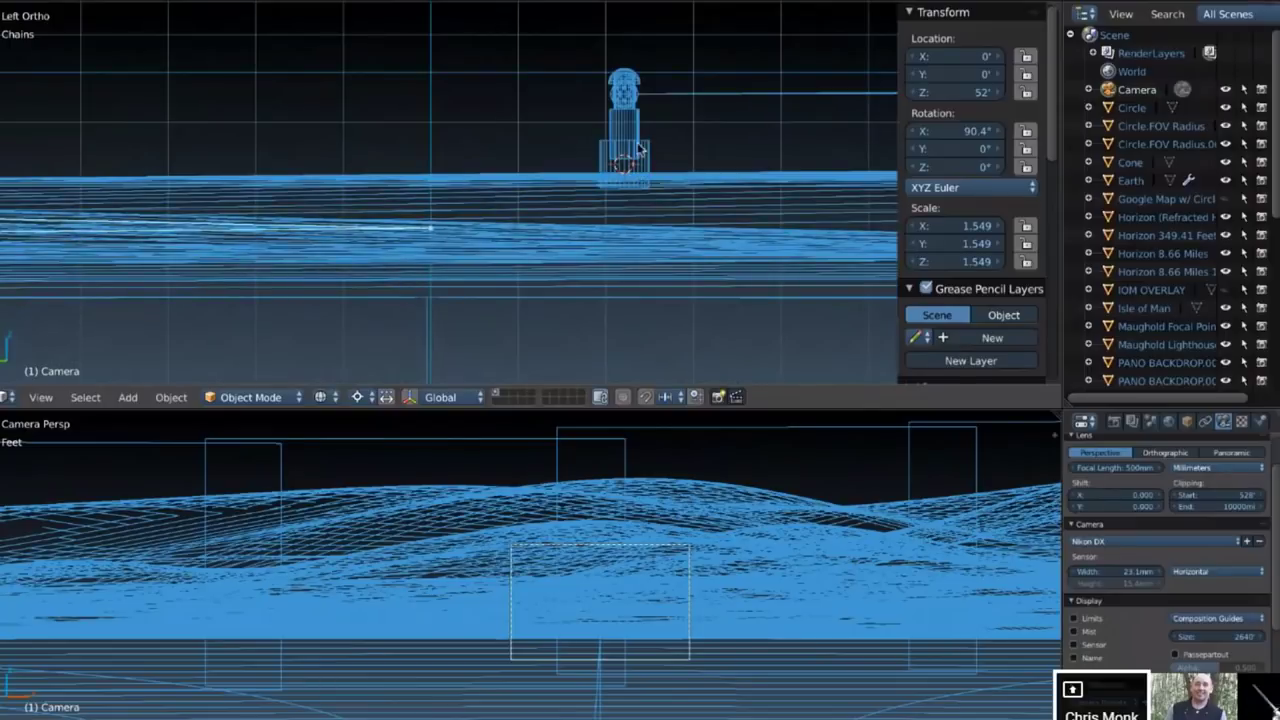
Select the Horizon 8.66 Miles 169.54 Feet circle and then the Camera to compare their positions in the left view
right_click(648, 78)
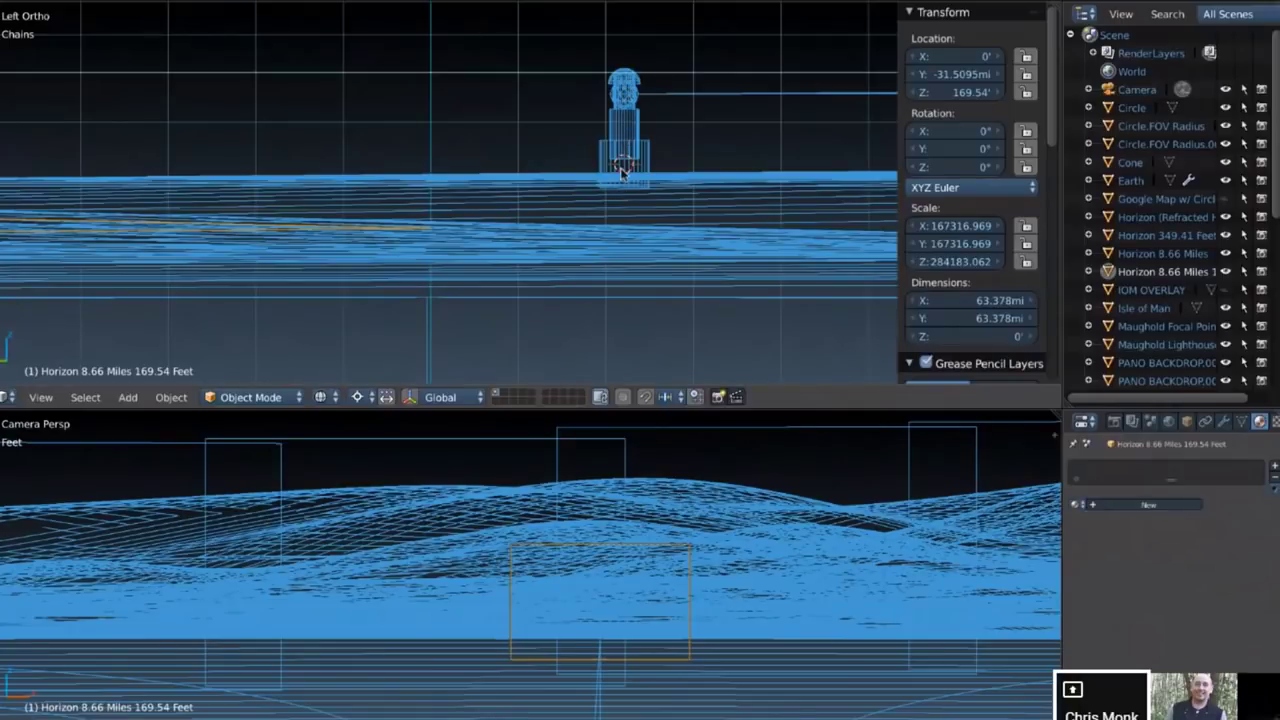
left_click(1137, 91)
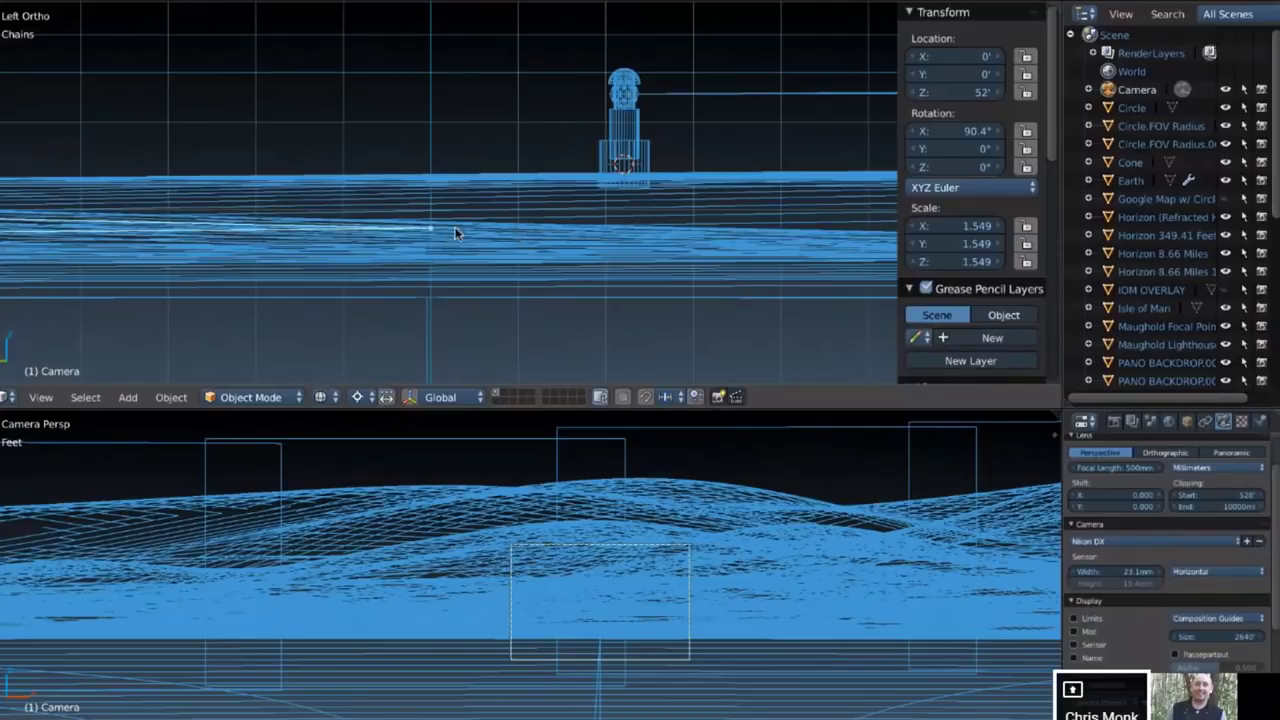
scroll(469, 232, "down", 8)
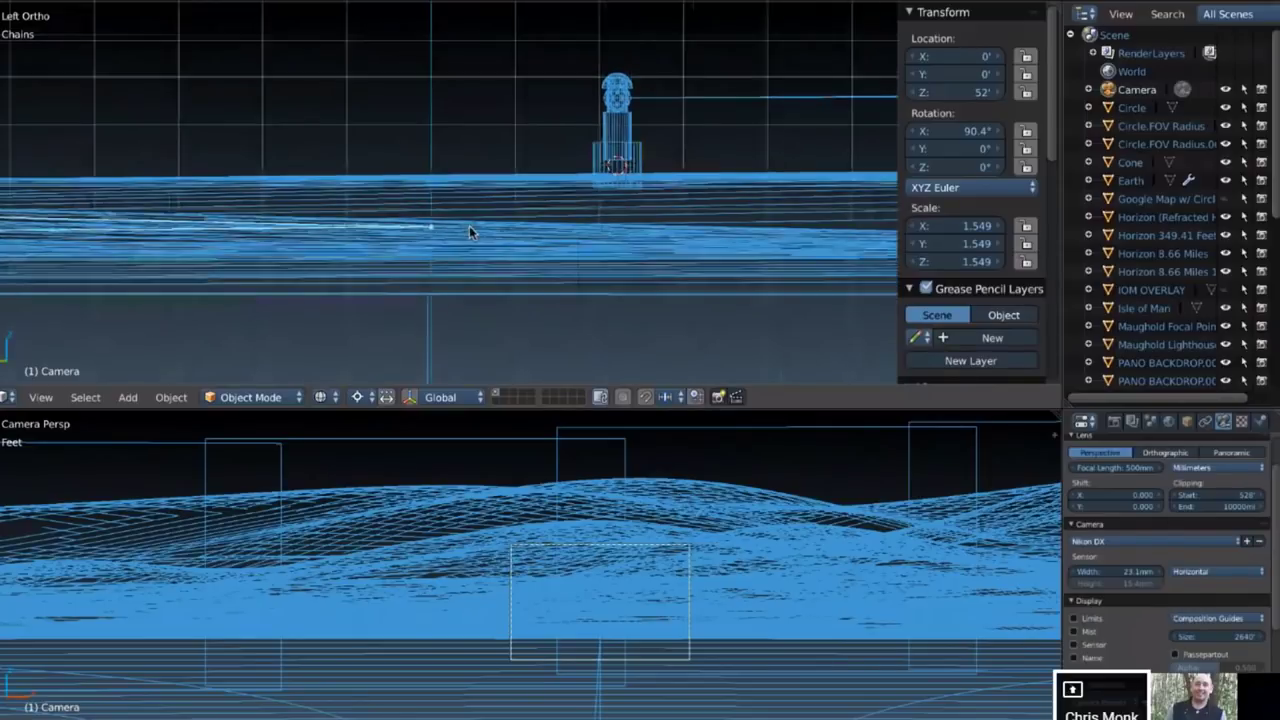
scroll(469, 232, "down", 8)
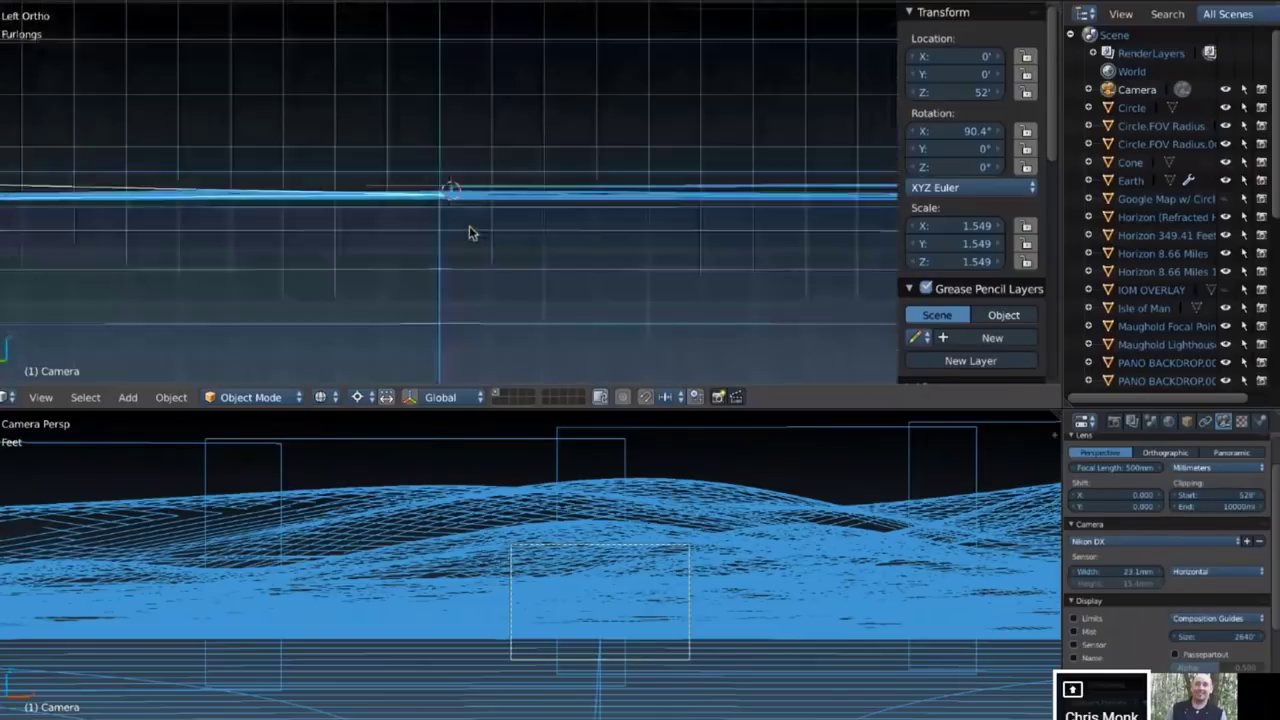
scroll(469, 232, "down", 3)
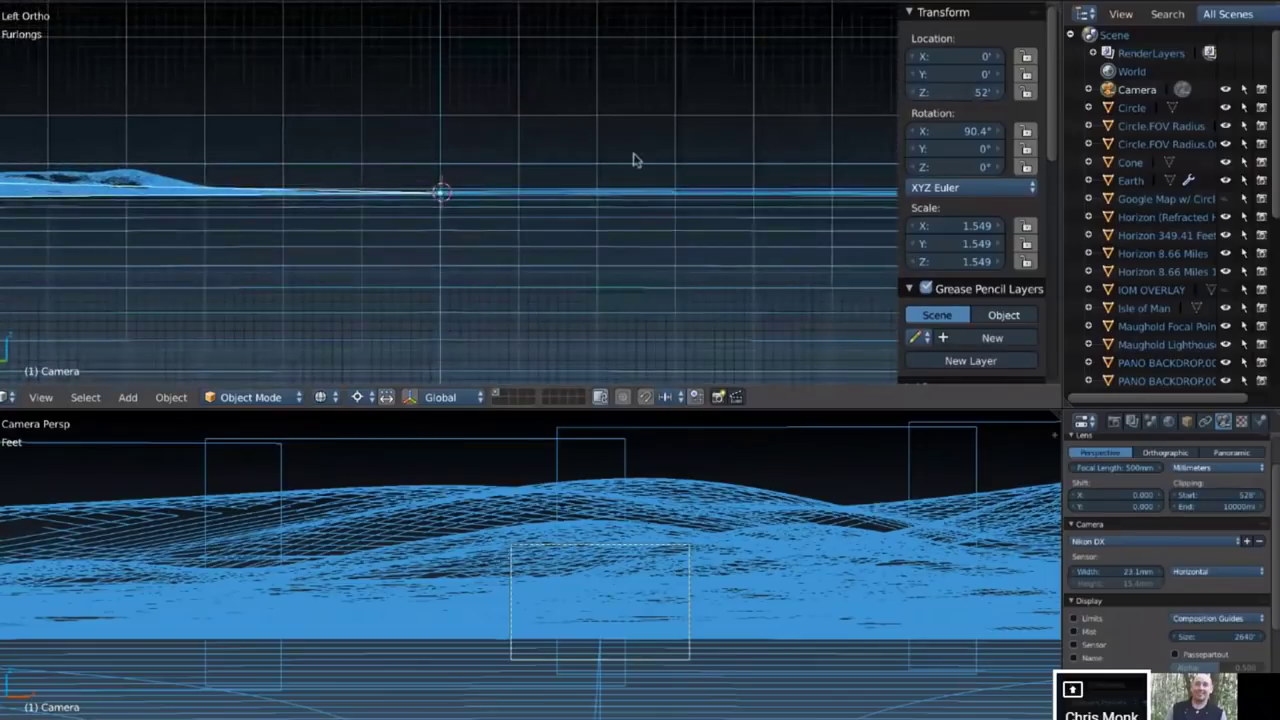
scroll(620, 158, "down", 4)
scroll(618, 160, "down", 4)
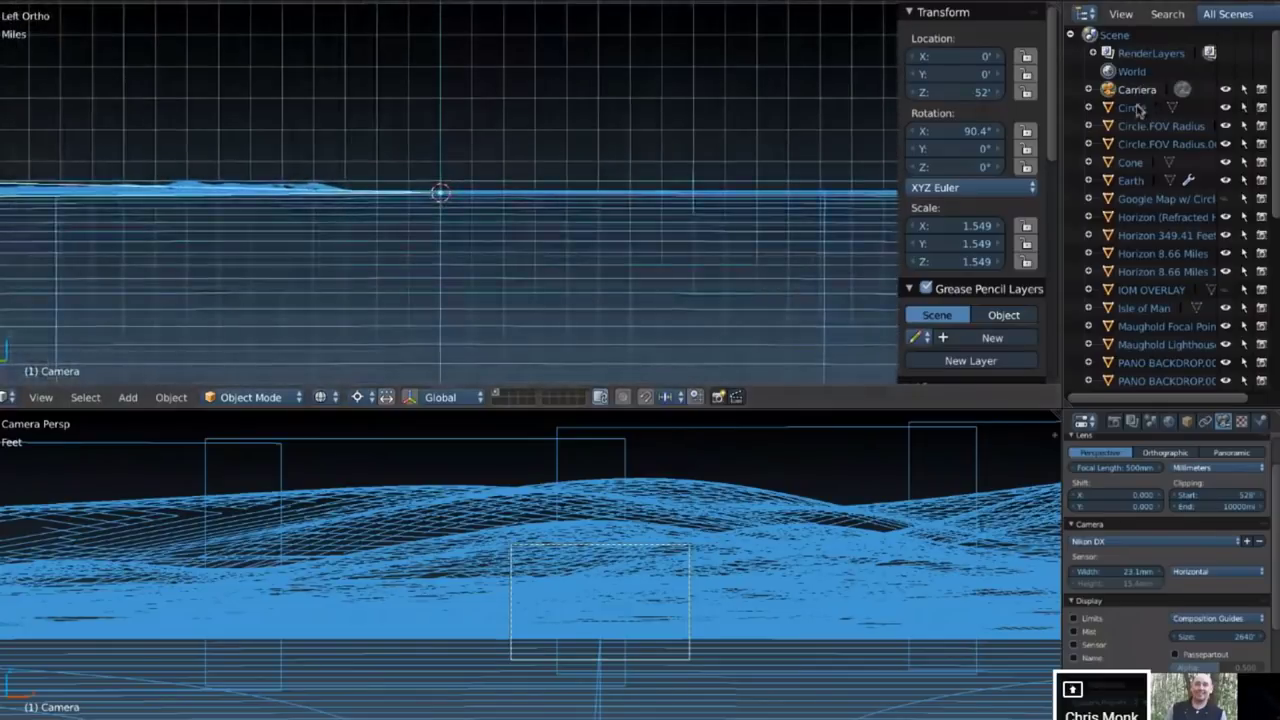
Select the Earth, snap the 3D cursor to it and bring the globe's curvature into the left view
left_click(1132, 181)
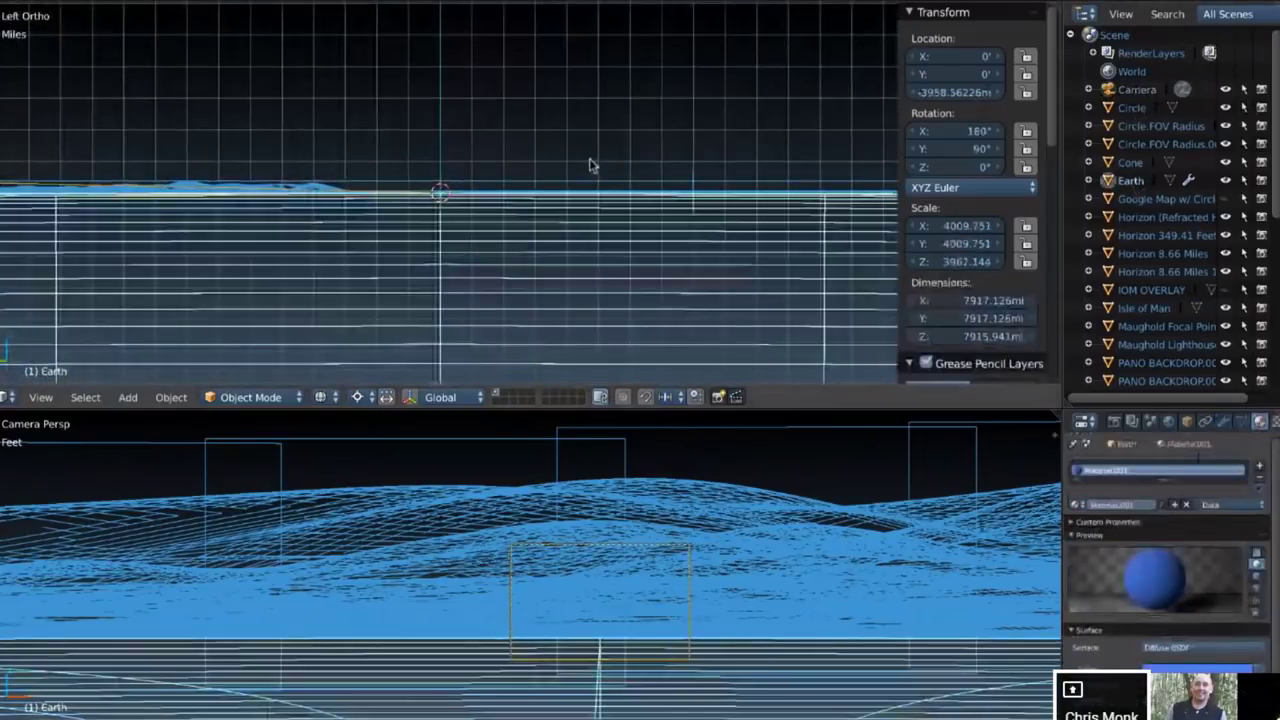
key("shift+s")
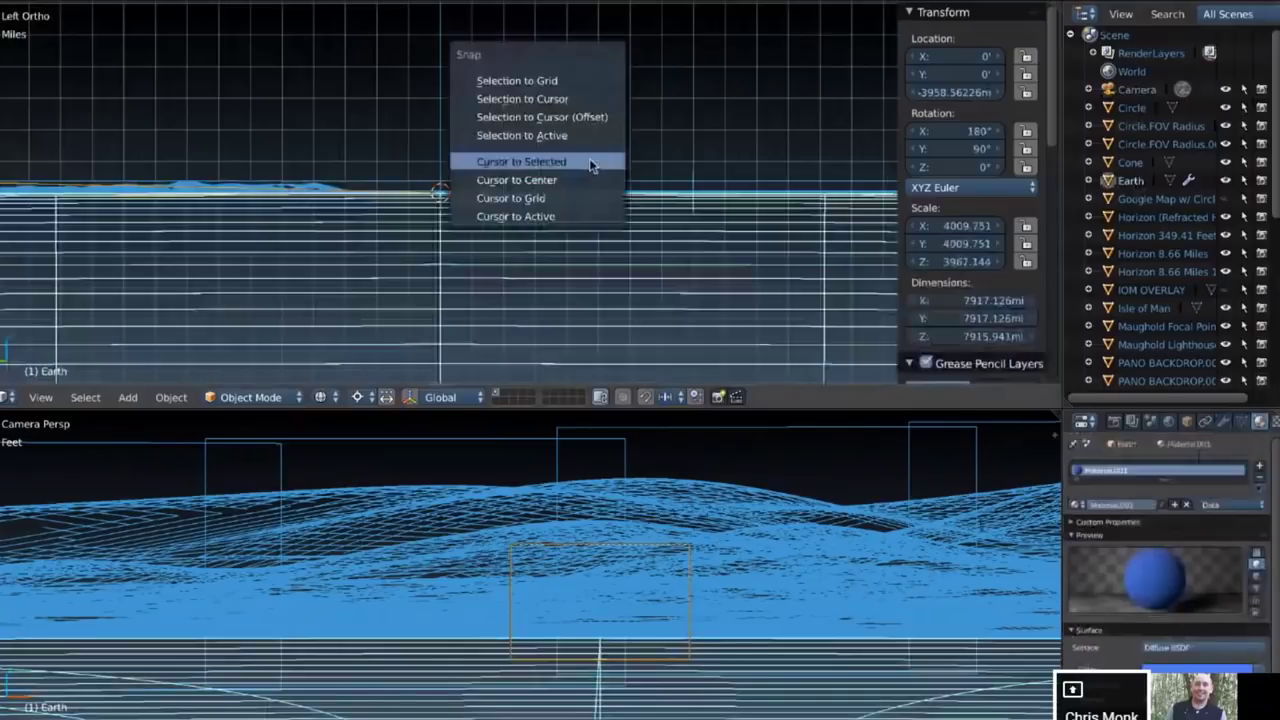
left_click(536, 163)
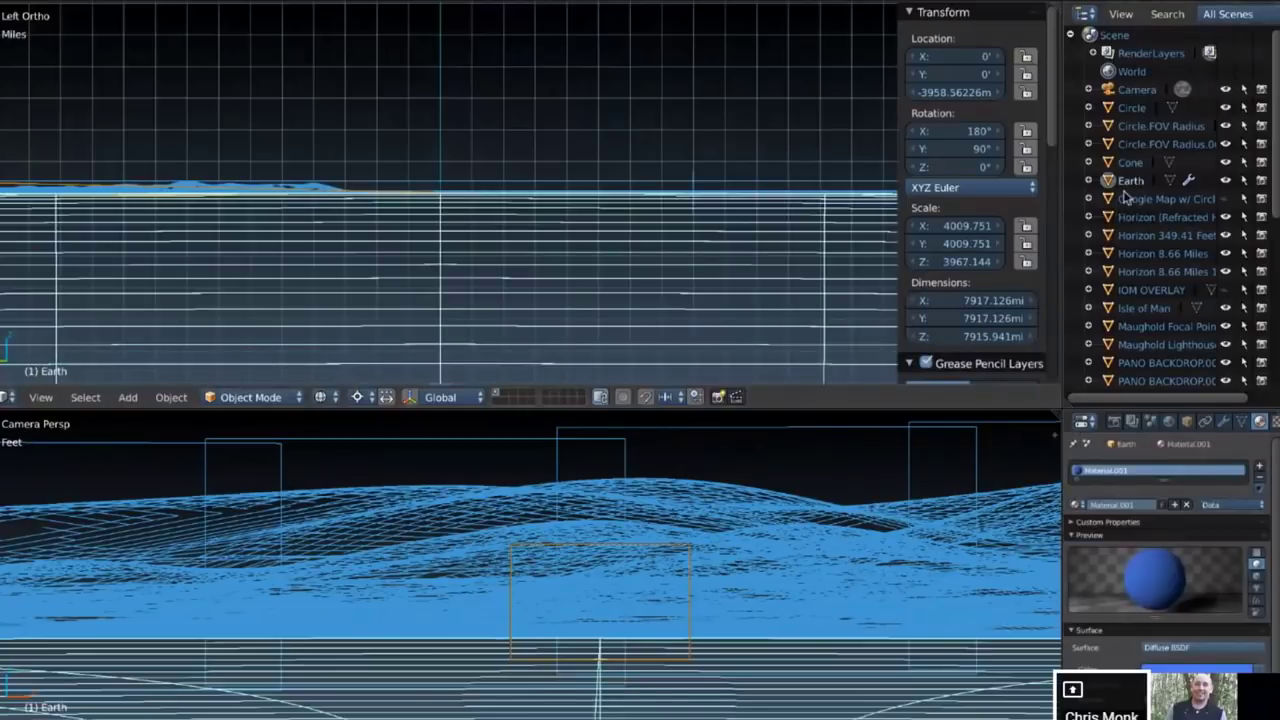
scroll(545, 210, "down", 3)
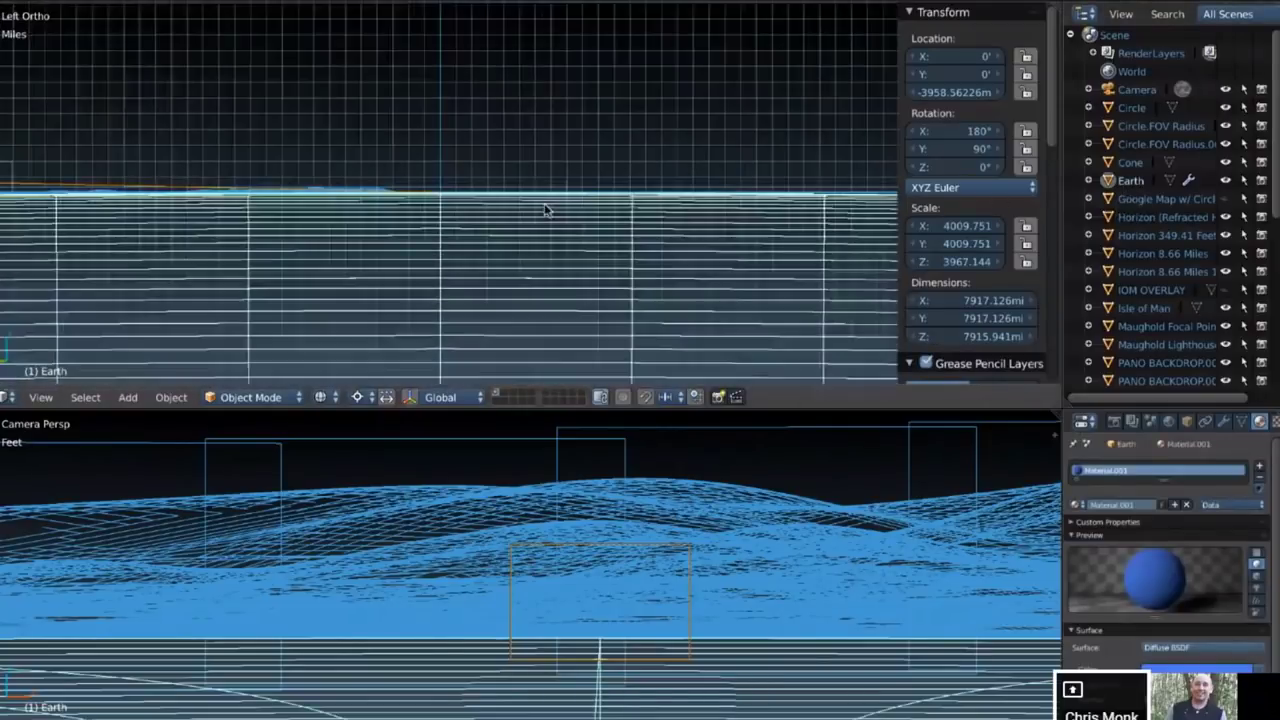
scroll(545, 210, "down", 2)
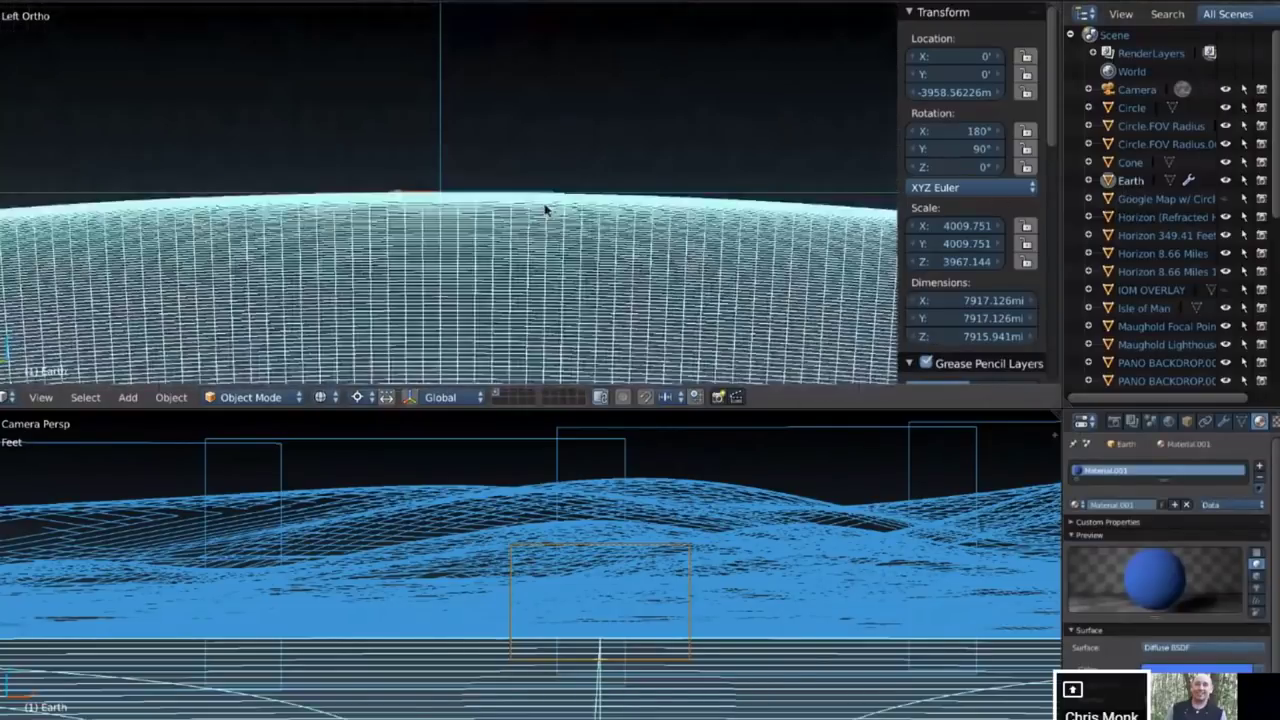
Examine the Earth's curvature in the left view, from the wide globe arc down to the surface around the terrain and backdrops
scroll(545, 210, "down", 8)
scroll(545, 210, "up", 4)
scroll(545, 210, "up", 3)
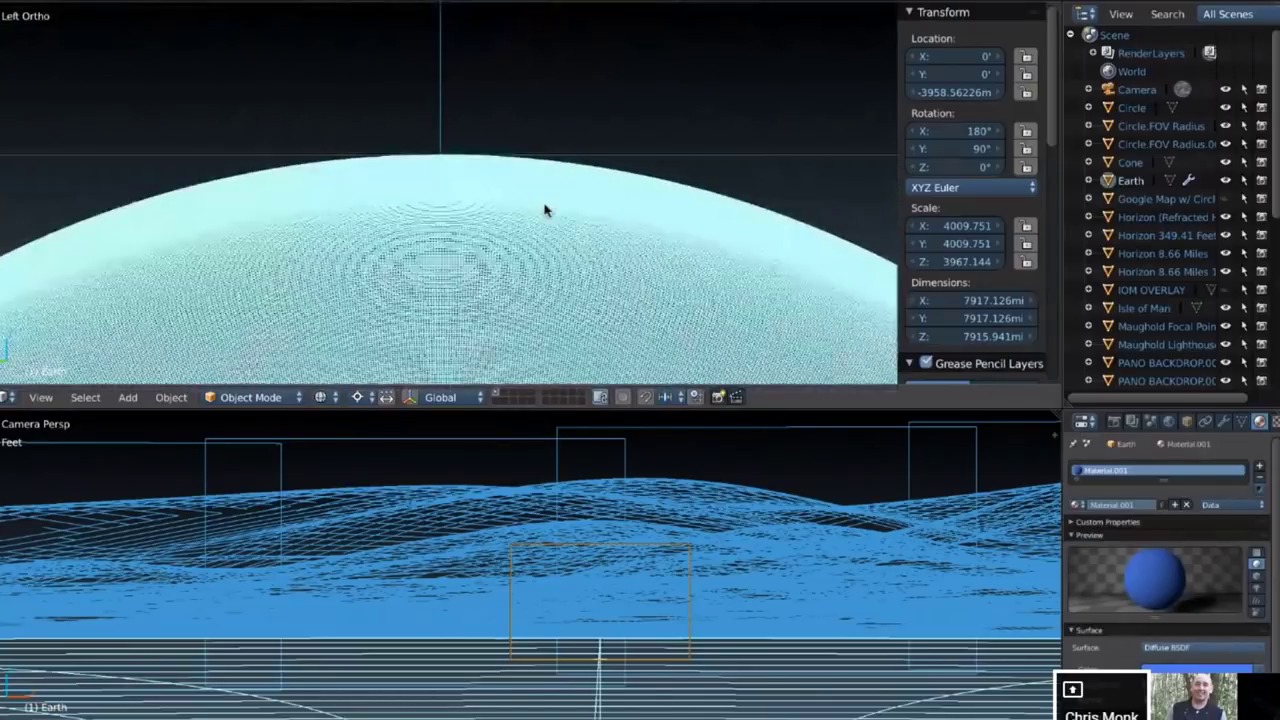
scroll(545, 210, "up", 2)
scroll(545, 210, "up", 3)
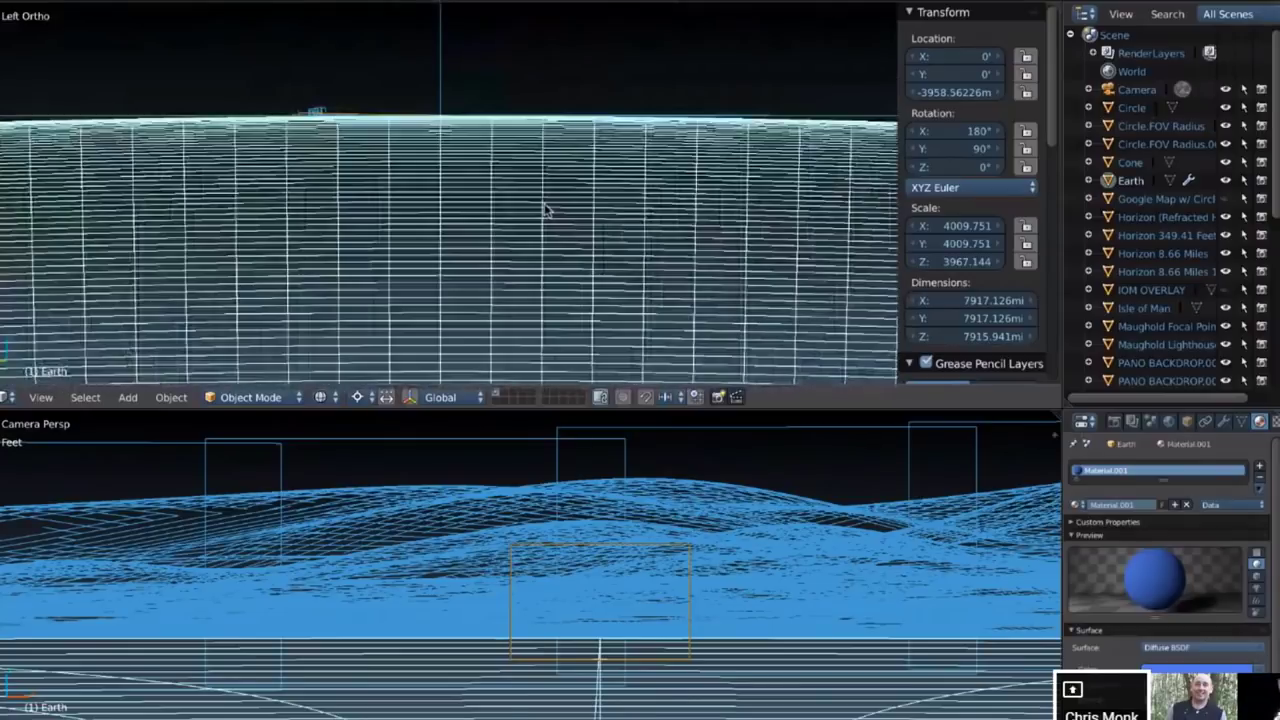
scroll(545, 210, "up", 4)
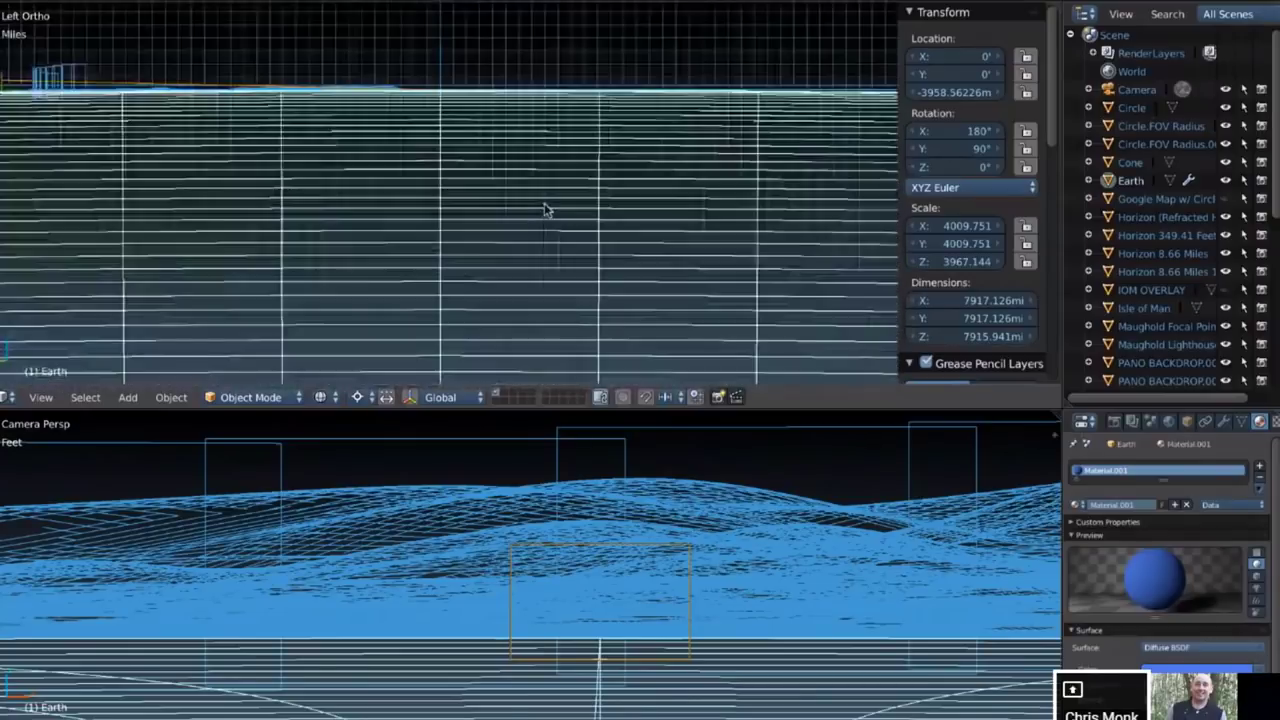
scroll(545, 210, "up", 2)
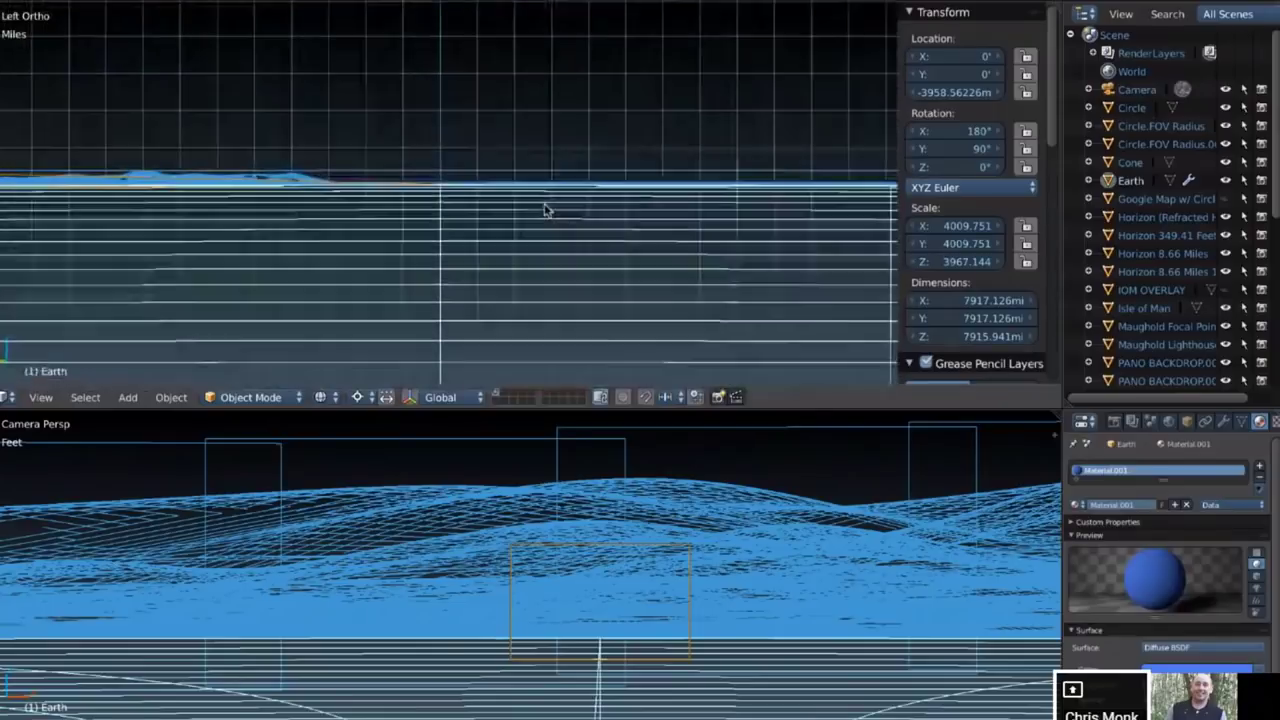
scroll(545, 210, "up", 1)
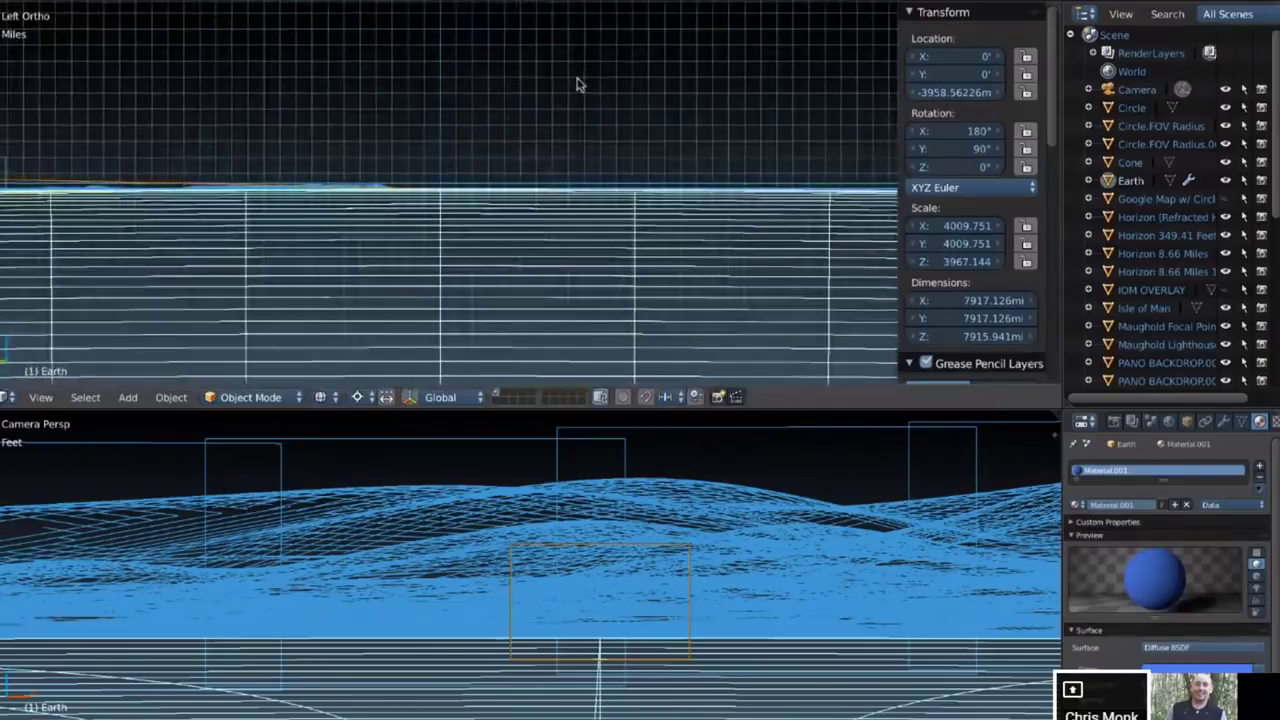
scroll(577, 82, "down", 3)
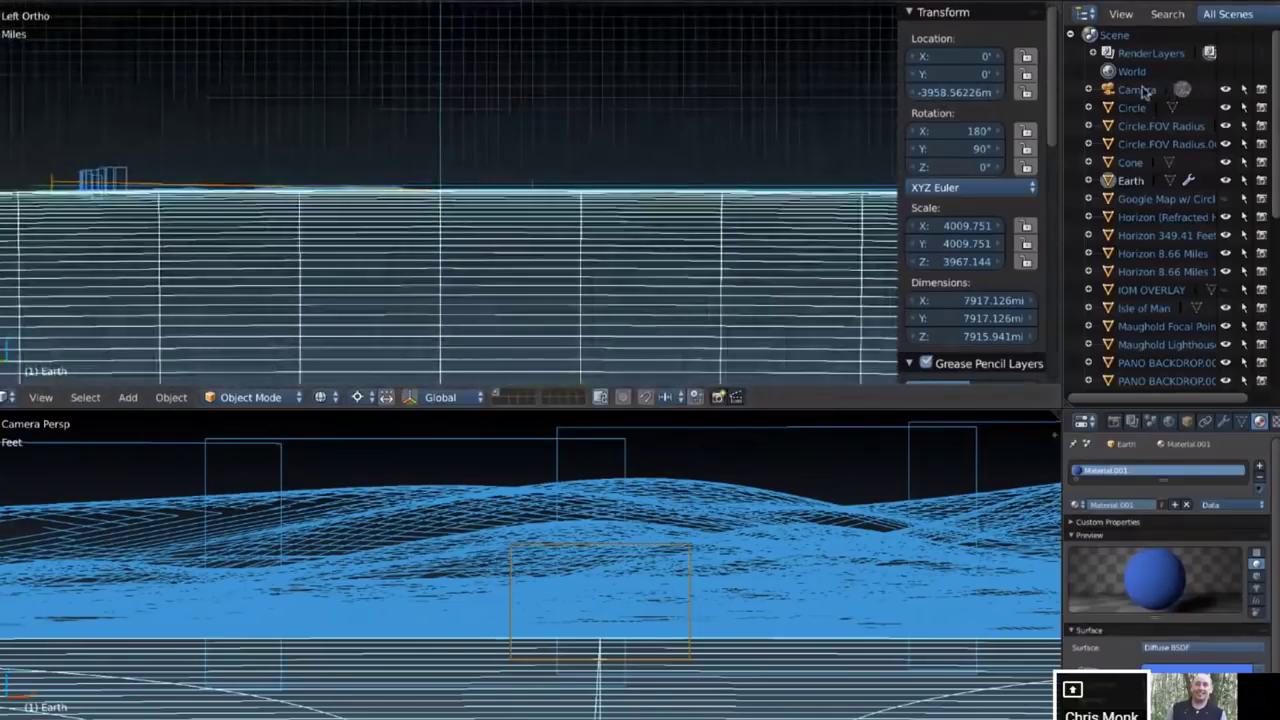
Select the Camera and rotate it around the Earth's center along global X by about 0.46°, to about -31.59 mi in Y
left_click(1140, 90)
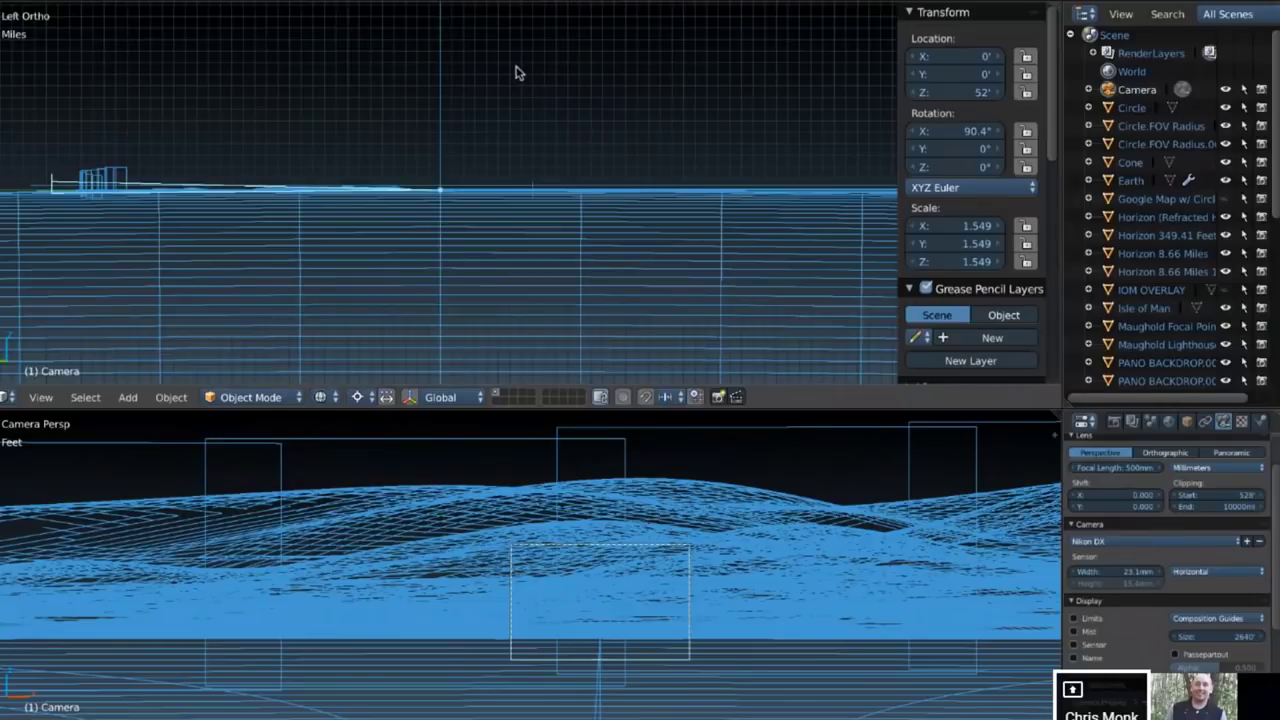
scroll(516, 72, "down", 2)
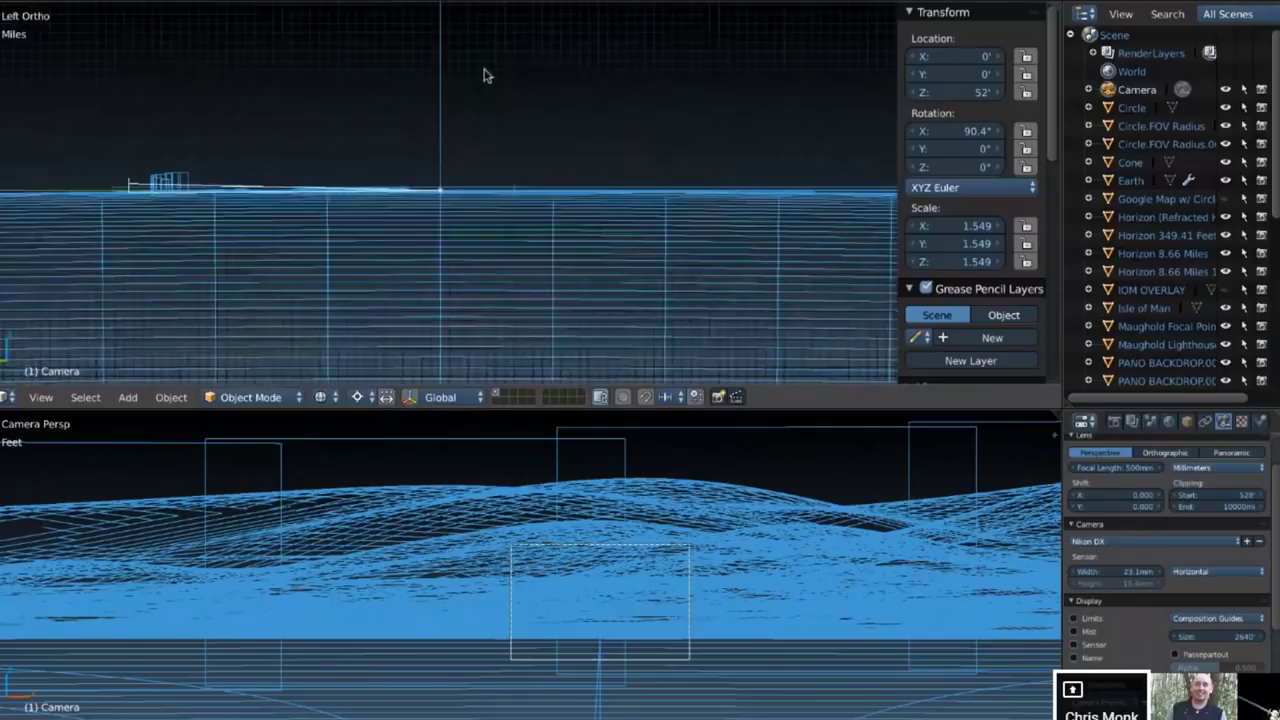
key("g")
key("z")
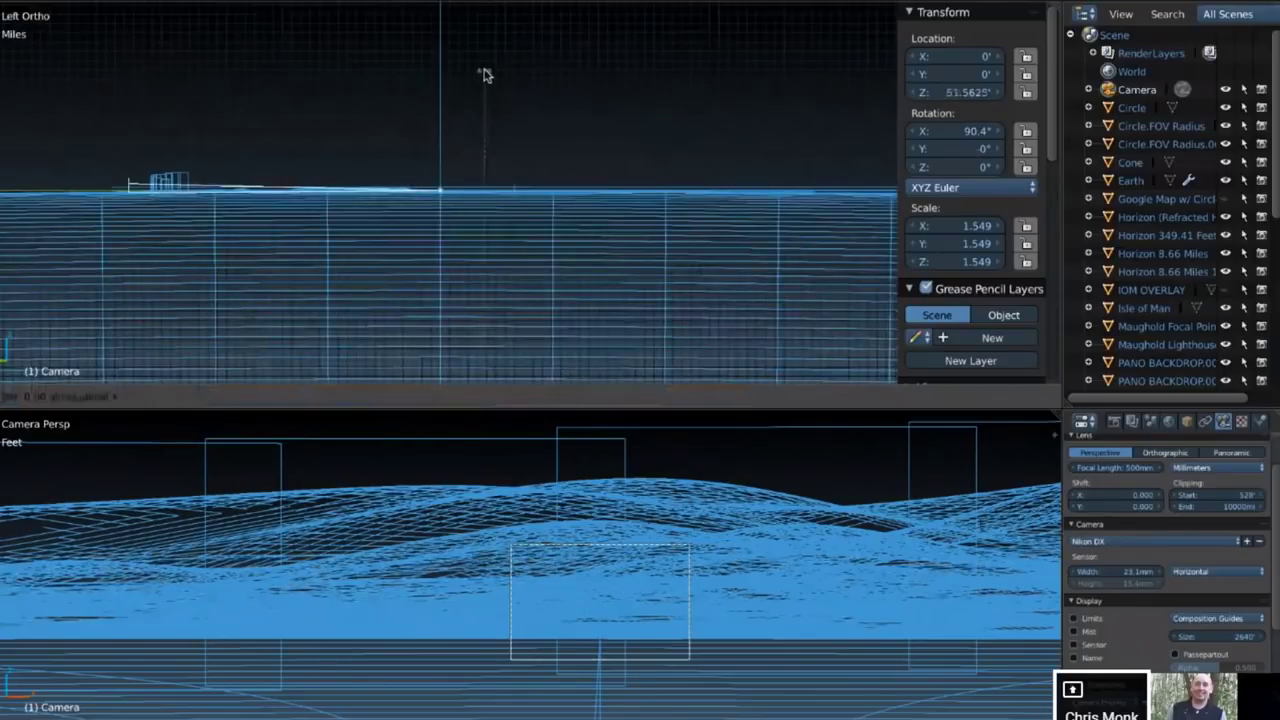
key("z")
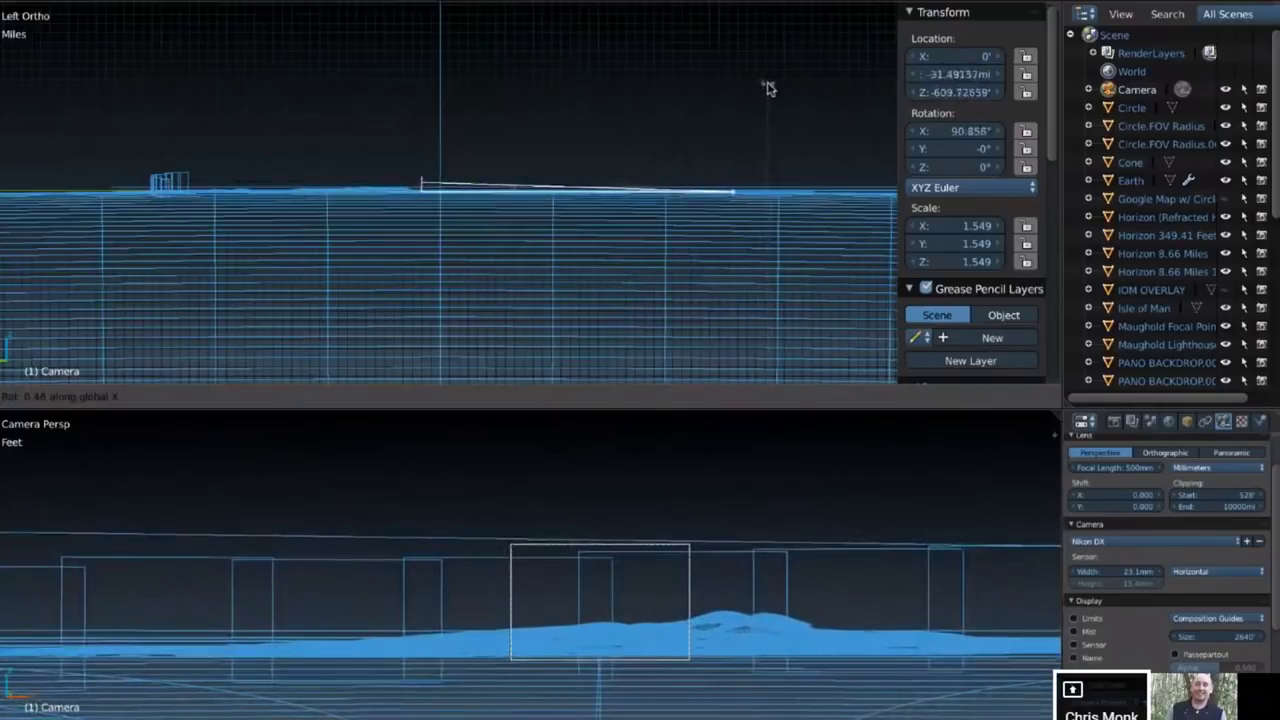
left_click(768, 89)
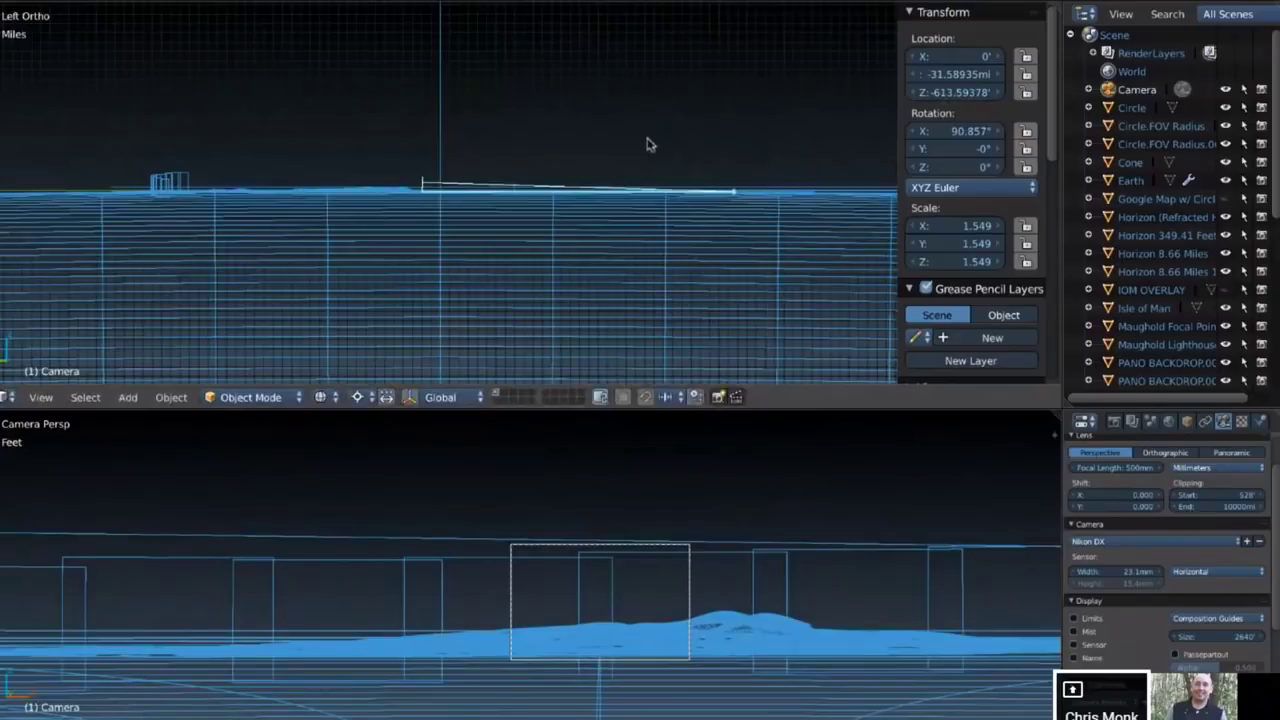
Fine-tune the Camera's position around the globe with a slight rotation along global X, to about -31.549 mi in Y
scroll(702, 145, "down", 4, "ctrl")
scroll(702, 145, "down", 1, "ctrl")
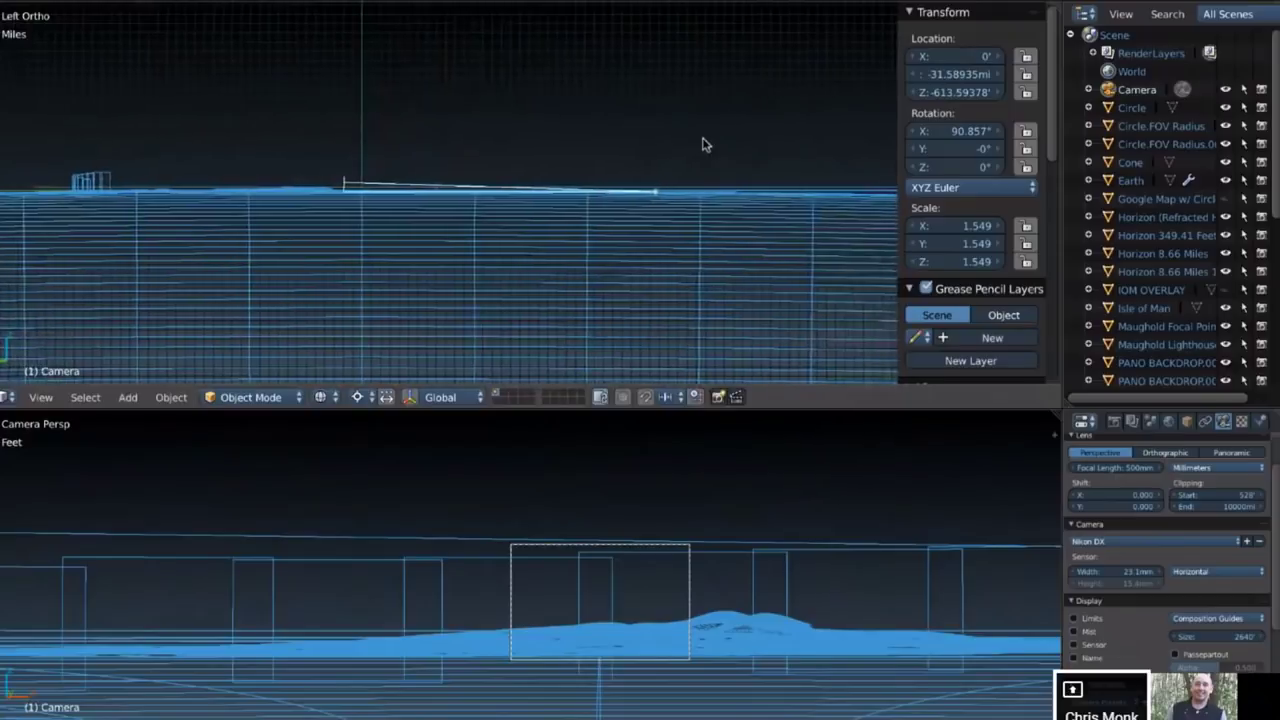
scroll(702, 145, "up", 3)
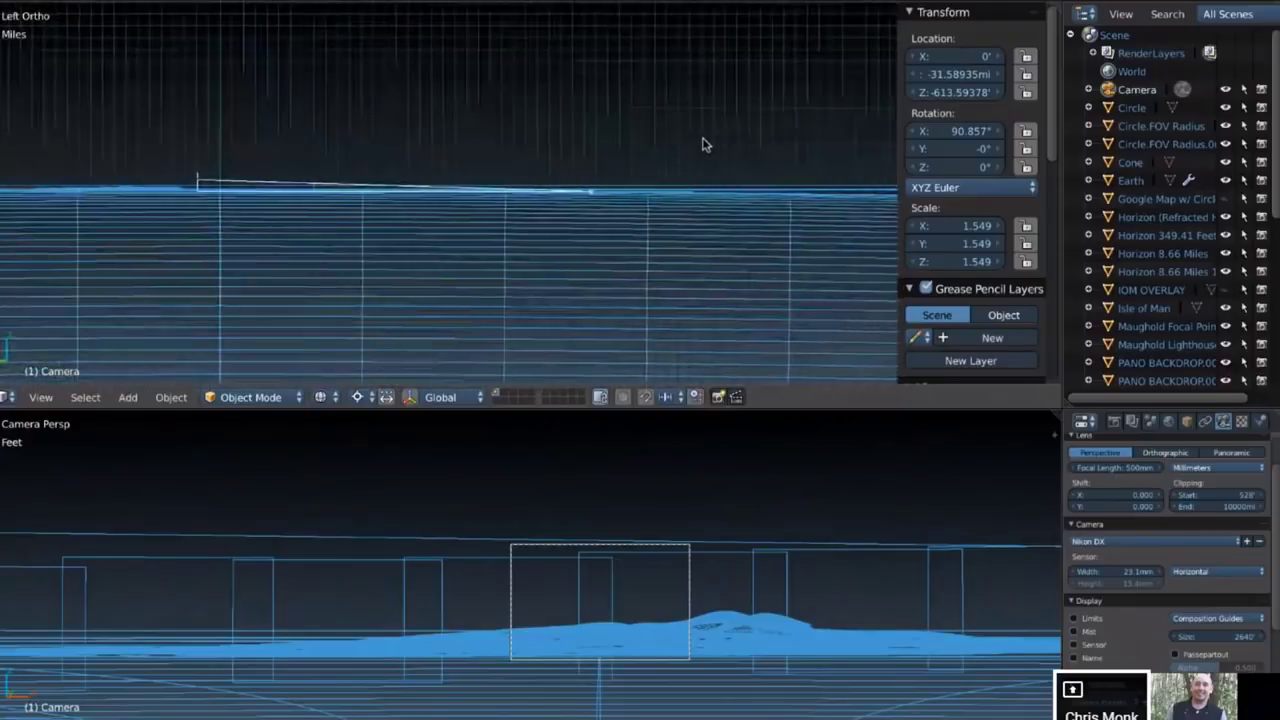
scroll(702, 145, "up", 3)
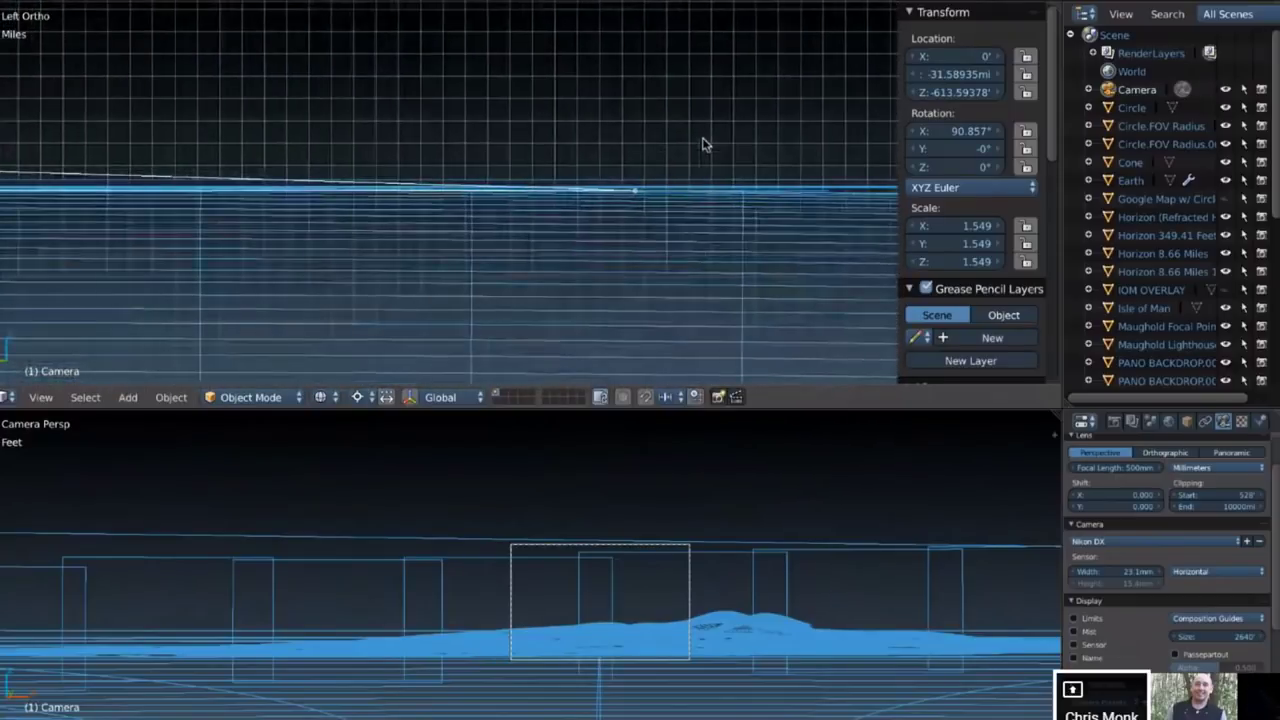
key("g")
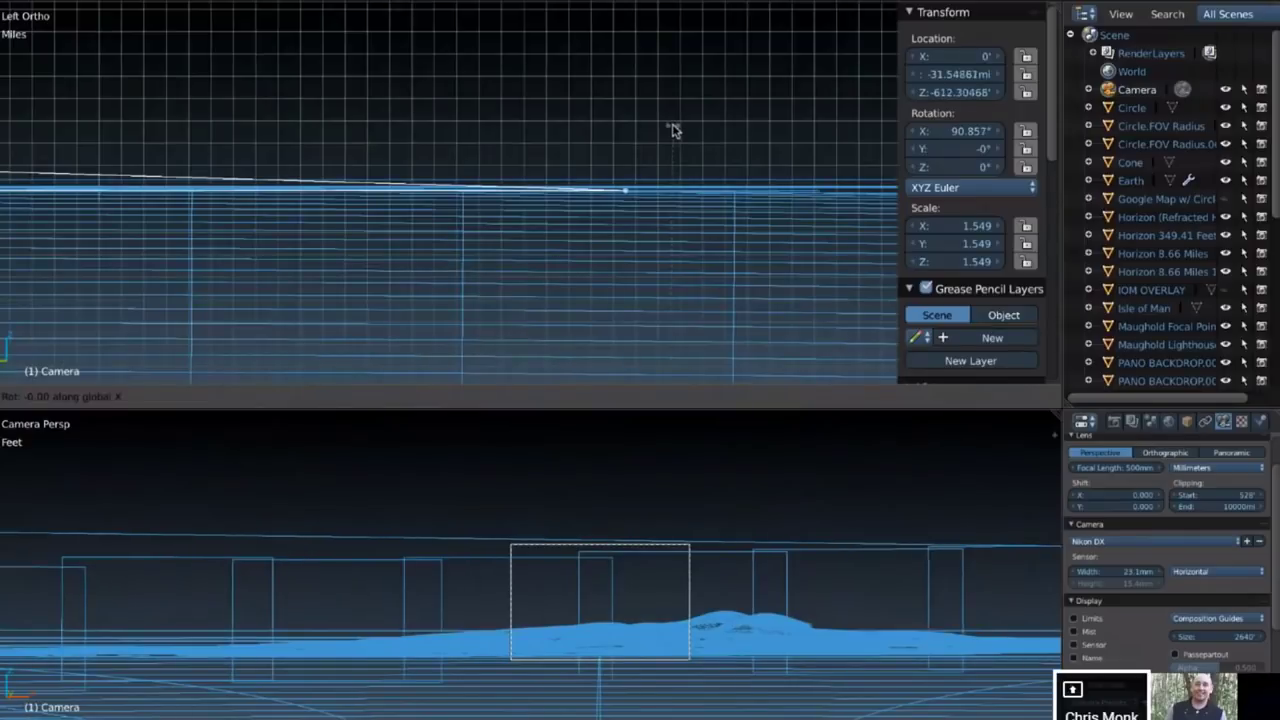
left_click(672, 130)
Examine the Camera, Isle of Man and horizon circles from an oblique angle above the Earth's surface
key("KP_8")
key("KP_8")
key("KP_8")
key("KP_8")
key("KP_8")
key("KP_8")
key("KP_8")
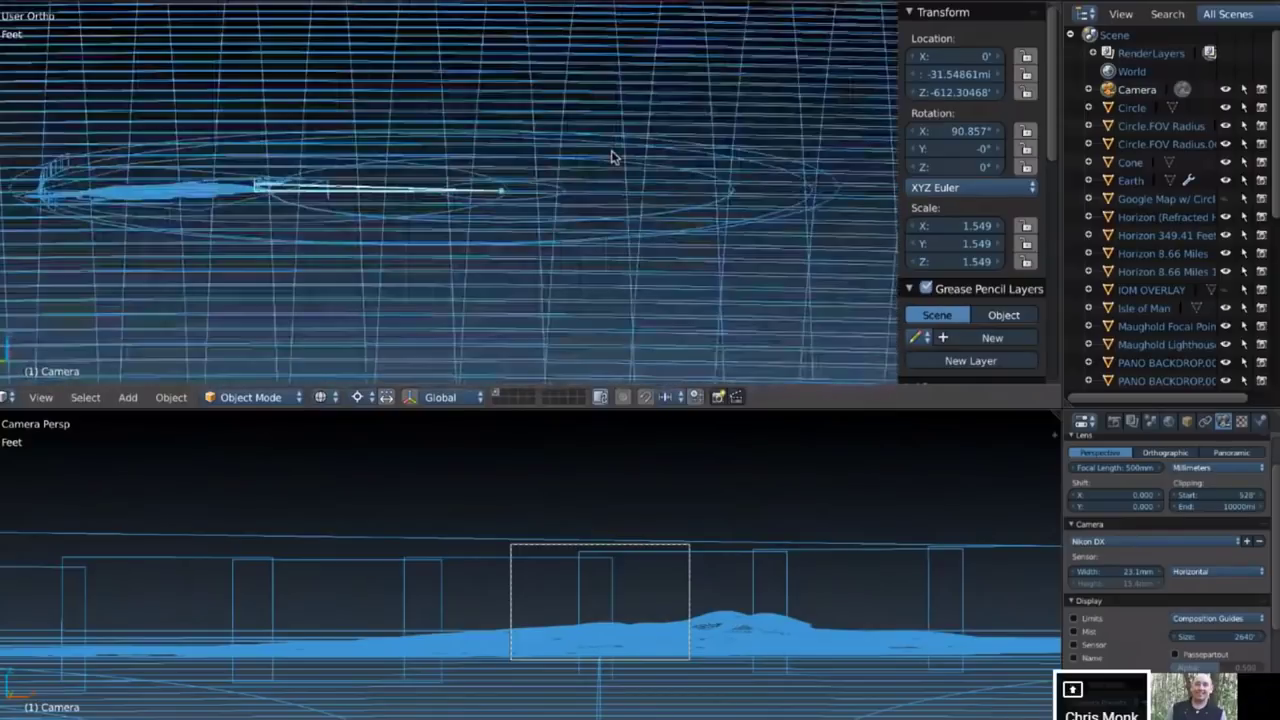
key("KP_8")
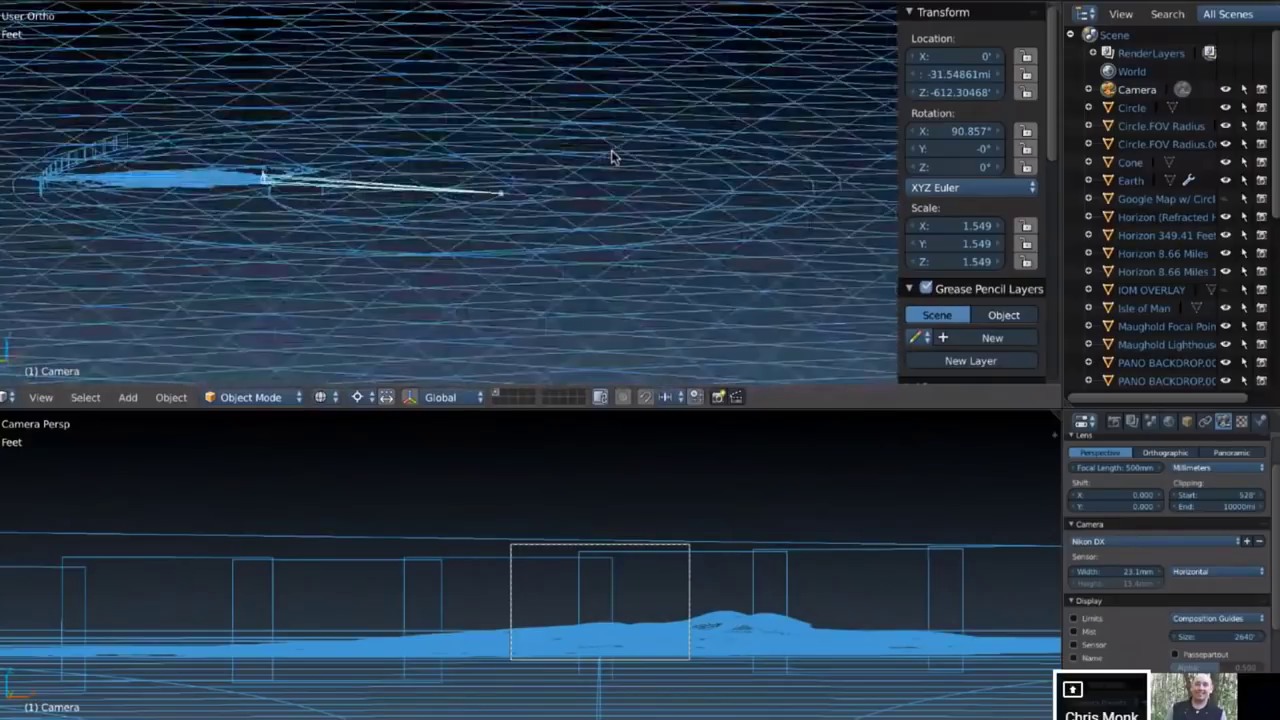
key("KP_8")
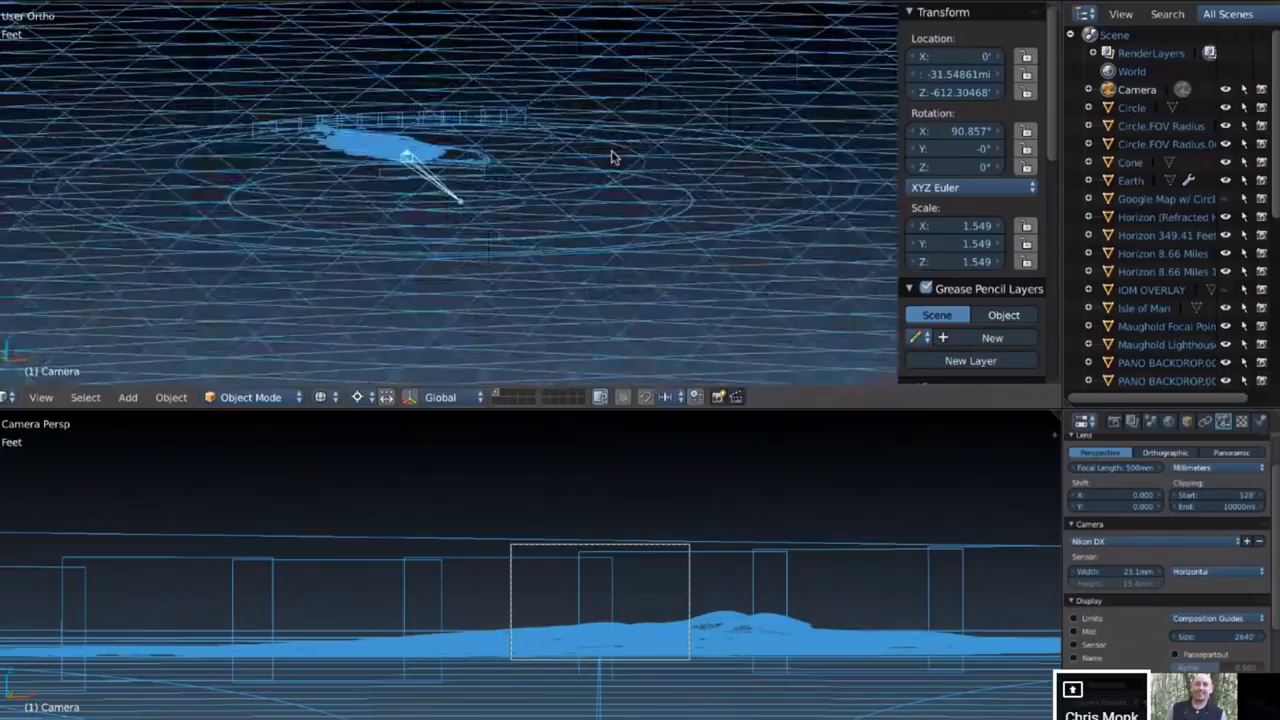
key("KP_8")
key("KP_8")
key("KP_8")
key("KP_8")
key("KP_8")
key("KP_8")
key("KP_8")
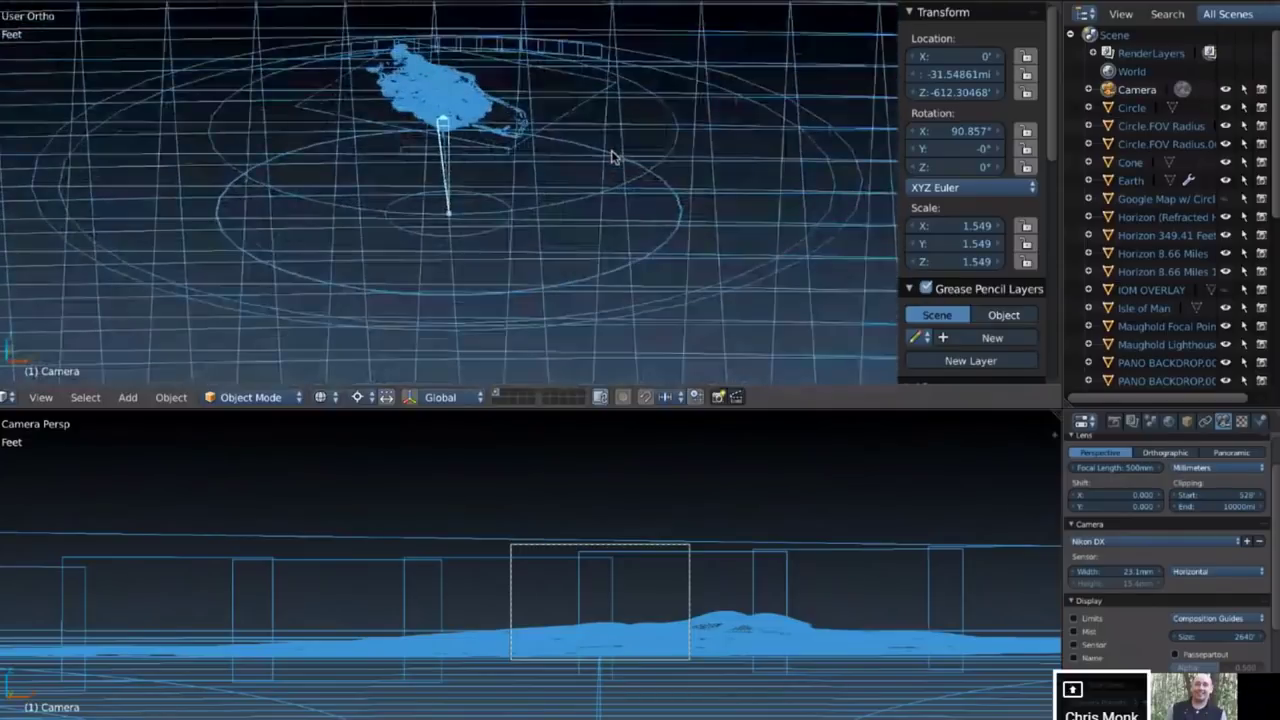
key("KP_8")
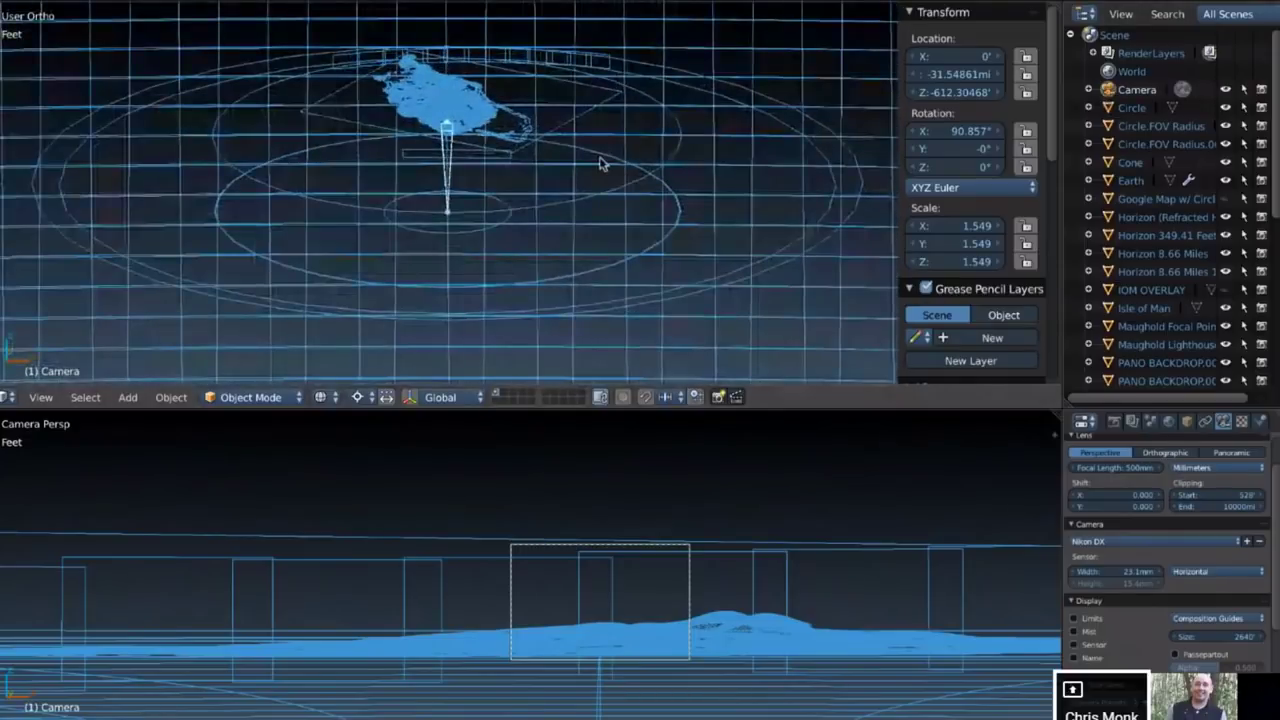
Snap the 3D cursor to the selected Camera
key("shift+s")
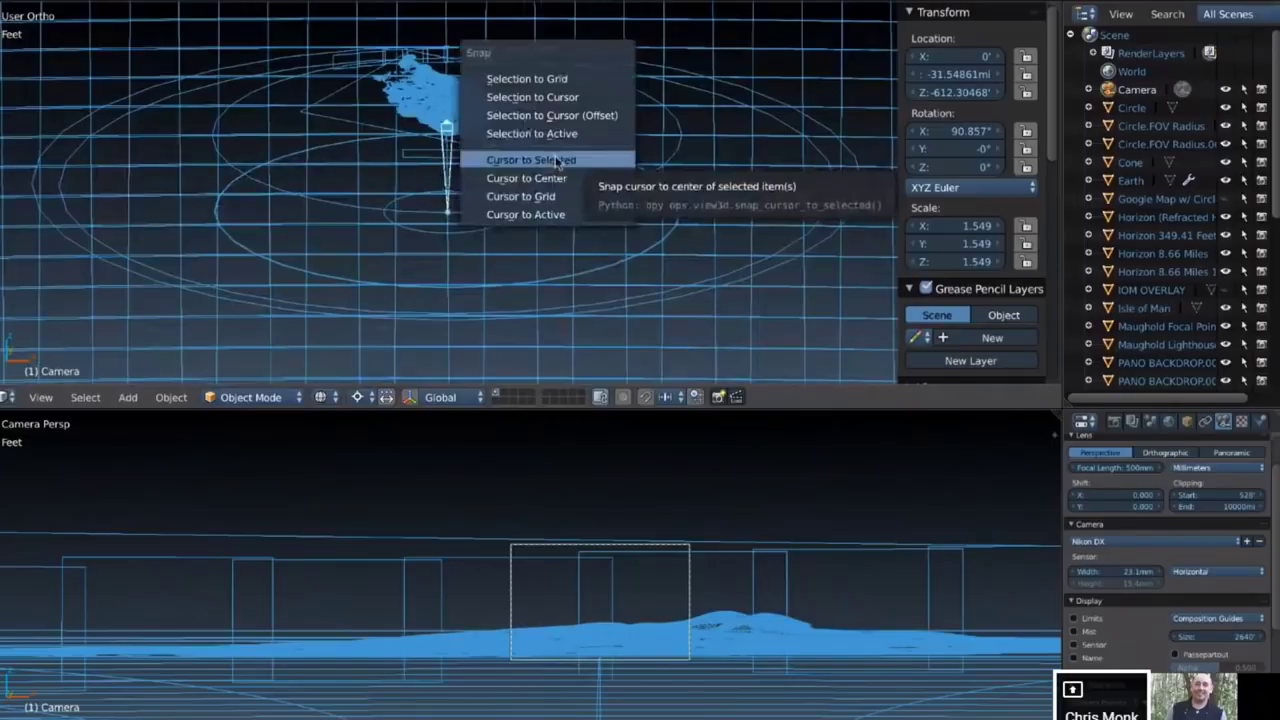
key("shift+s")
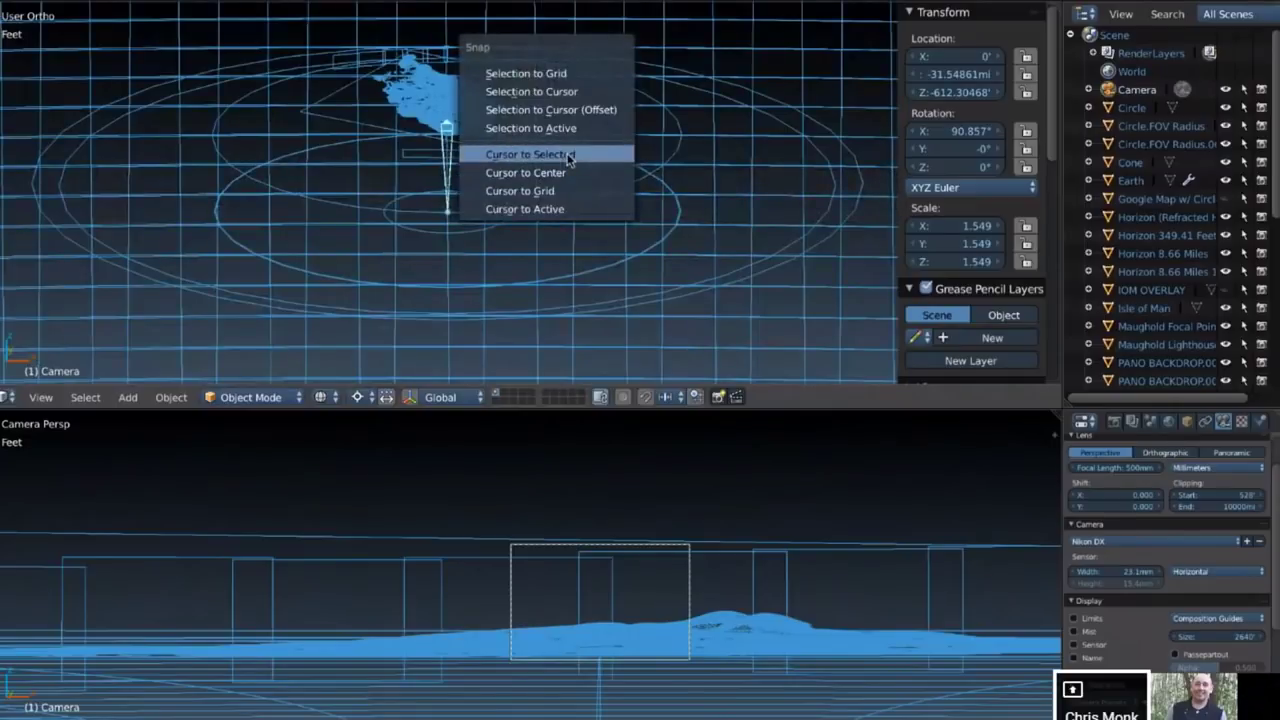
left_click(568, 157)
Scale the Camera up to about 2.913 so its frame extends past the Isle of Man
scroll(567, 158, "up", 2)
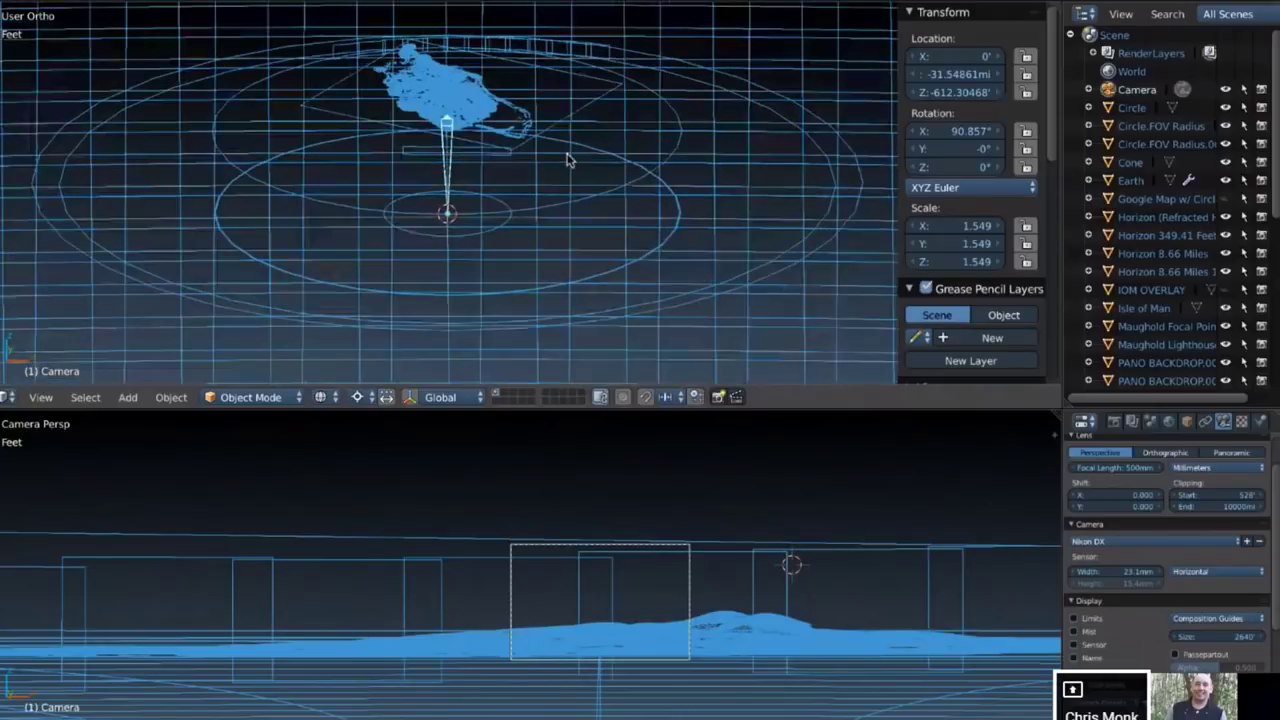
scroll(567, 158, "up", 2)
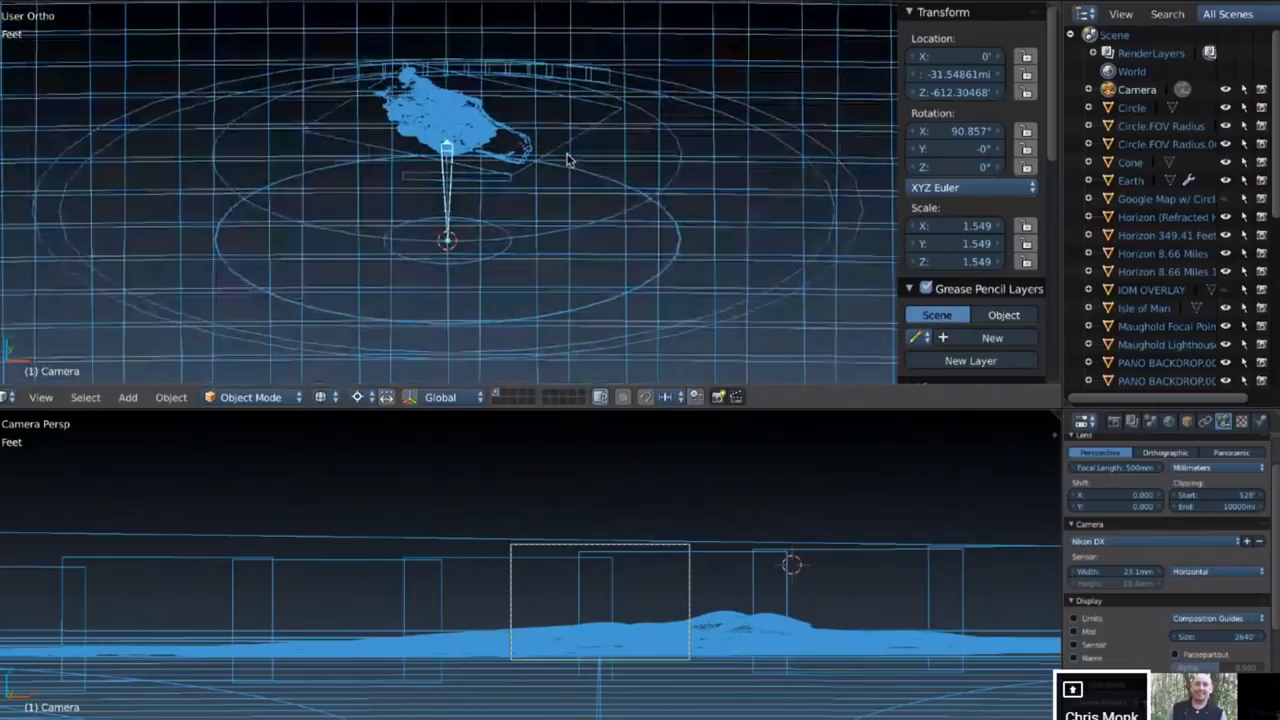
middle_click_drag(567, 158, 551, 173)
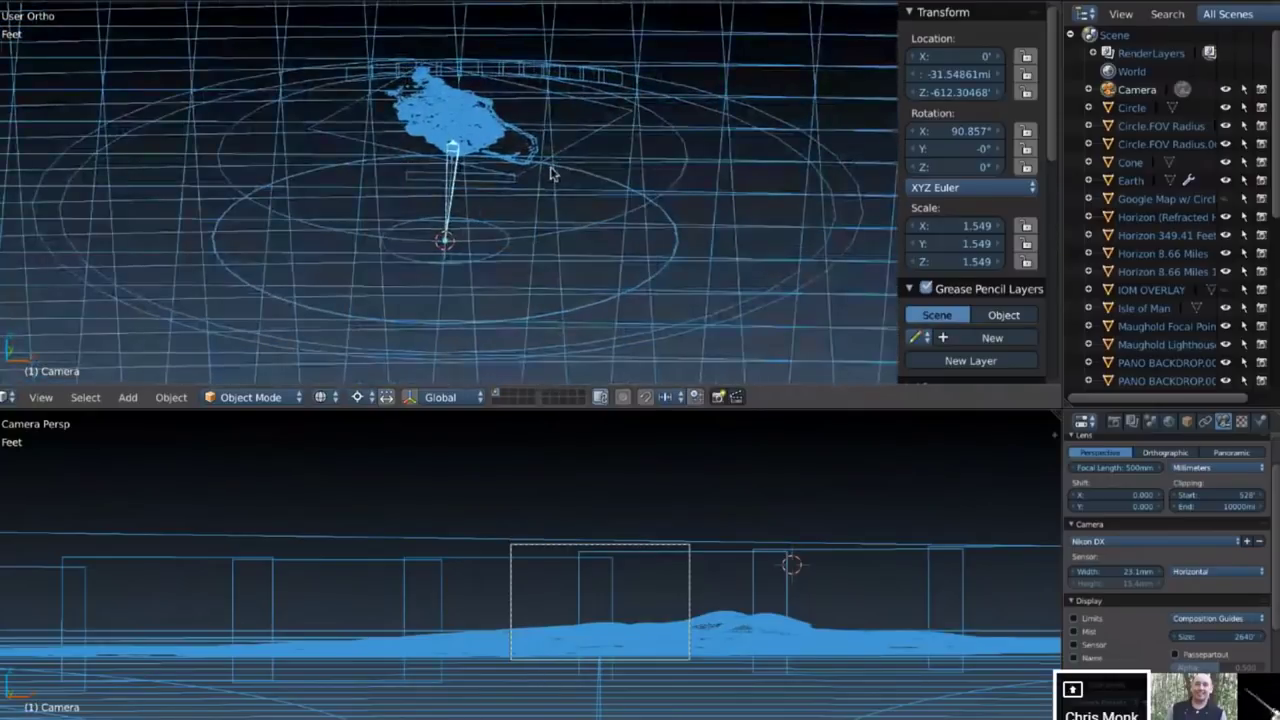
key("s")
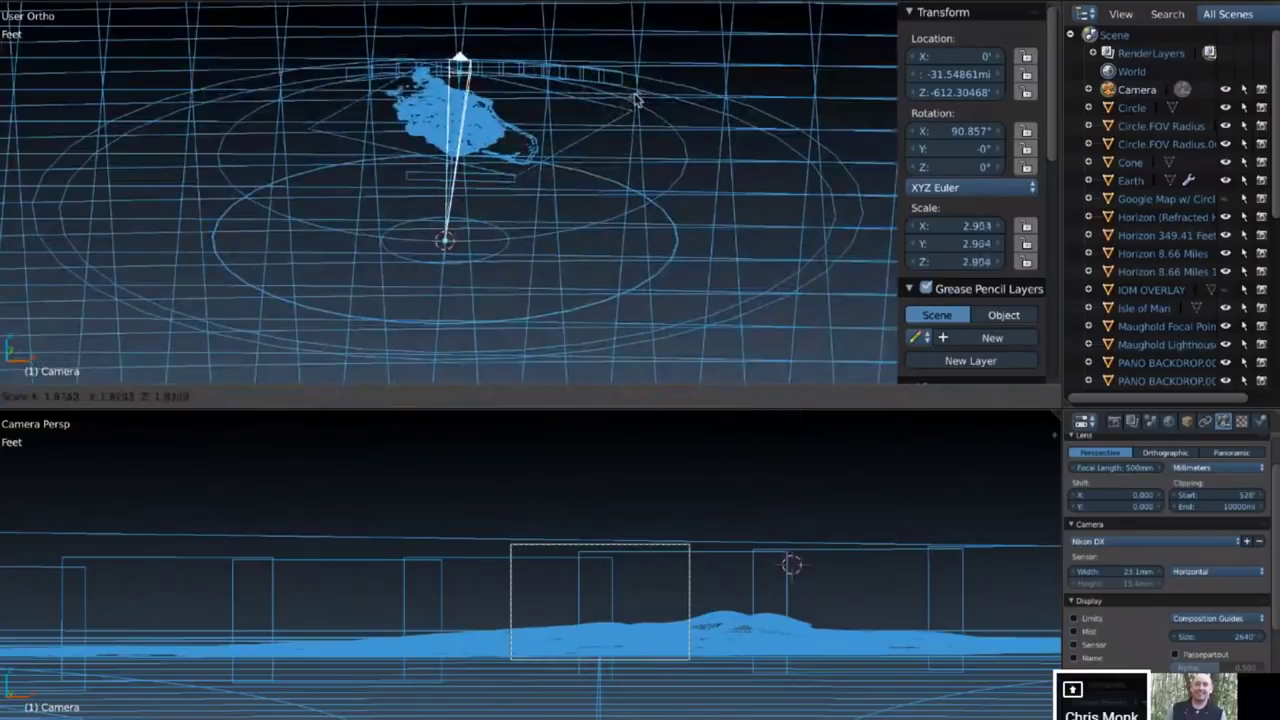
left_click(636, 100)
Select the PANORAMIC TRUE WINWIN.001 plane in front of the Isle of Man and hide it in the viewport
key("KP_4")
key("KP_4")
key("KP_4")
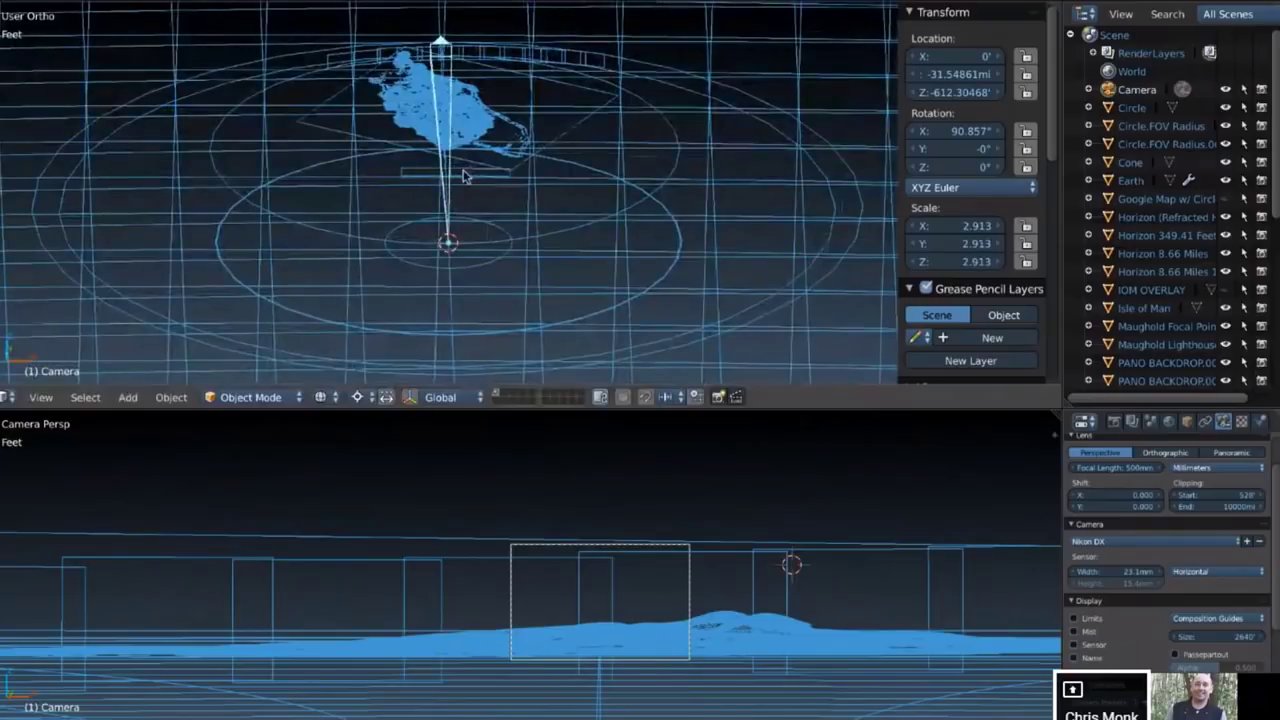
right_click(458, 172)
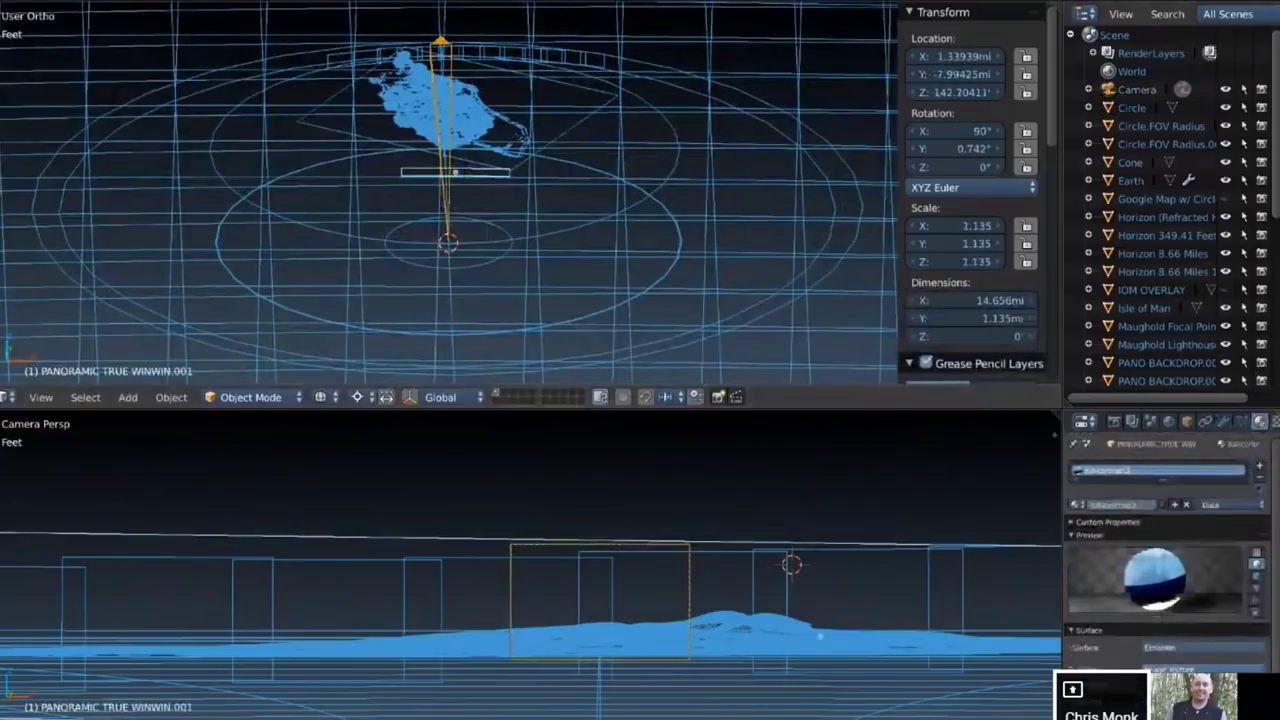
scroll(1260, 150, "down", 8)
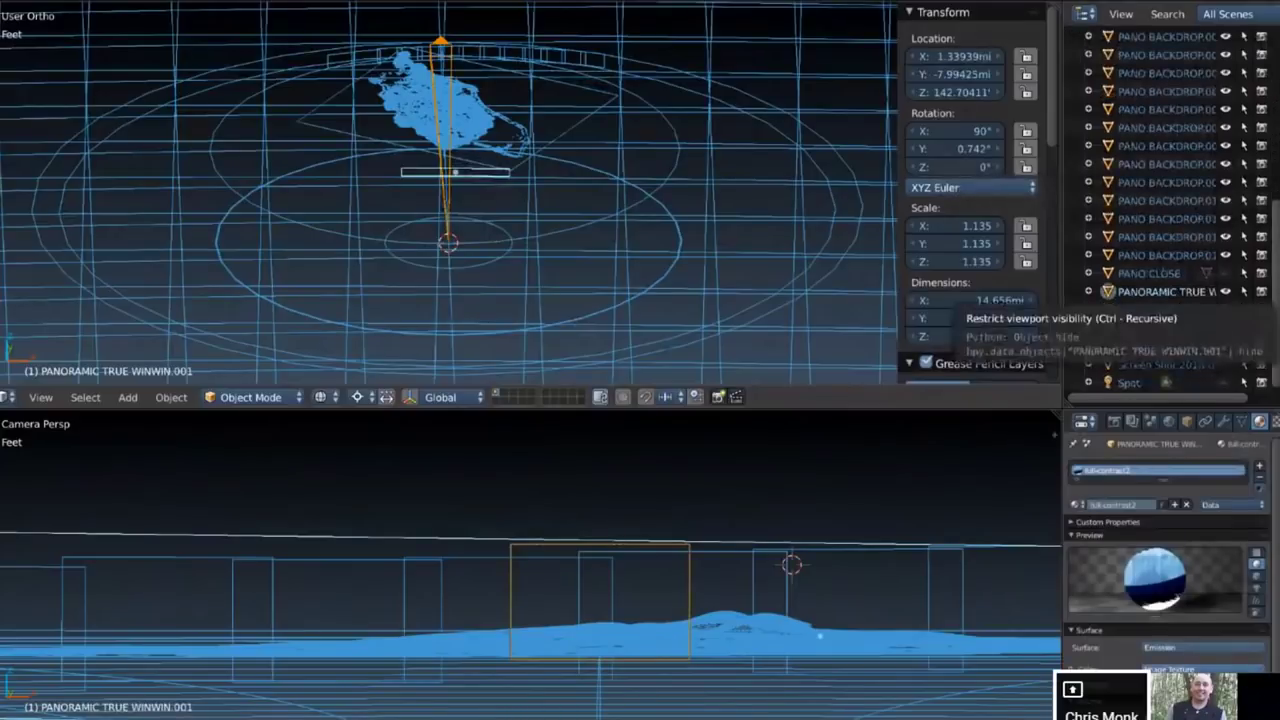
key("a")
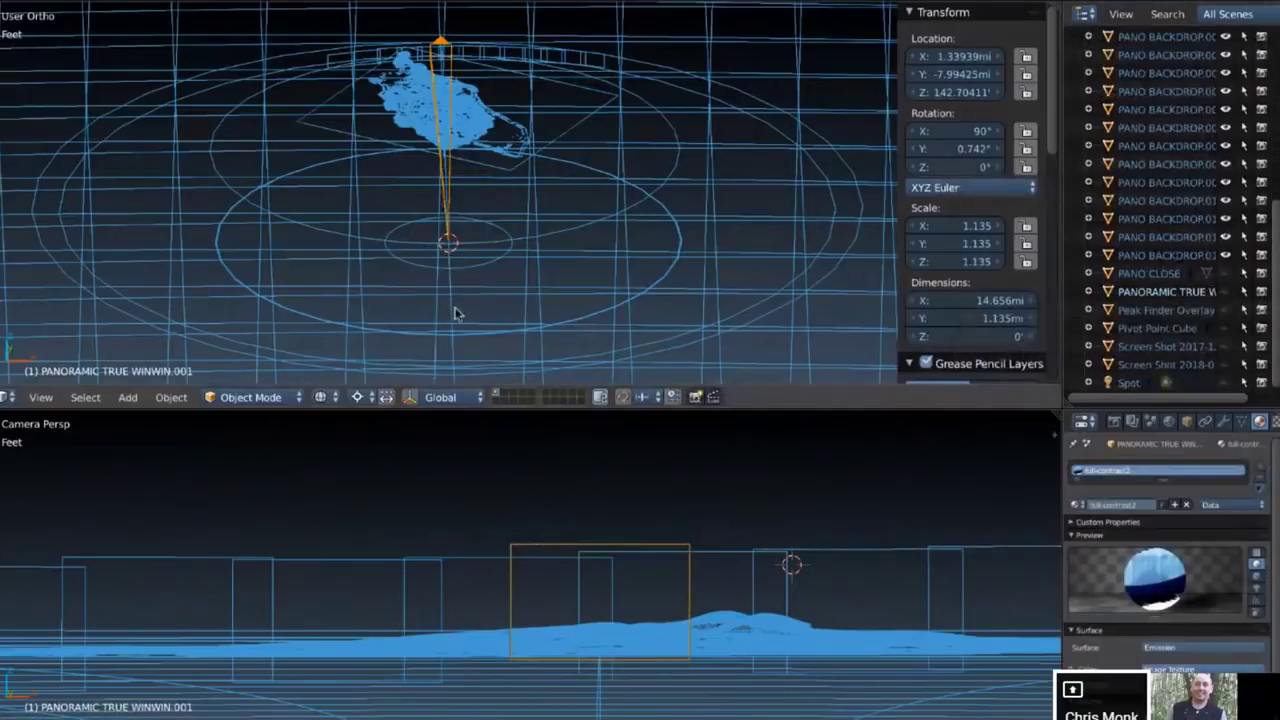
Switch the camera viewport to Material shading and examine the Isle of Man along the sea horizon up close
left_click(310, 716)
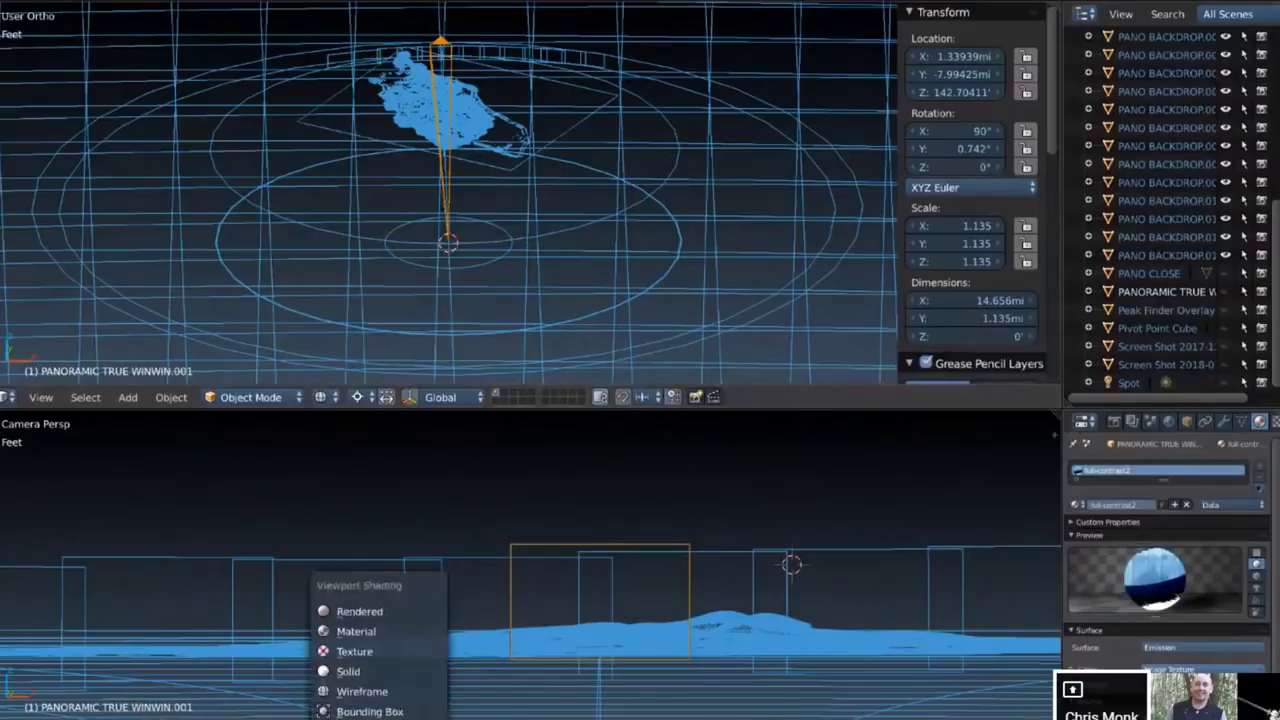
left_click(329, 633)
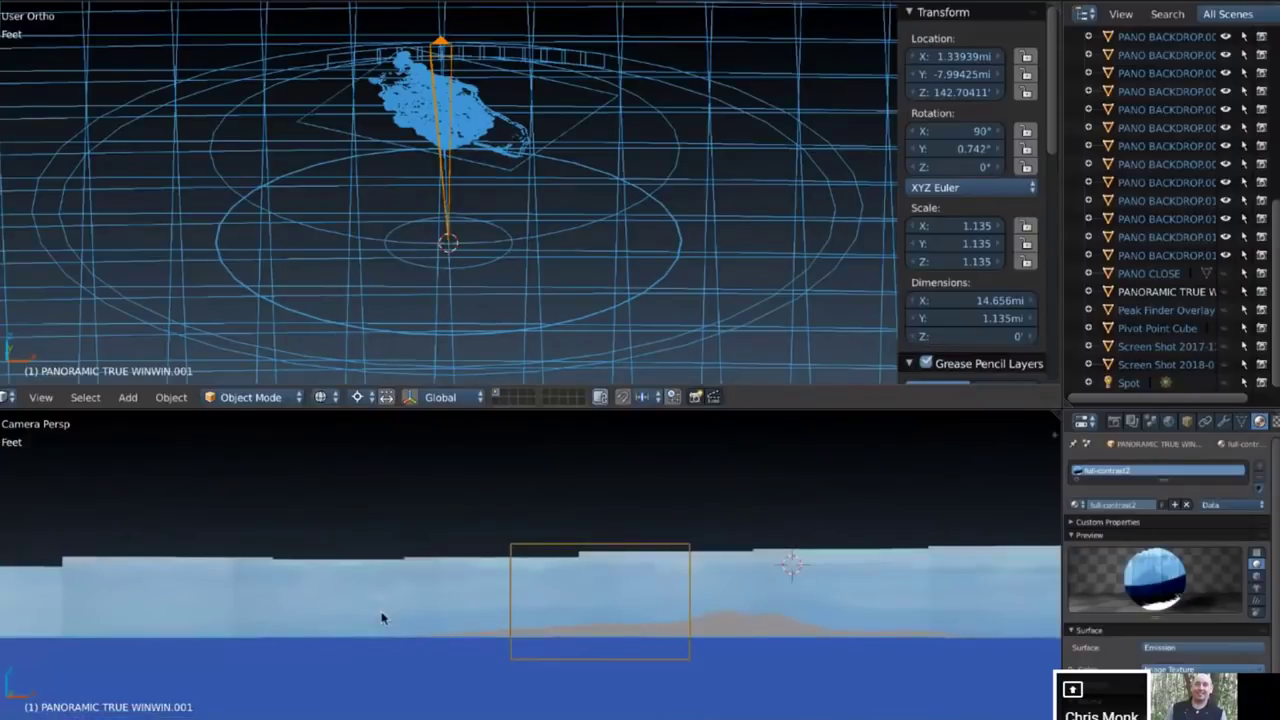
scroll(381, 617, "down", 3, "shift")
scroll(381, 617, "down", 1, "shift")
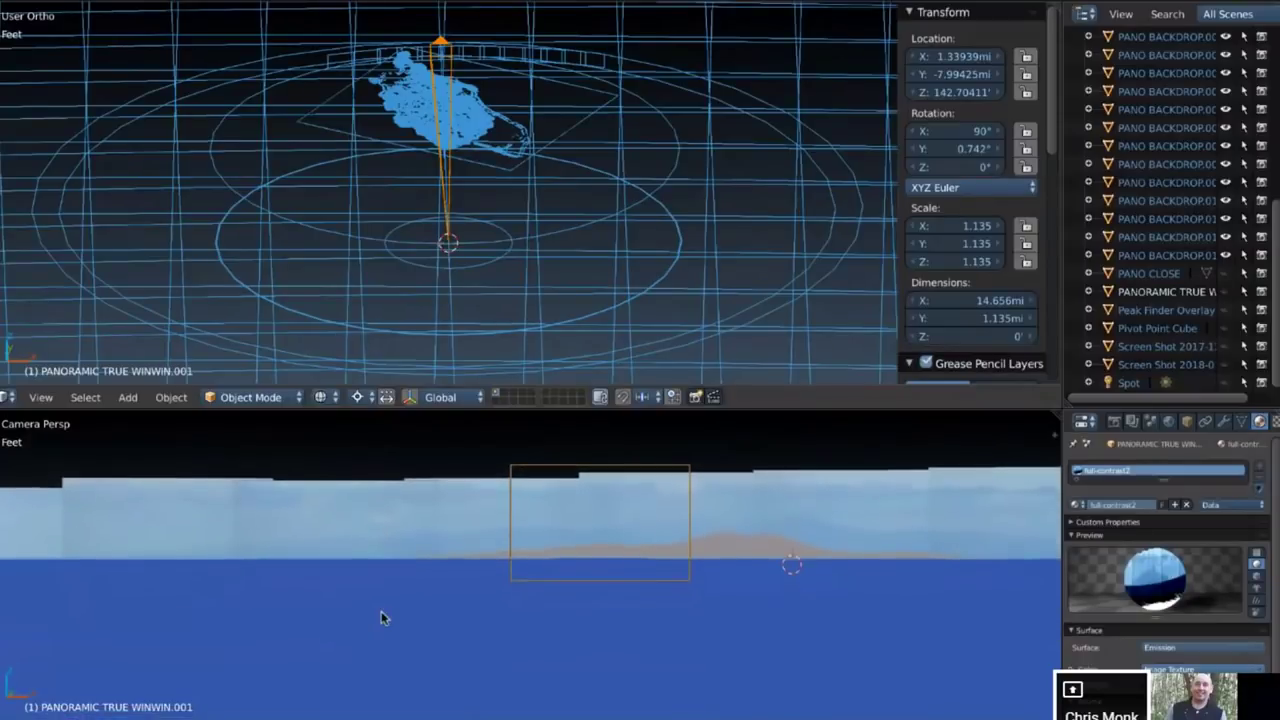
scroll(381, 613, "up", 3)
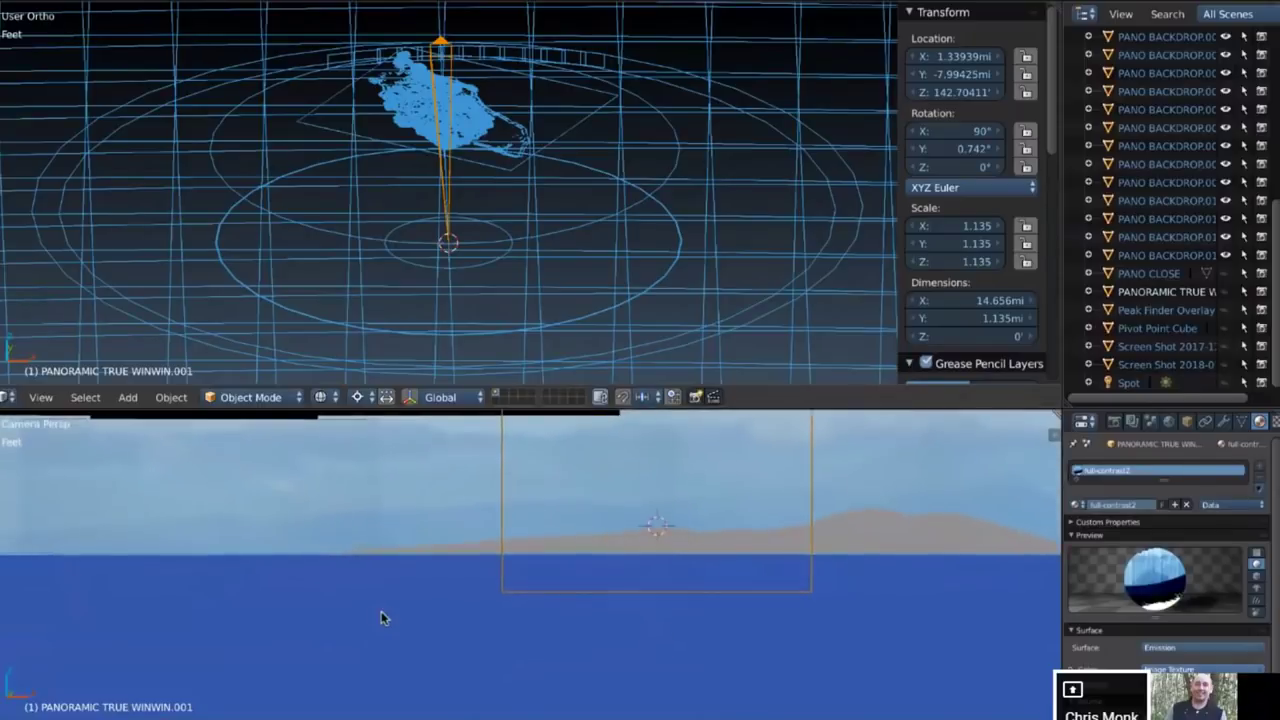
scroll(381, 613, "up", 2, "shift")
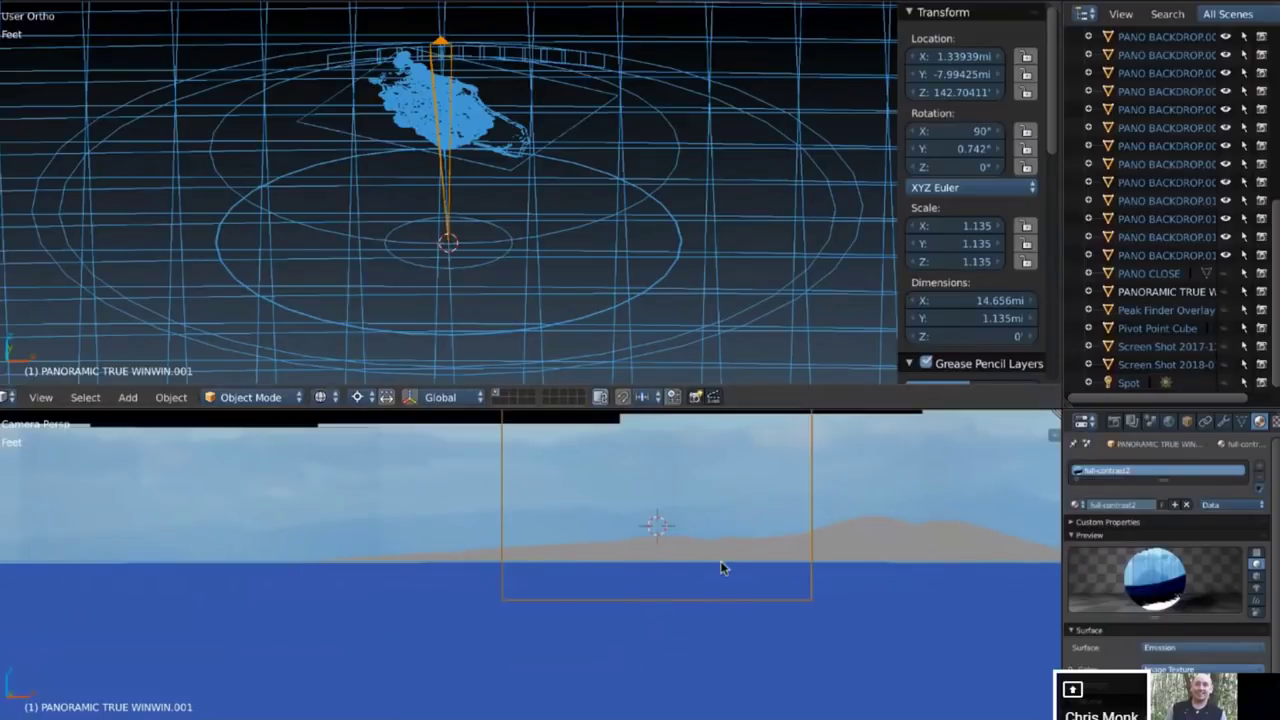
Select the Isle of Man, the Earth and the Camera one after another to check their transform values
right_click(858, 538)
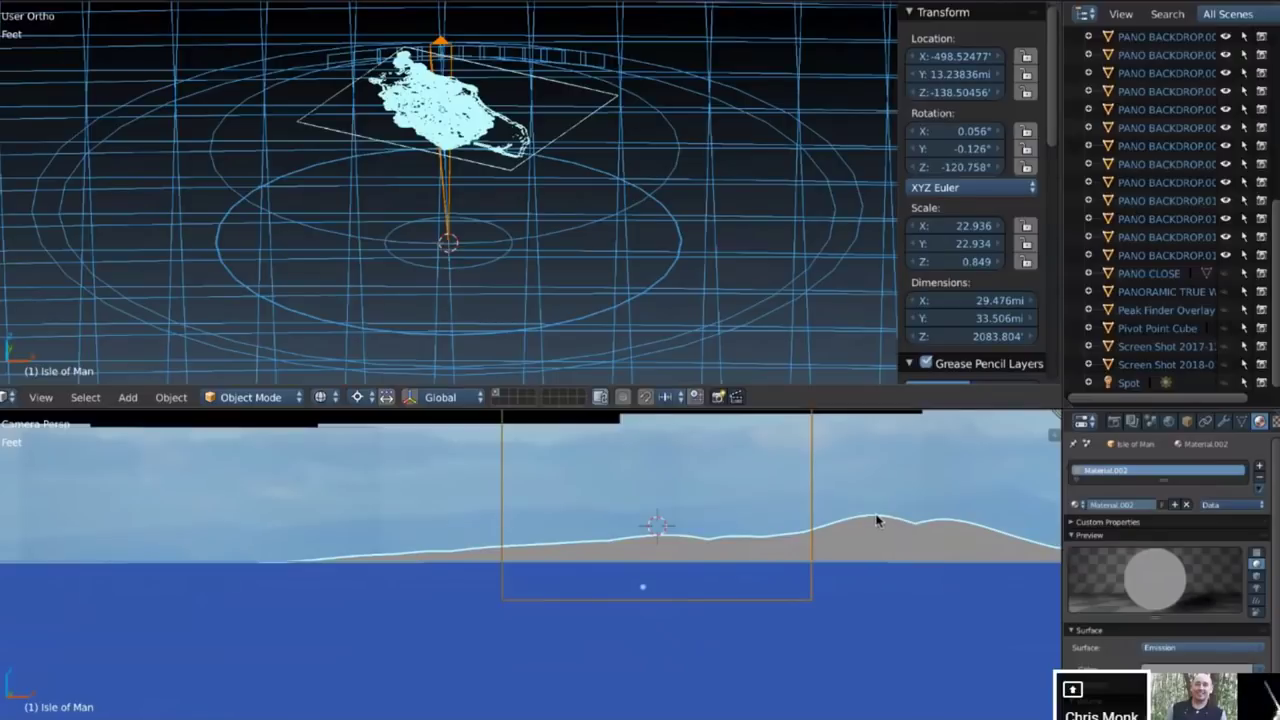
right_click(884, 580)
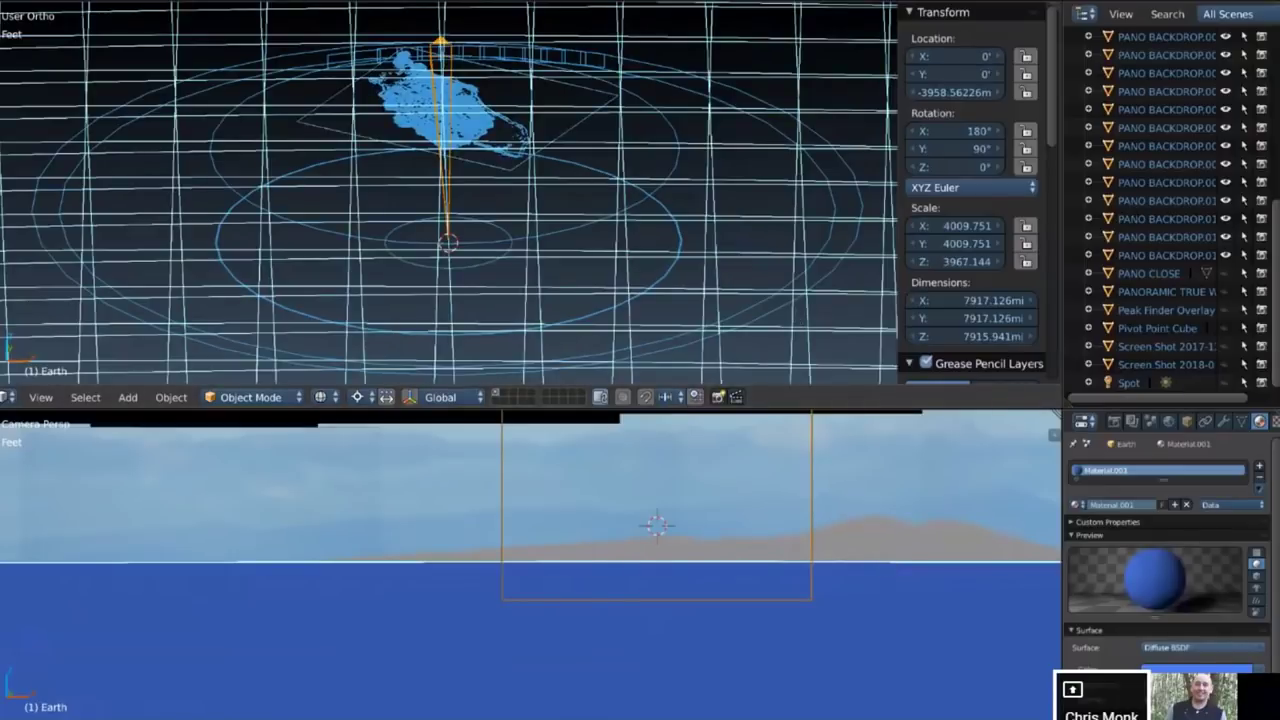
scroll(1271, 6, "up", 10)
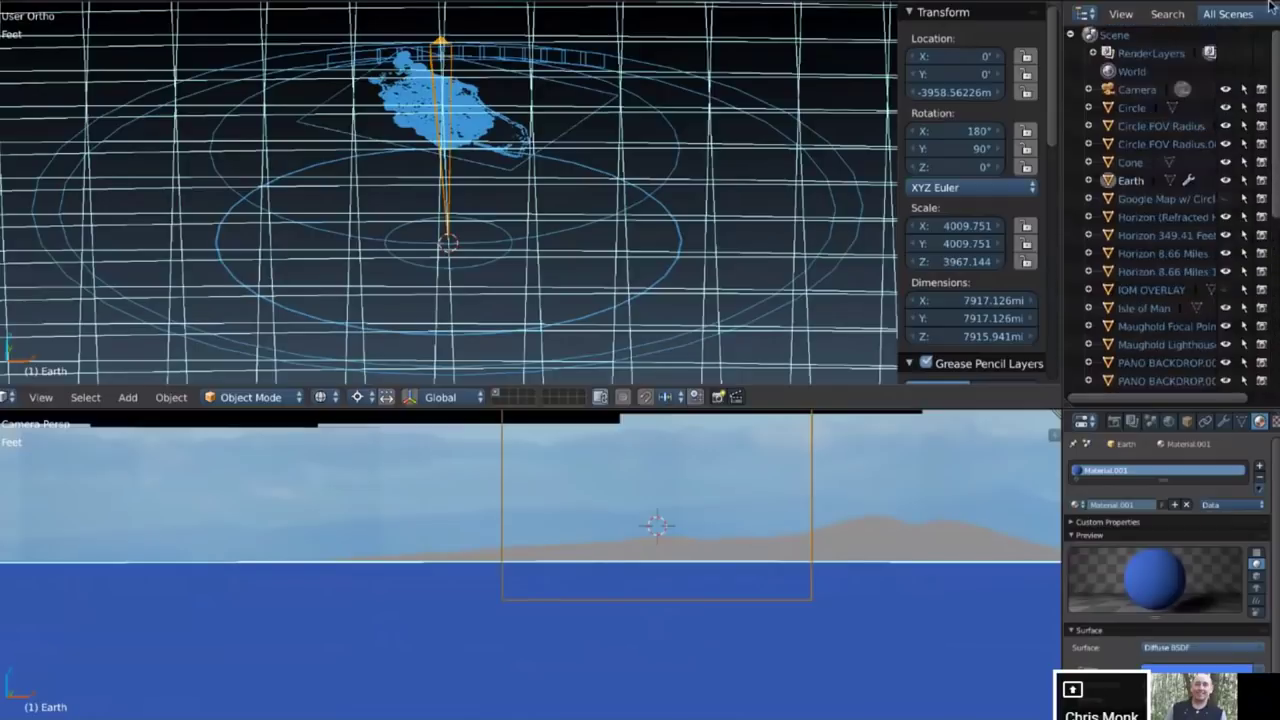
left_click(1136, 92)
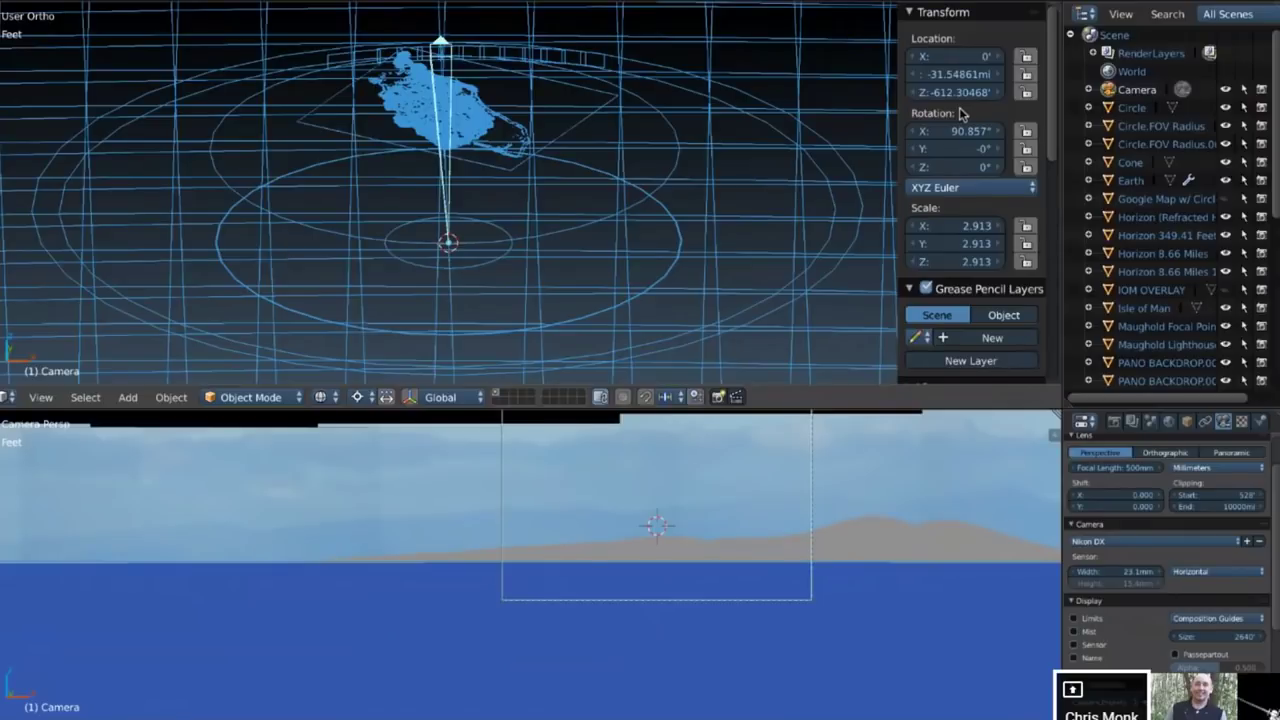
Select the Isle of Man model and hide it in the viewport
right_click(884, 538)
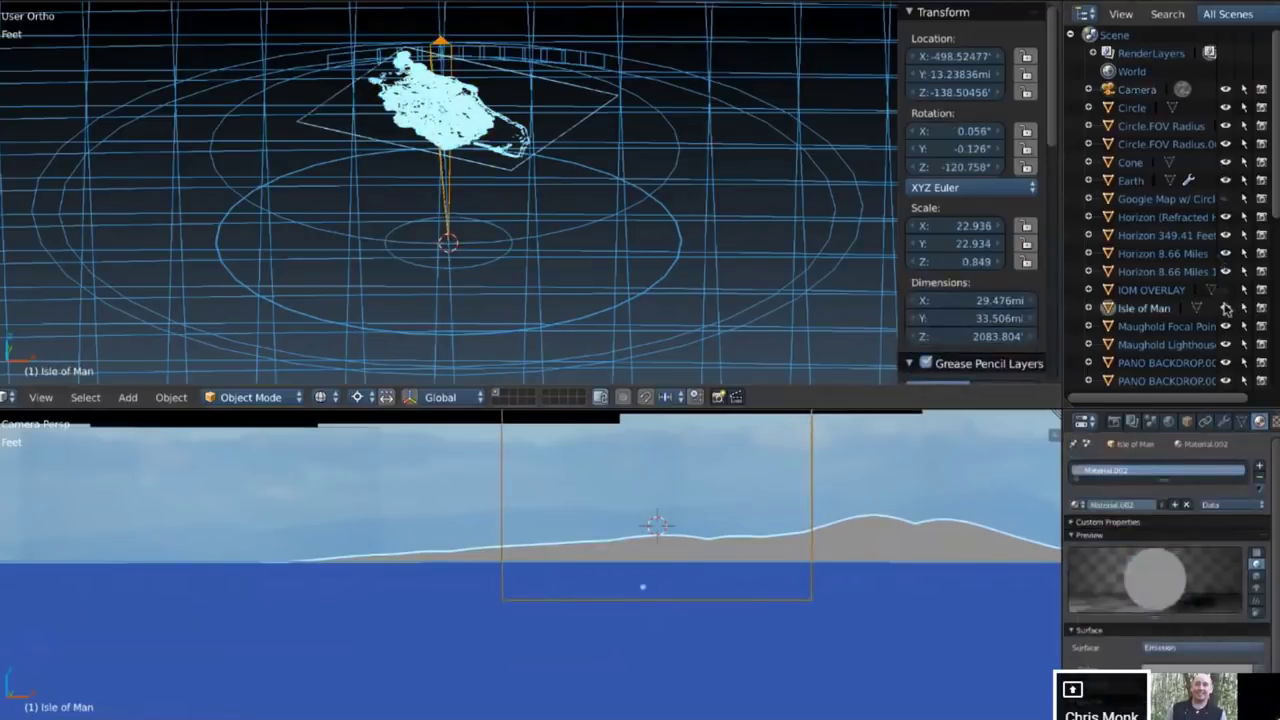
left_click(1225, 308)
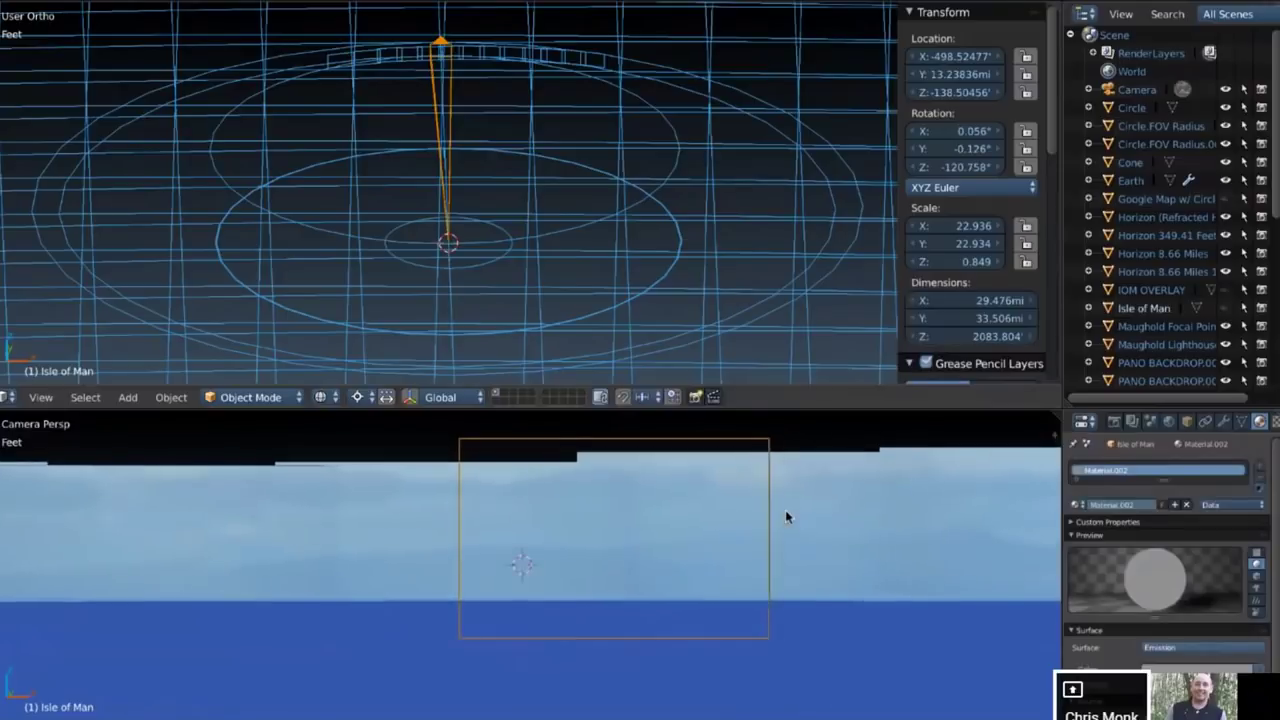
Examine the panorama backdrop along the sea horizon in the camera view, both up close and with the whole camera frame in sight
scroll(785, 517, "up", 5)
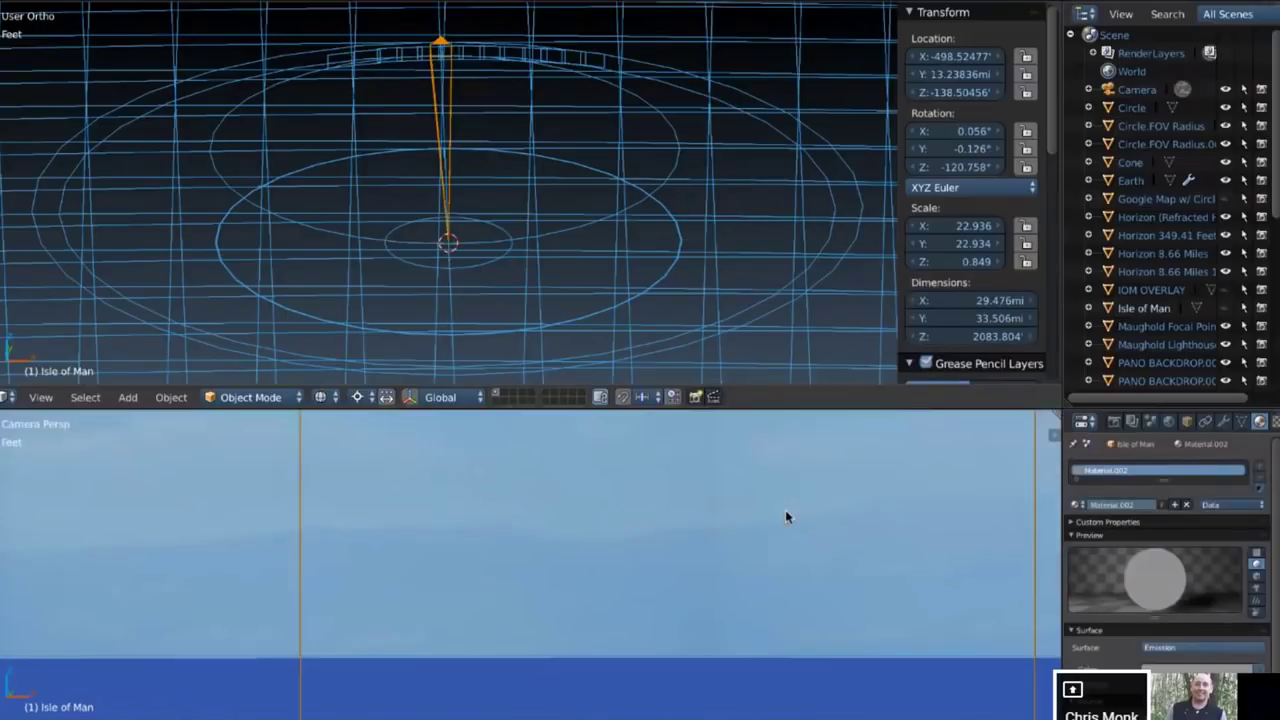
scroll(785, 517, "up", 3)
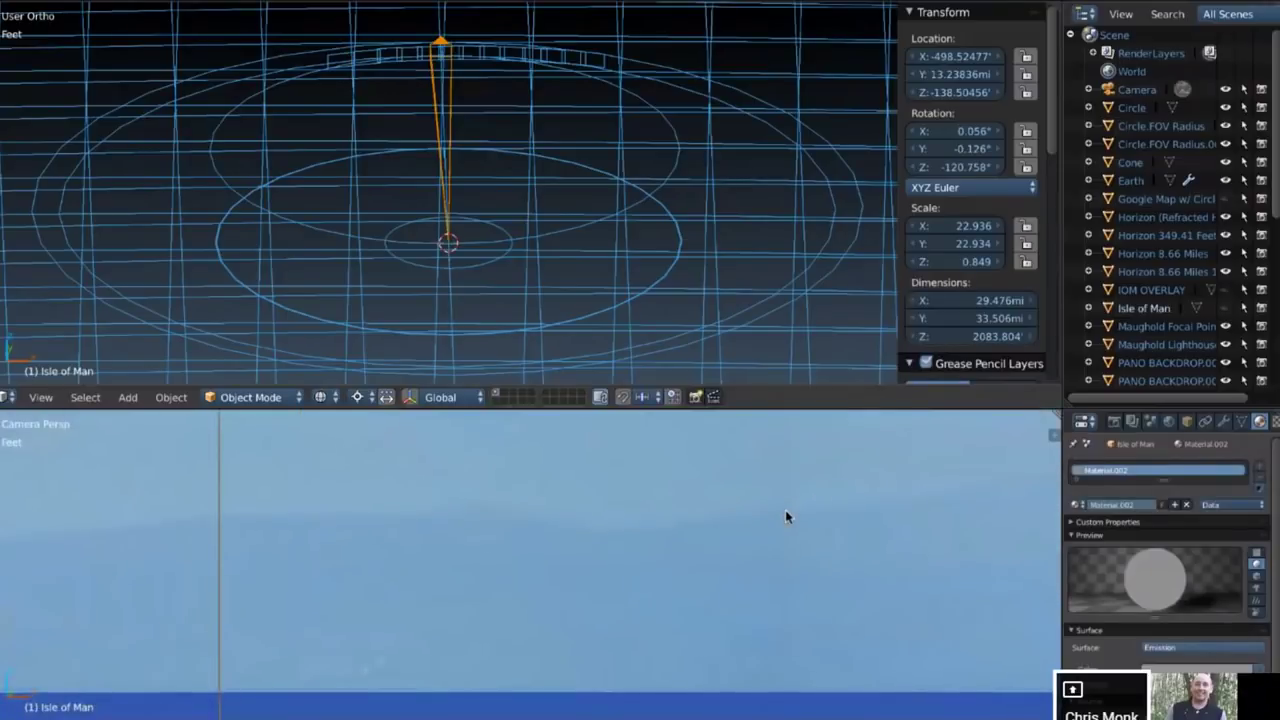
scroll(785, 517, "down", 1)
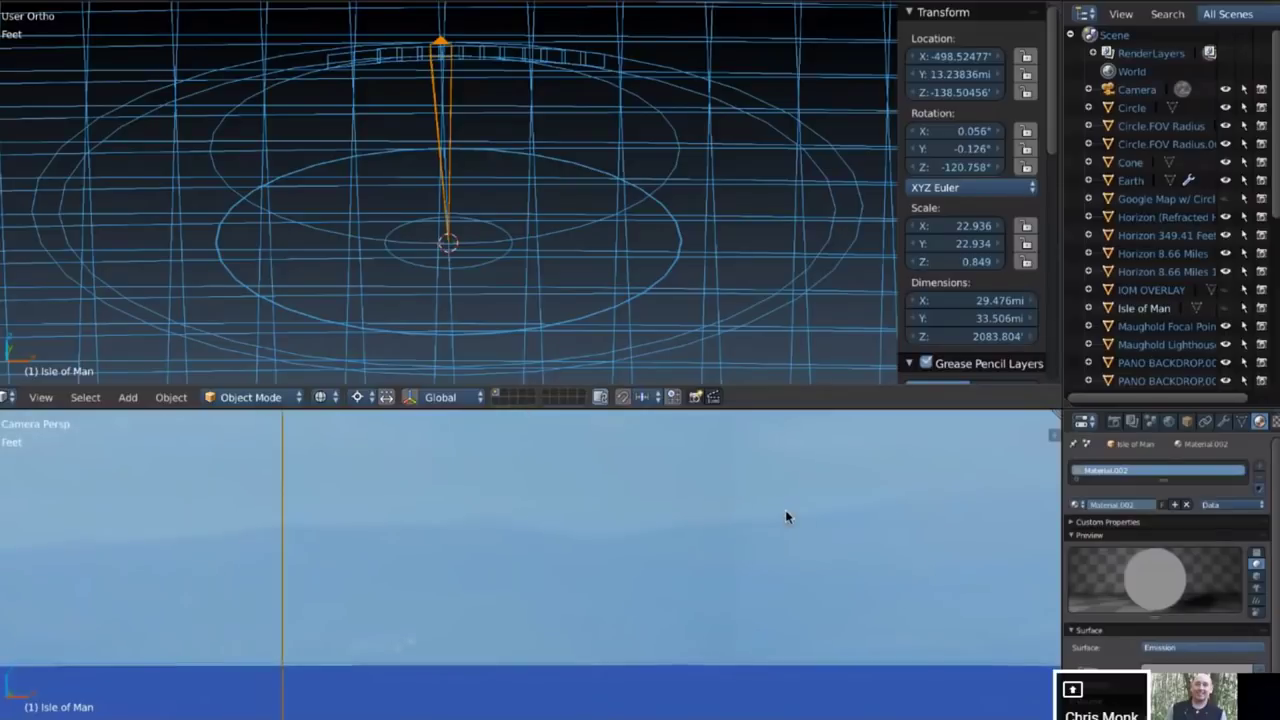
scroll(785, 517, "down", 2)
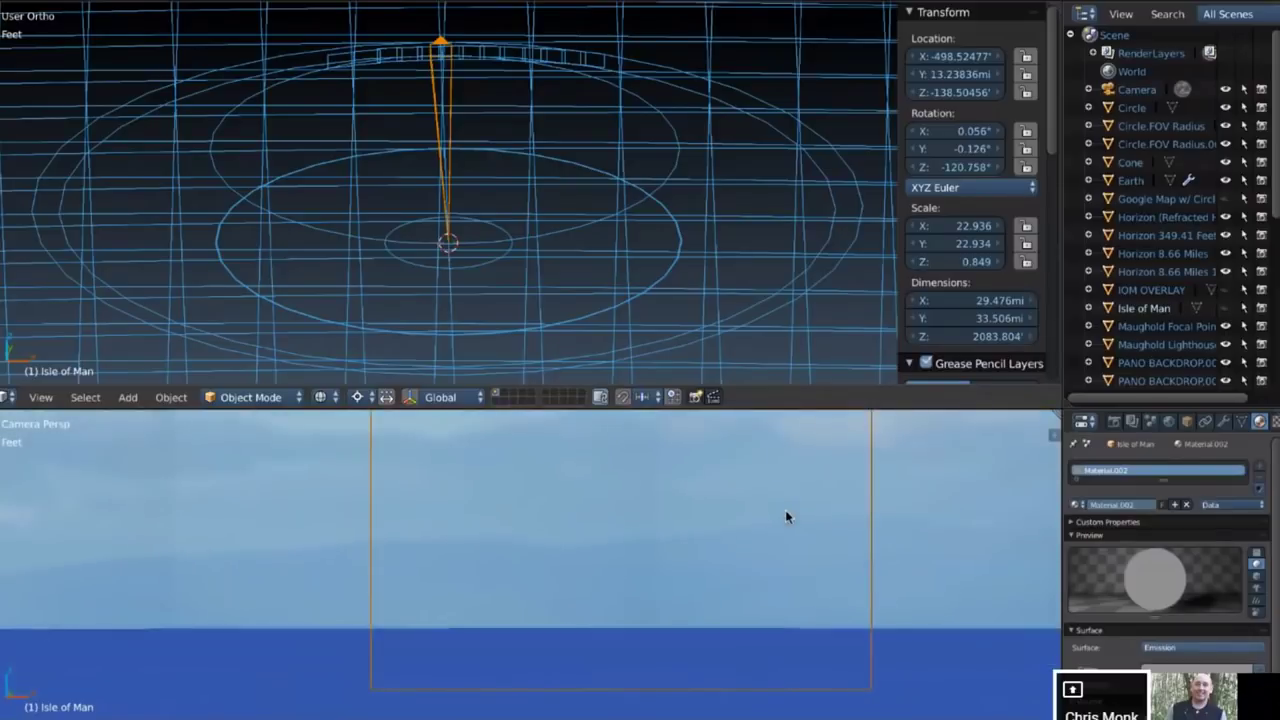
scroll(785, 517, "down", 2)
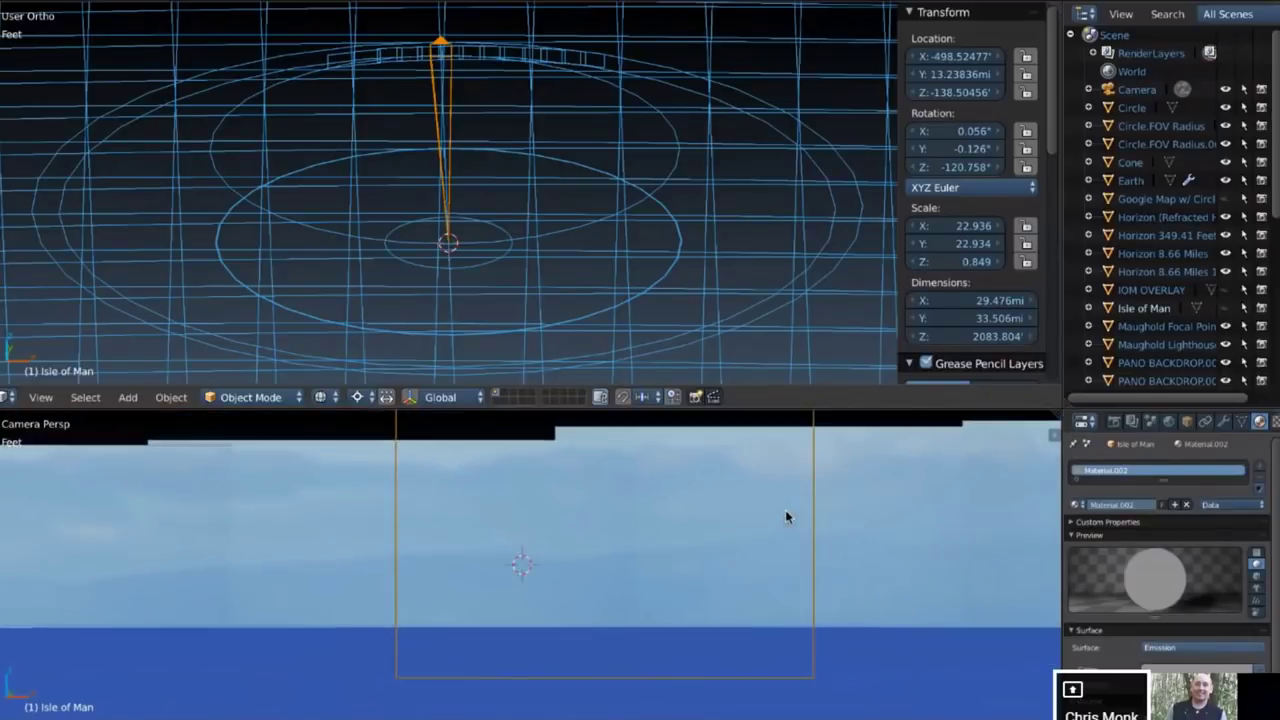
scroll(786, 517, "up", 2, "shift")
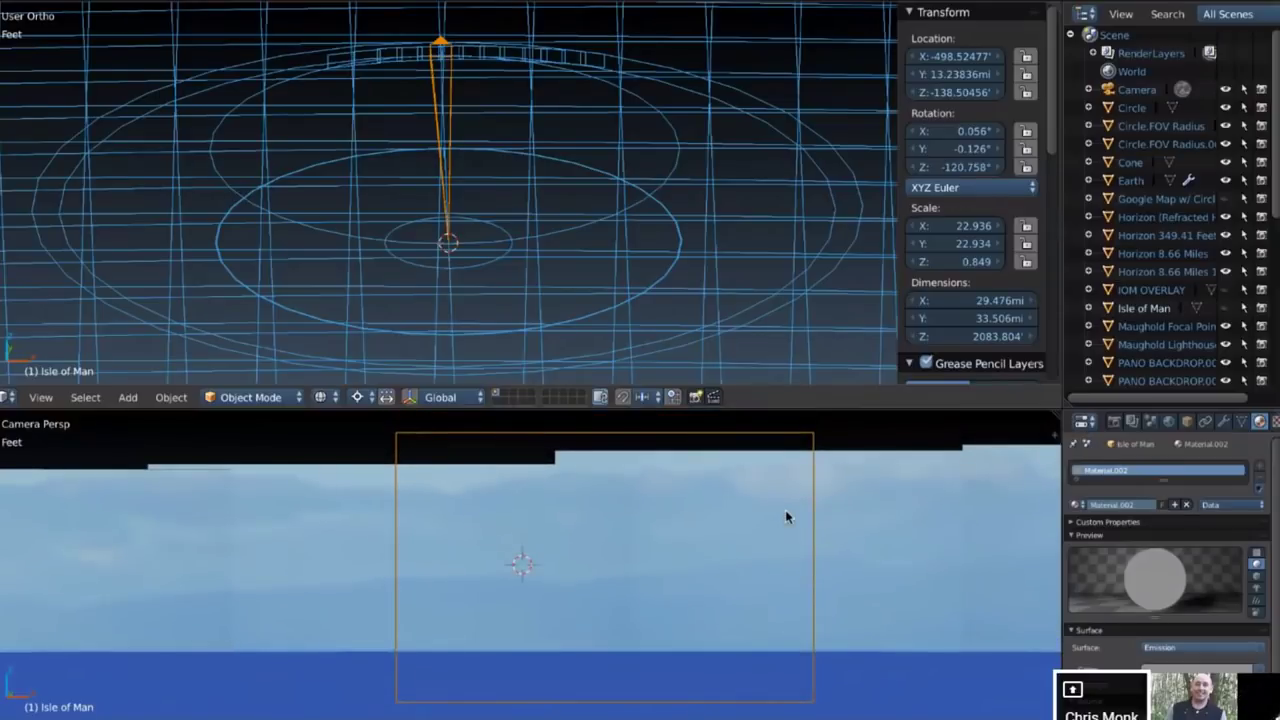
scroll(786, 517, "down", 2)
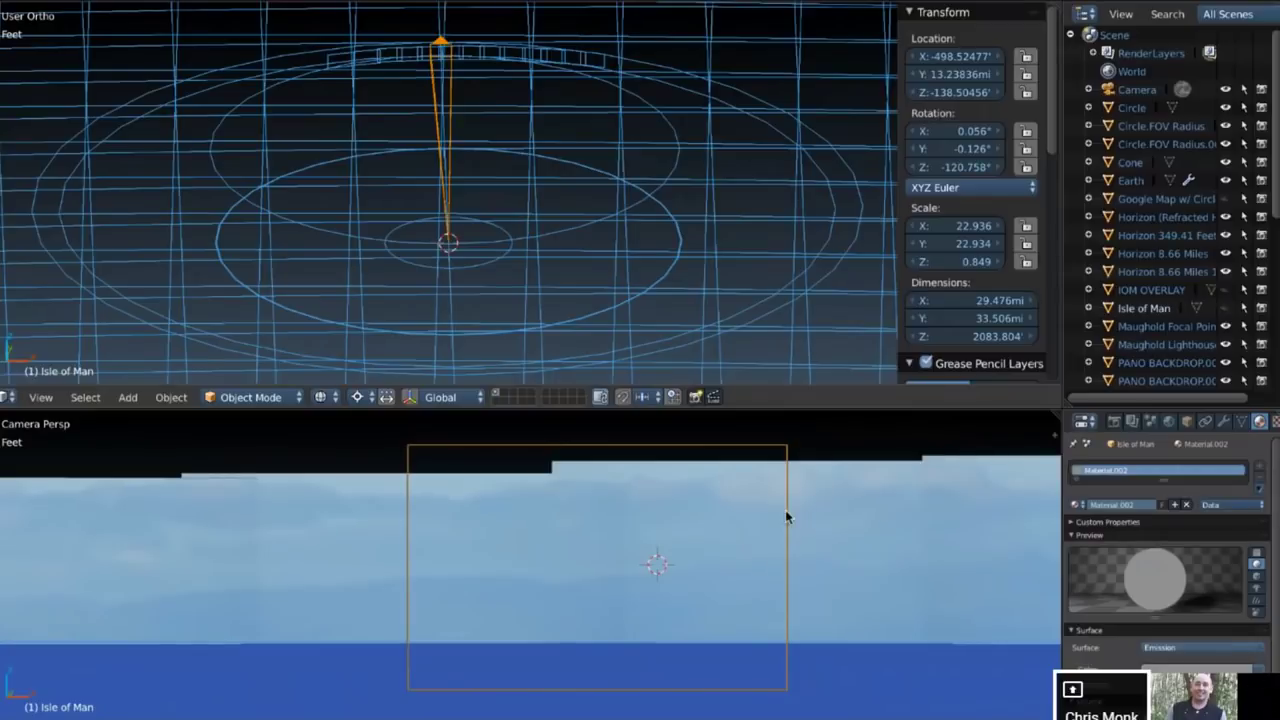
scroll(786, 517, "down", 1)
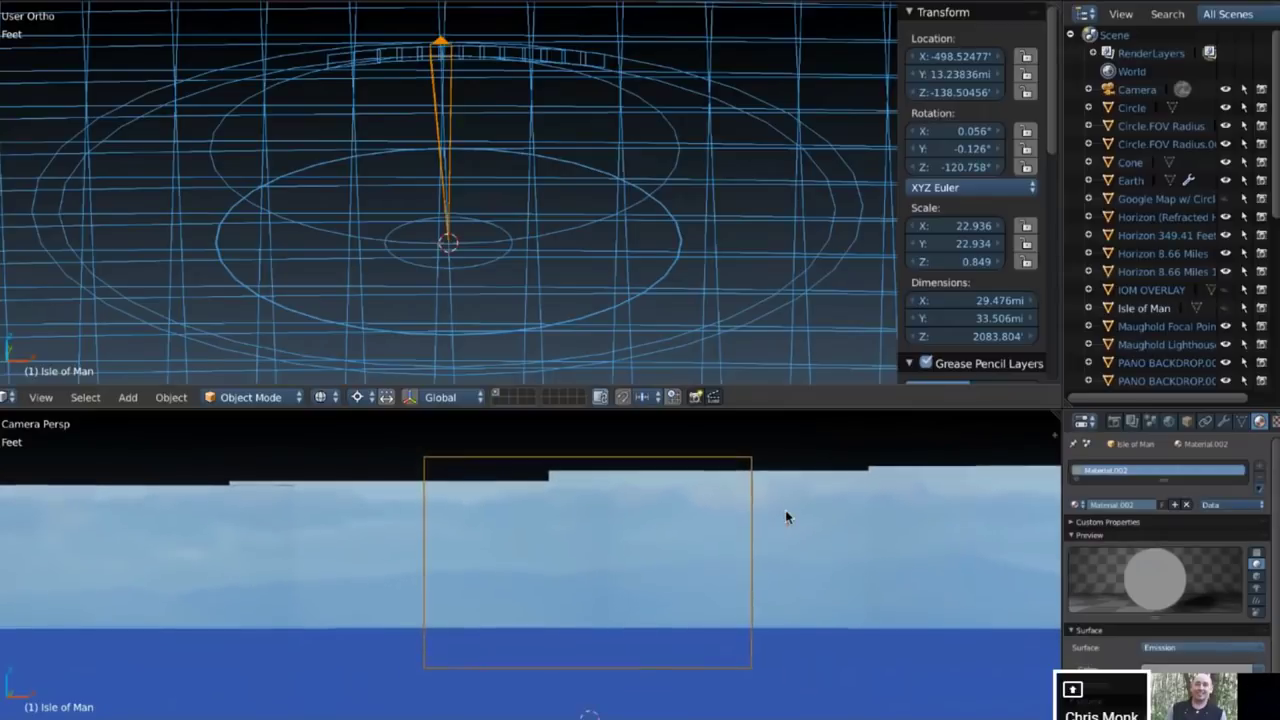
Hide the Earth in the viewport and examine the white cone marking the lighthouse on the panorama's shoreline up close
right_click(847, 651)
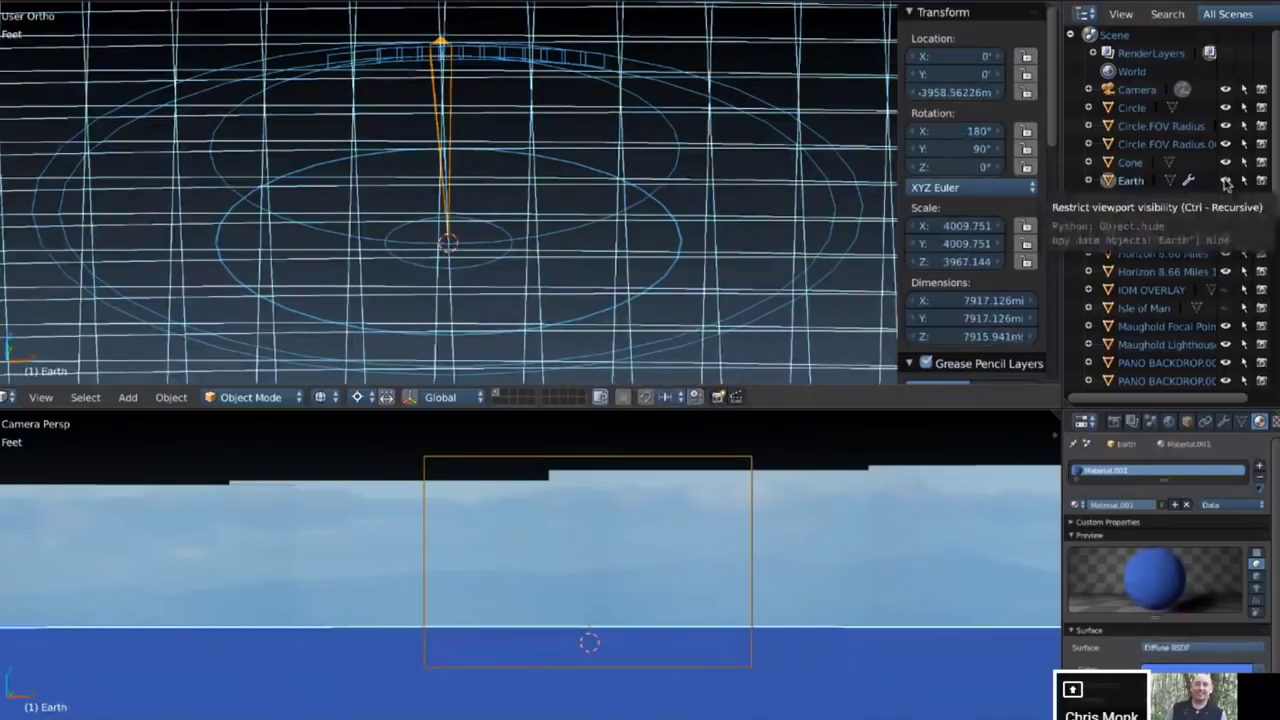
left_click(1226, 181)
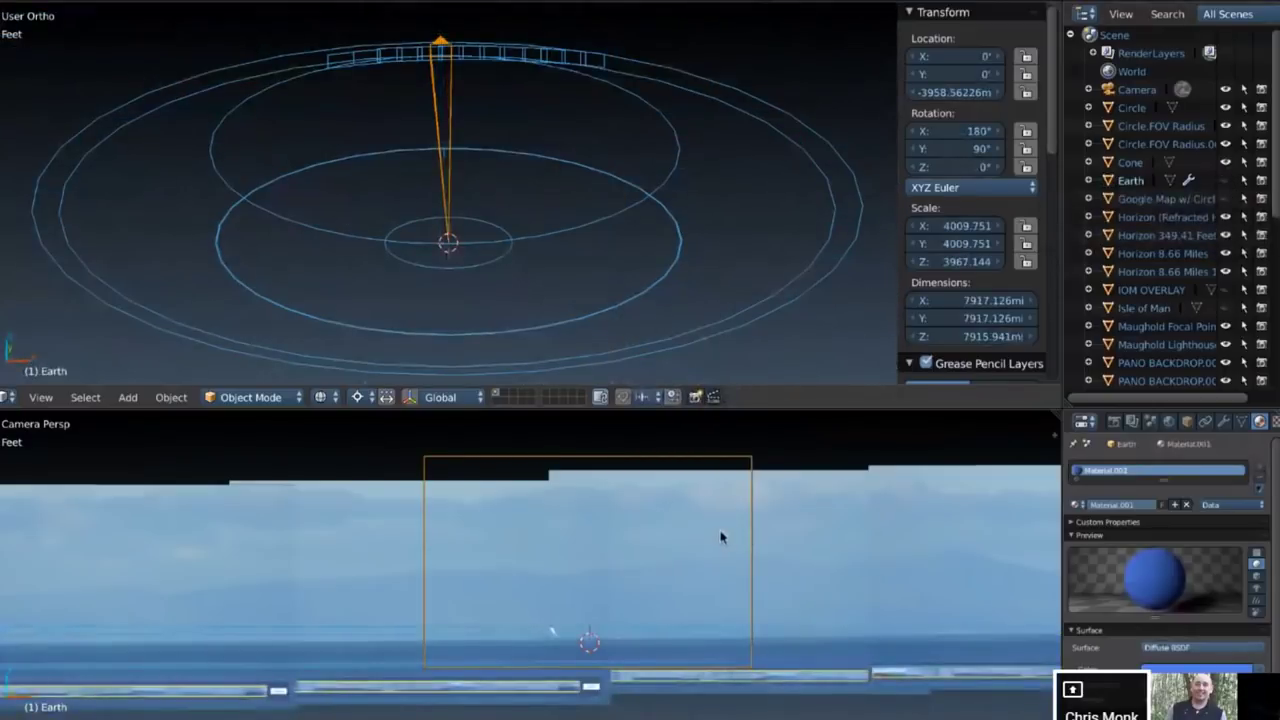
scroll(720, 537, "up", 2)
scroll(720, 537, "up", 1)
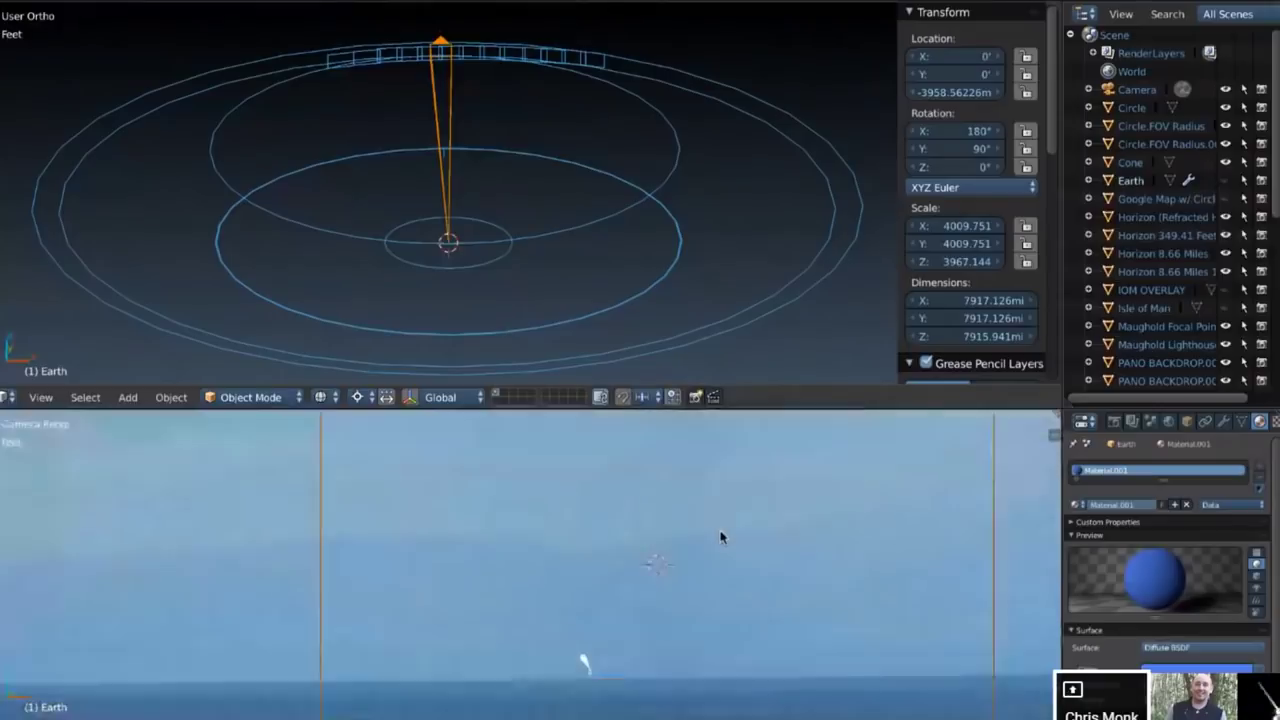
scroll(720, 537, "up", 1)
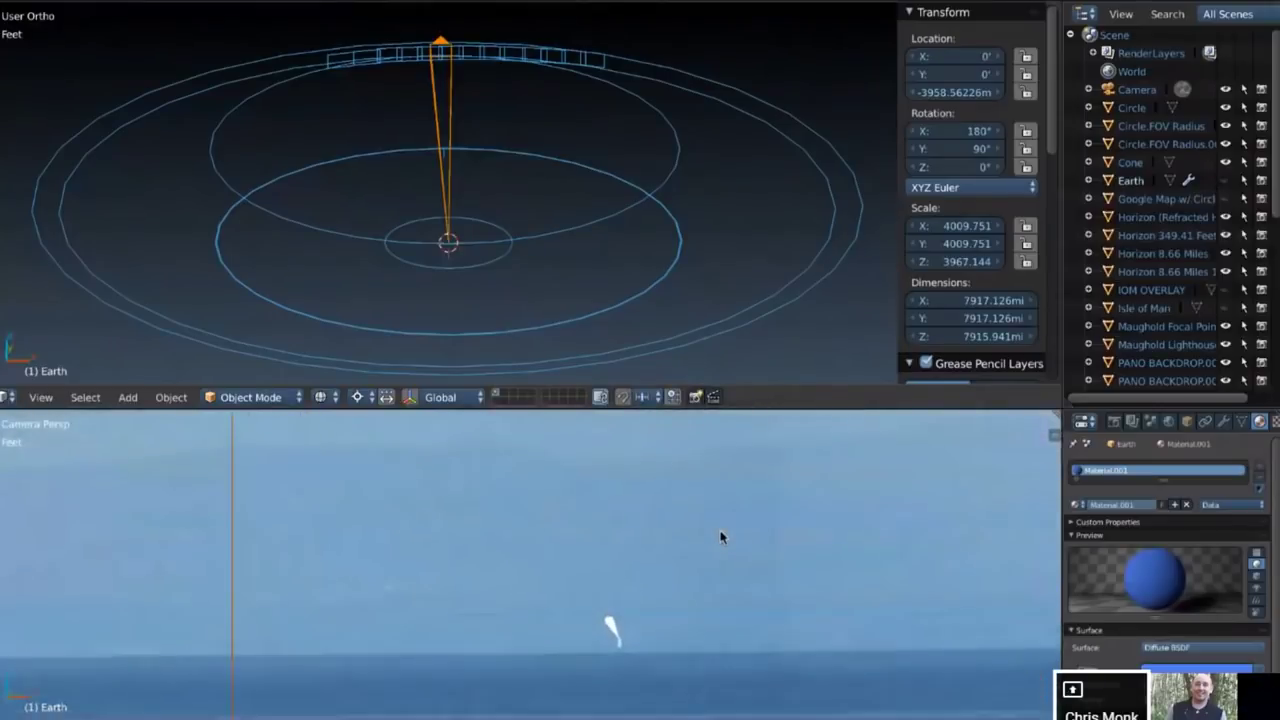
scroll(720, 537, "up", 2)
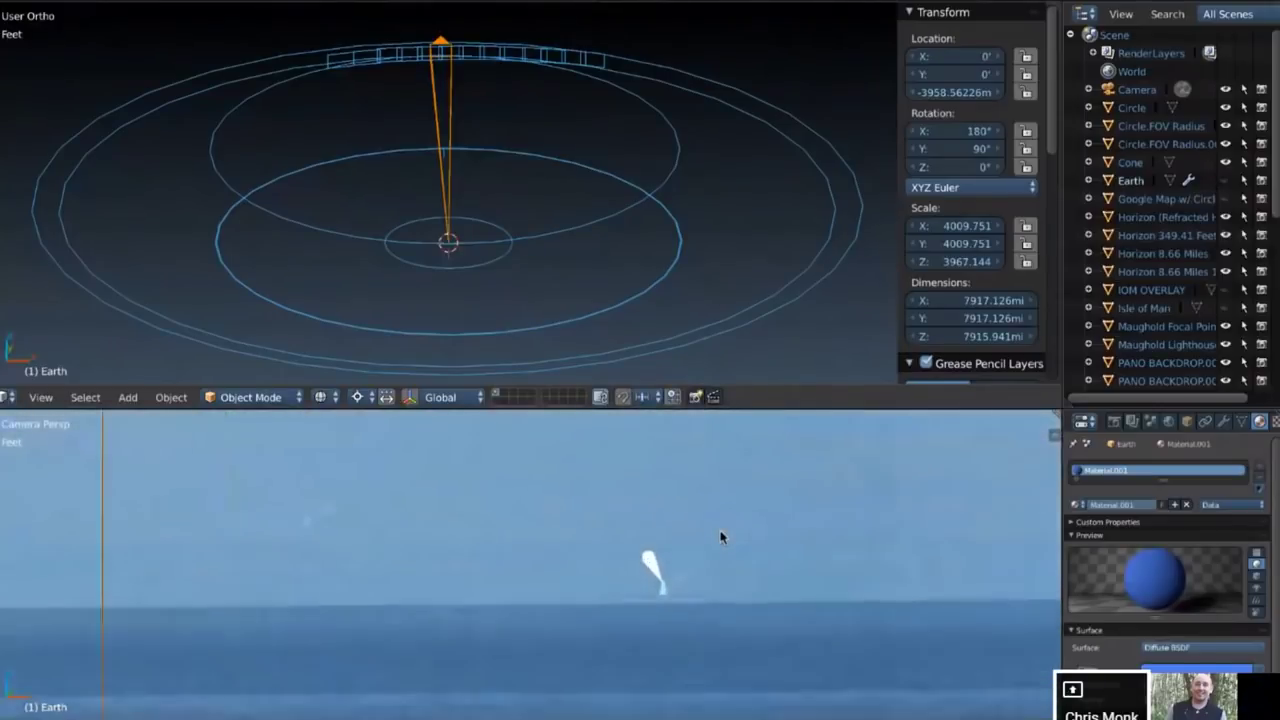
scroll(720, 537, "up", 2)
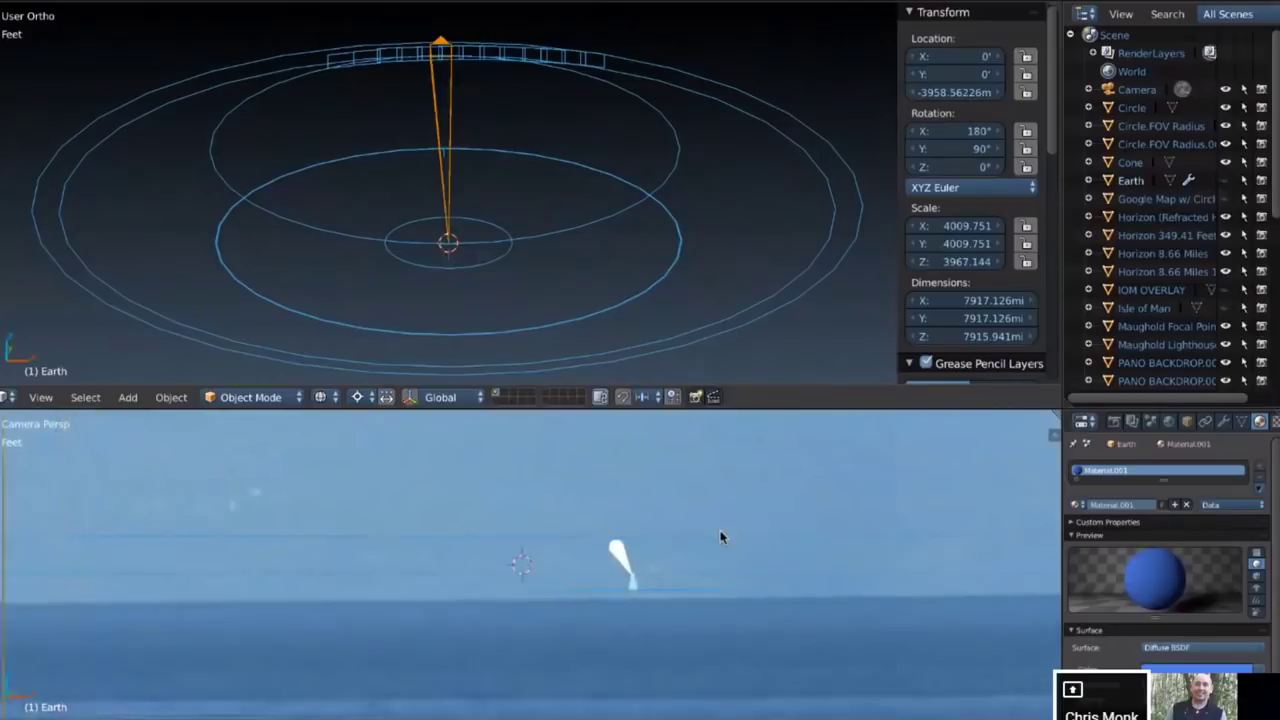
scroll(720, 537, "up", 2)
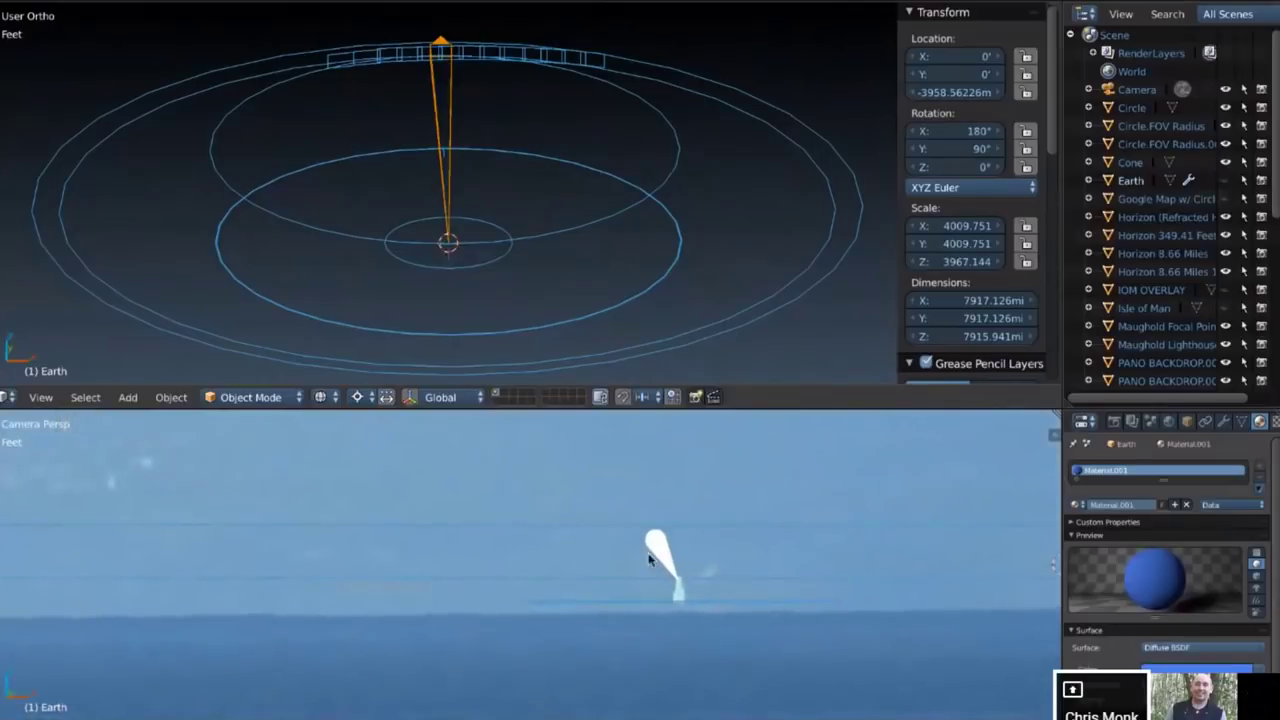
Select Maughold Lighthouse.001 and toggle its viewport visibility to compare the model with the lighthouse in the photo, leaving it shown
right_click(675, 598)
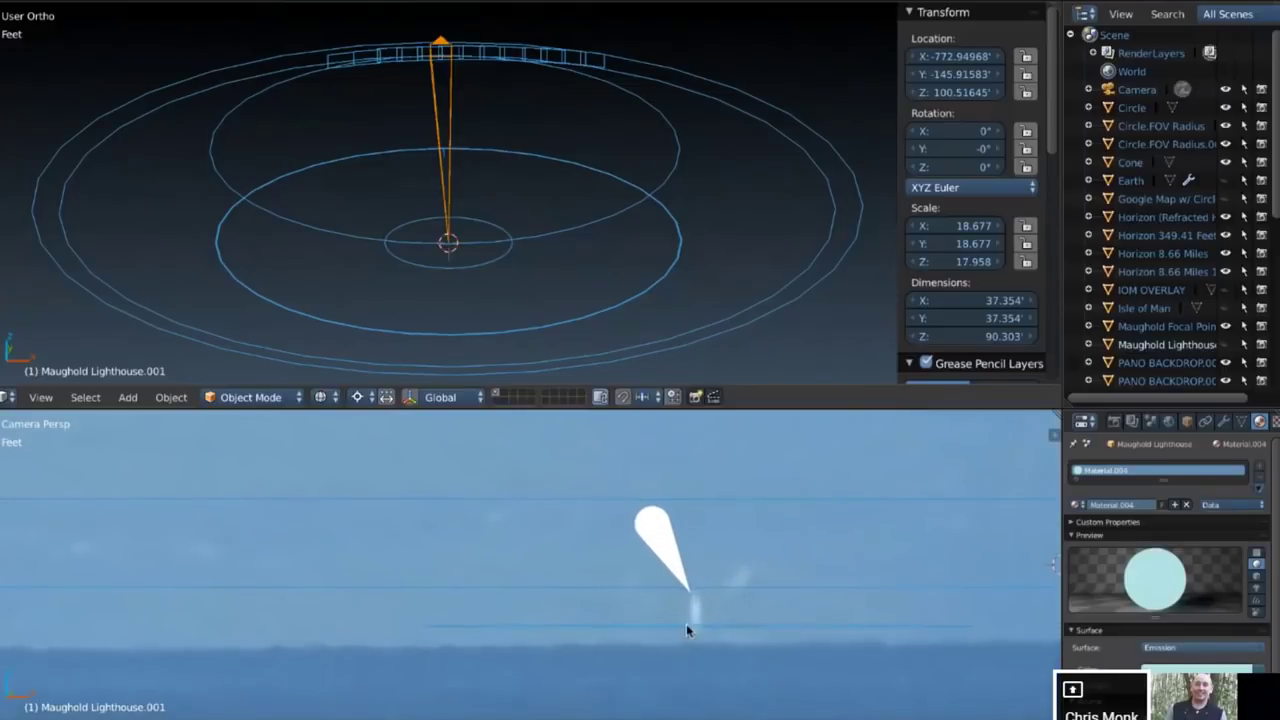
left_click(1225, 345)
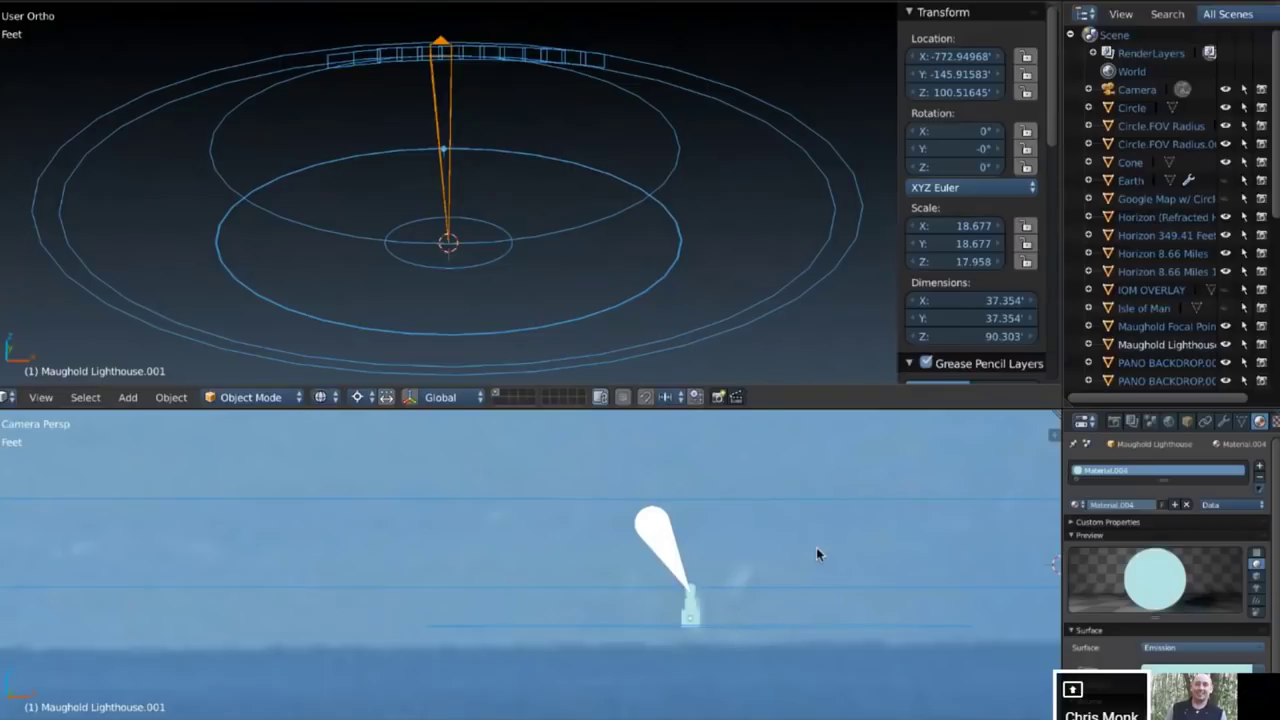
Toggle the Earth's viewport visibility repeatedly to compare the lighthouse's height with the globe's horizon, leaving the Earth shown
left_click(1225, 180)
left_click(1225, 180)
left_click(1225, 180)
left_click(1225, 180)
left_click(1225, 180)
left_click(1225, 180)
left_click(1225, 180)
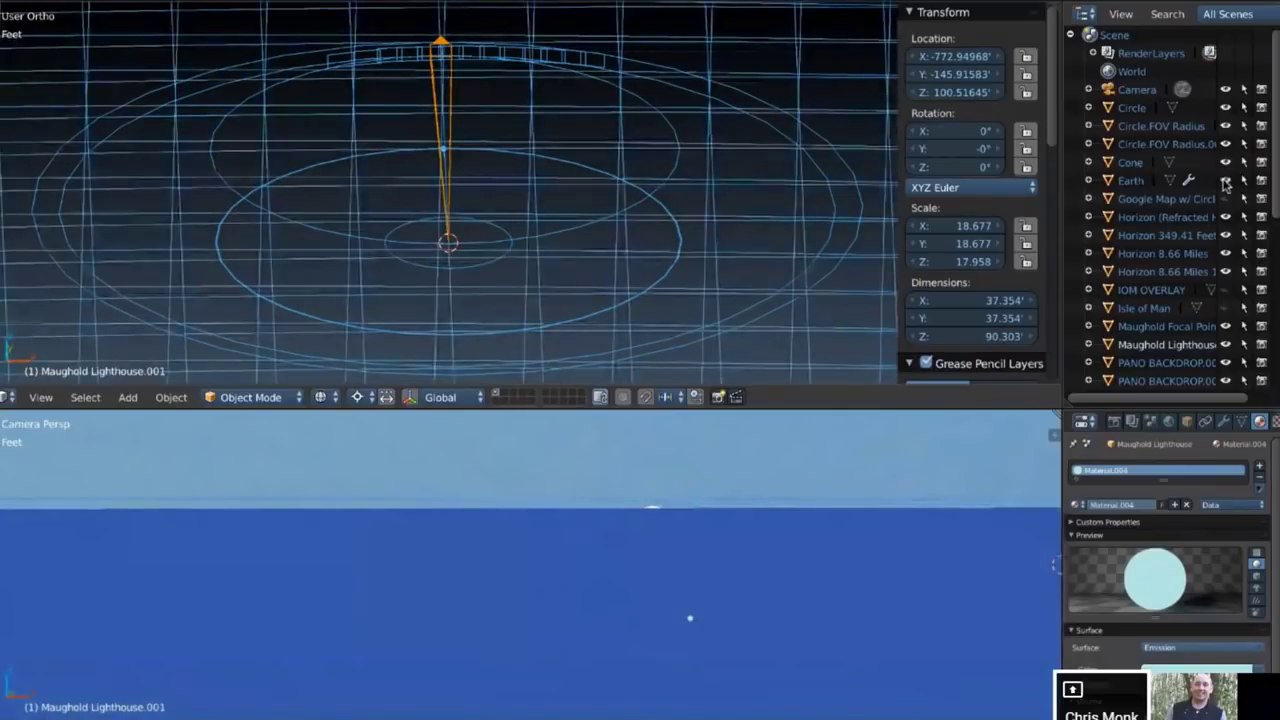
left_click(1225, 180)
left_click(1225, 180)
left_click(1225, 180)
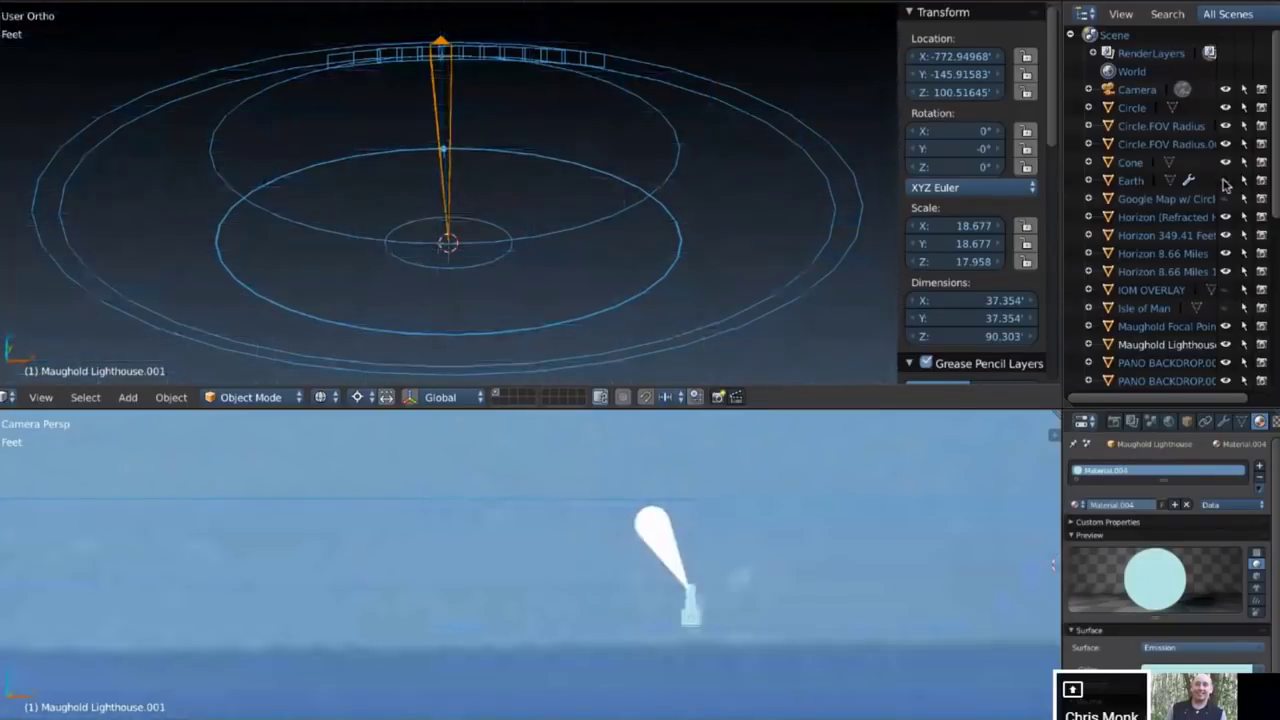
left_click(1225, 180)
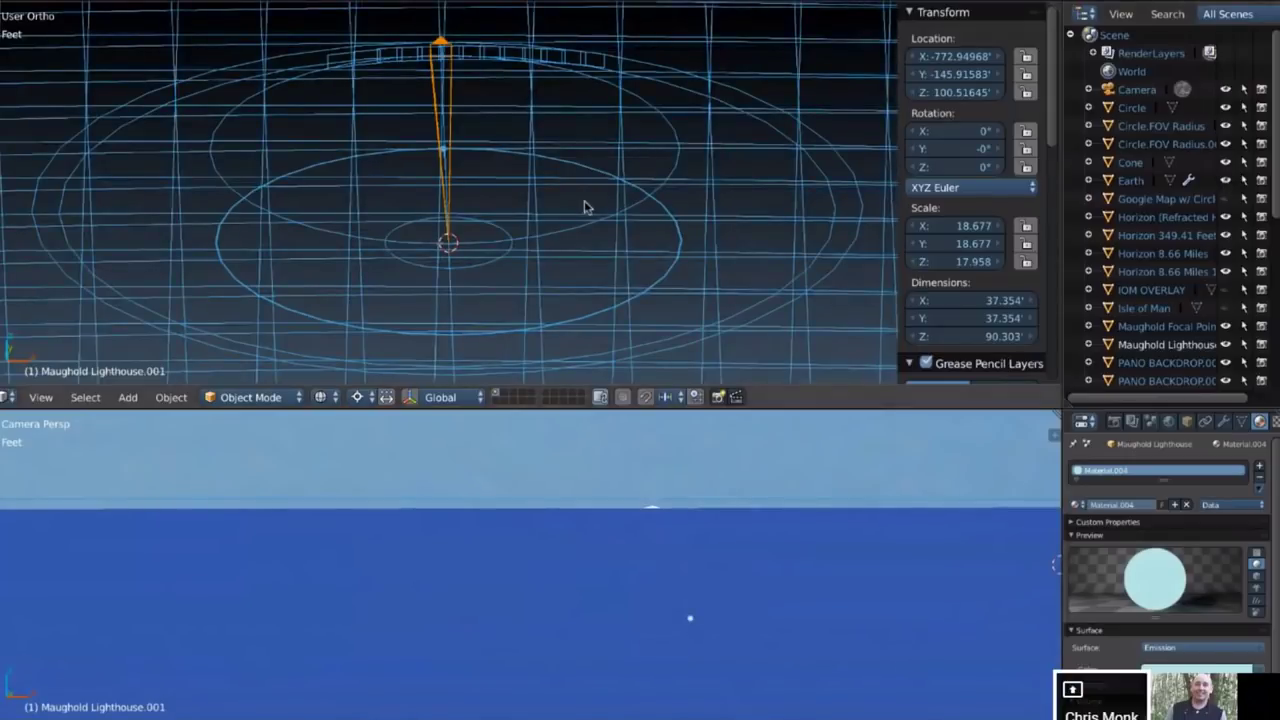
Show the Isle of Man model in the viewport again
scroll(608, 200, "down", 4)
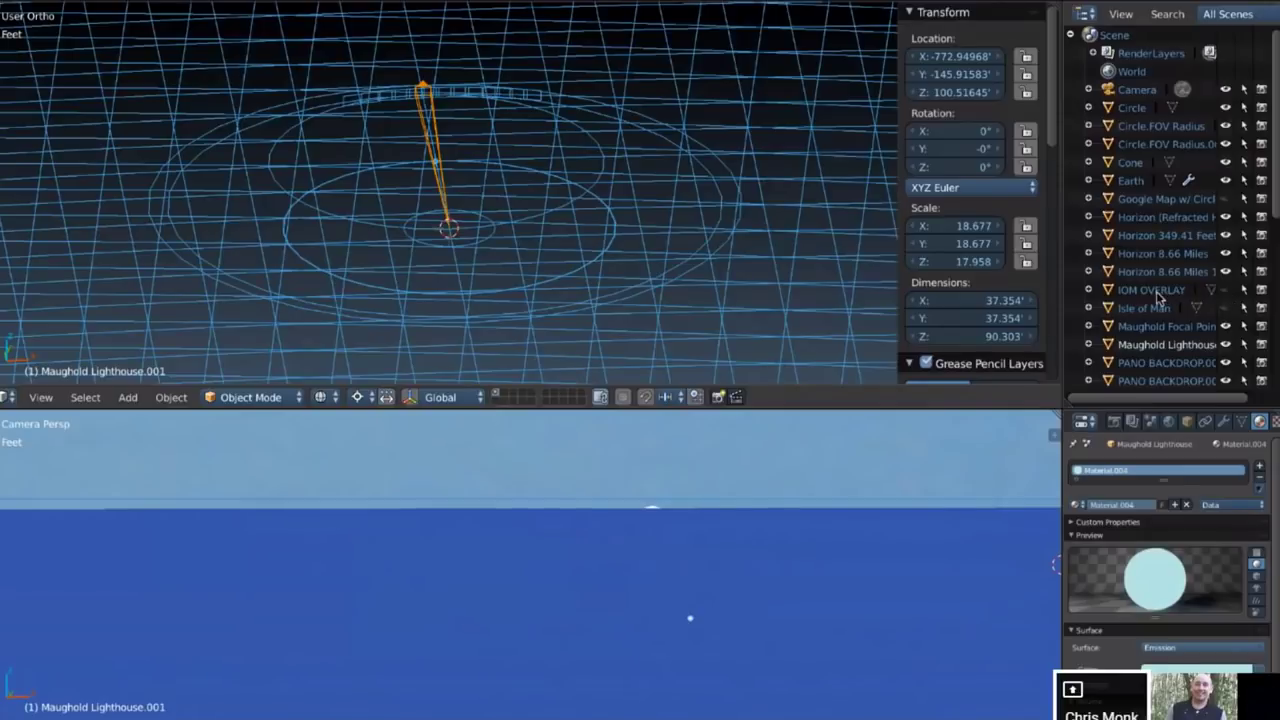
key("alt+h")
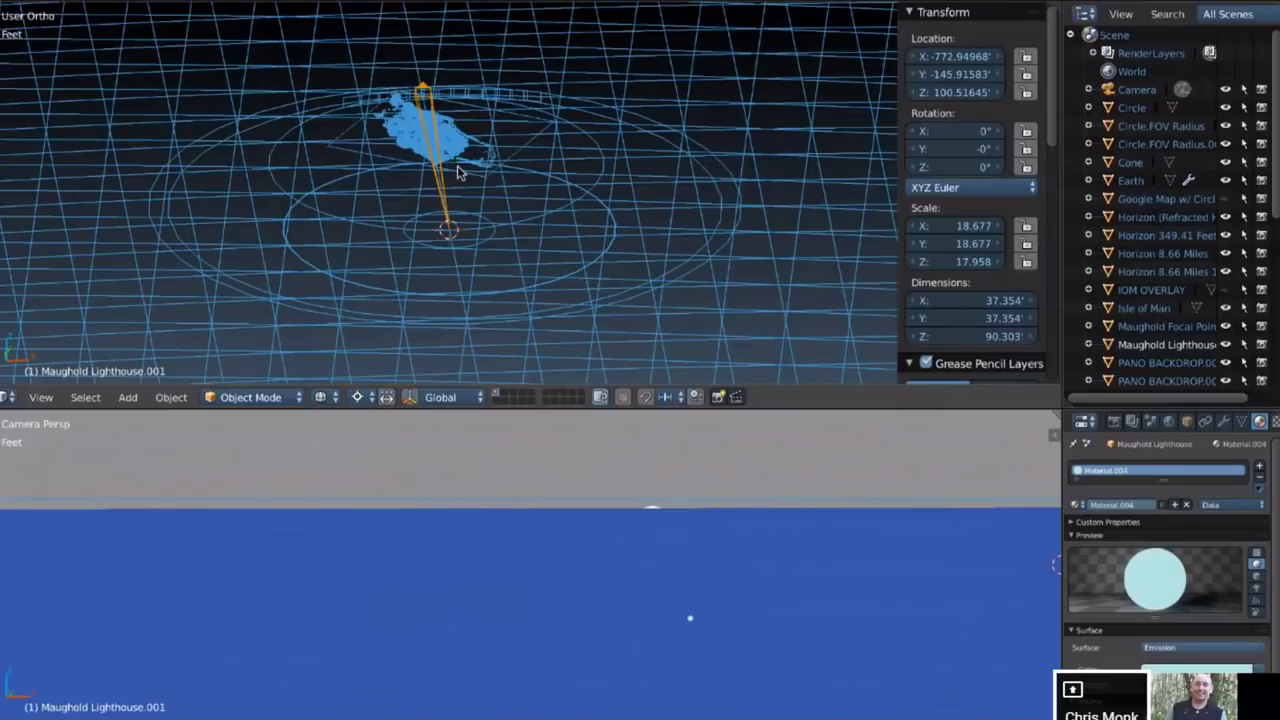
Examine where the Maughold Lighthouse stands on the Isle of Man's coast in the wireframe view, checking the lighthouse's viewport visibility
key("KP_2")
key("KP_2")
key("KP_2")
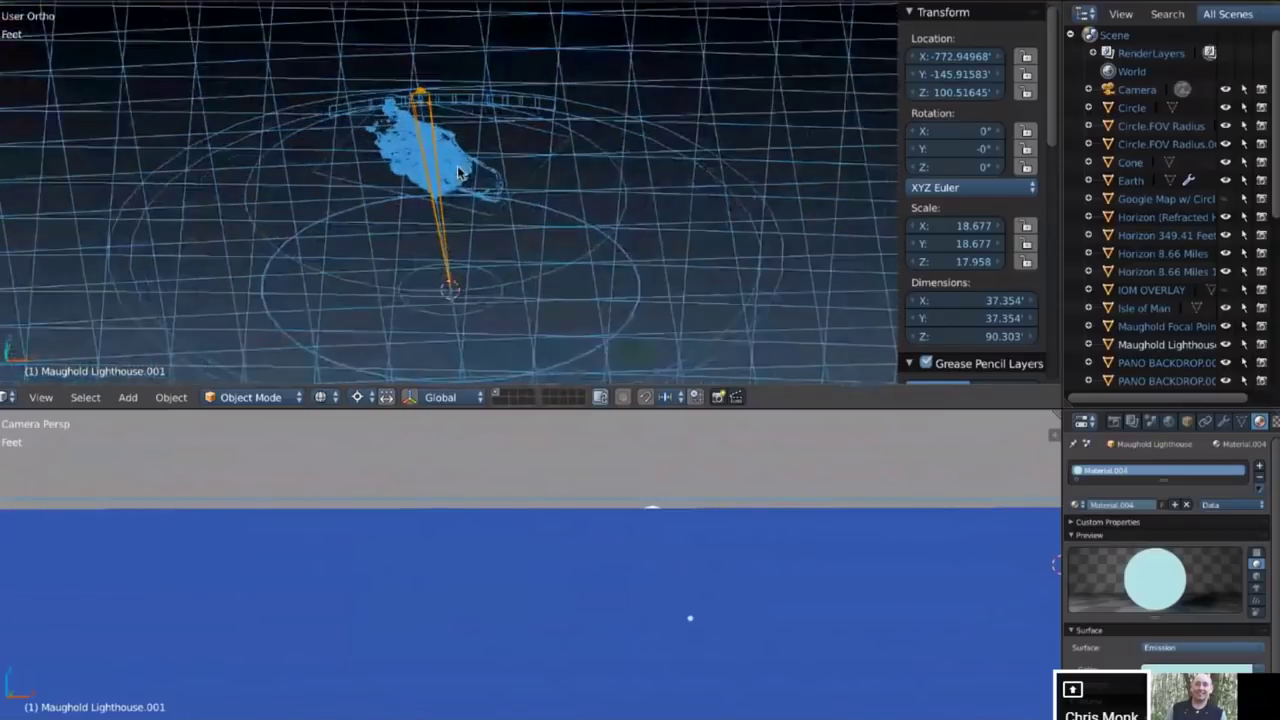
key("KP_2")
scroll(458, 172, "up", 10)
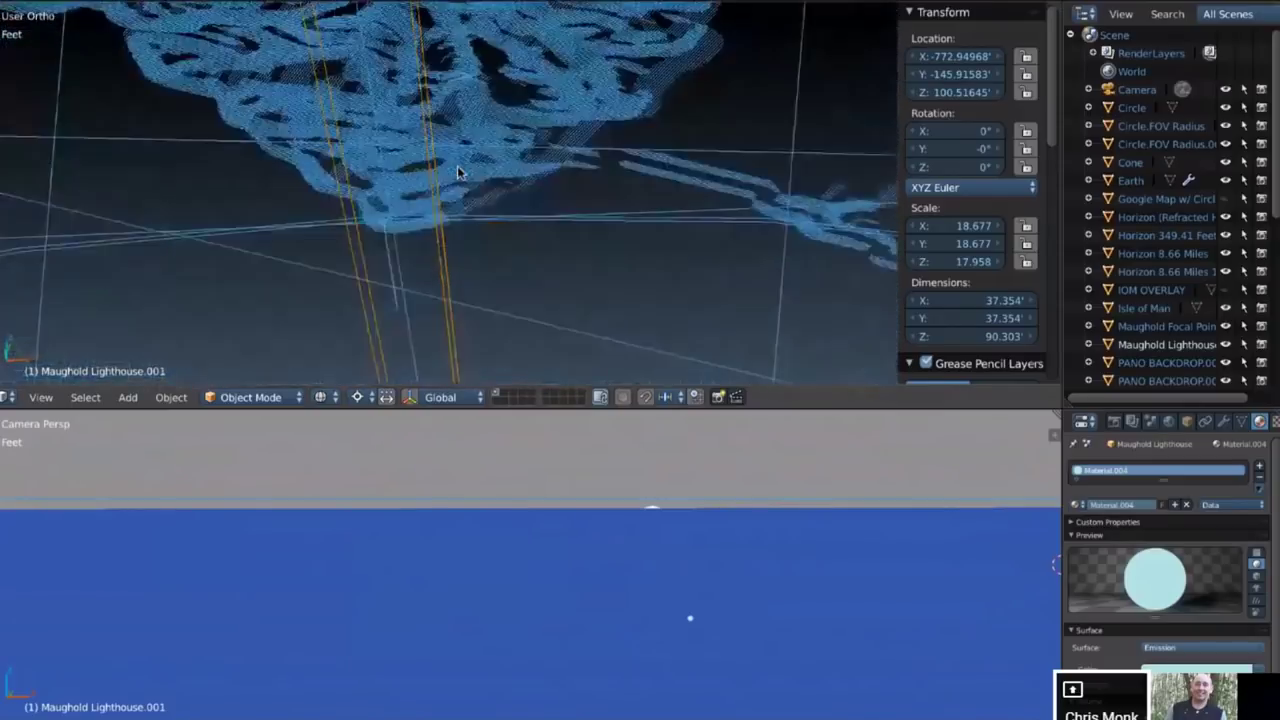
scroll(318, 265, "up", 3)
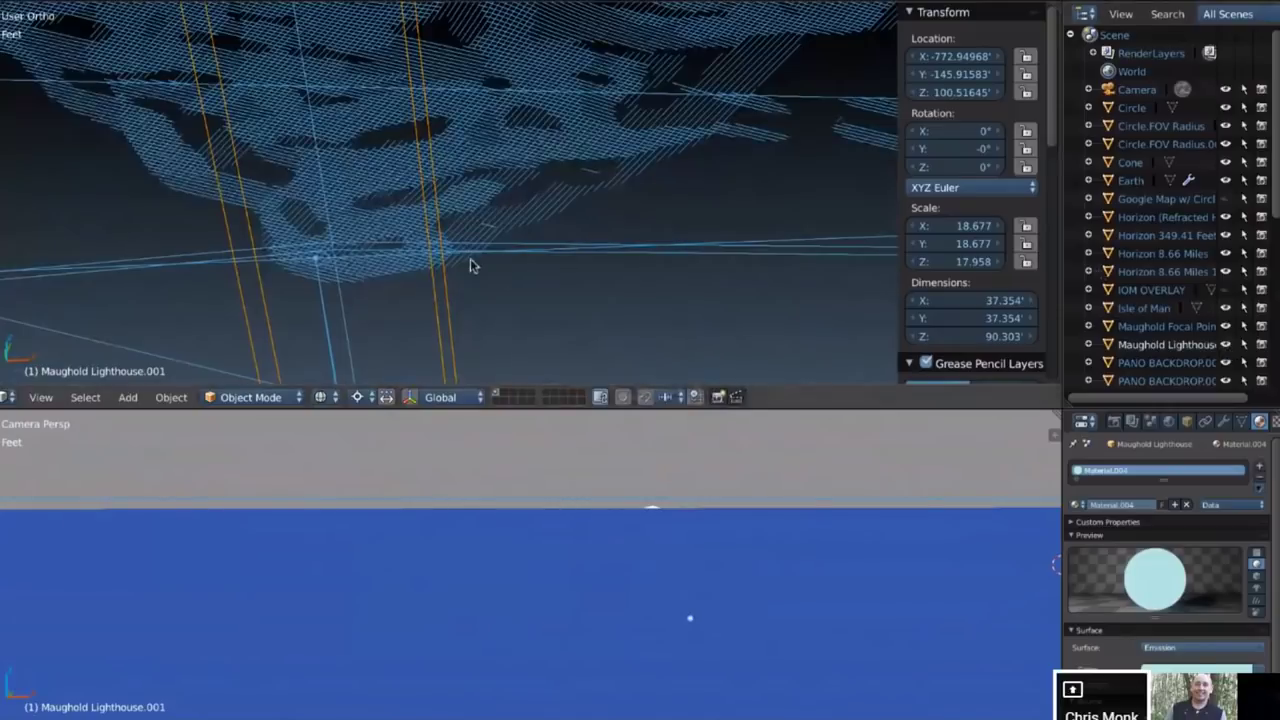
scroll(471, 263, "up", 1)
scroll(470, 263, "up", 1)
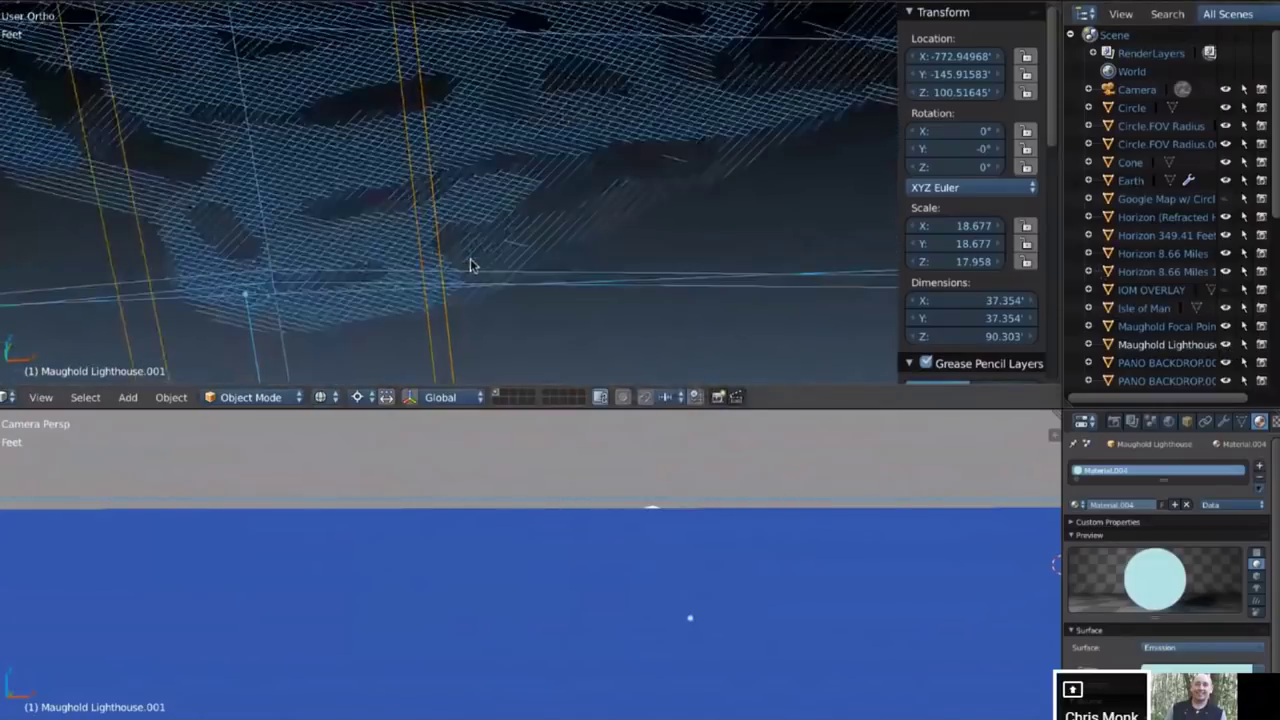
scroll(470, 263, "left", 5, "ctrl")
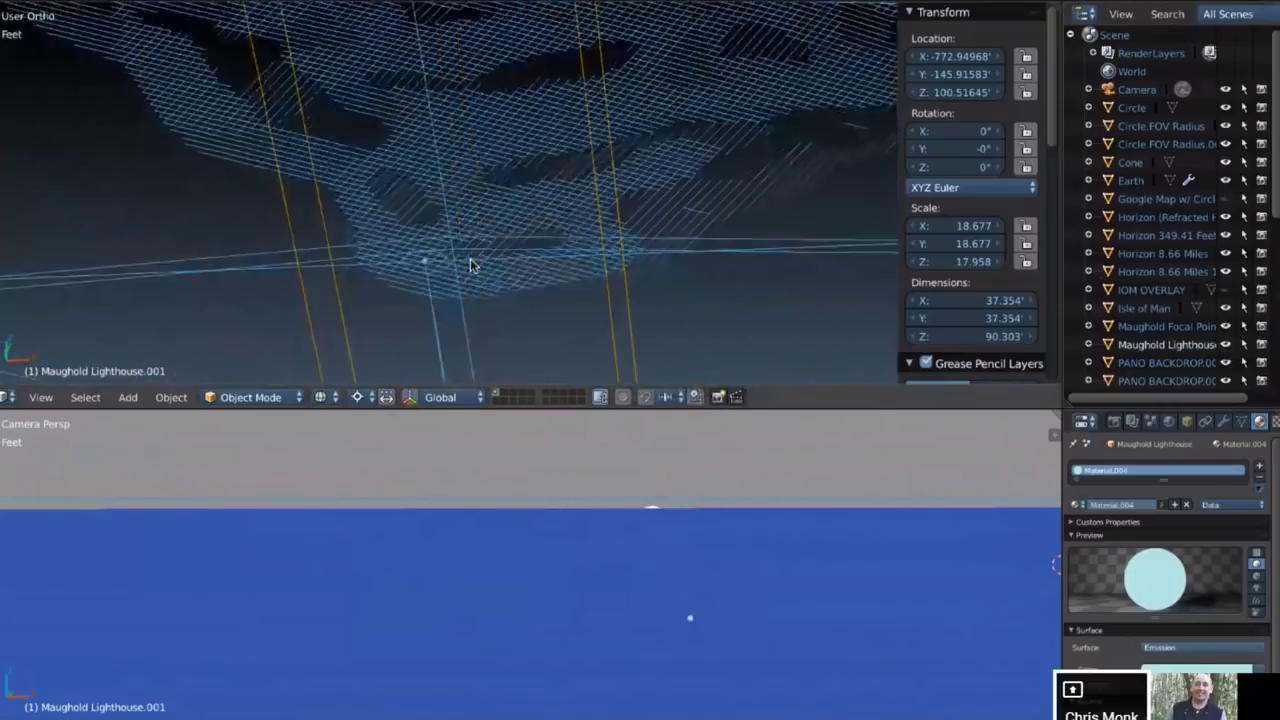
scroll(470, 258, "up", 3)
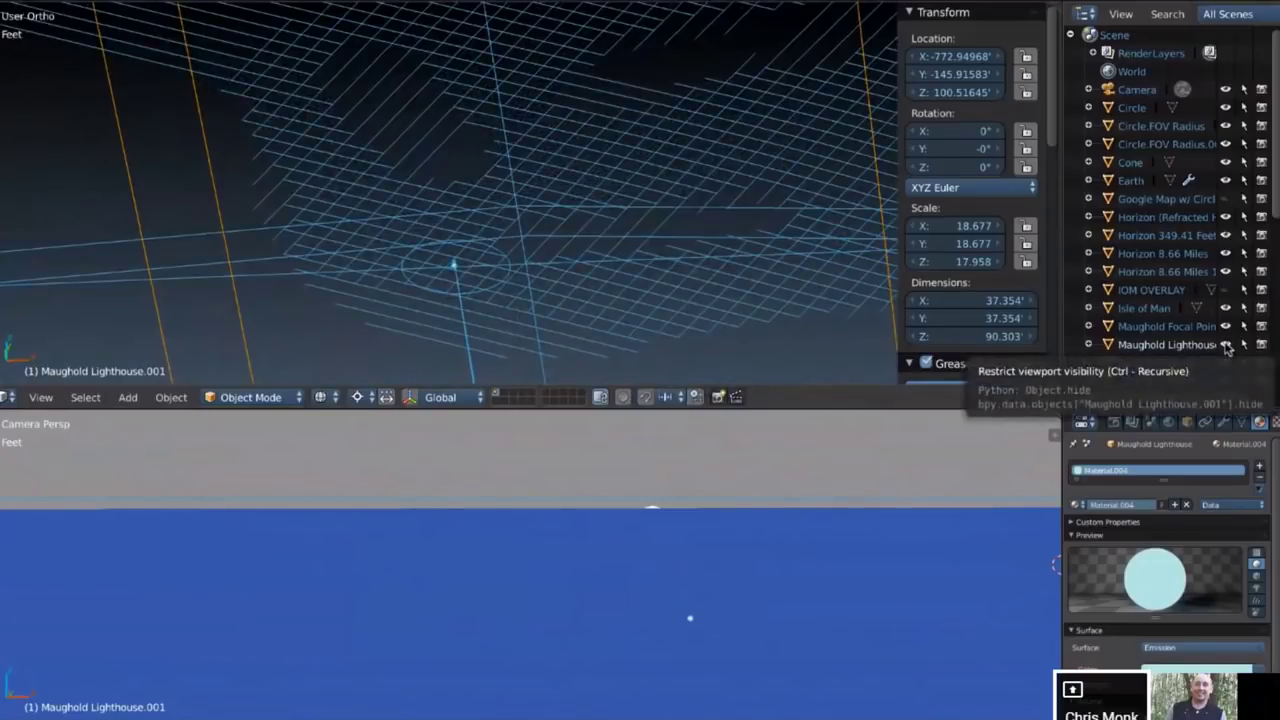
left_click(1215, 342)
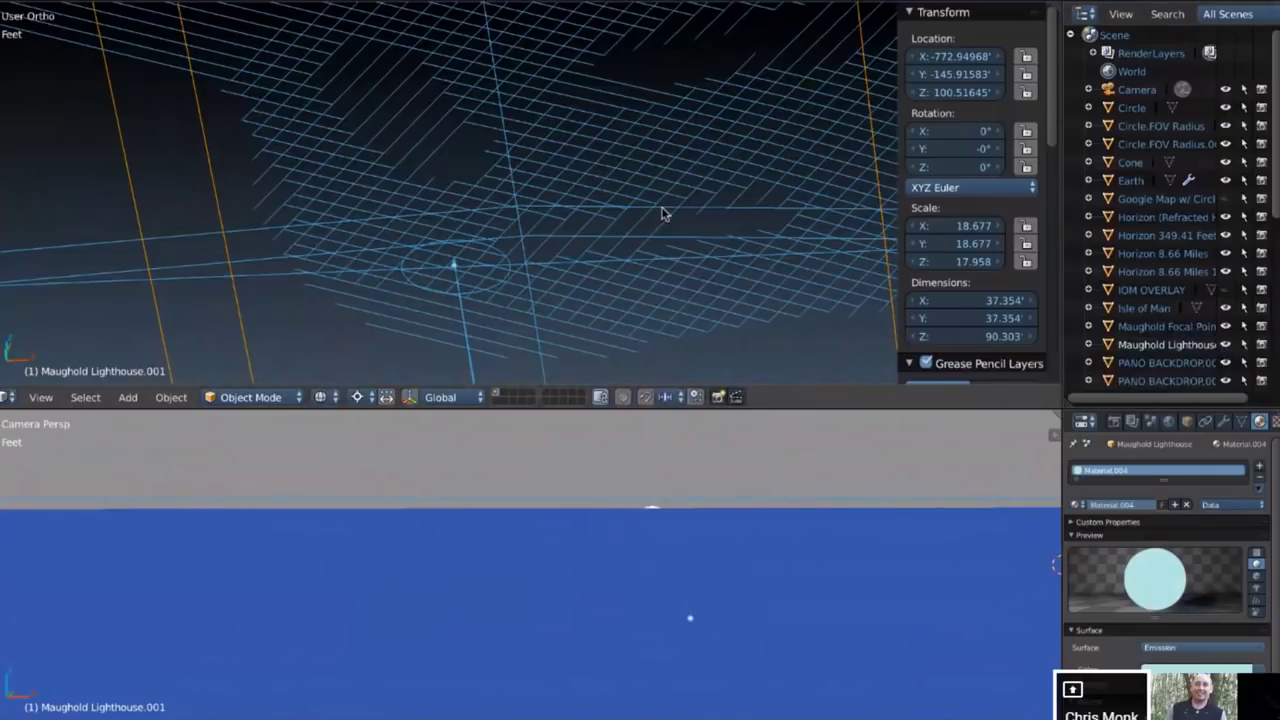
Toggle the Isle of Man model's viewport visibility, leaving it hidden, and hide the Earth to expose the panorama photo
key("KP_Decimal")
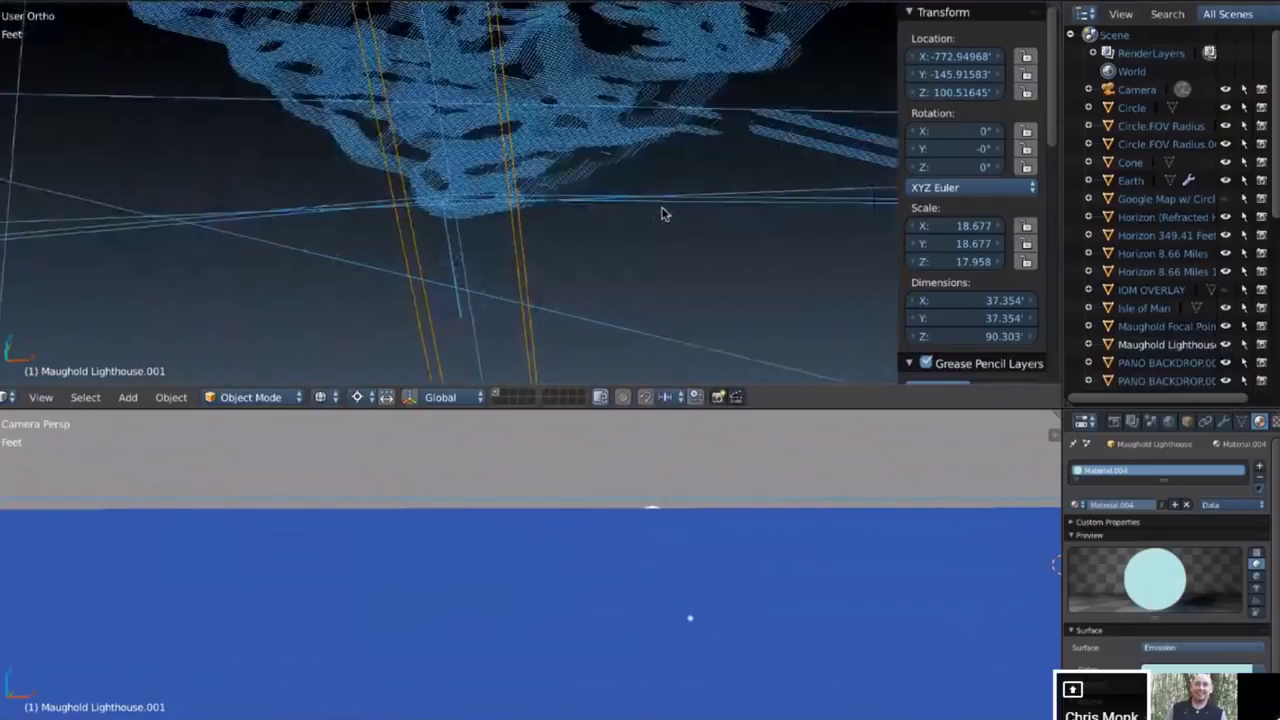
scroll(661, 213, "down", 8)
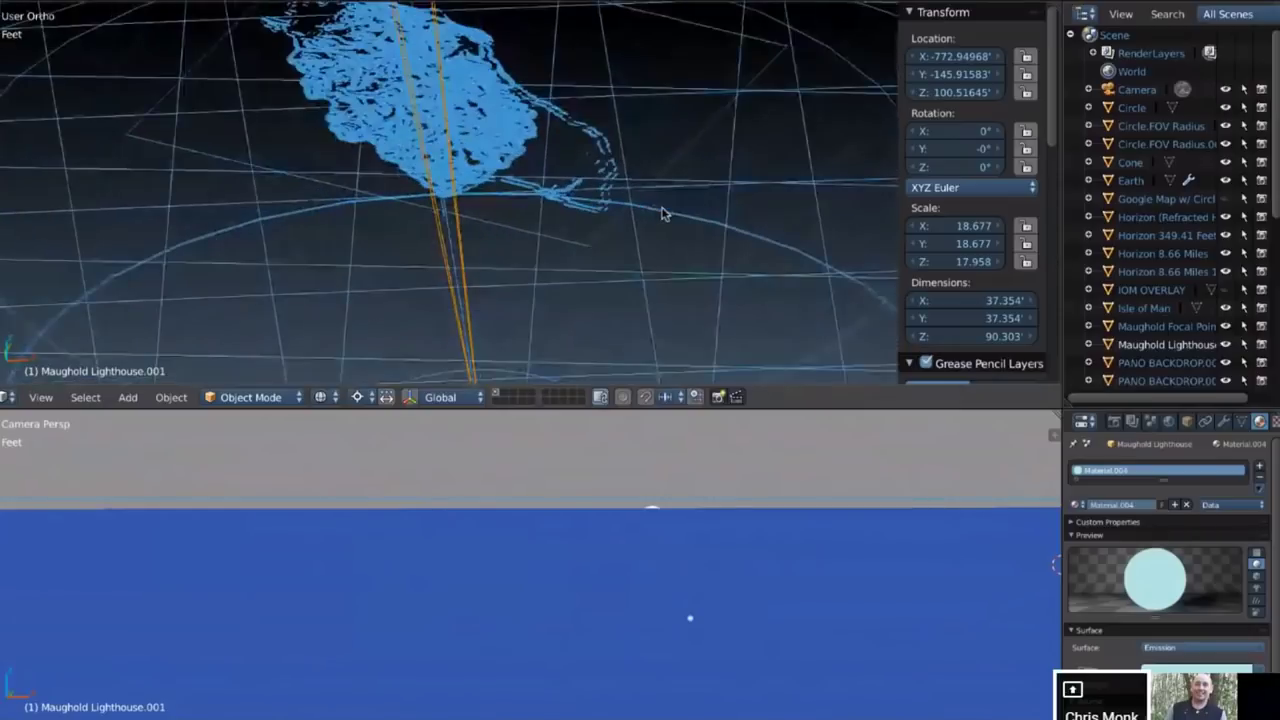
scroll(661, 213, "down", 3)
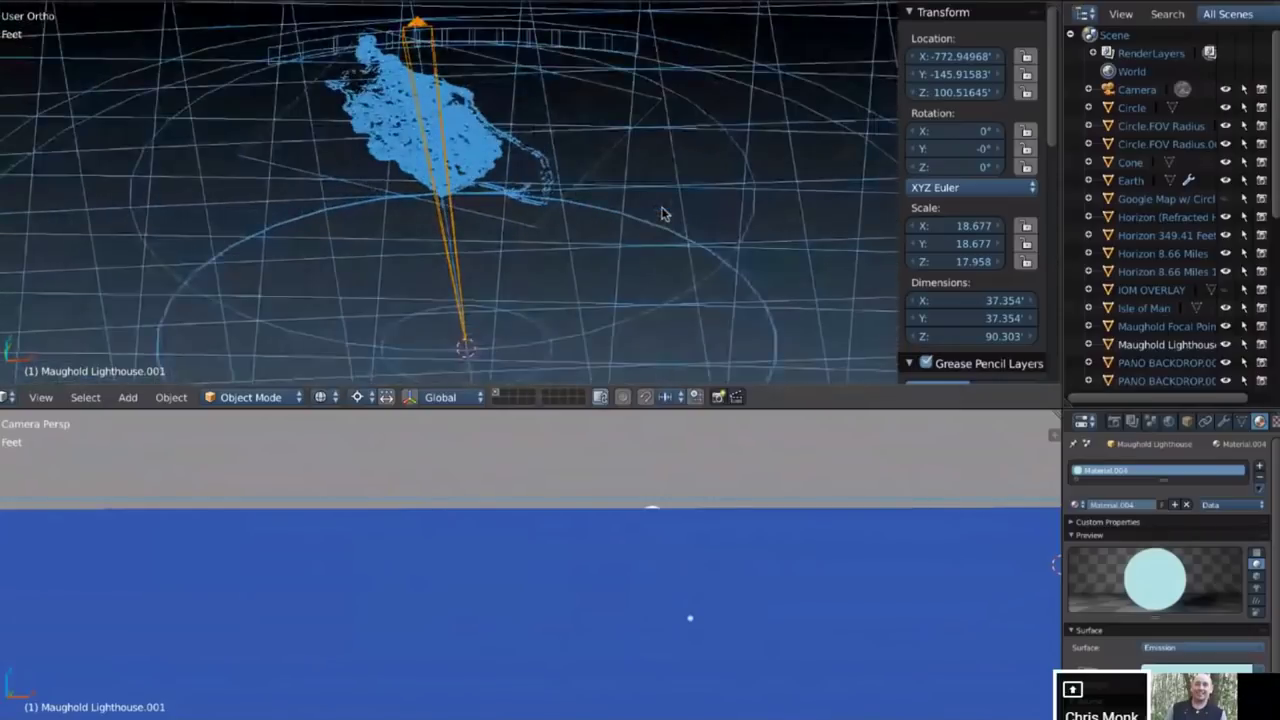
middle_click_drag(663, 214, 655, 238)
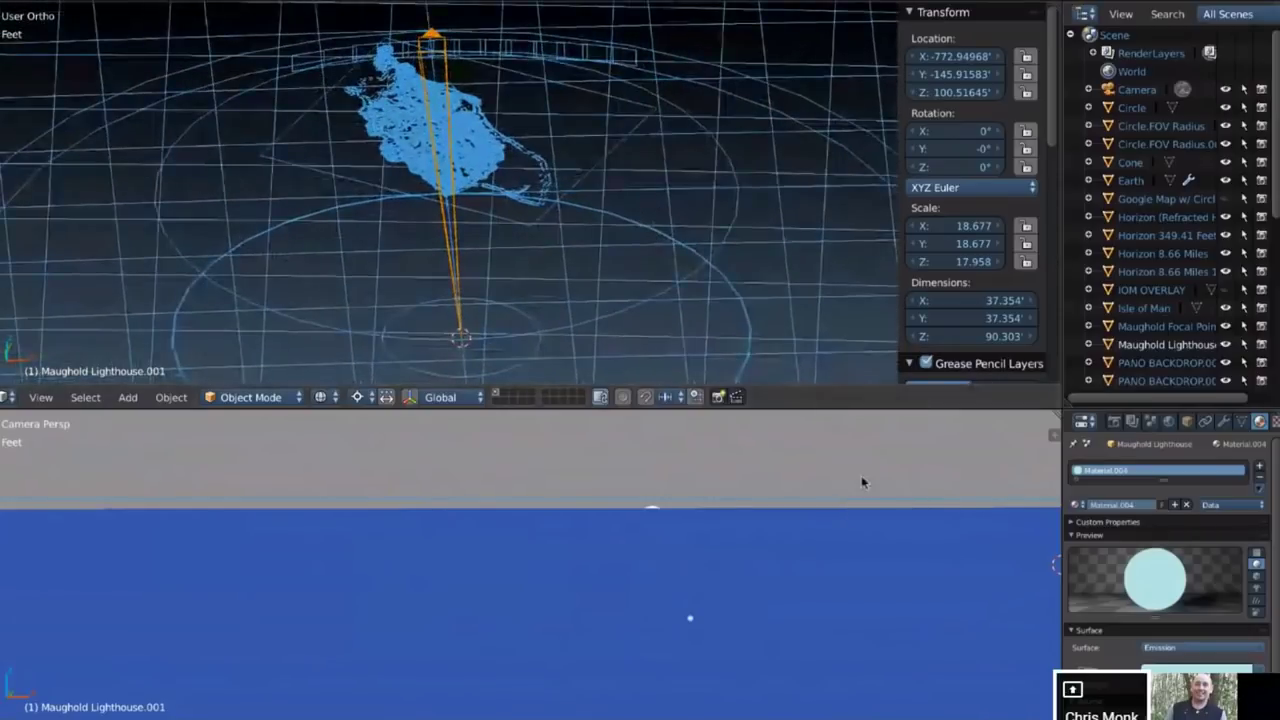
left_click(1143, 308)
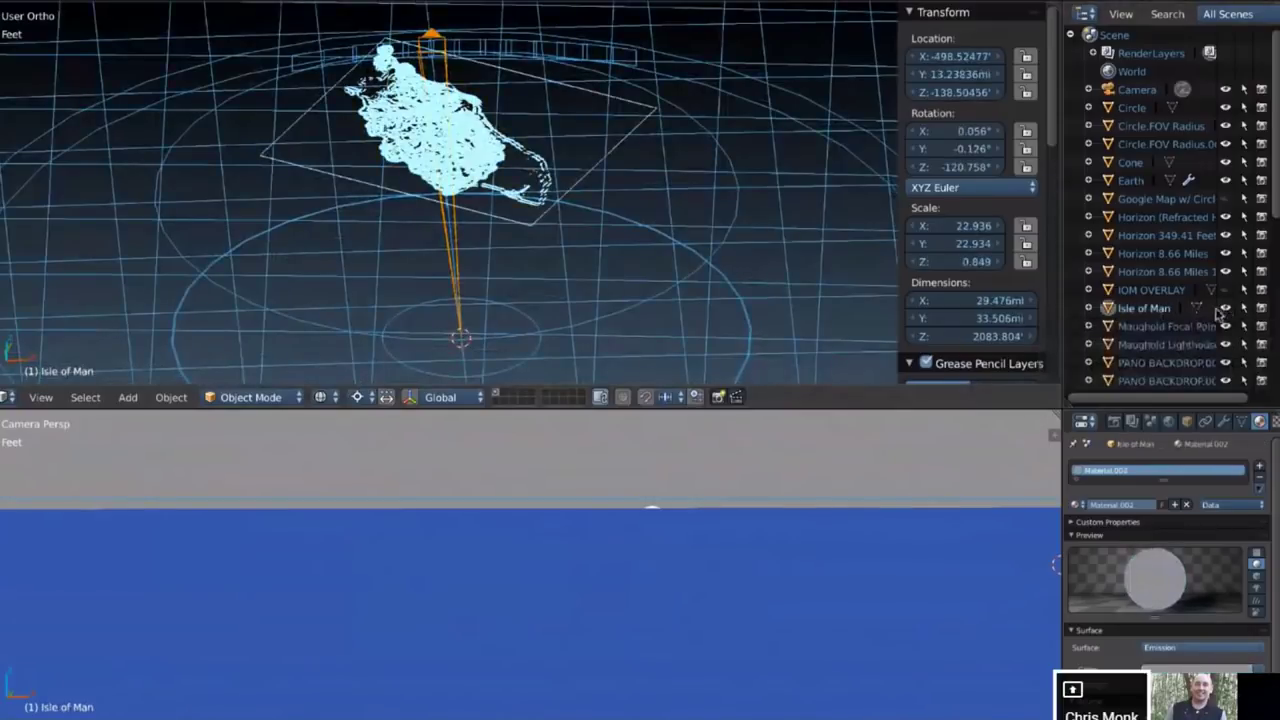
left_click(1226, 309)
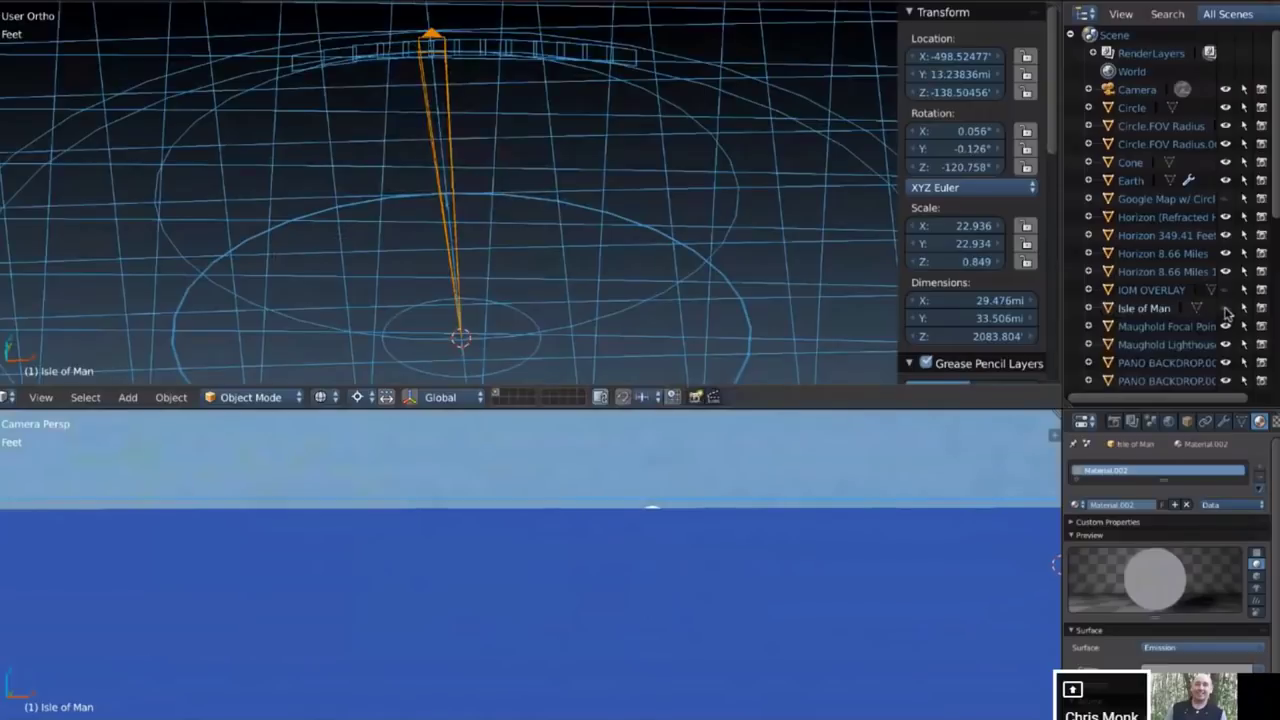
left_click(1226, 309)
left_click(1226, 309)
left_click(1226, 180)
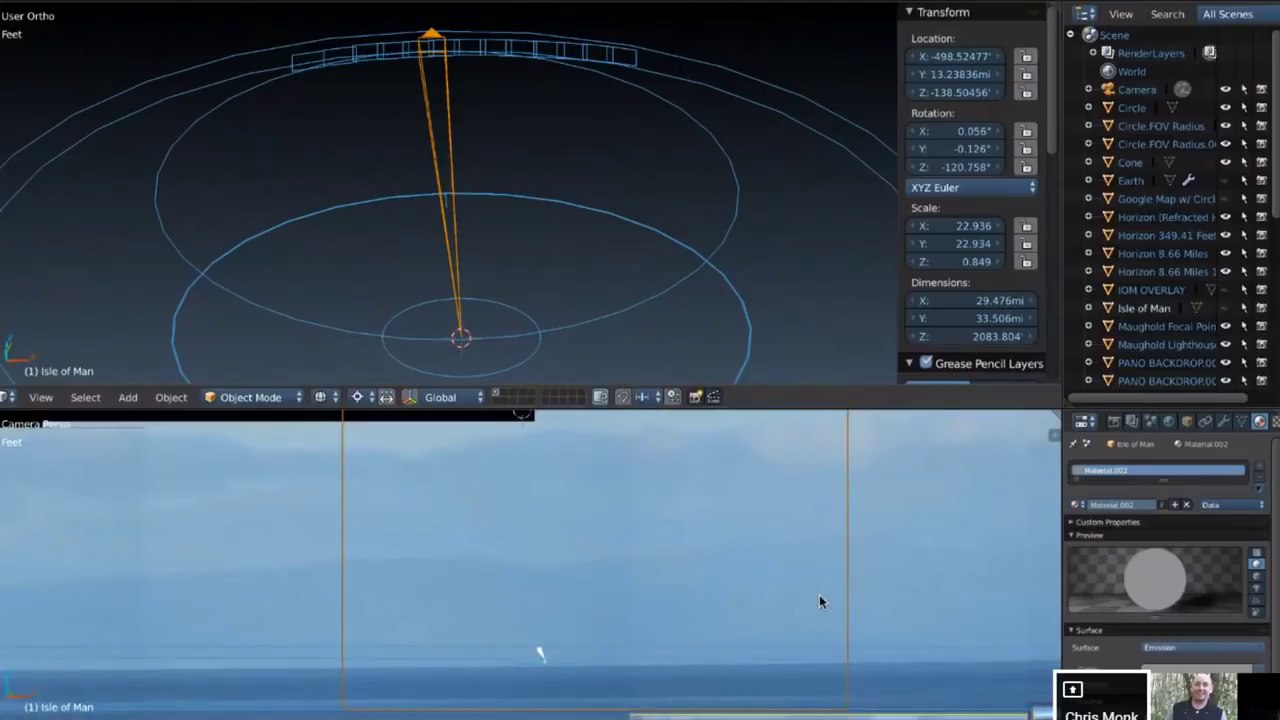
Rotate the camera to 9.8° on Z across the panorama and place the 3D cursor on the photo's horizon
left_click(1132, 93)
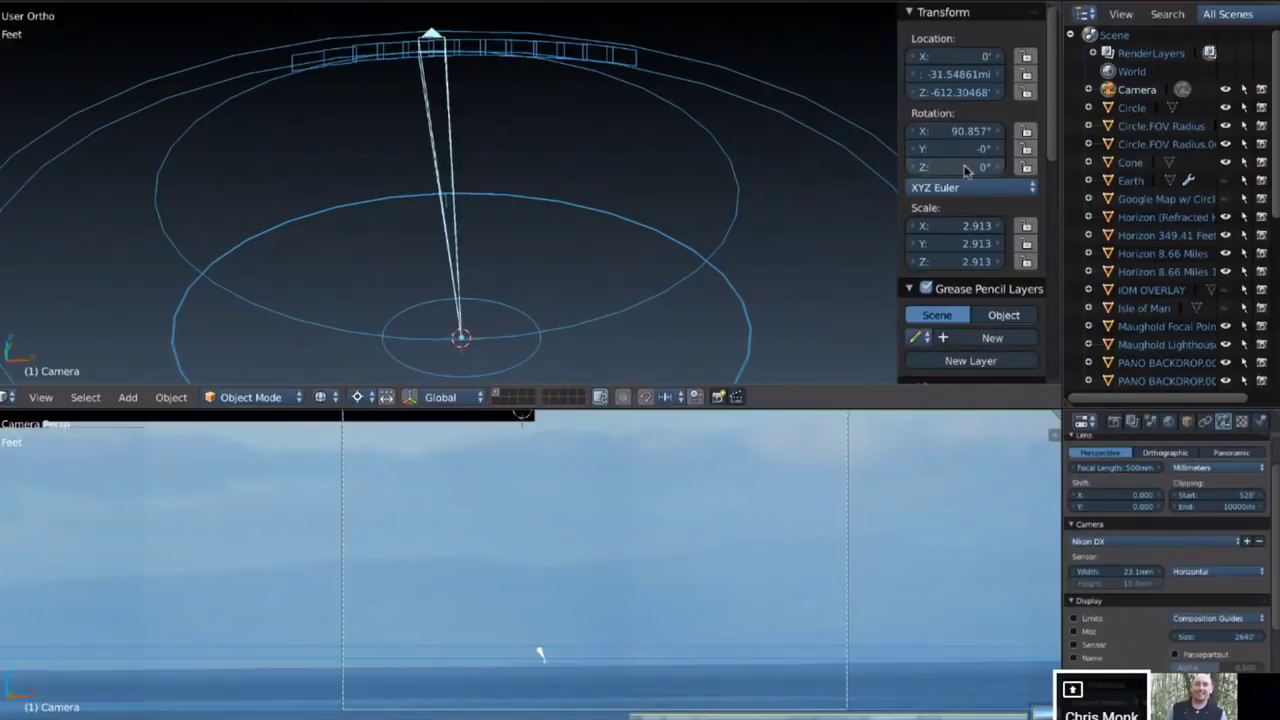
mouse_move(965, 170)
left_mouse_down()
mouse_move(990, 170)
mouse_move(966, 170)
left_mouse_up()
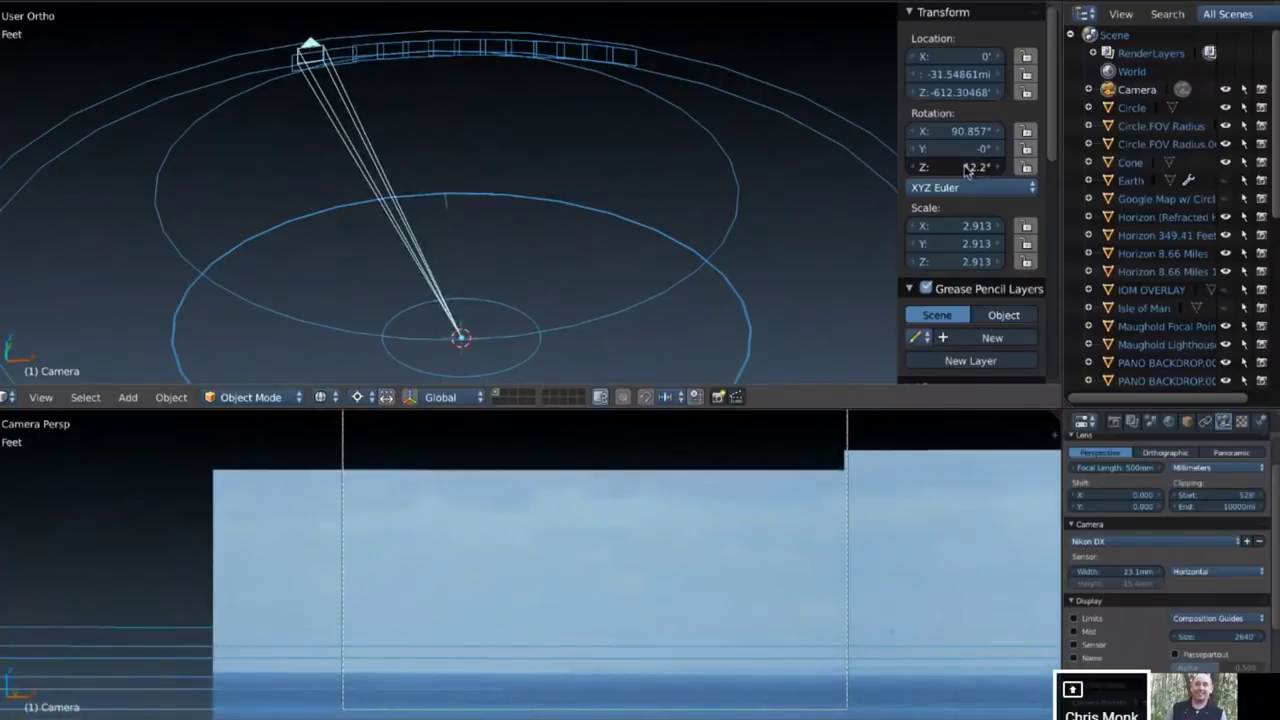
left_click_drag(966, 170, 966, 170)
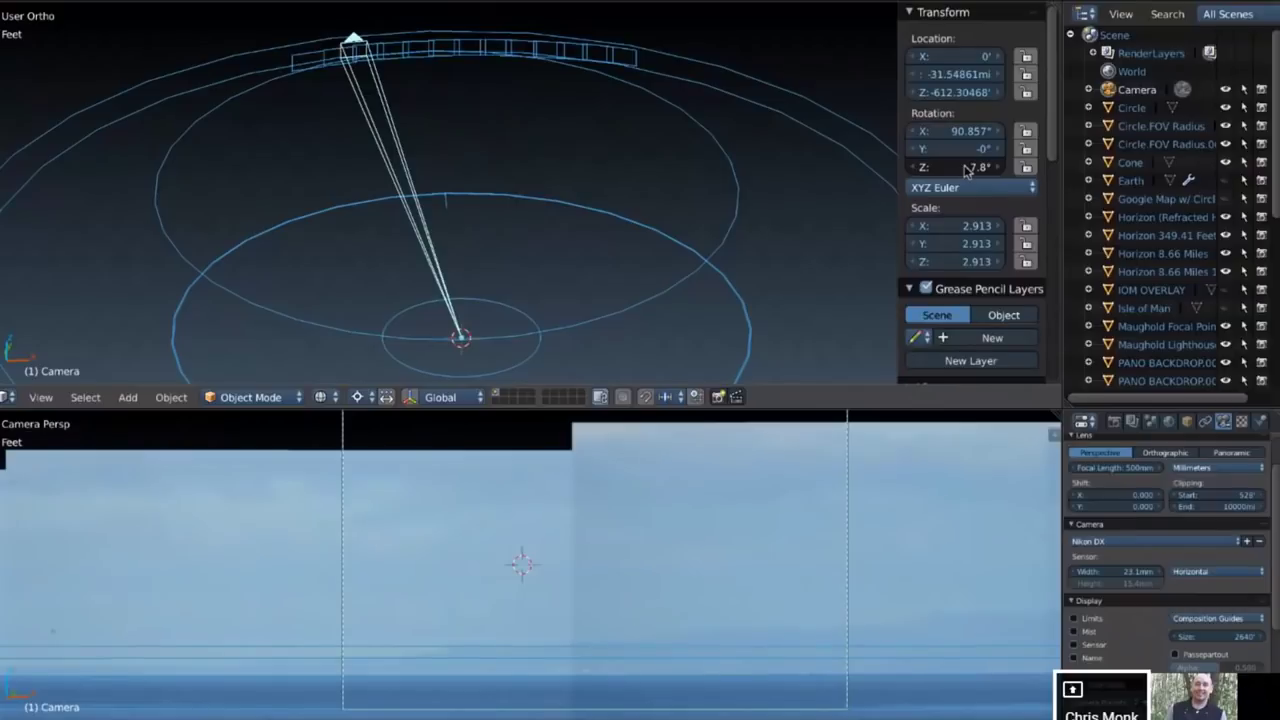
left_click_drag(966, 170, 966, 170)
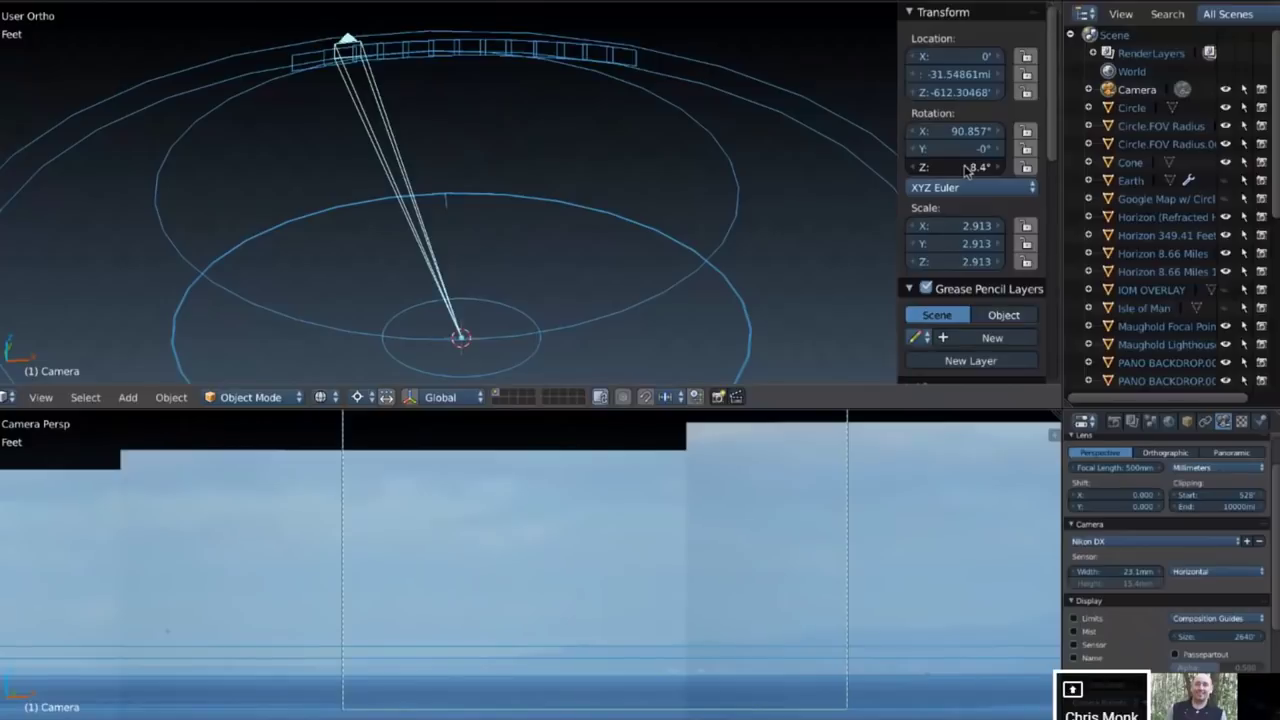
left_click_drag(966, 170, 966, 170)
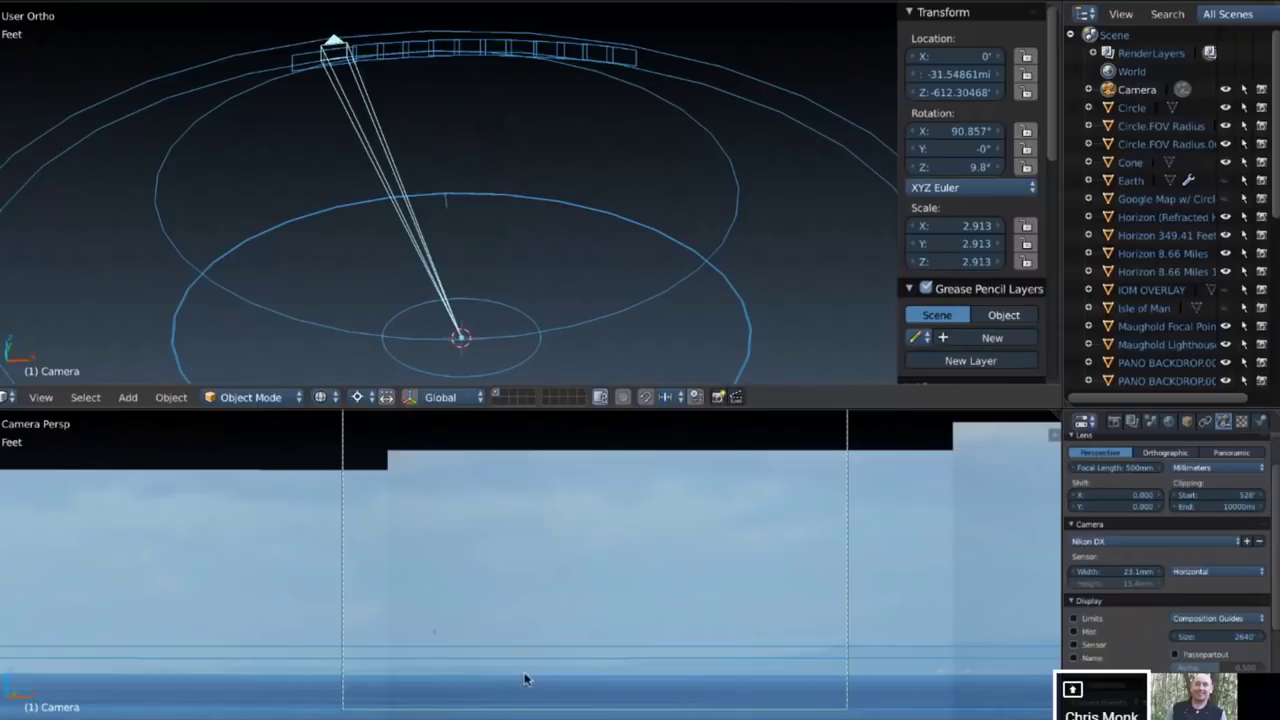
left_click(460, 668)
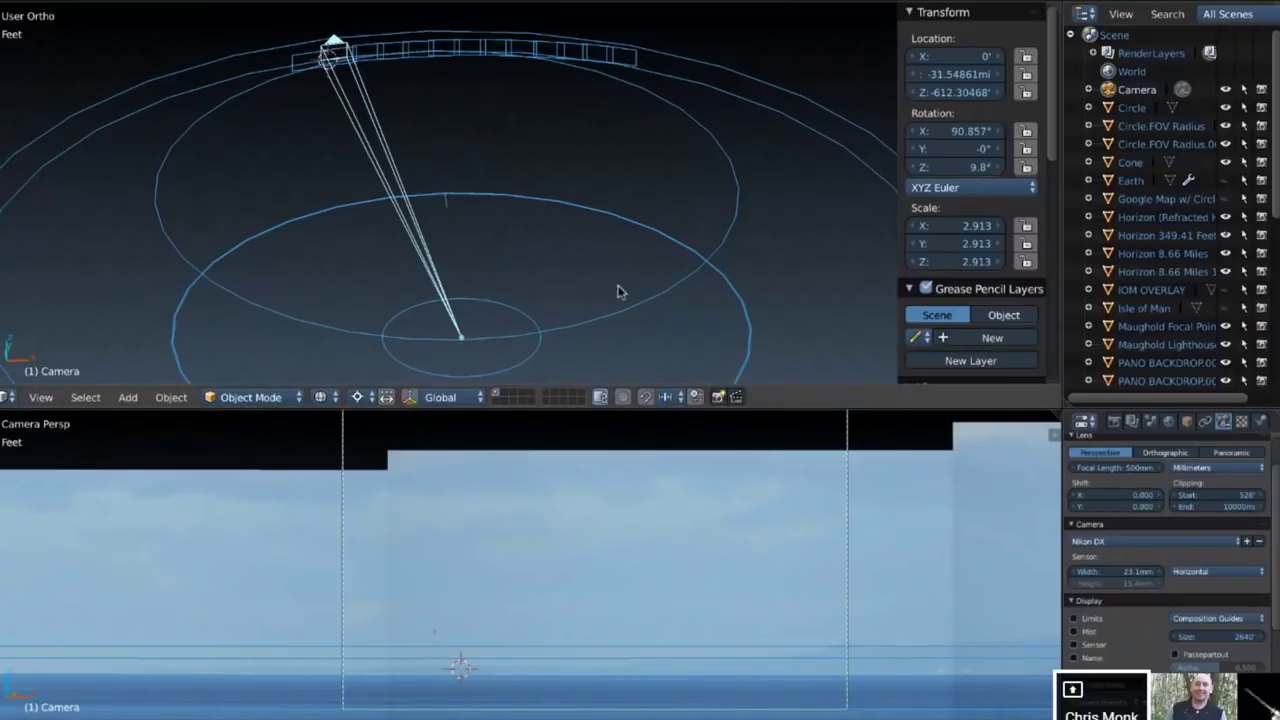
Show the Isle of Man model and mark the tip of its narrow headland with the 3D cursor in both views
left_click(1225, 309)
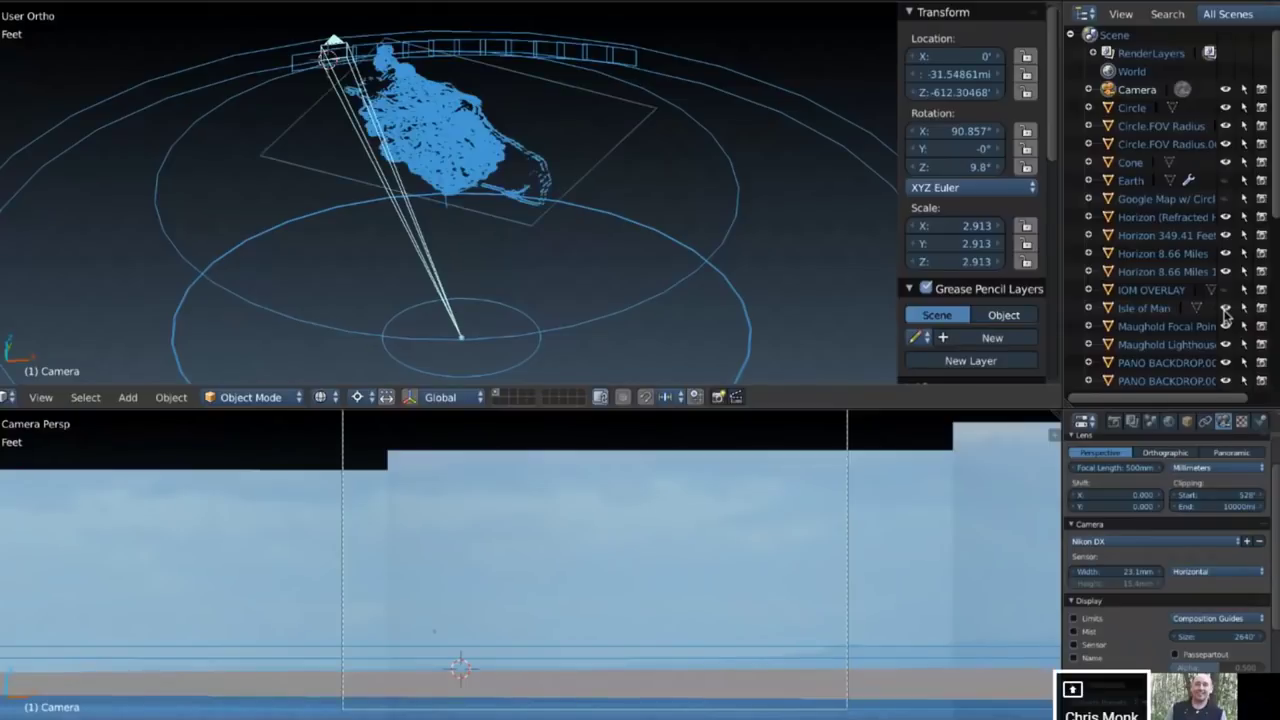
middle_click_drag(560, 130, 486, 118)
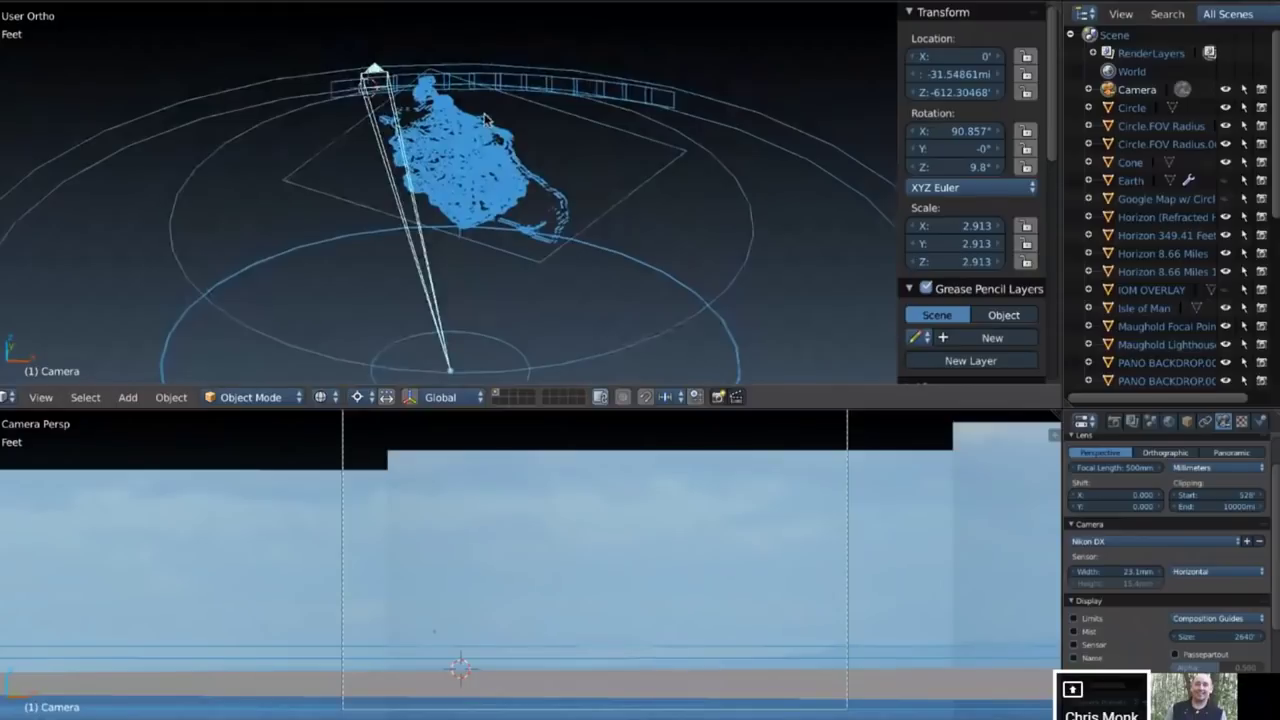
middle_click_drag(486, 118, 388, 84)
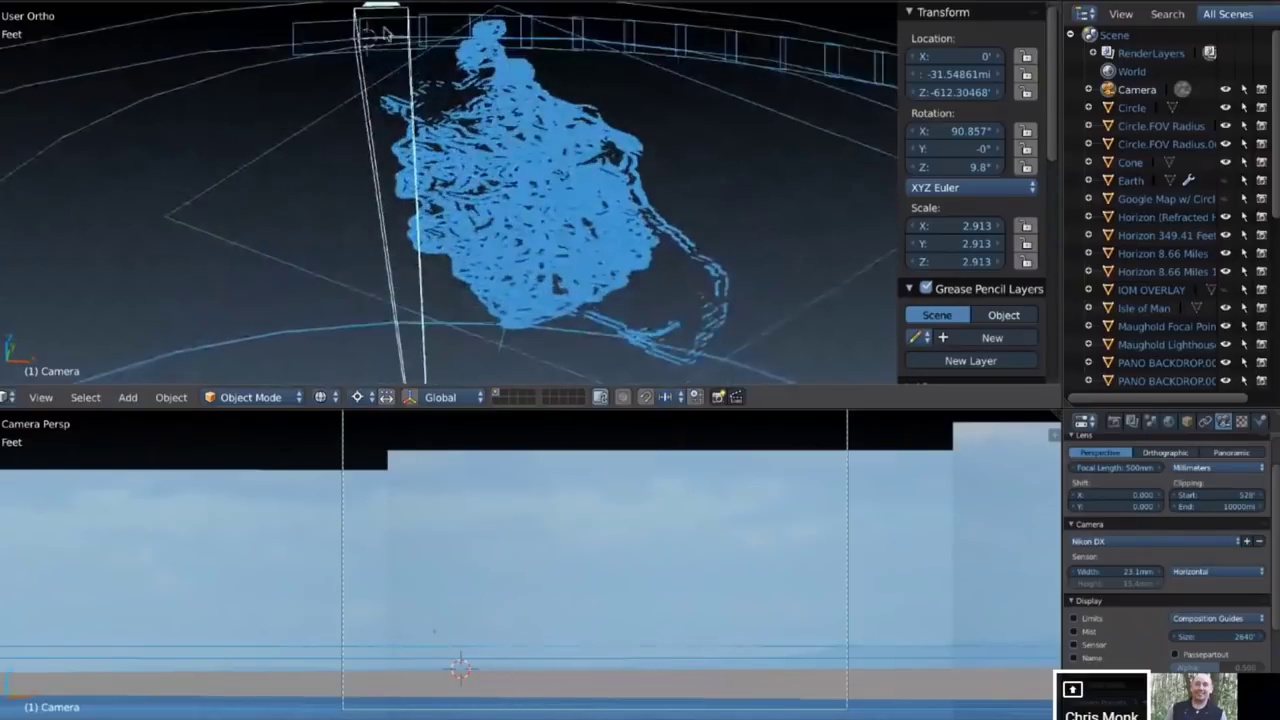
left_click(383, 107)
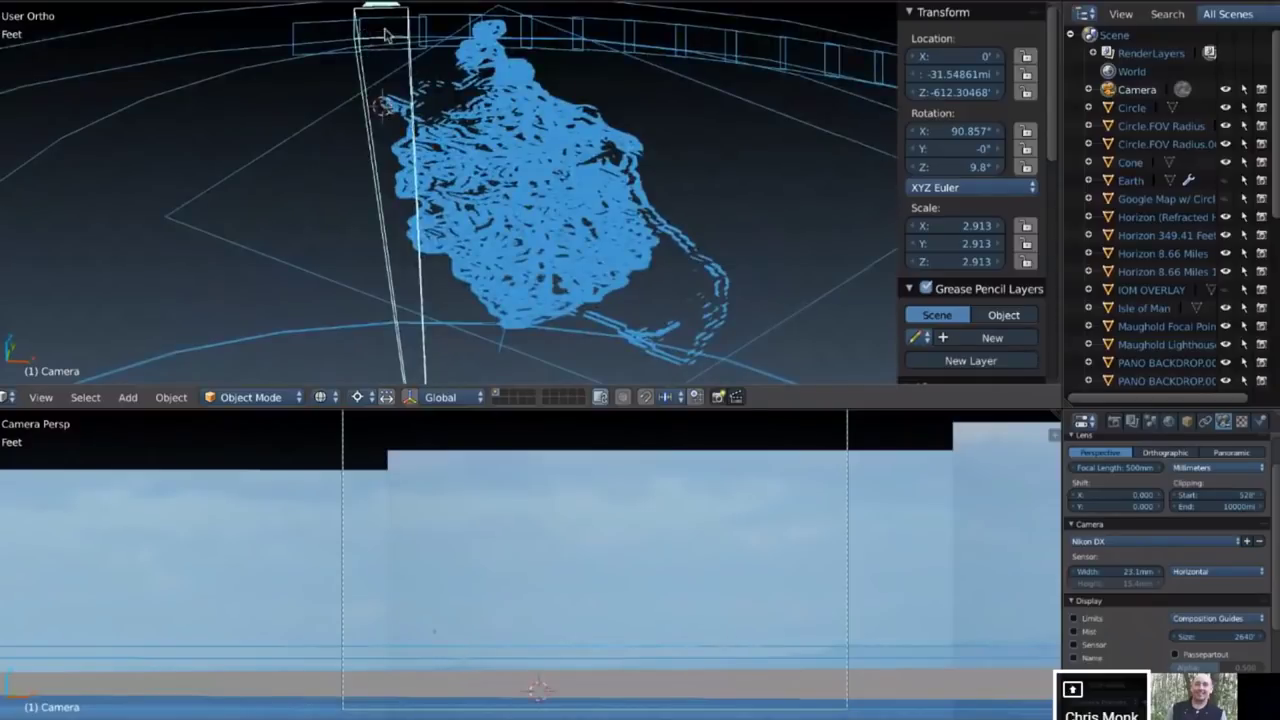
scroll(380, 106, "up", 1)
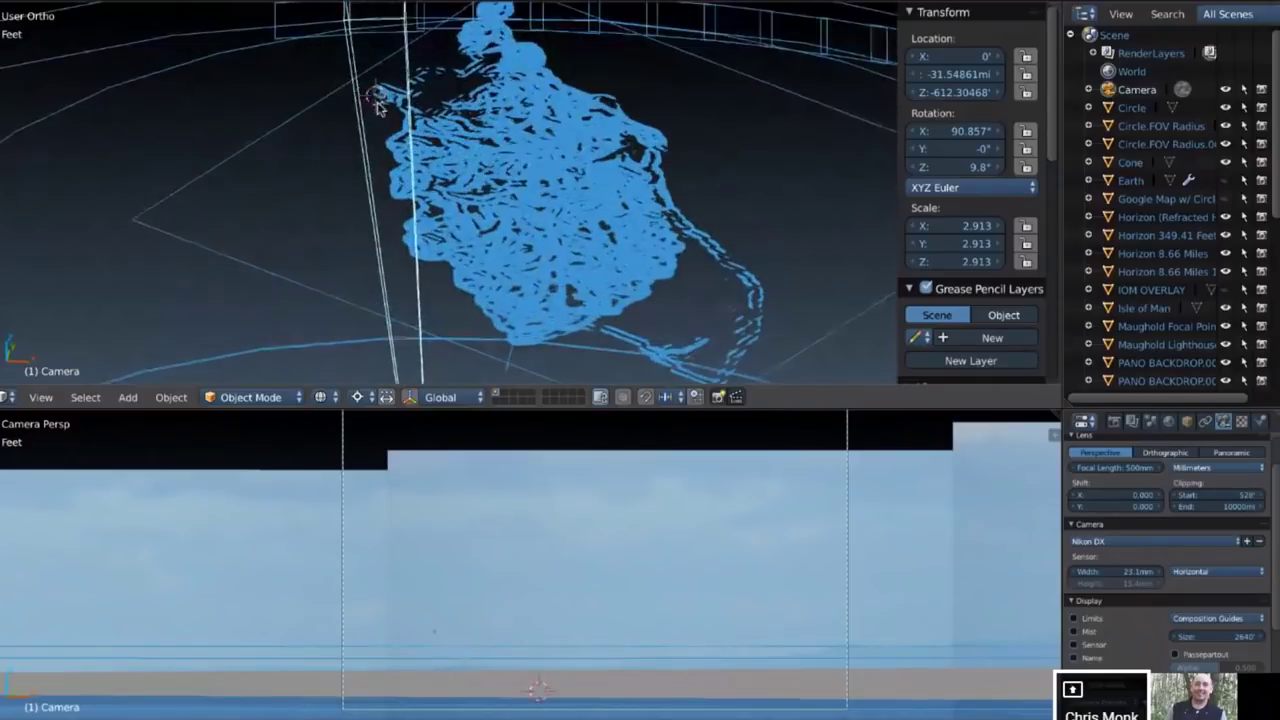
scroll(378, 107, "up", 1)
scroll(380, 108, "up", 3)
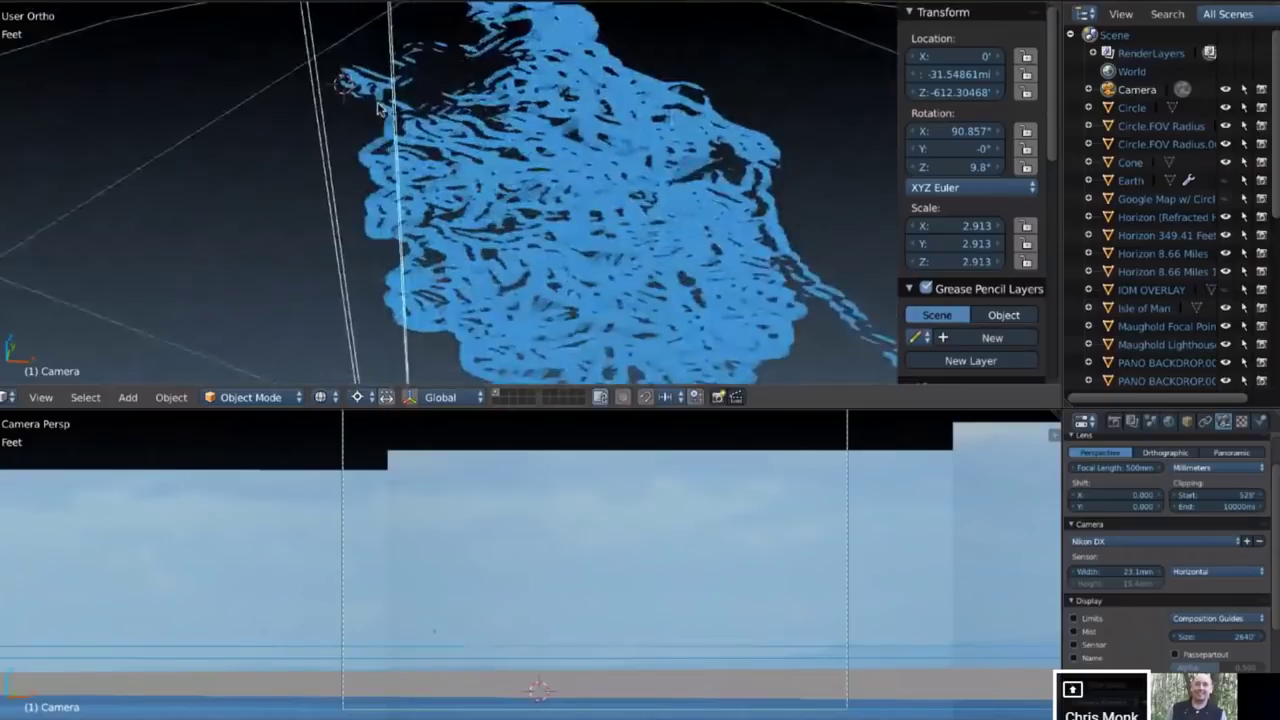
scroll(380, 108, "up", 2)
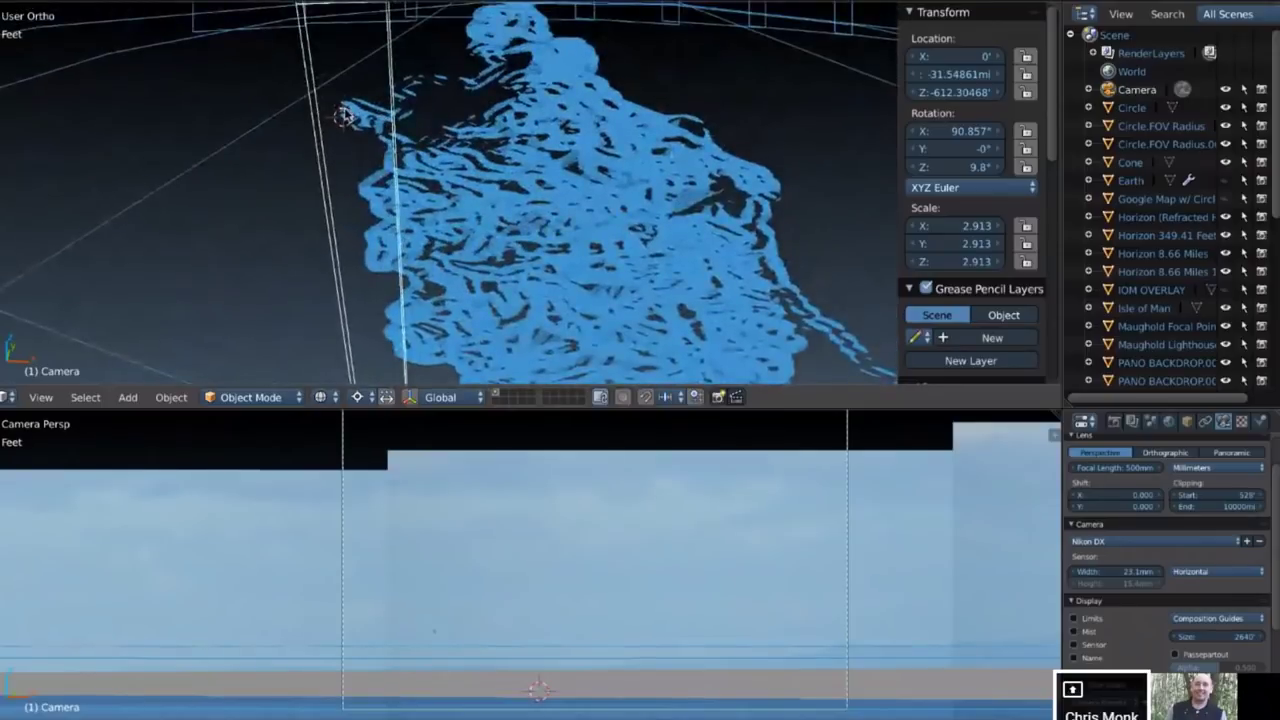
left_click(553, 697)
scroll(350, 101, "down", 5)
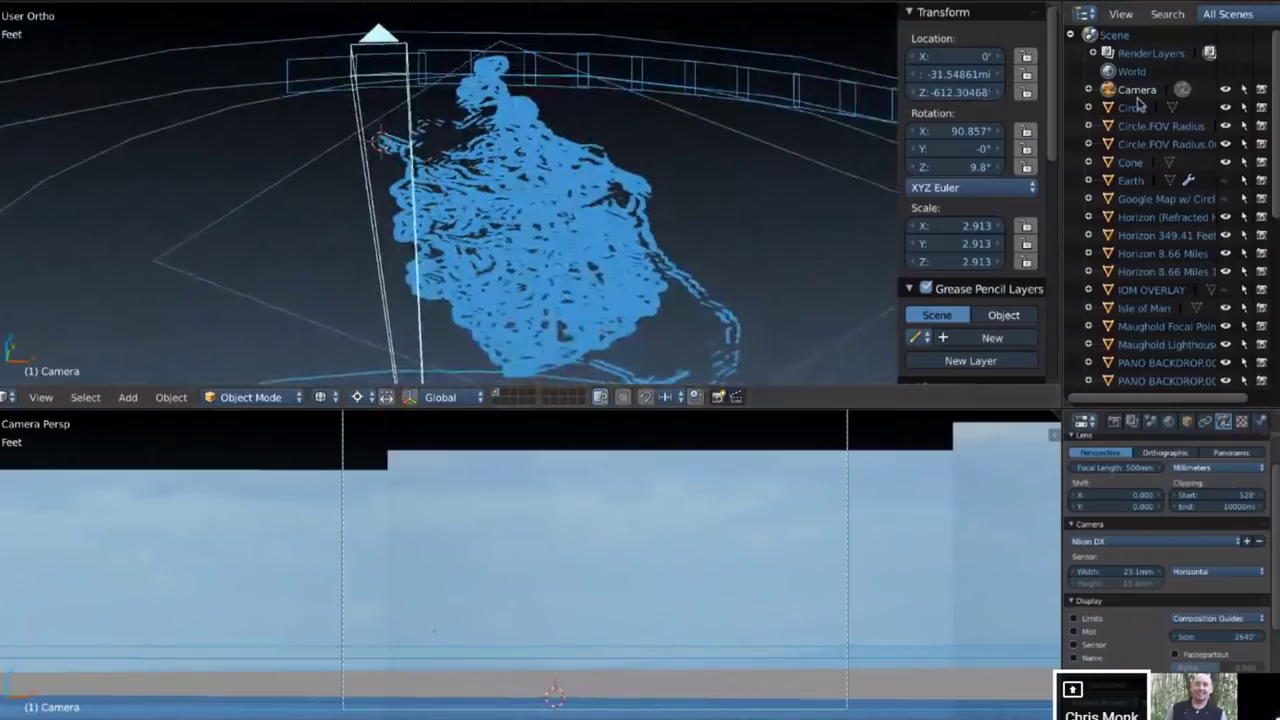
Rotate the camera to 12.8° on Z, past the island's headland, and hide the Isle of Man model
left_click_drag(966, 170, 966, 170)
scroll(738, 167, "up", 2, "ctrl")
scroll(738, 167, "down", 4, "shift")
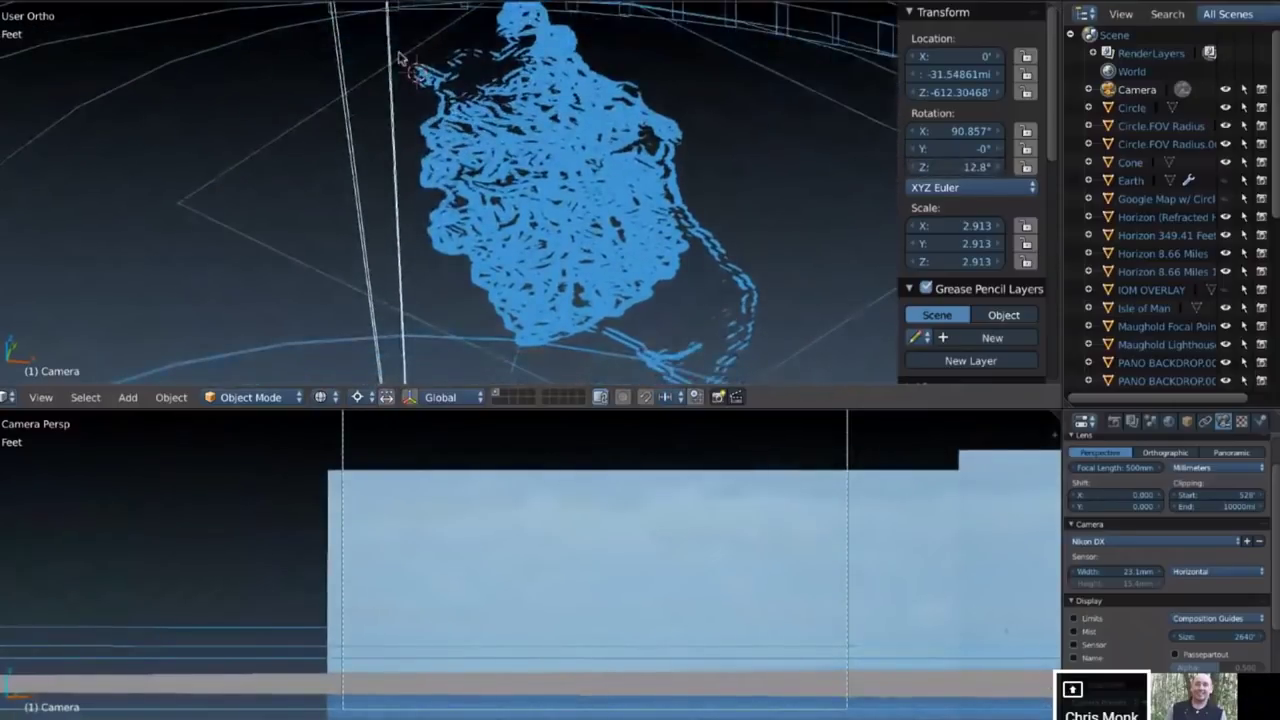
right_click(668, 688)
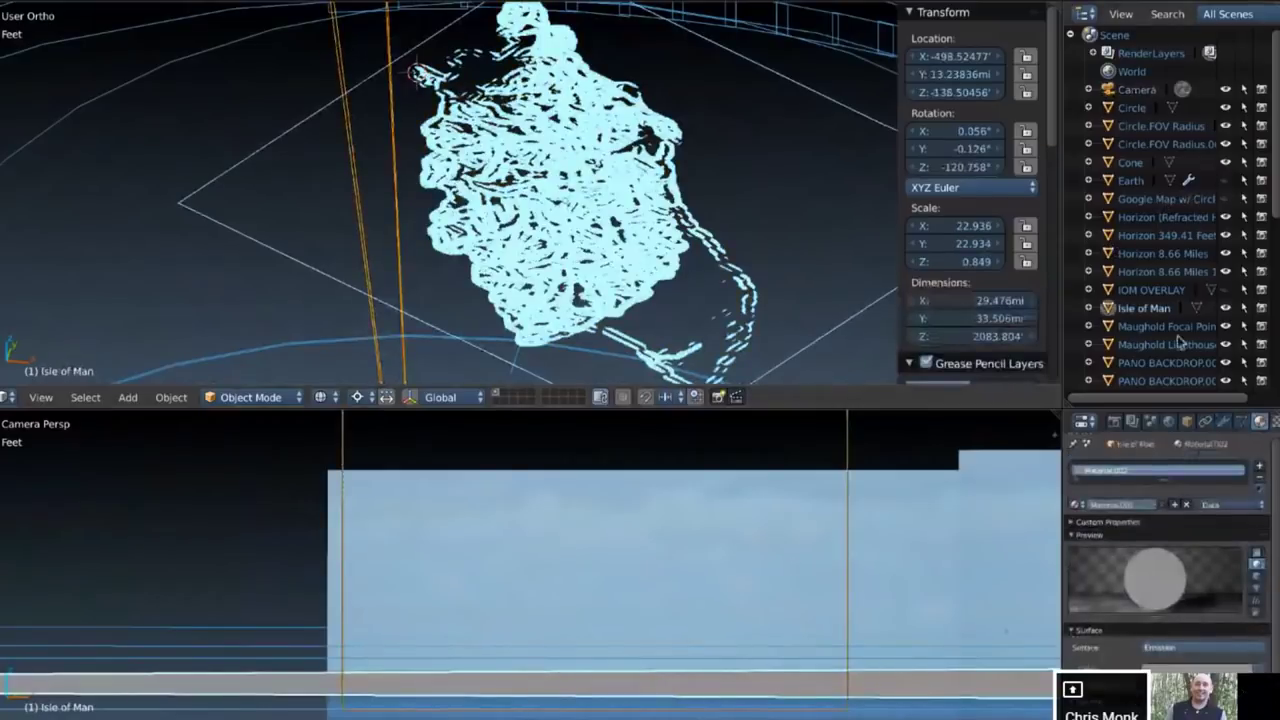
left_click(1225, 308)
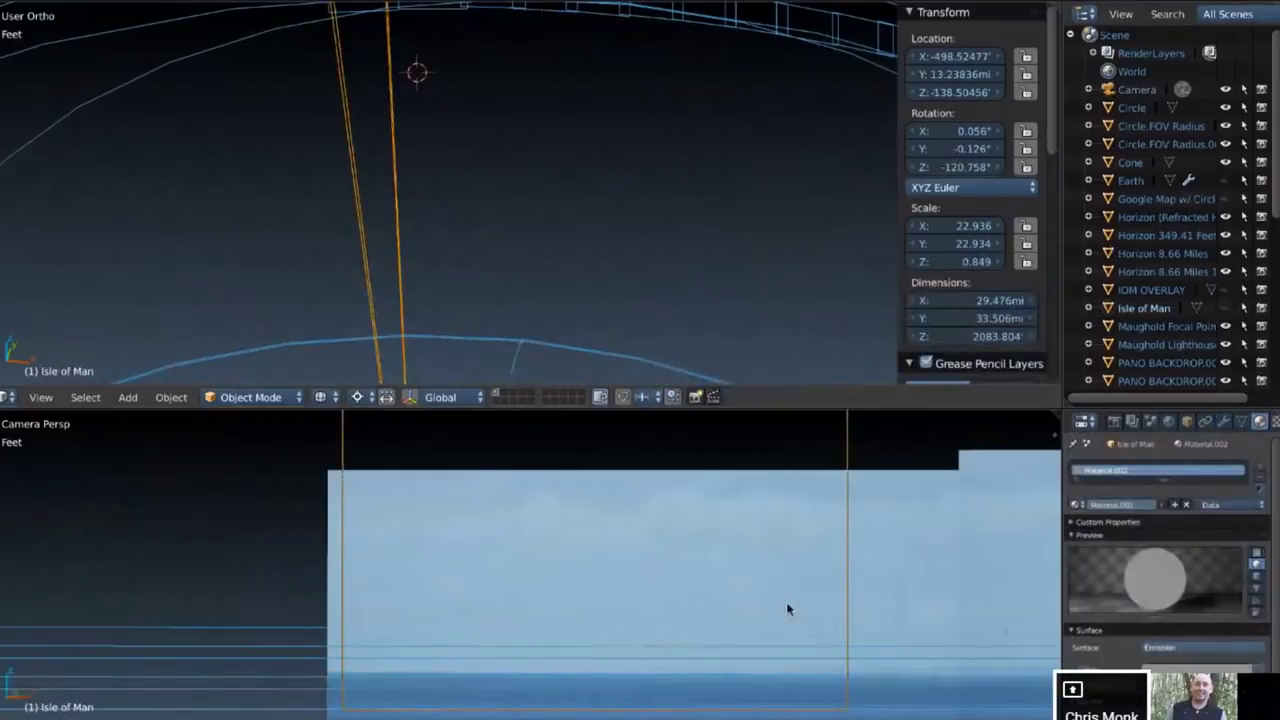
Examine the photo's horizon up close for land near the end of the panorama covered by the camera
scroll(787, 608, "down", 3, "shift")
scroll(787, 608, "right", 5, "ctrl")
scroll(786, 608, "right", 3, "ctrl")
scroll(786, 608, "up", 1)
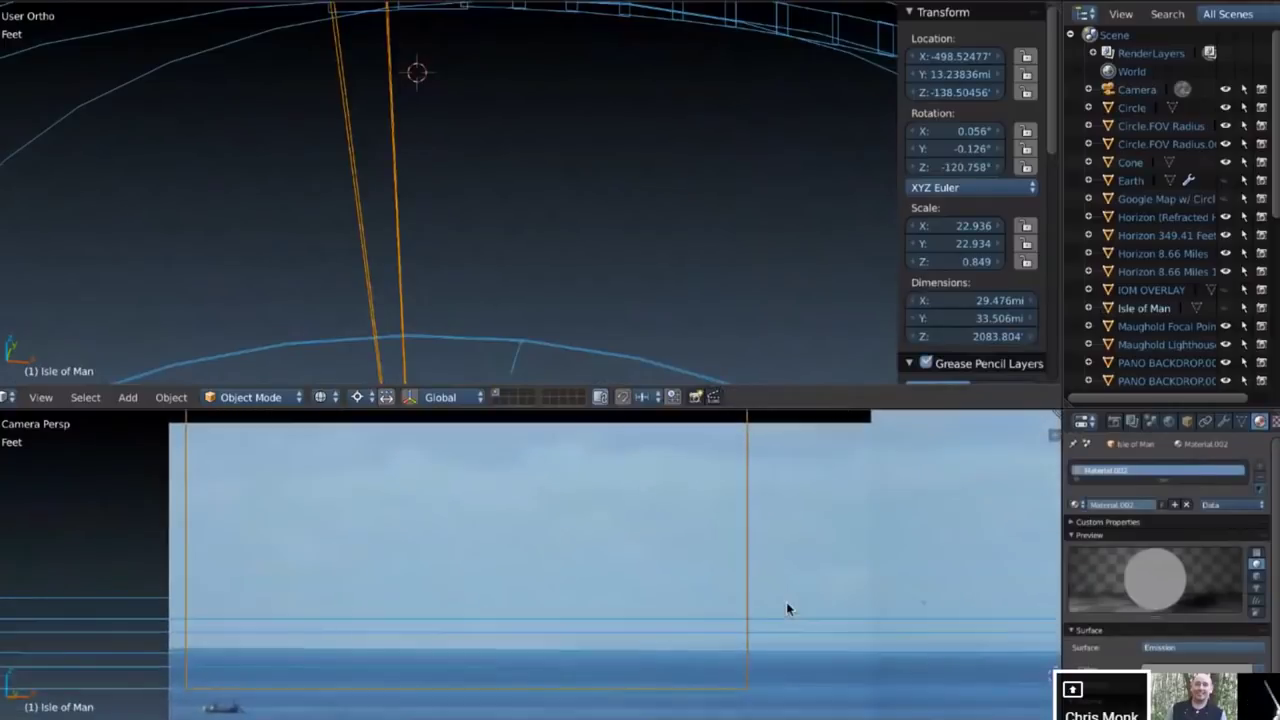
scroll(786, 608, "up", 2)
scroll(786, 608, "down", 3, "shift")
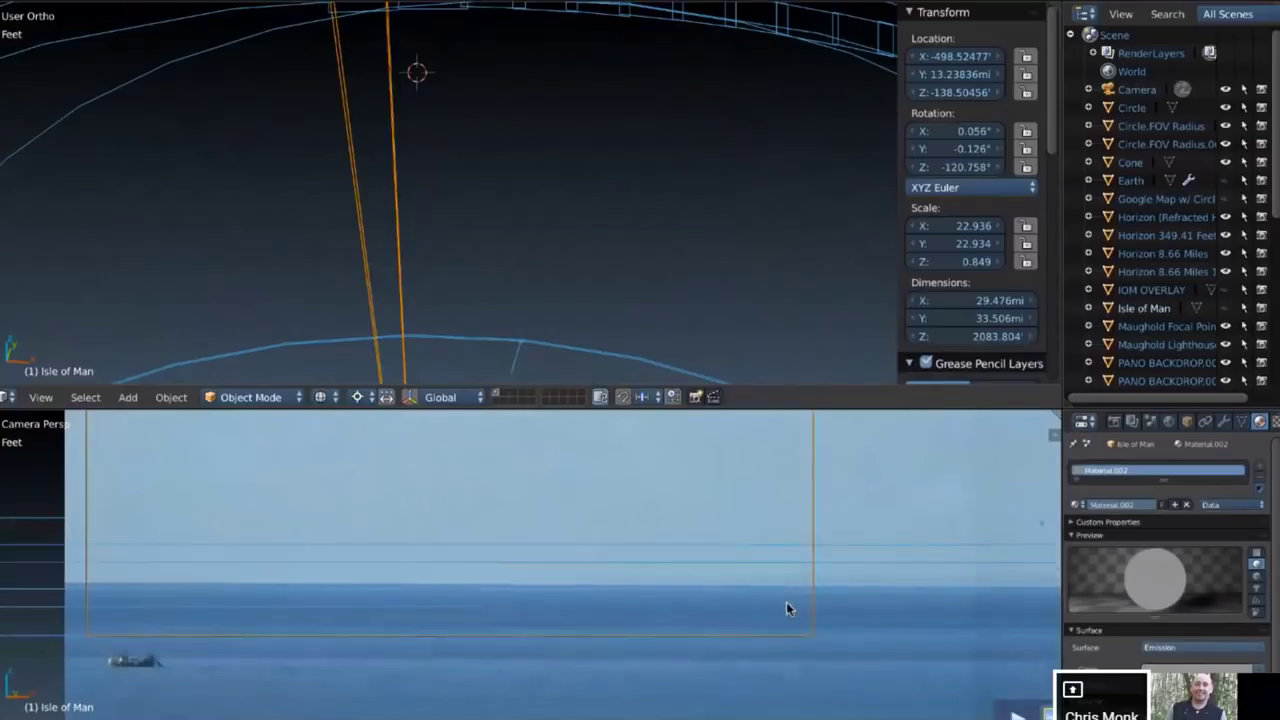
scroll(786, 608, "up", 4)
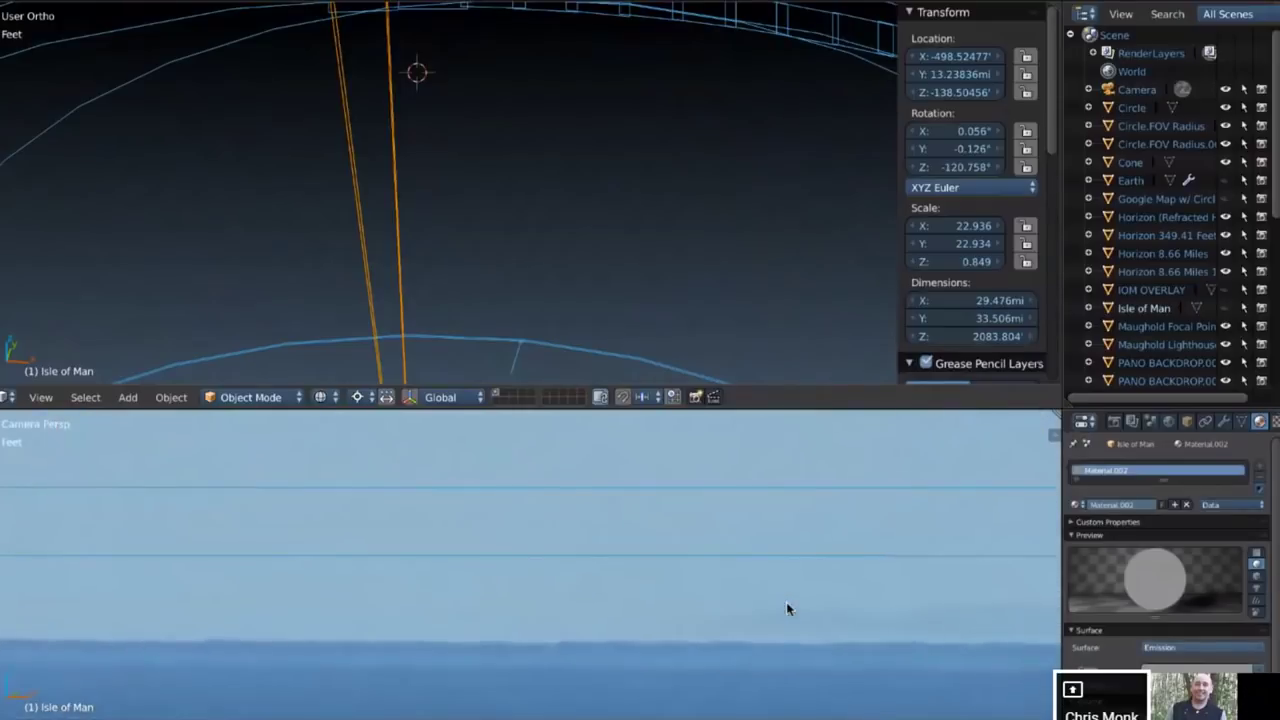
scroll(786, 608, "left", 4, "ctrl")
scroll(786, 606, "right", 6, "ctrl")
scroll(798, 610, "left", 8, "ctrl")
scroll(818, 600, "left", 5, "ctrl")
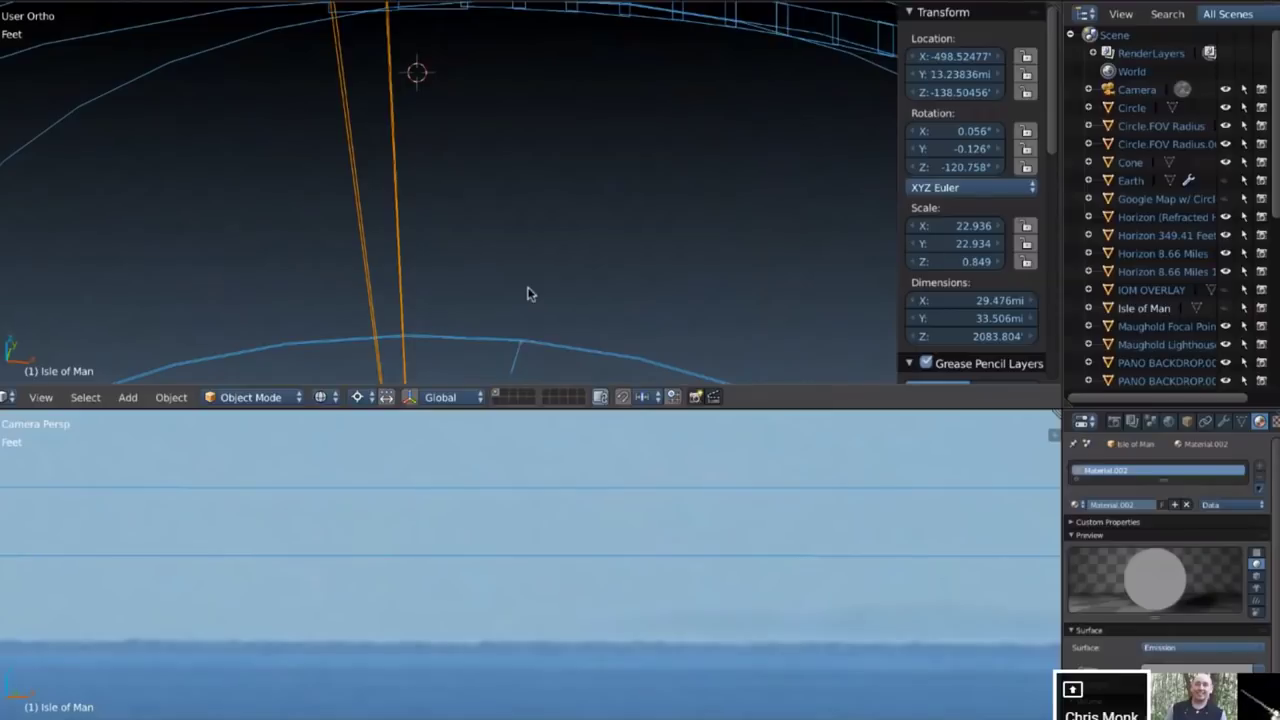
Rotate the camera to -19° on Z and inspect the horizon at the opposite end of the panorama
scroll(530, 294, "down", 5)
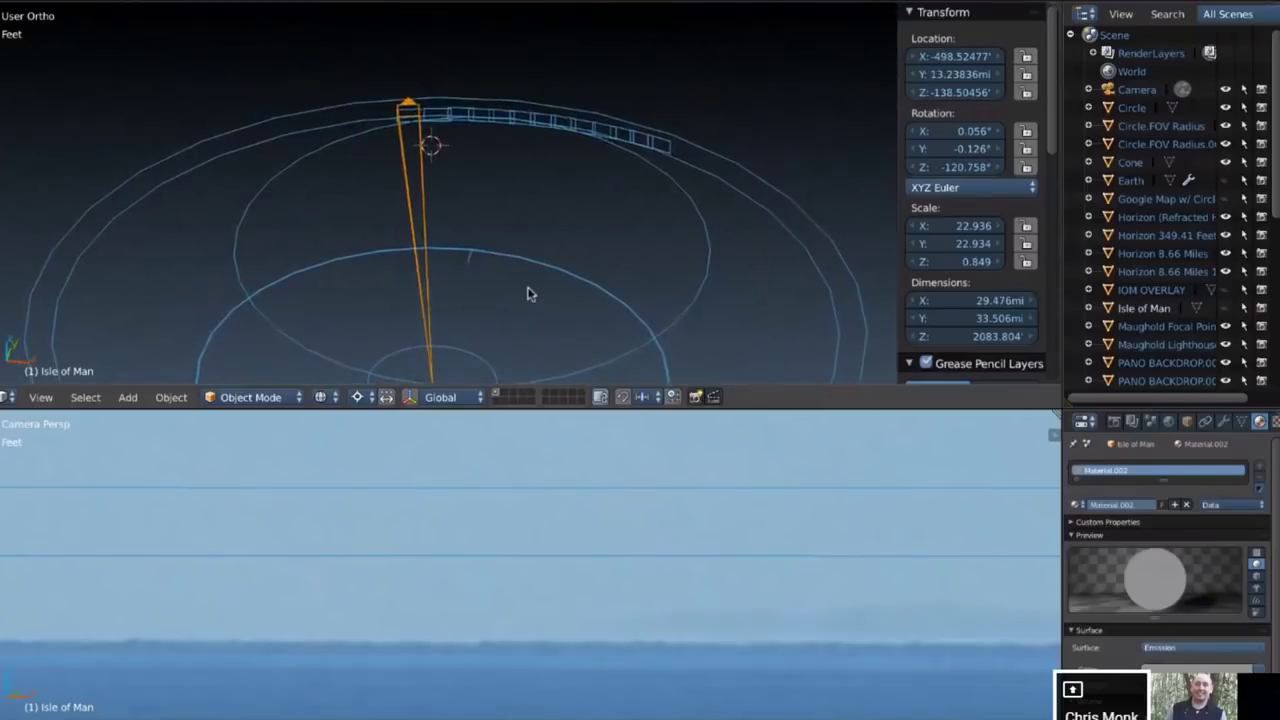
scroll(530, 294, "down", 2, "shift")
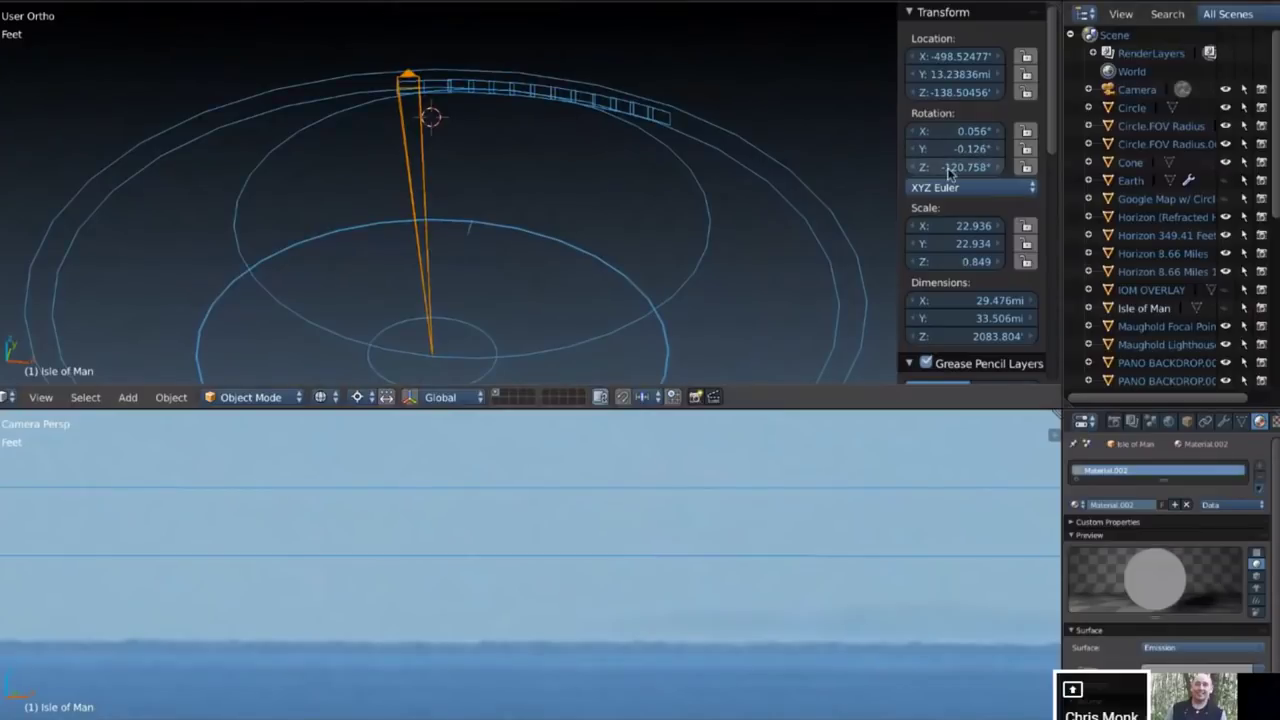
left_click_drag(955, 170, 950, 172)
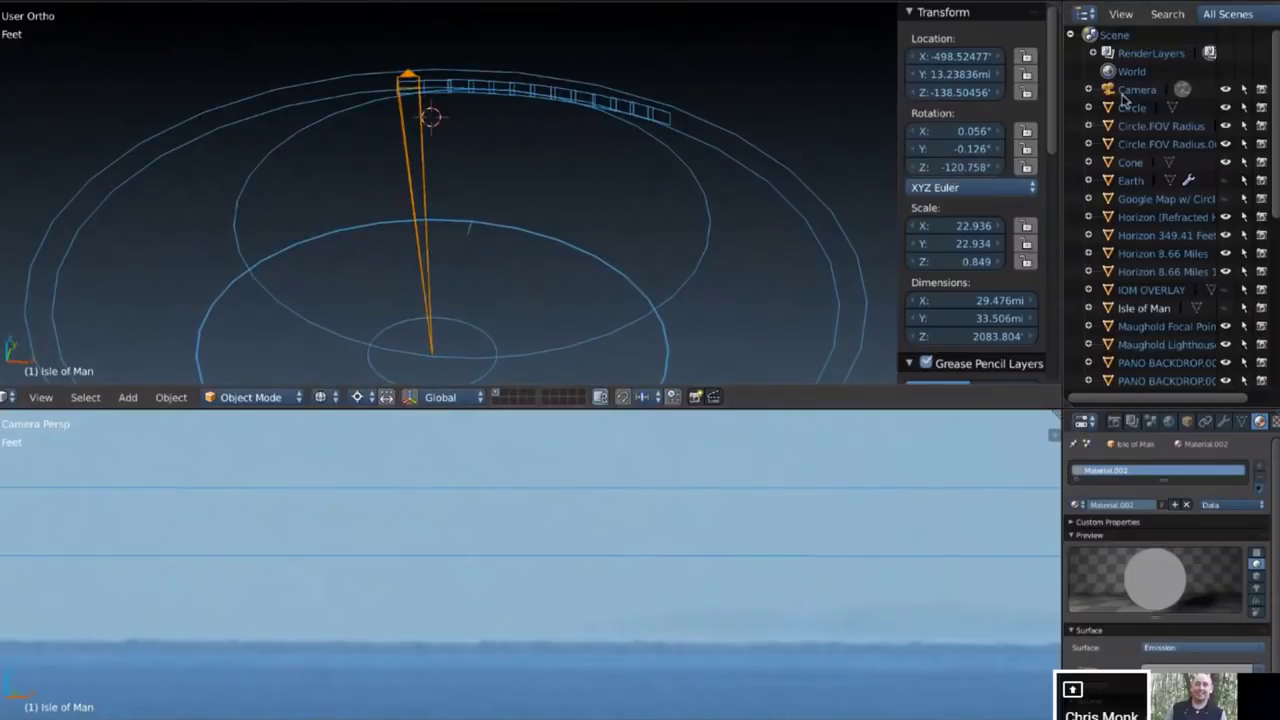
left_click(1135, 90)
left_click_drag(968, 168, 965, 170)
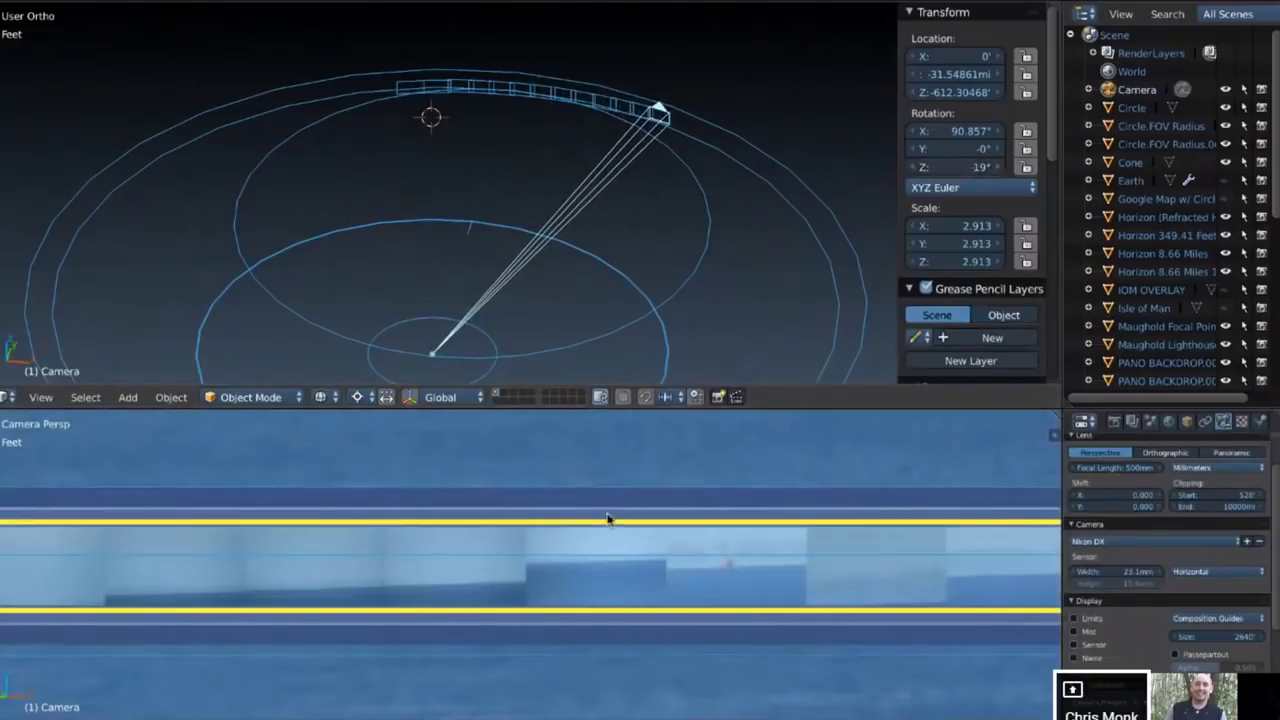
scroll(627, 530, "down", 5)
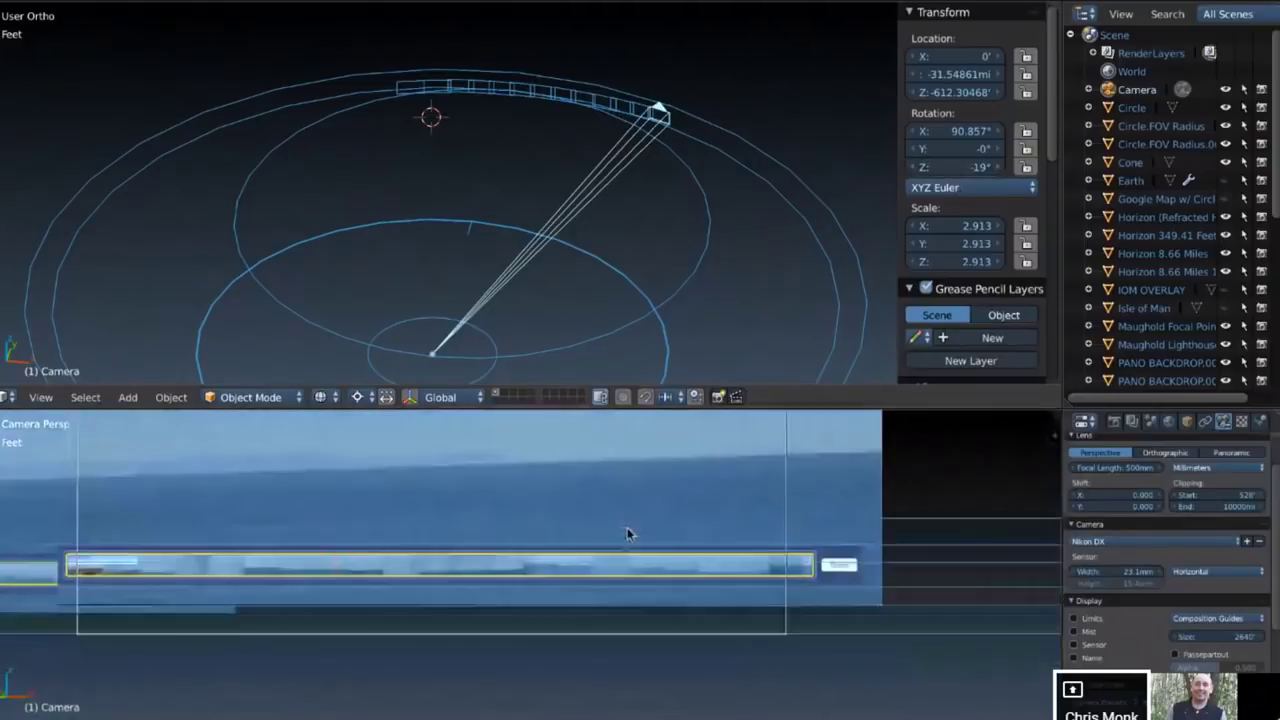
scroll(627, 533, "left", 3, "ctrl")
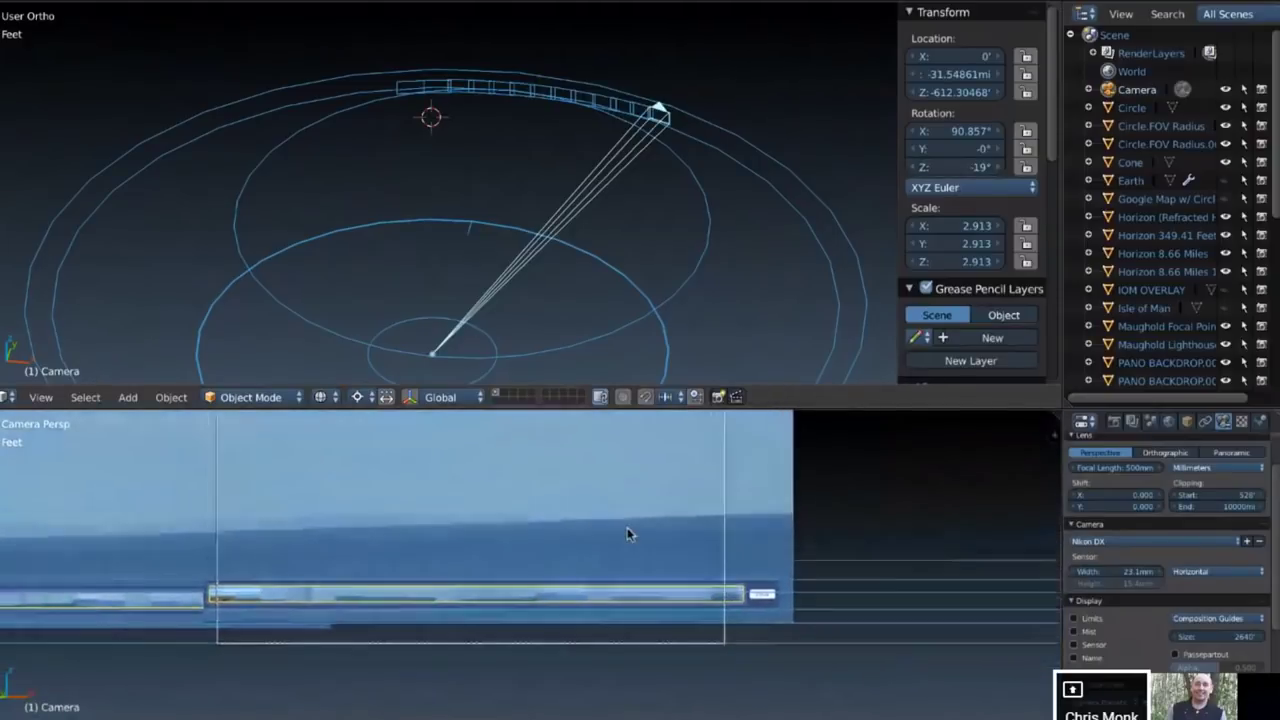
scroll(627, 533, "left", 2, "ctrl")
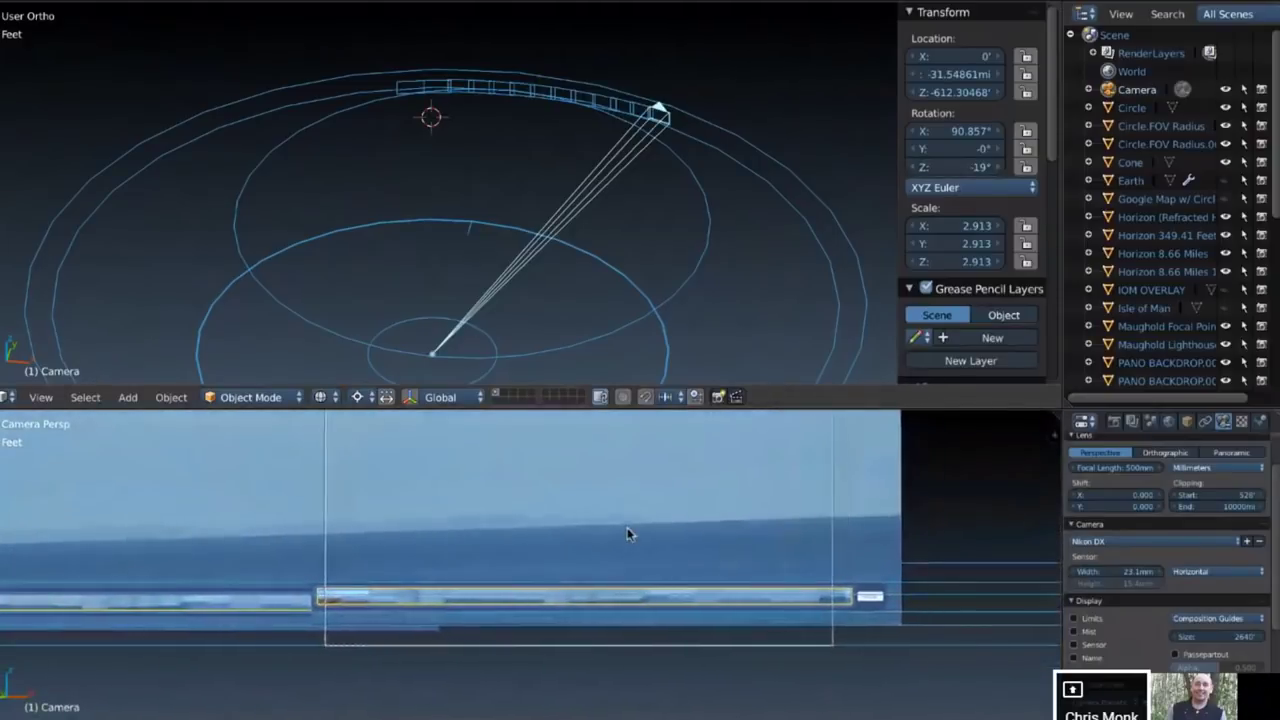
Mark a point on the photo's horizon with the 3D cursor in the enlarged camera view
scroll(627, 533, "up", 3)
scroll(627, 533, "up", 1)
left_click(721, 482)
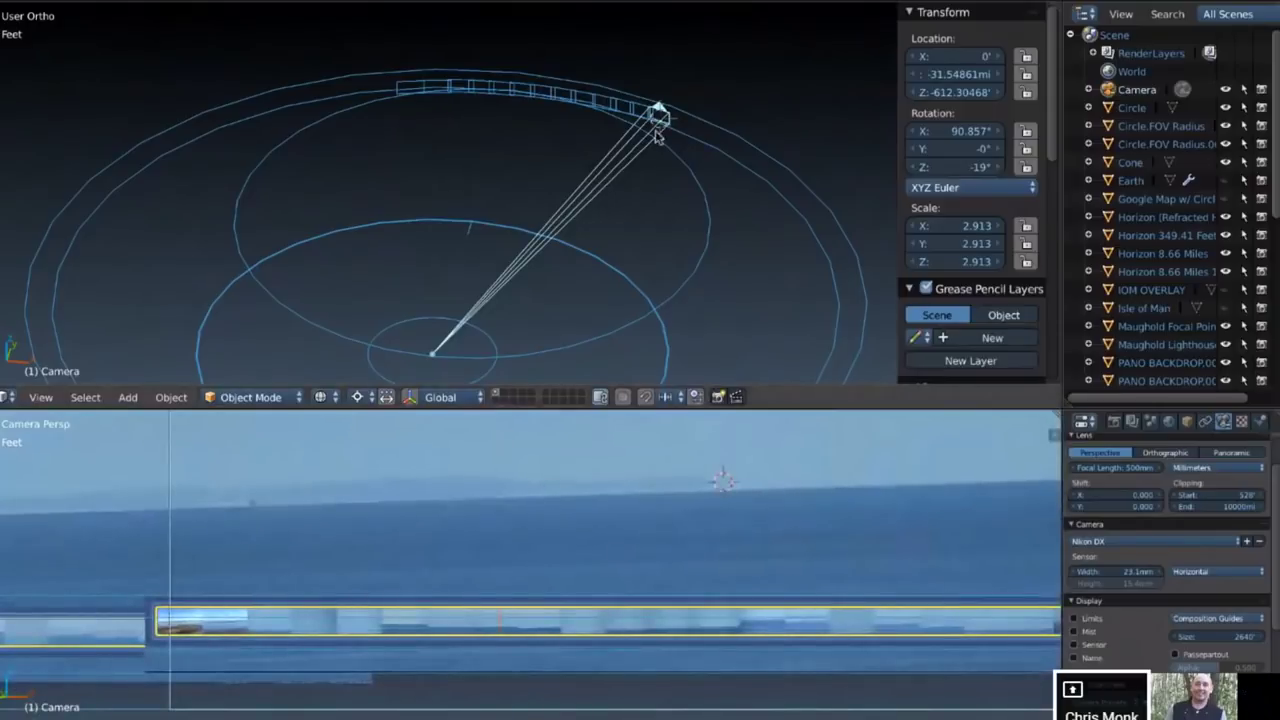
Show the Isle of Man model and compare its position with the camera's sight lines in the overview
key("KP_8")
key("KP_8")
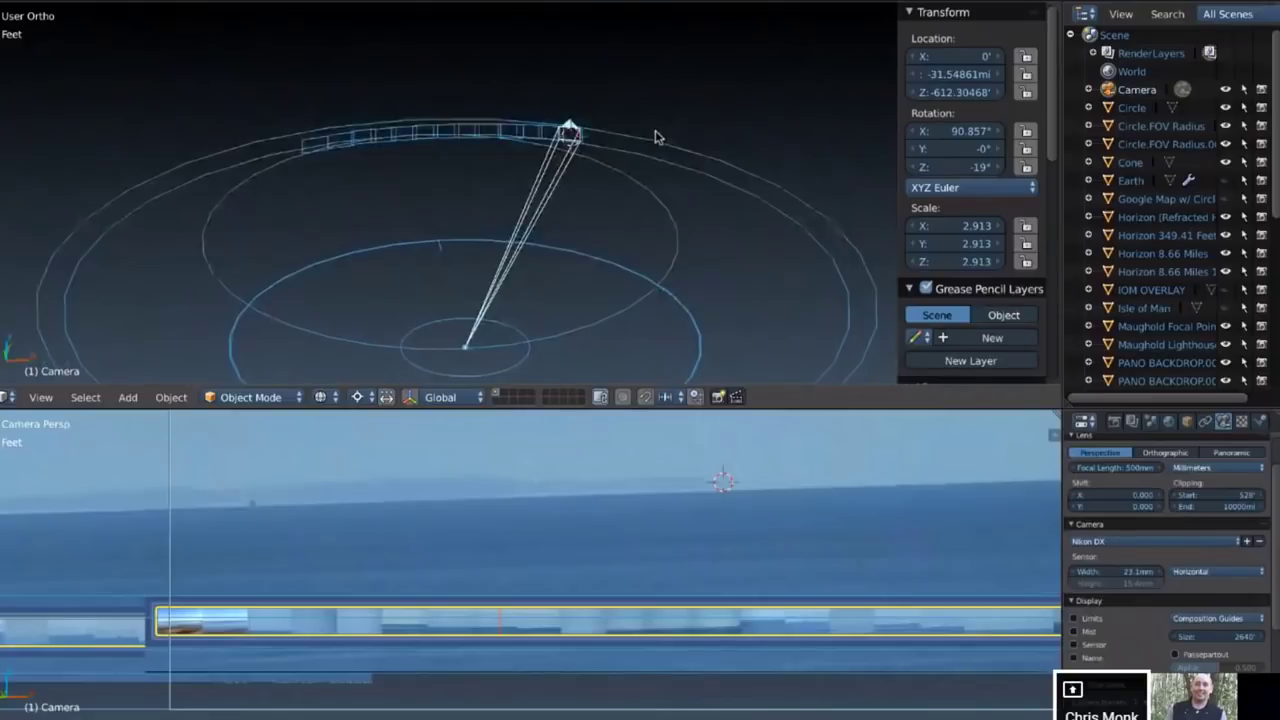
scroll(655, 137, "up", 3)
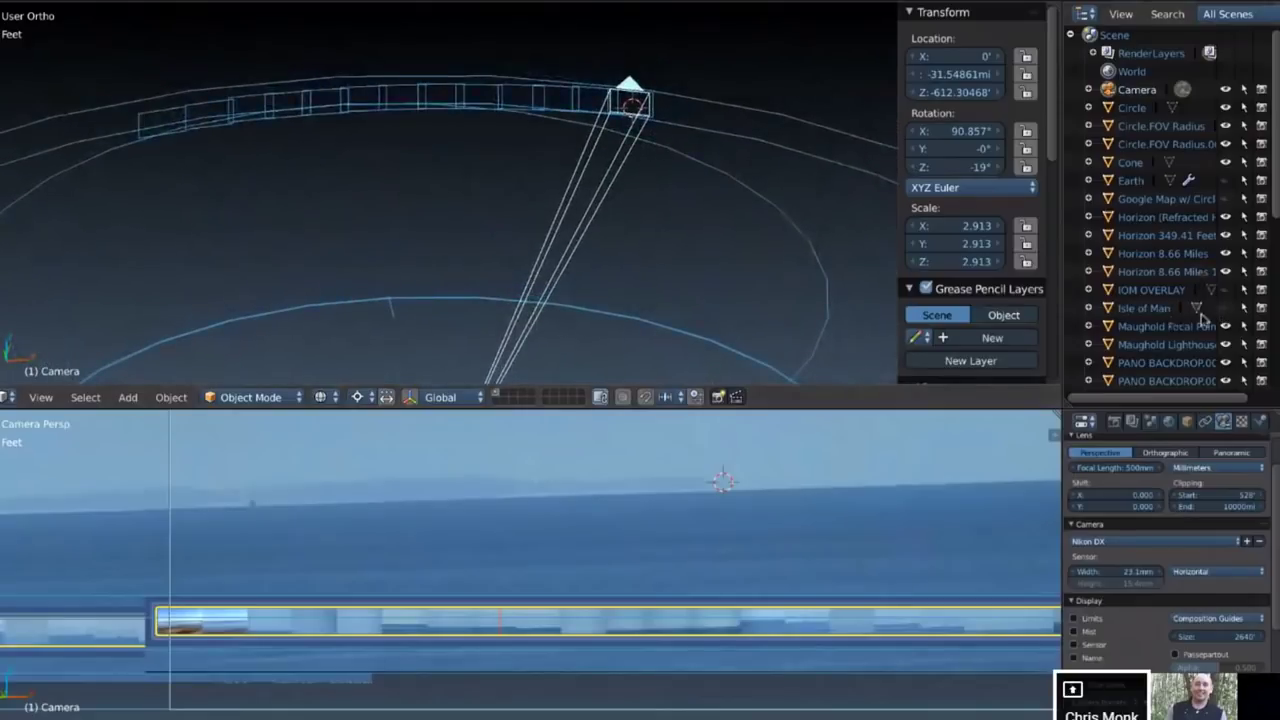
left_click(1225, 308)
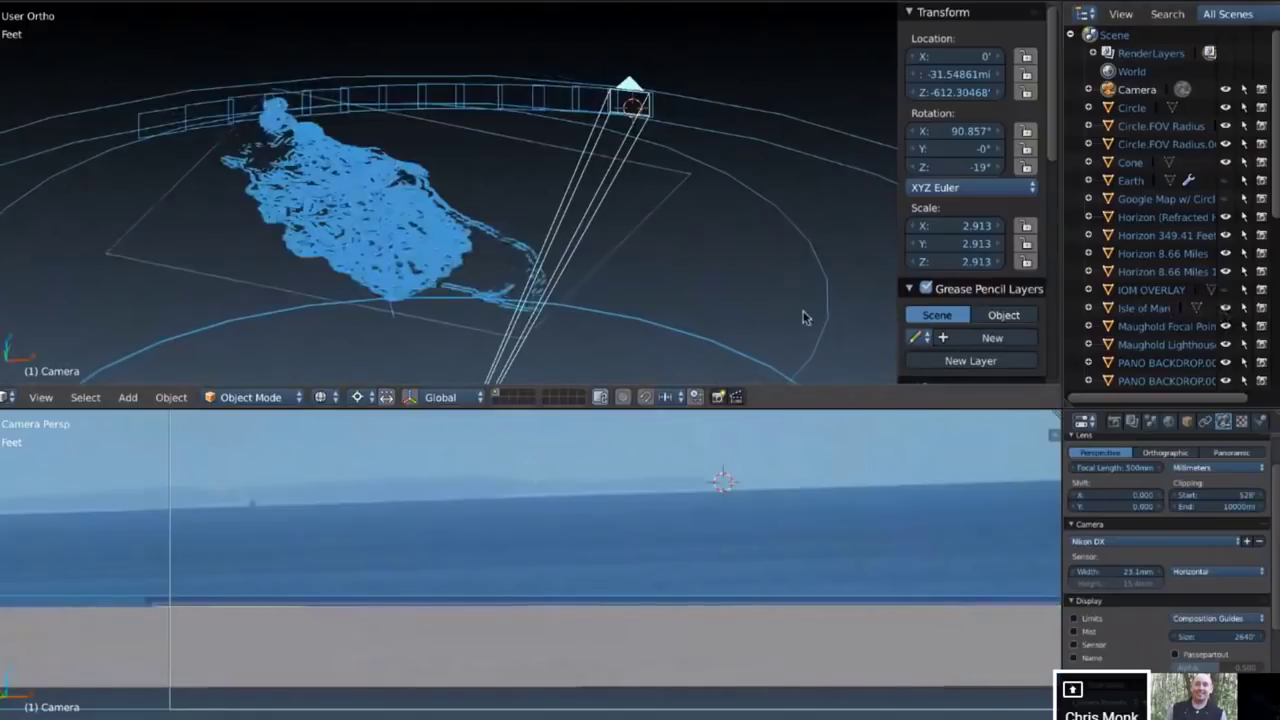
key("KP_4")
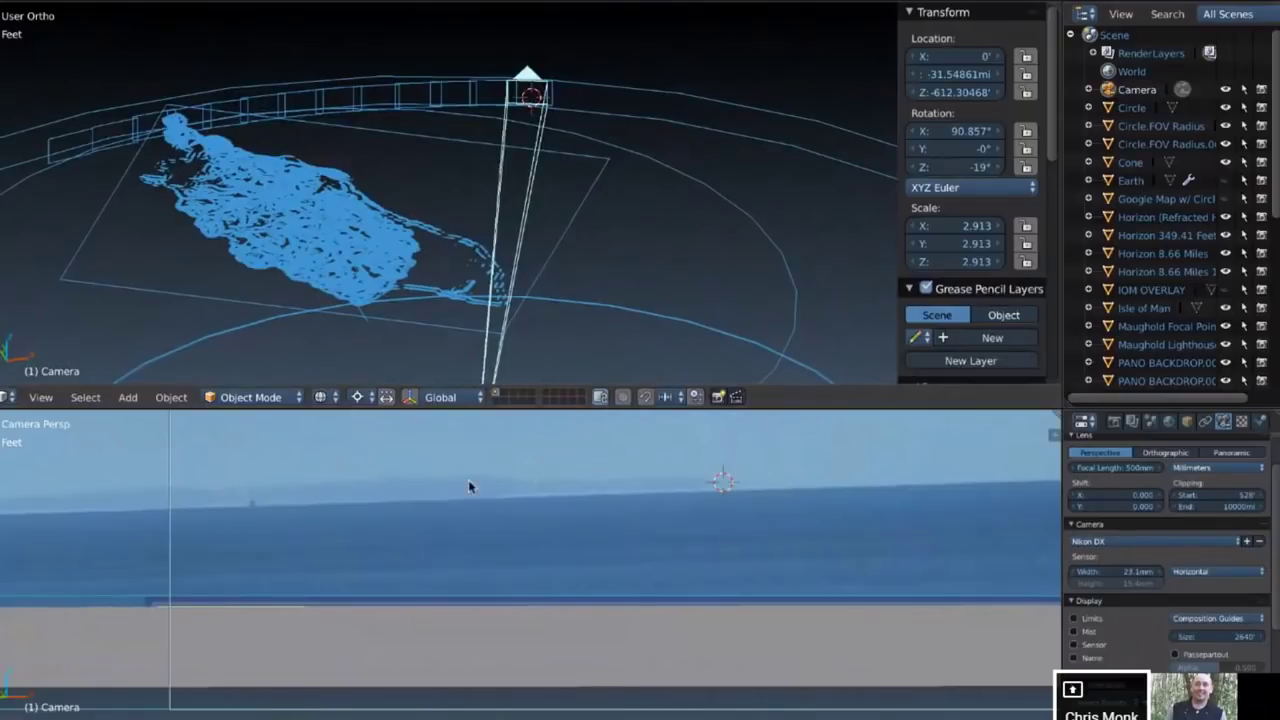
Examine the faint land along the photo's horizon and the ship in front of it up close
scroll(563, 490, "up", 6, "ctrl")
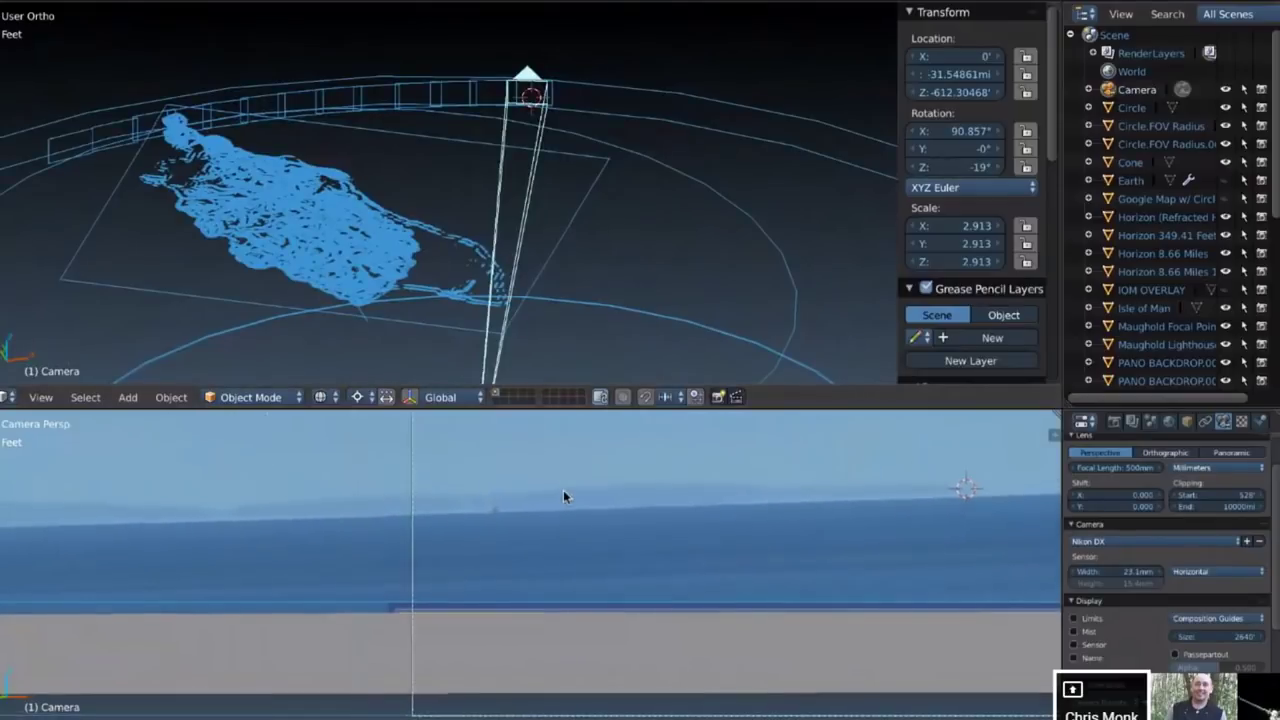
scroll(563, 490, "up", 3, "ctrl")
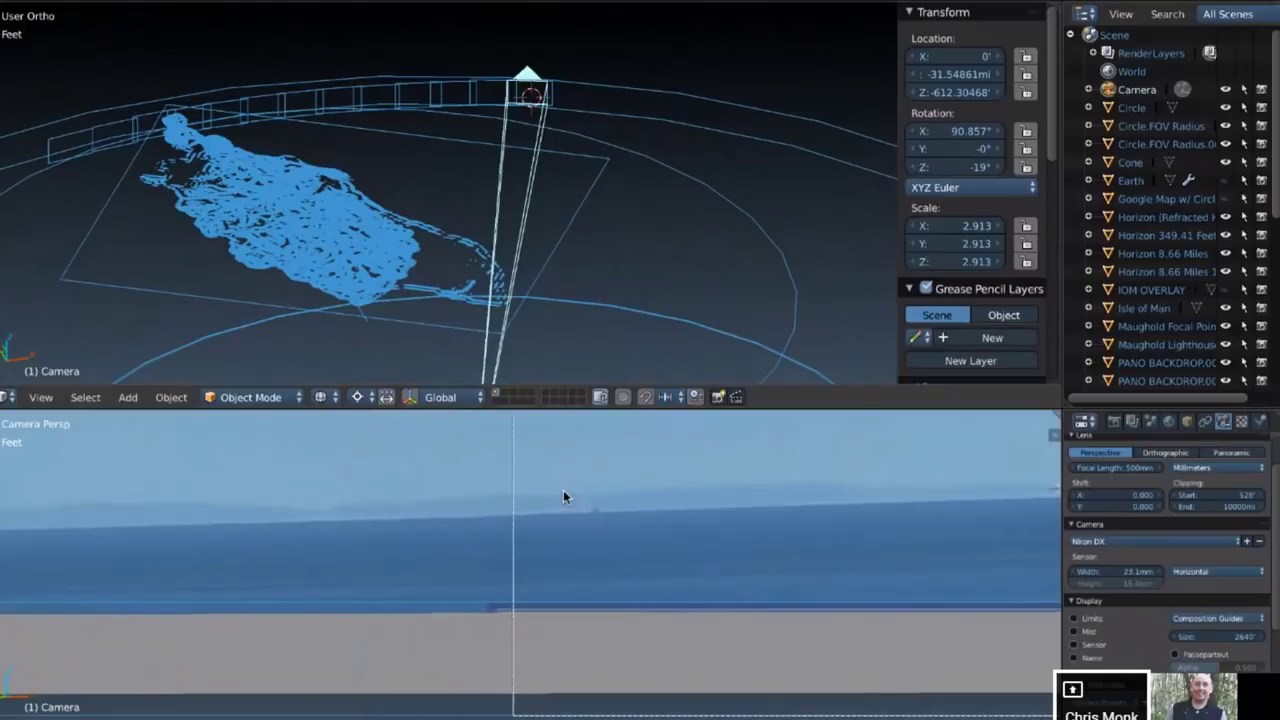
scroll(563, 495, "up", 3, "ctrl")
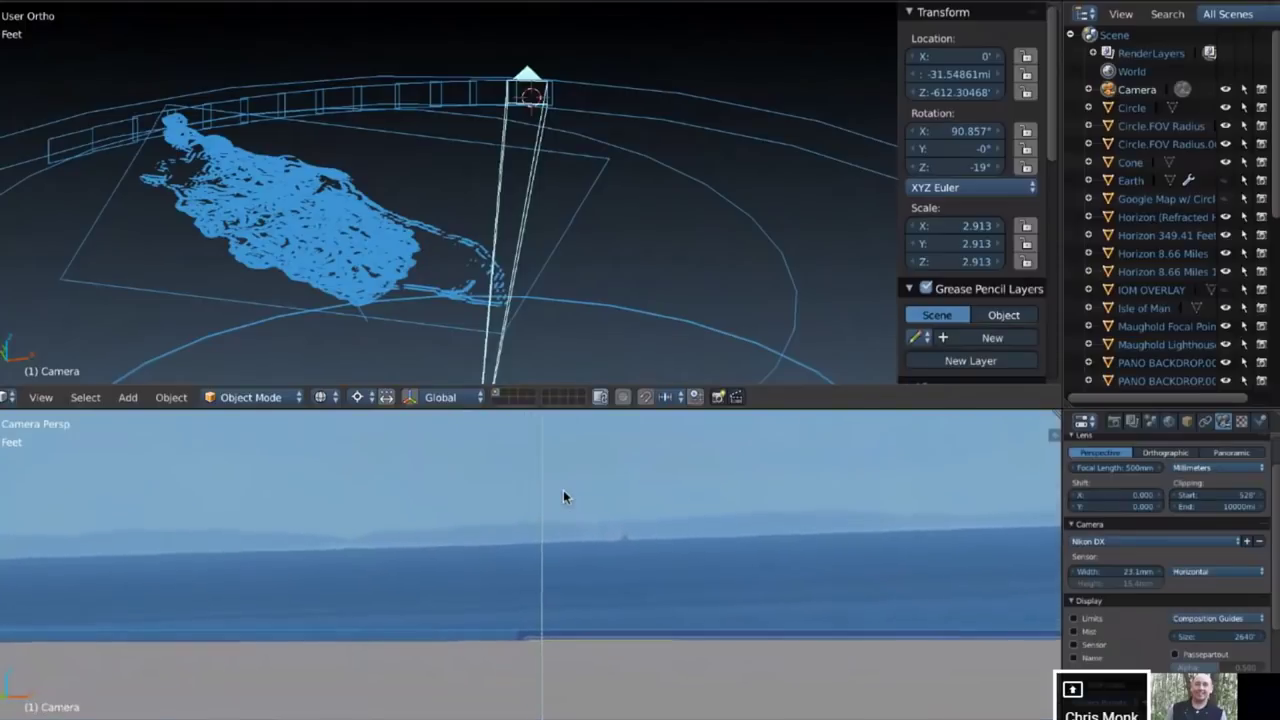
scroll(563, 496, "down", 5, "ctrl")
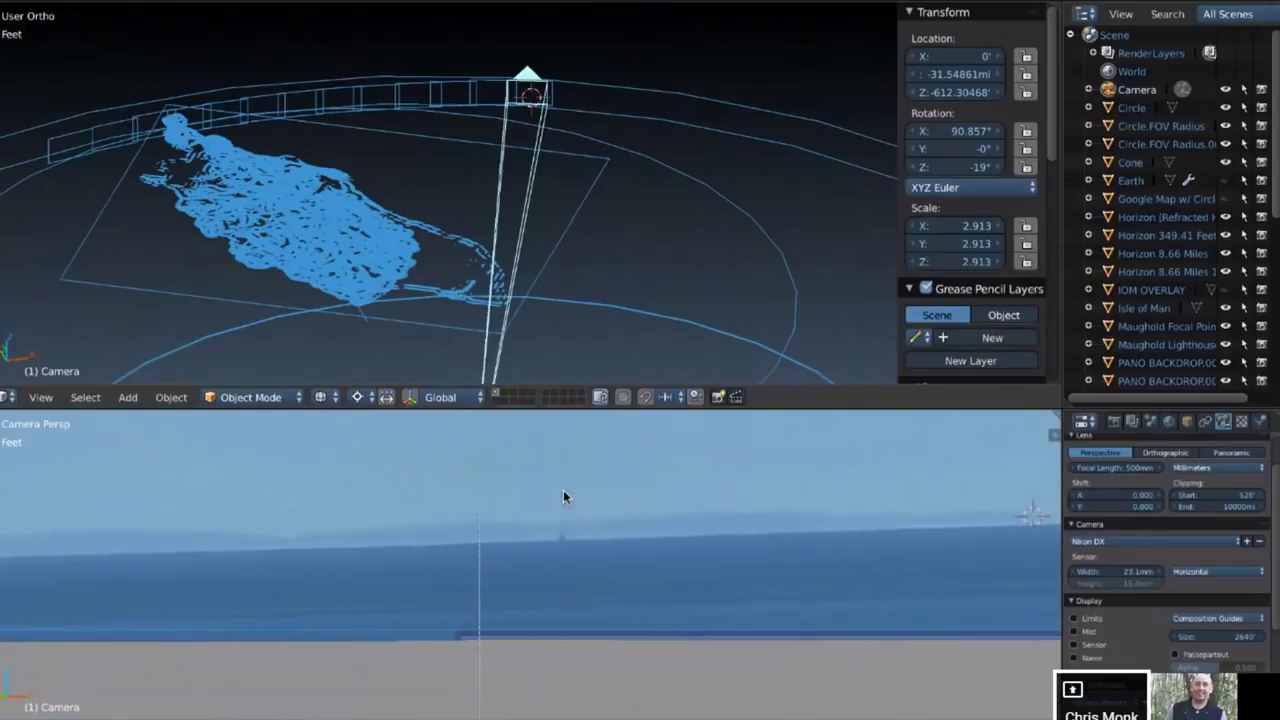
scroll(563, 496, "down", 3, "ctrl")
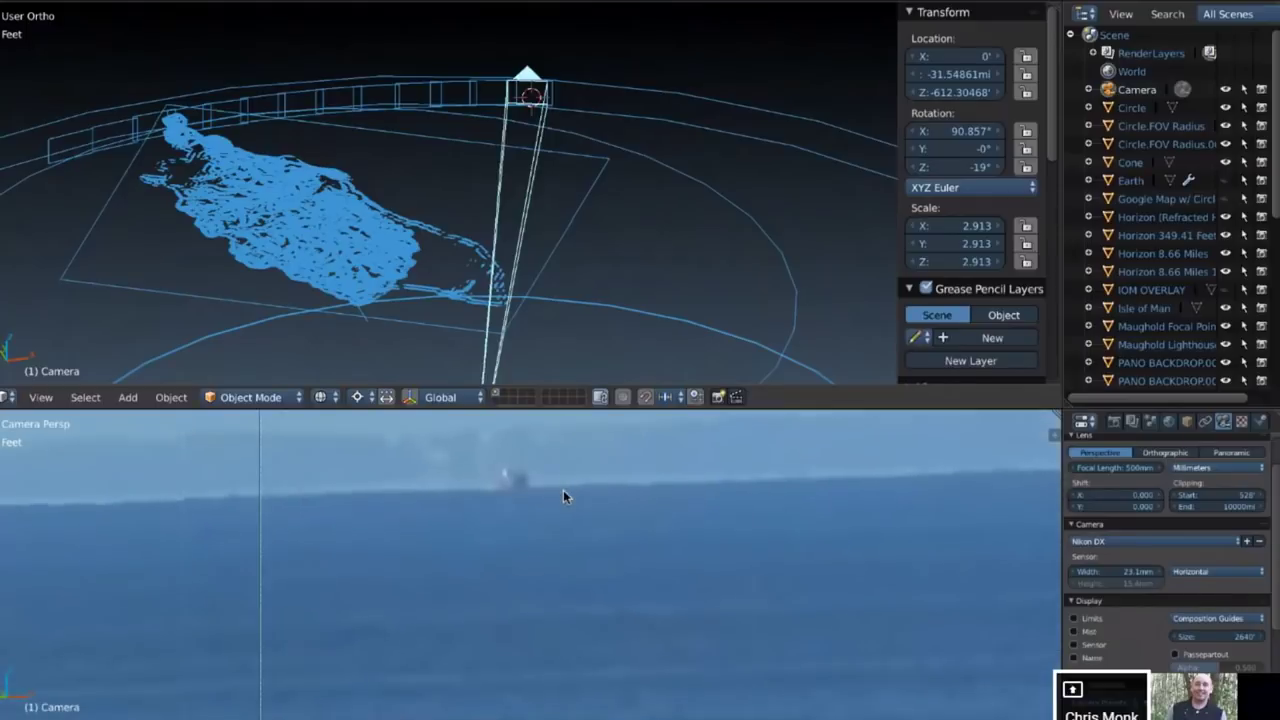
scroll(563, 496, "down", 1, "ctrl")
scroll(563, 496, "up", 3)
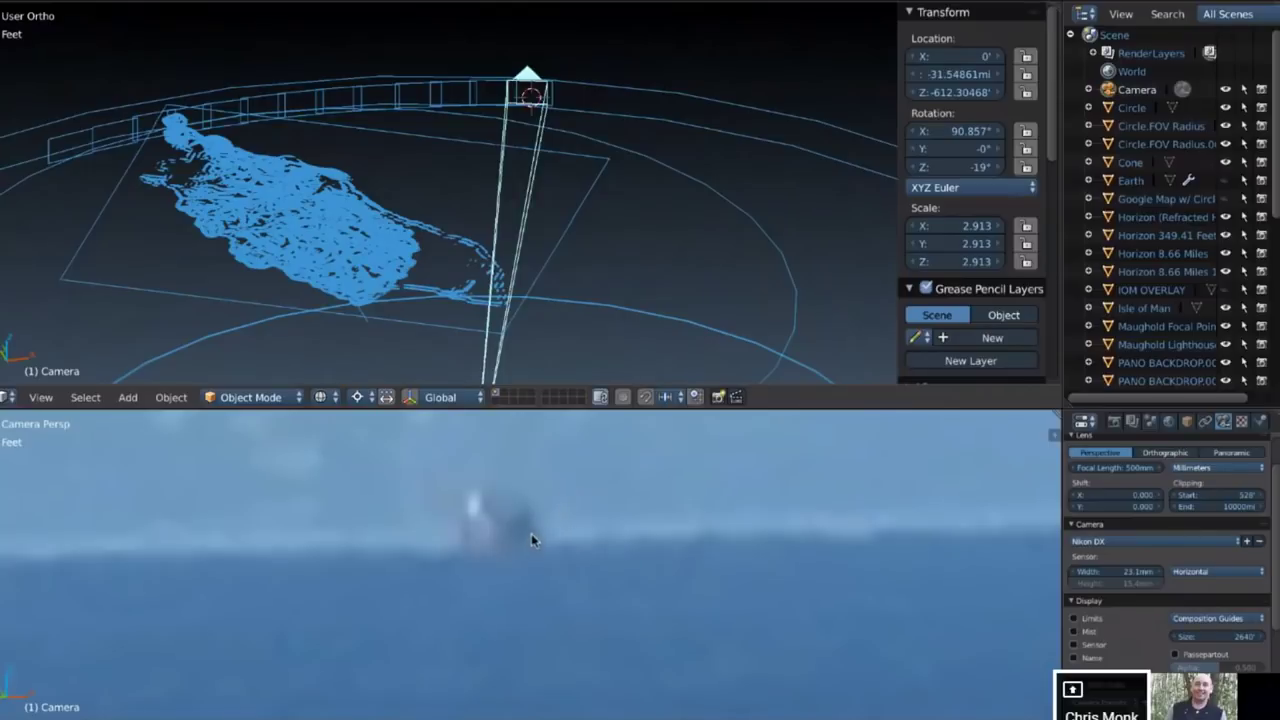
scroll(535, 536, "up", 2)
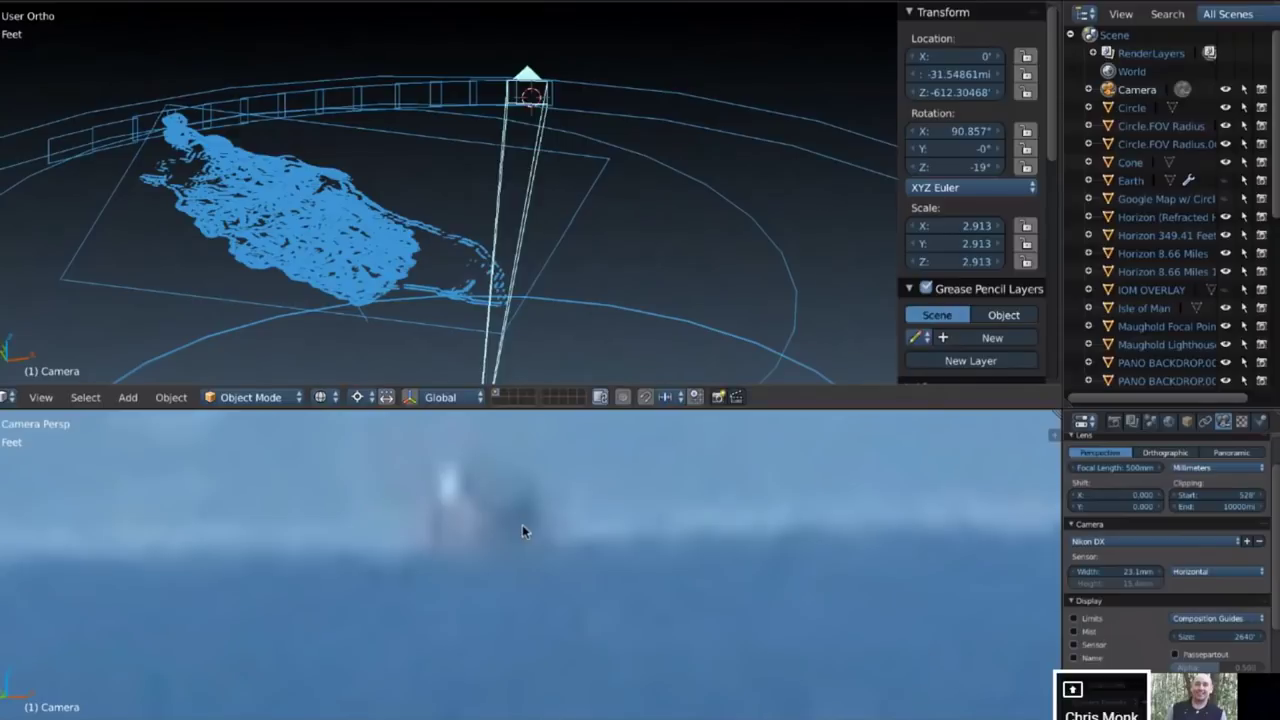
Mark points across the ship with the 3D cursor, plus a spot between the island and the panorama in the overview
left_click(429, 523)
left_click(469, 525)
left_click(518, 522)
left_click(528, 521)
left_click(473, 521)
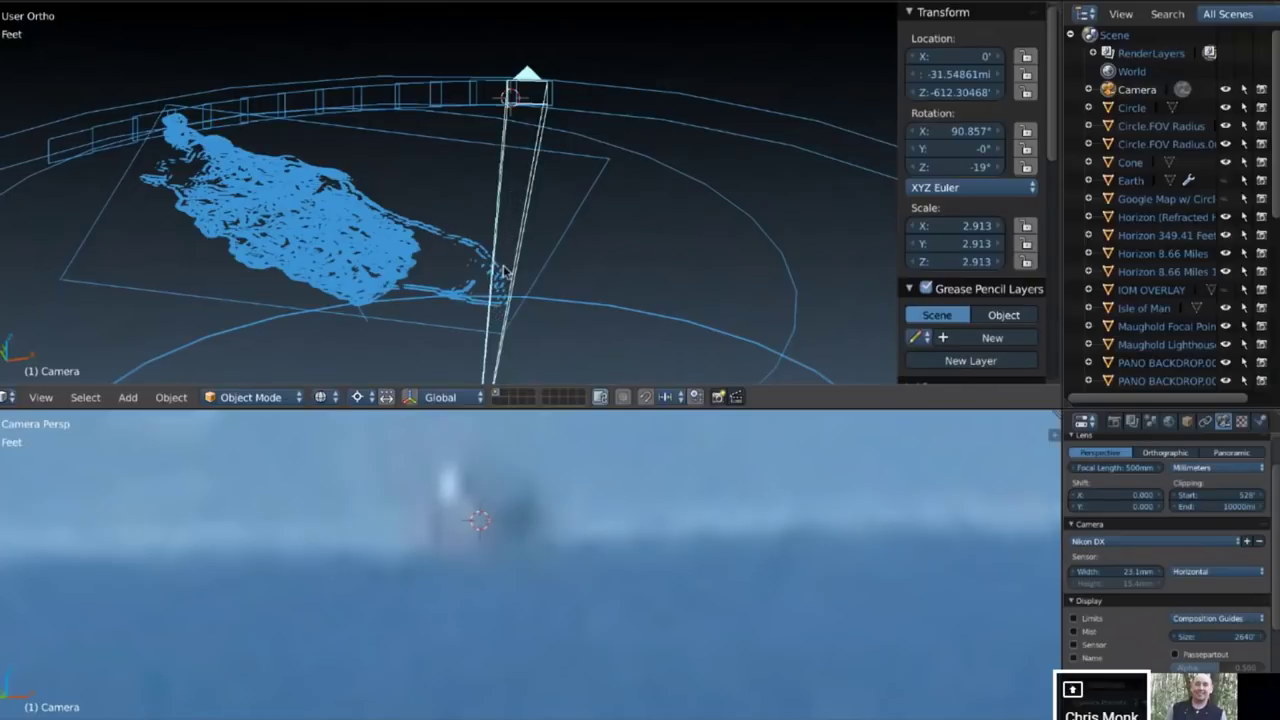
left_click(510, 203)
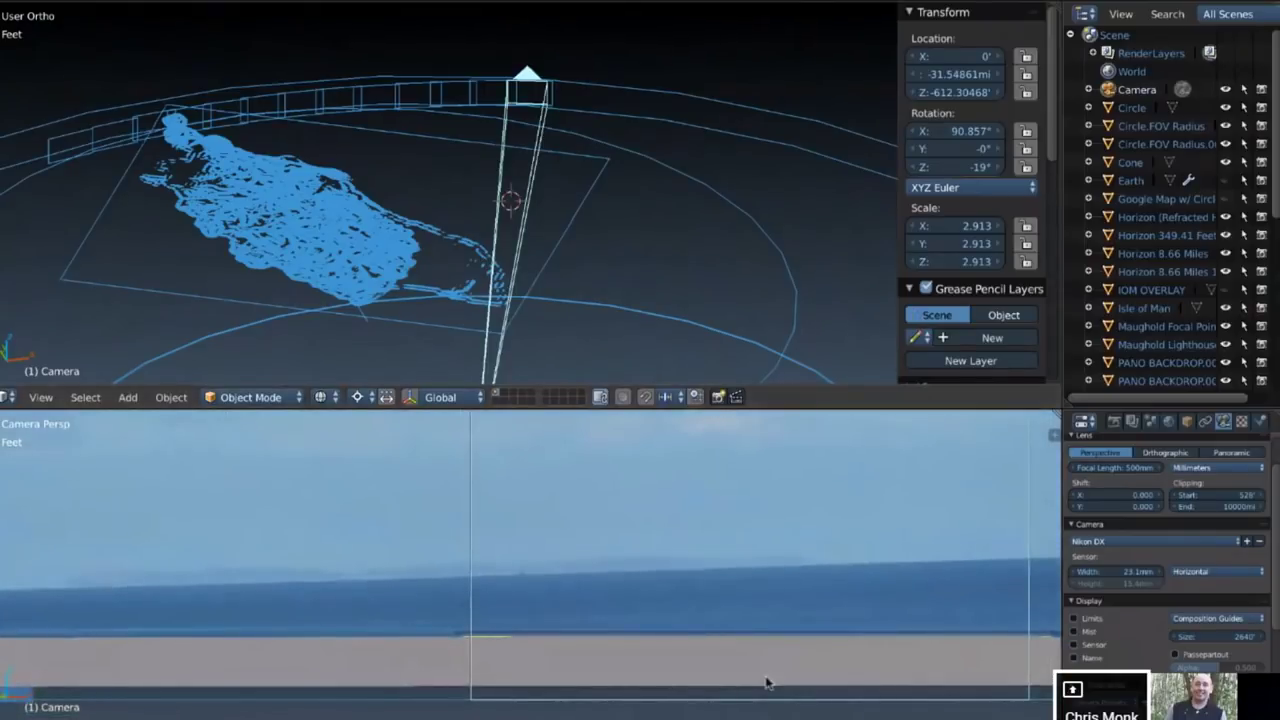
Hide the Isle of Man model and rotate the camera to 6.6° on Z
left_click(1143, 308)
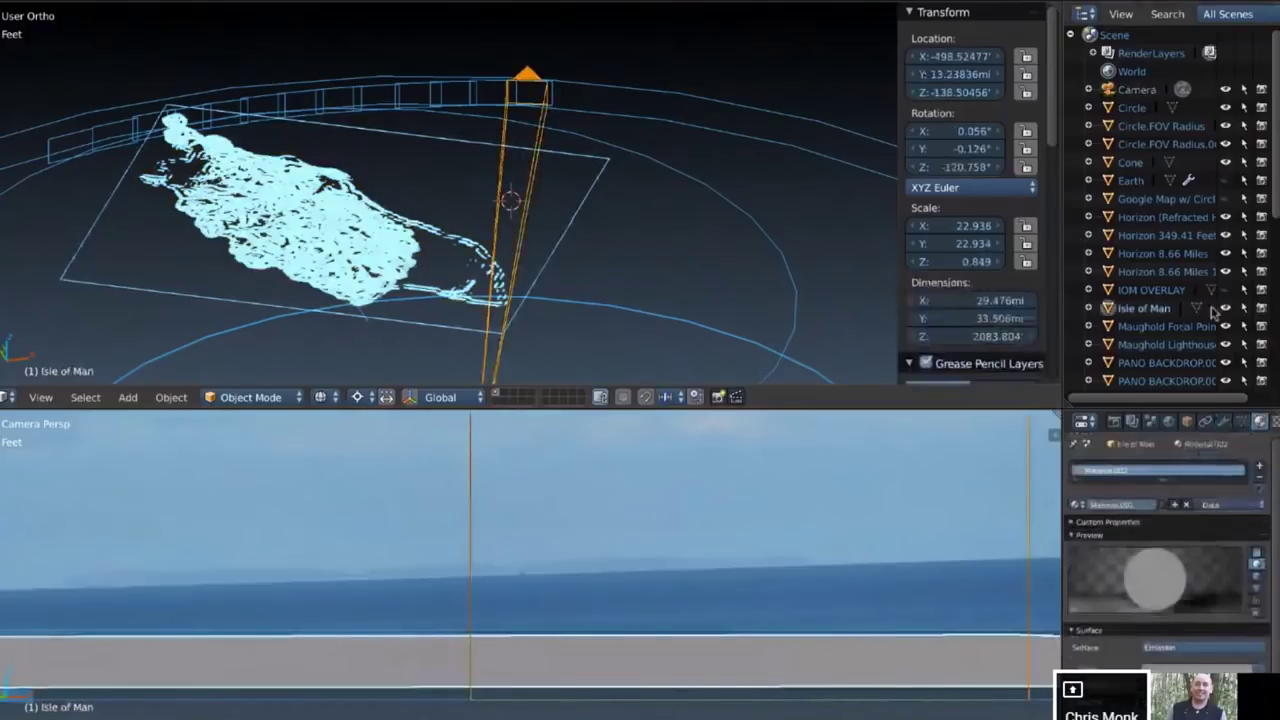
left_click(1225, 308)
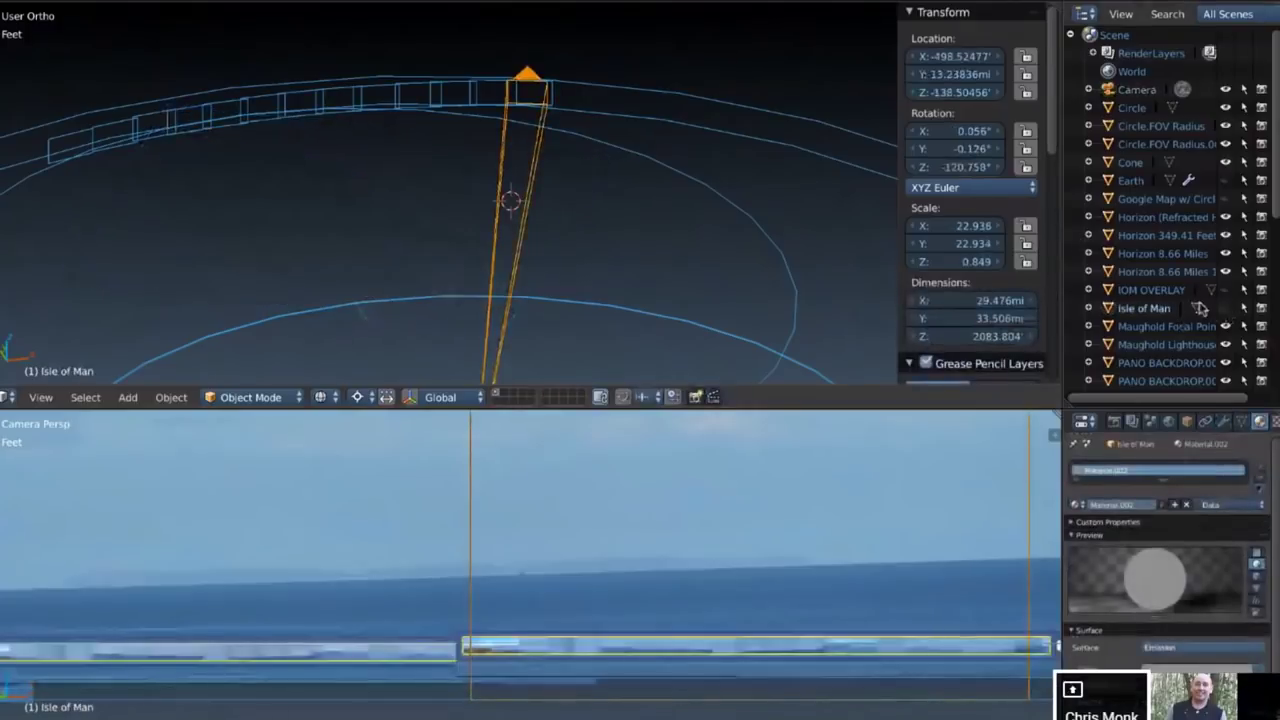
left_click(1136, 89)
left_click_drag(972, 170, 972, 170)
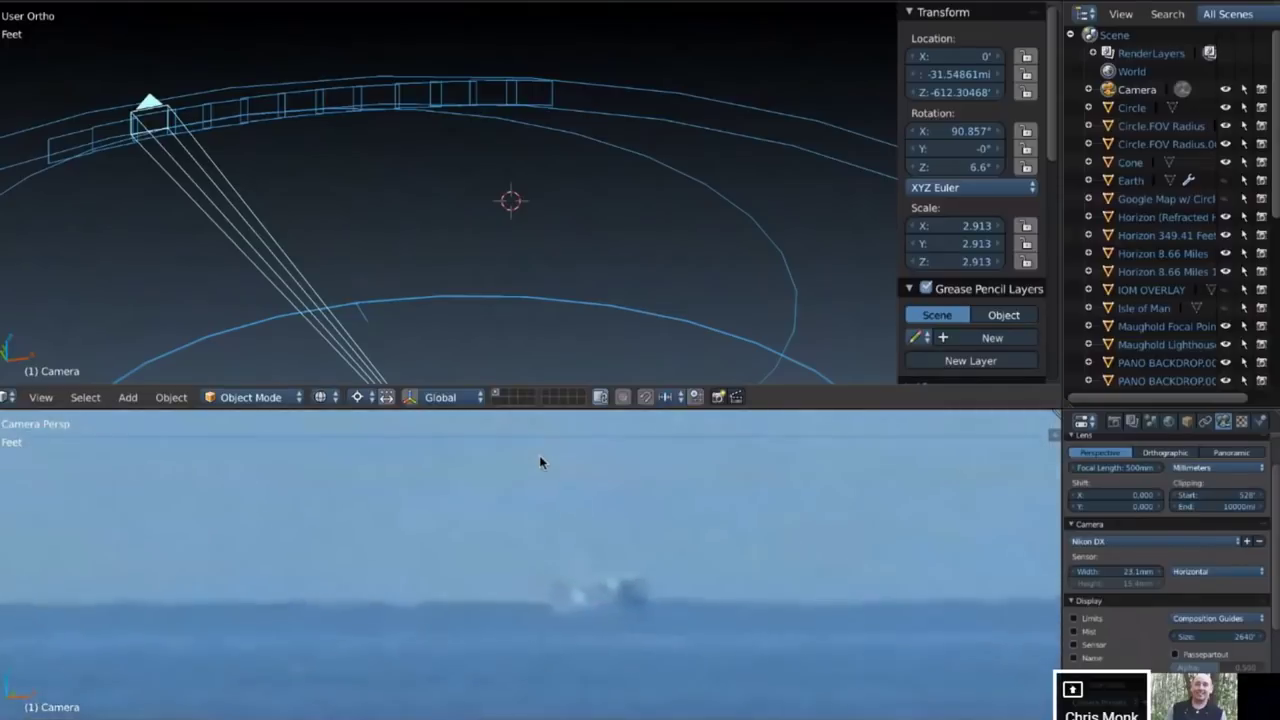
Mark the vessel on this section's horizon with the 3D cursor
left_click(665, 600)
left_click(664, 595)
left_click(648, 598)
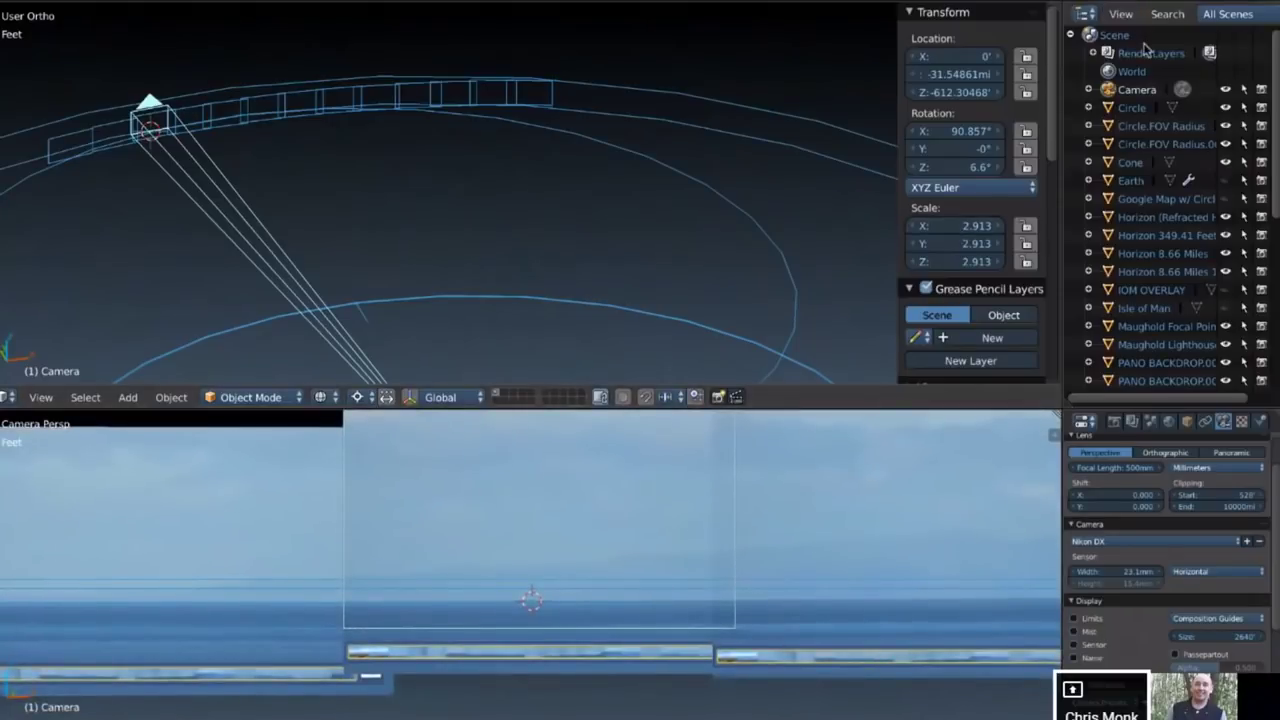
Rotate the camera to 13° on Z and examine the fishing boat below the horizon up close
left_click_drag(962, 168, 970, 175)
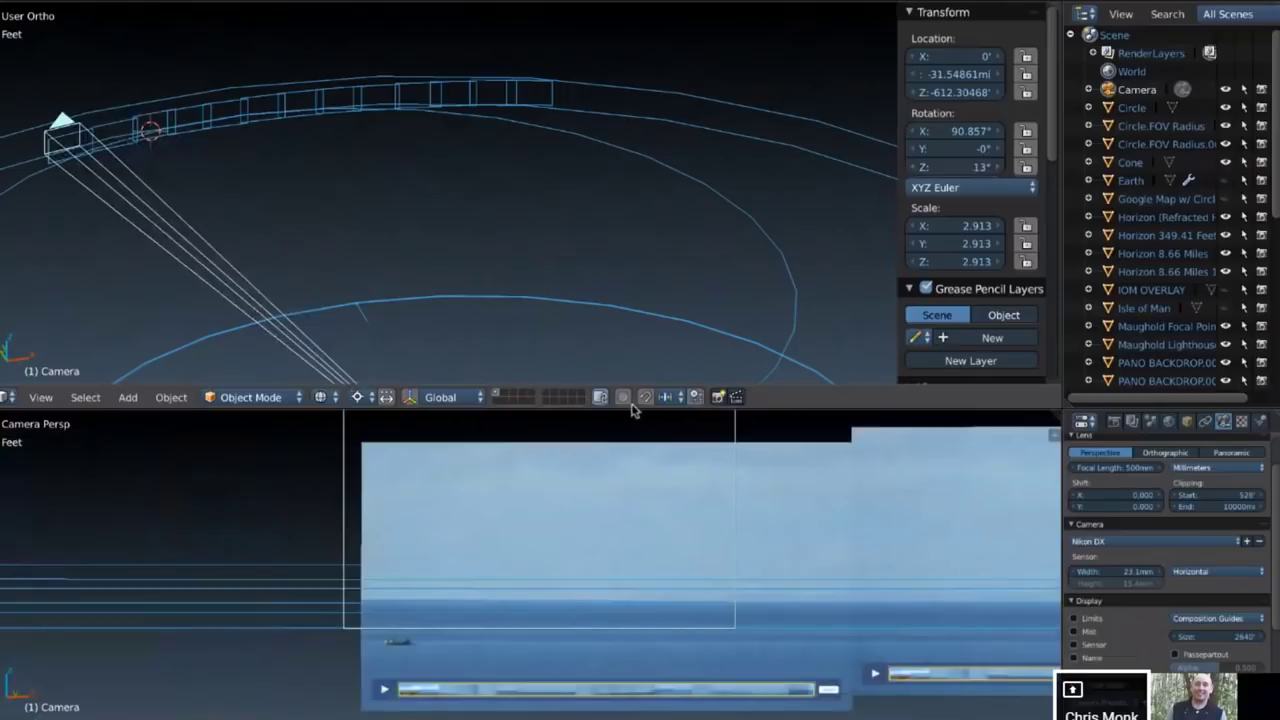
scroll(586, 527, "up", 3)
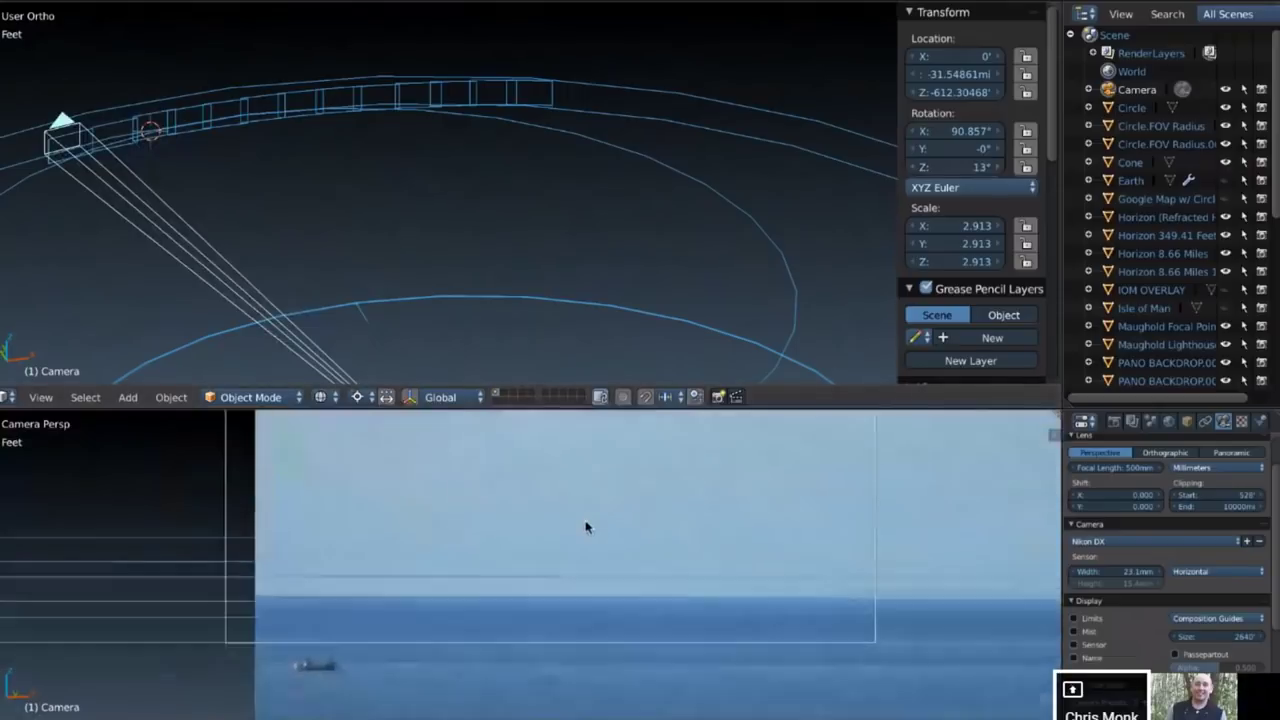
scroll(586, 527, "up", 3)
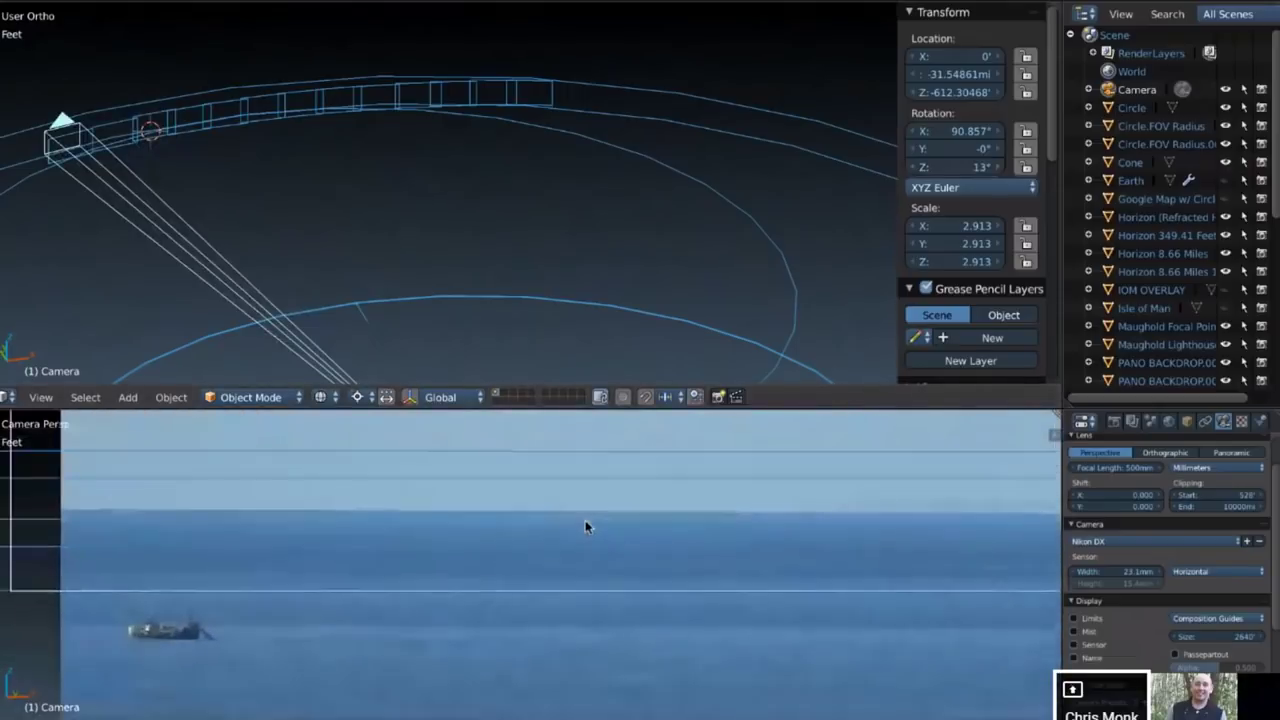
scroll(585, 527, "down", 3)
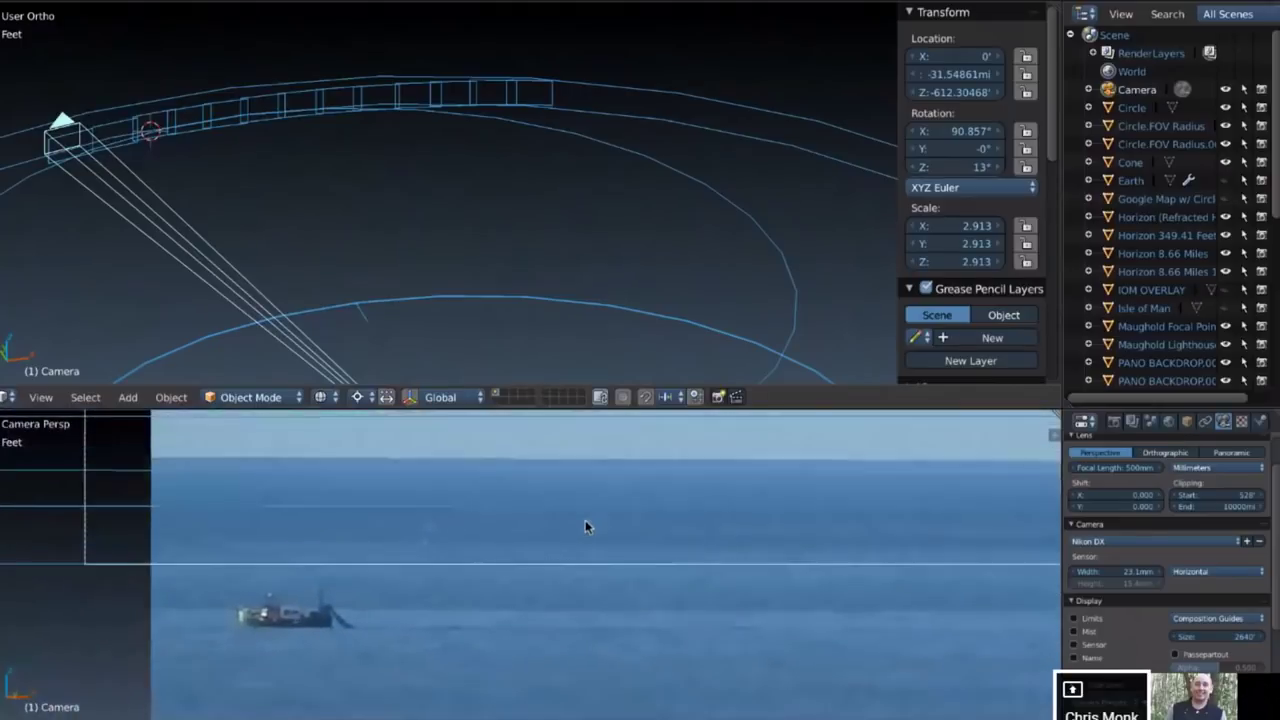
scroll(585, 527, "down", 3)
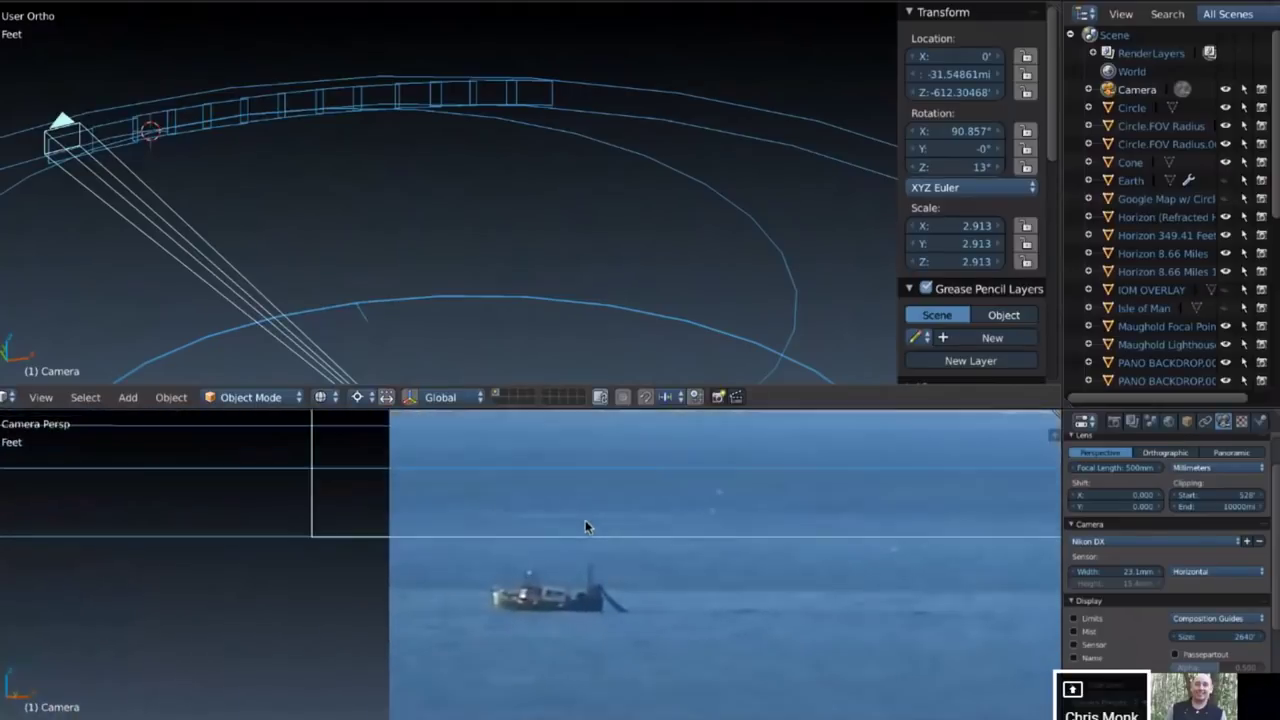
scroll(585, 527, "up", 1)
scroll(585, 527, "up", 3)
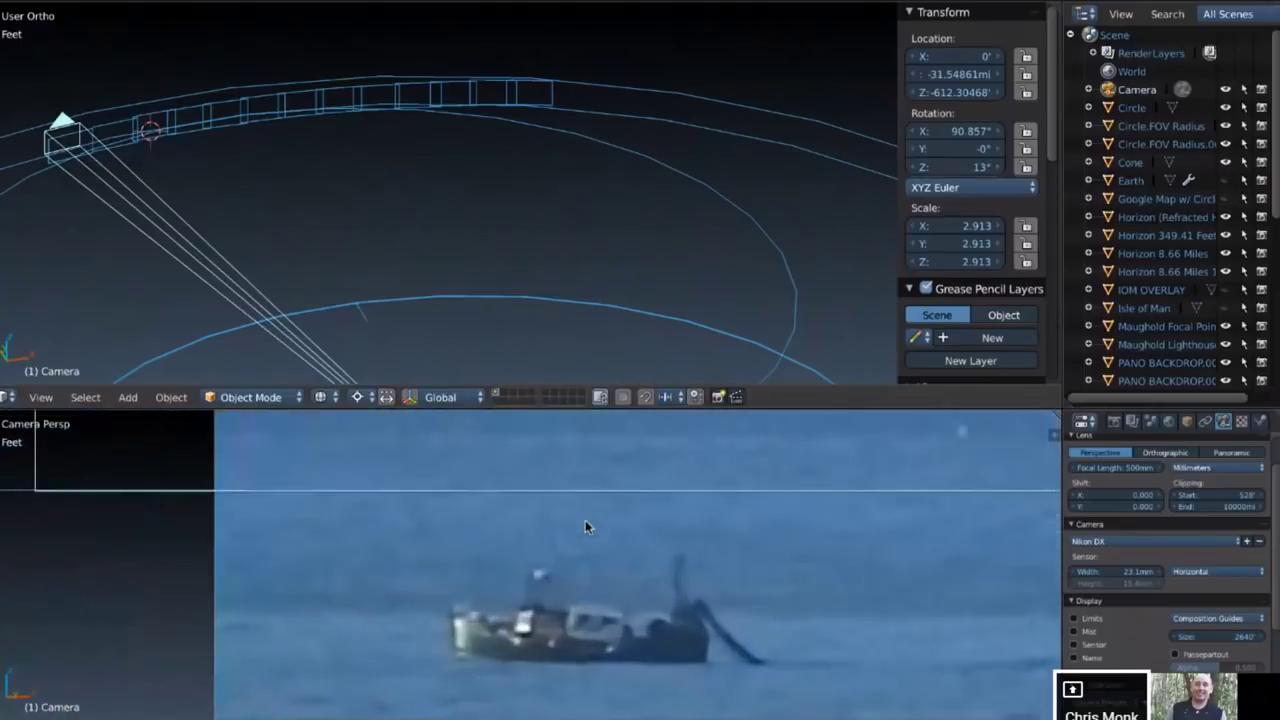
scroll(585, 527, "down", 3, "shift")
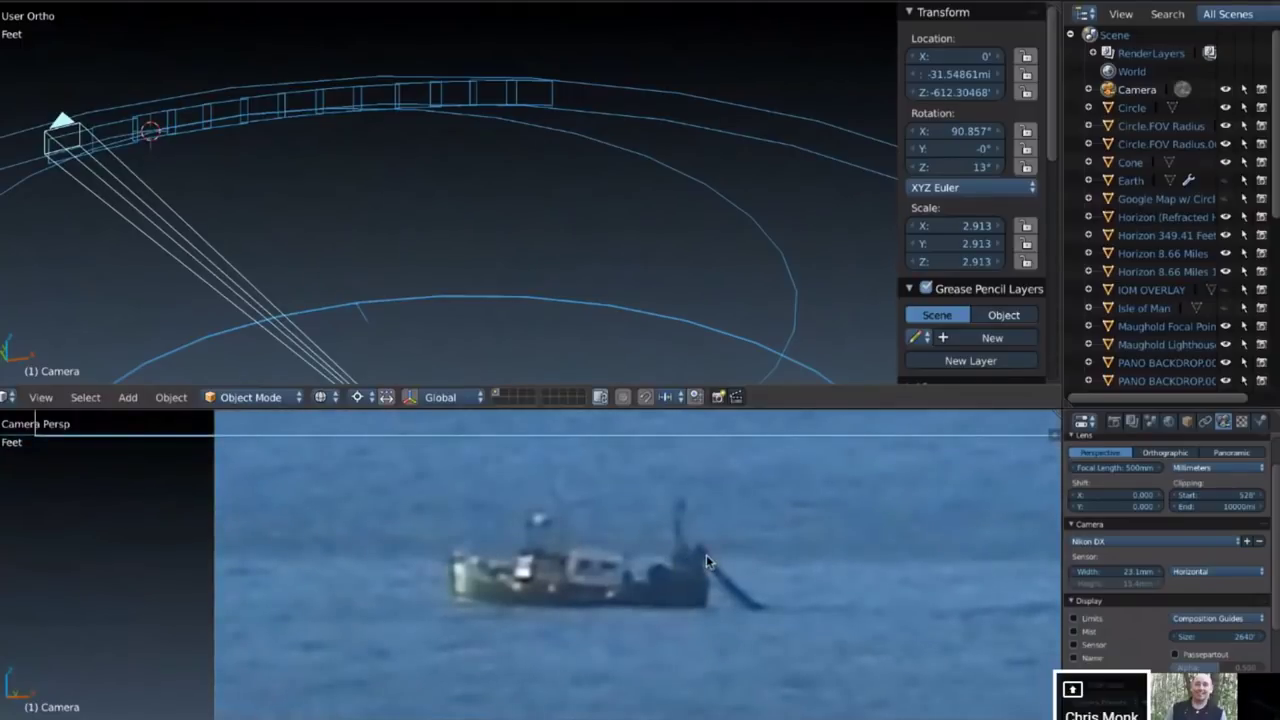
scroll(711, 557, "down", 5)
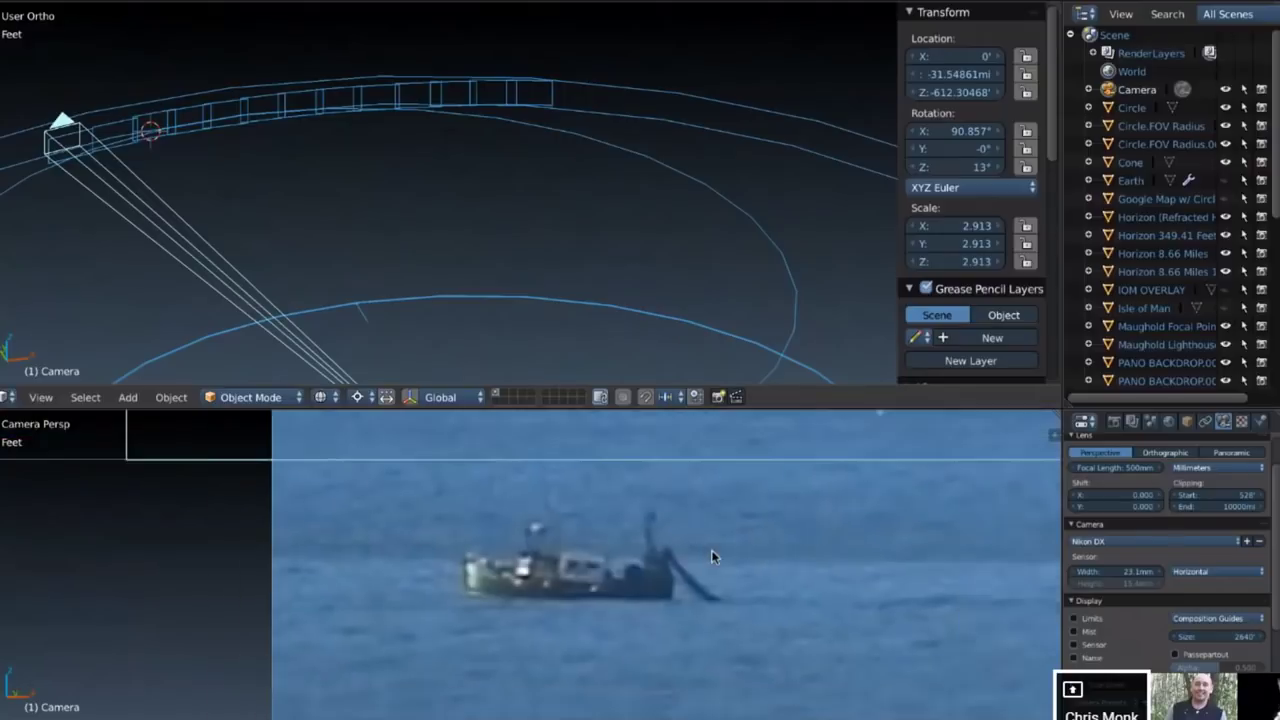
scroll(630, 562, "down", 4)
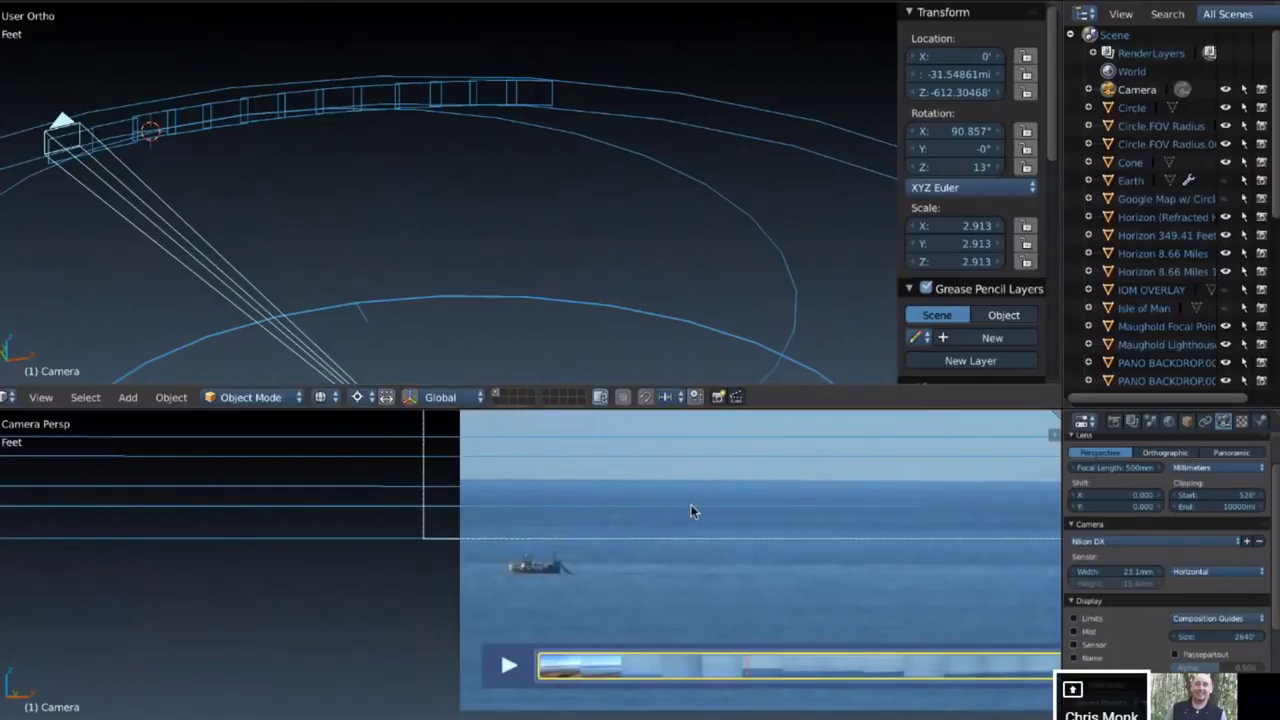
Examine the horizon across the neighbouring panorama photos and return to the section with the fishing boat
scroll(690, 510, "up", 2)
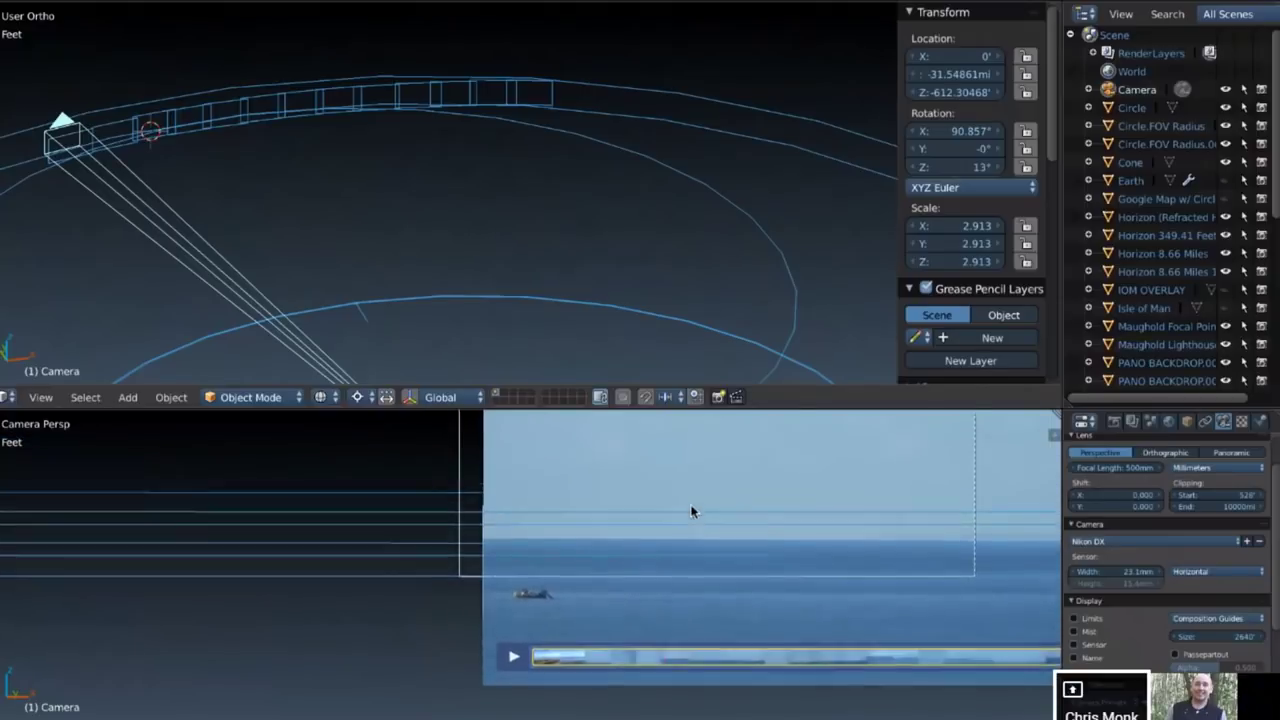
scroll(690, 511, "up", 3, "shift")
scroll(690, 511, "down", 5, "ctrl")
scroll(690, 511, "down", 8, "ctrl")
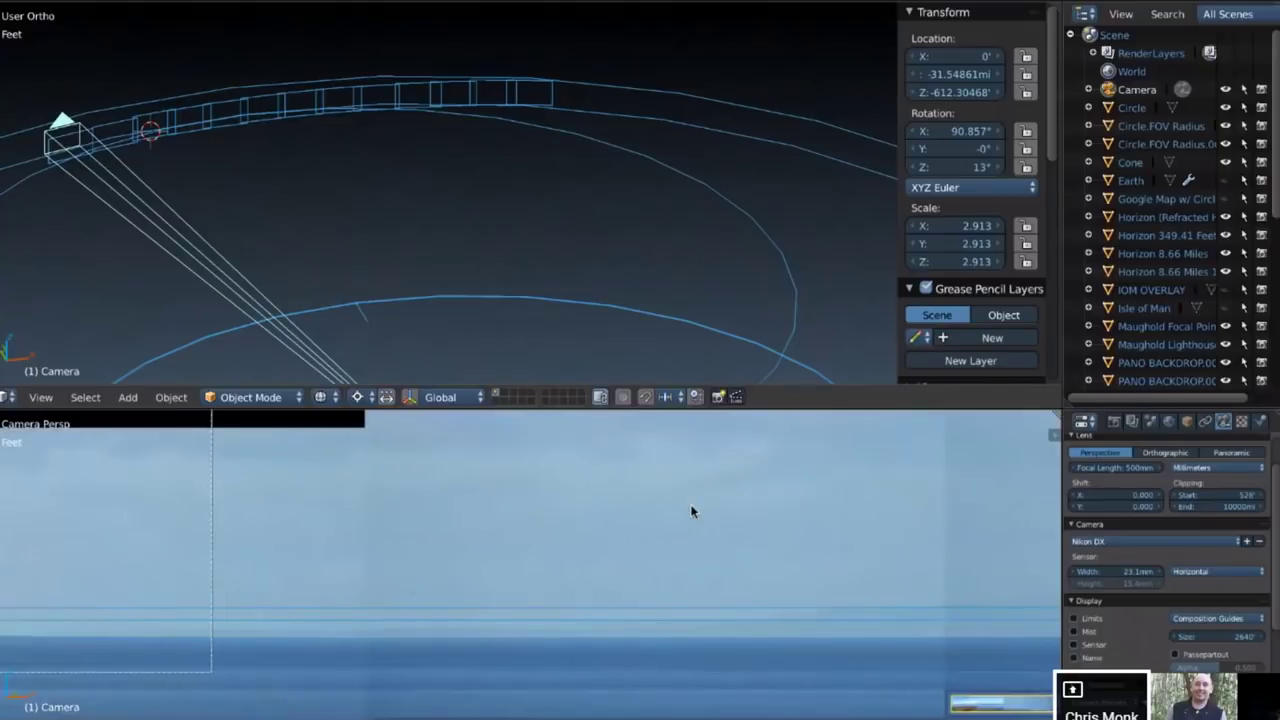
scroll(690, 511, "up", 8, "ctrl")
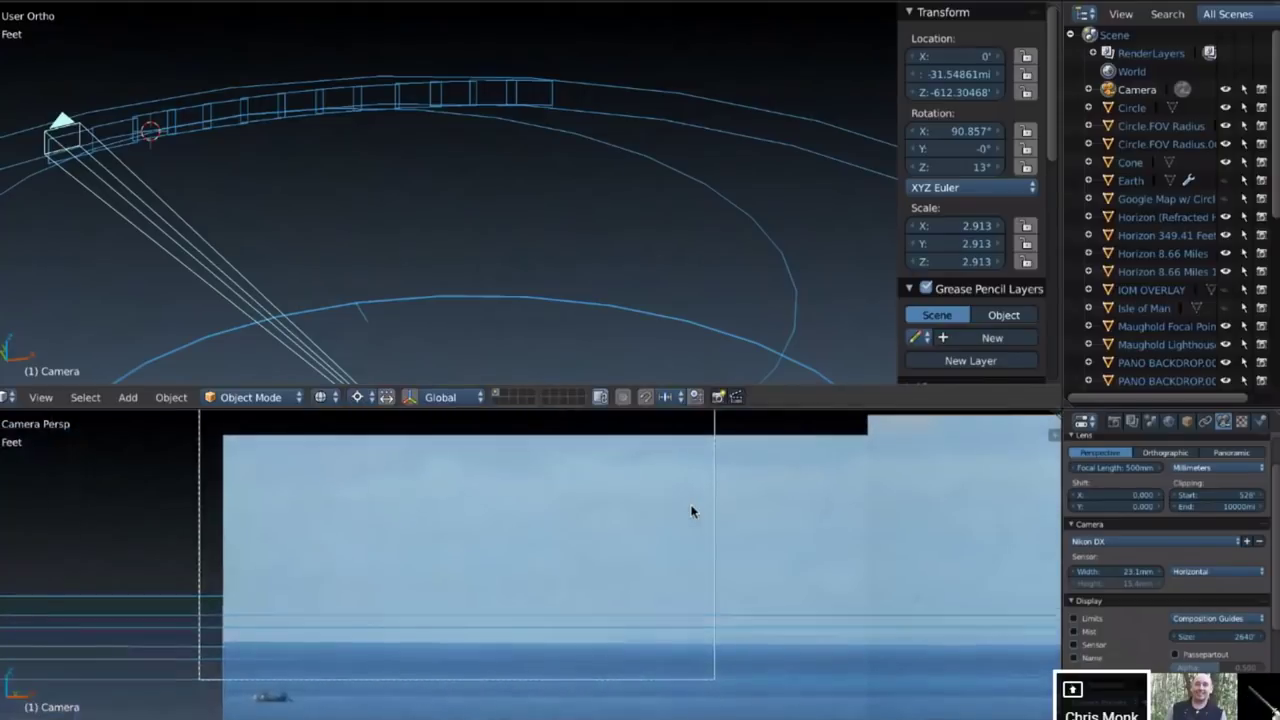
scroll(690, 511, "down", 3)
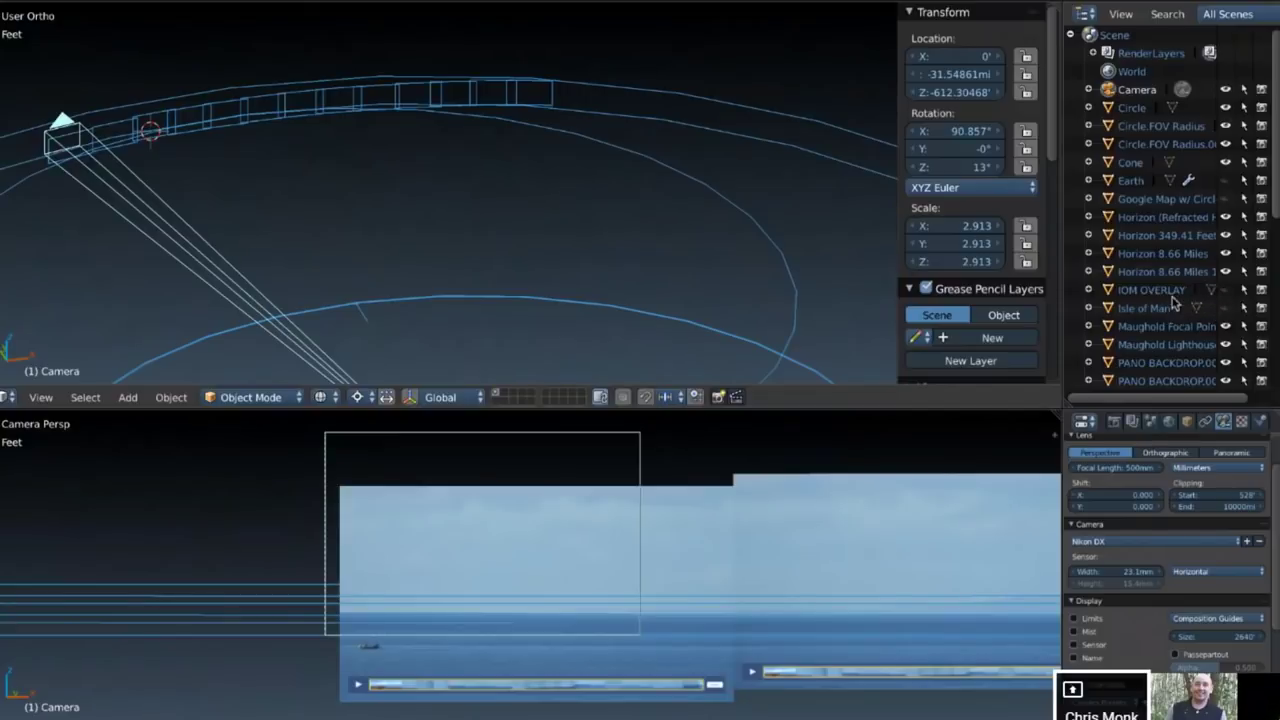
Show the Isle of Man model and compare its extent with the camera's sight lines from several overview angles
left_click(1225, 309)
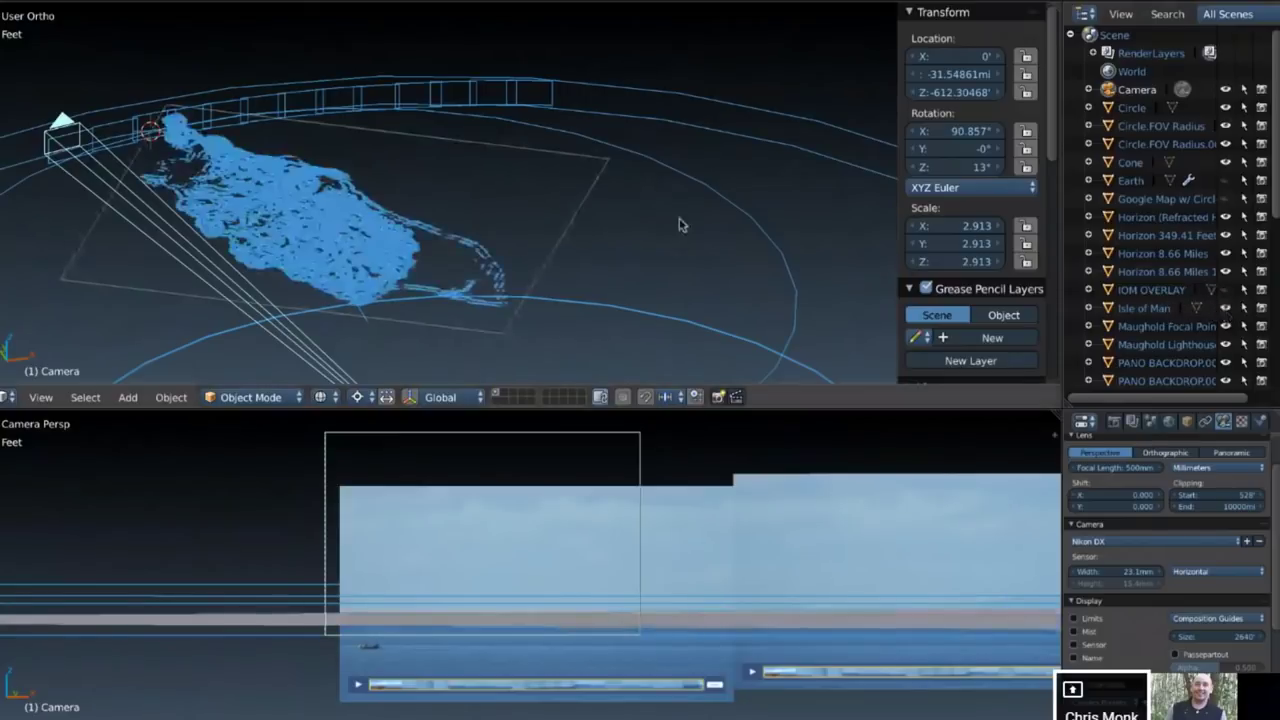
middle_click_drag(679, 225, 385, 236)
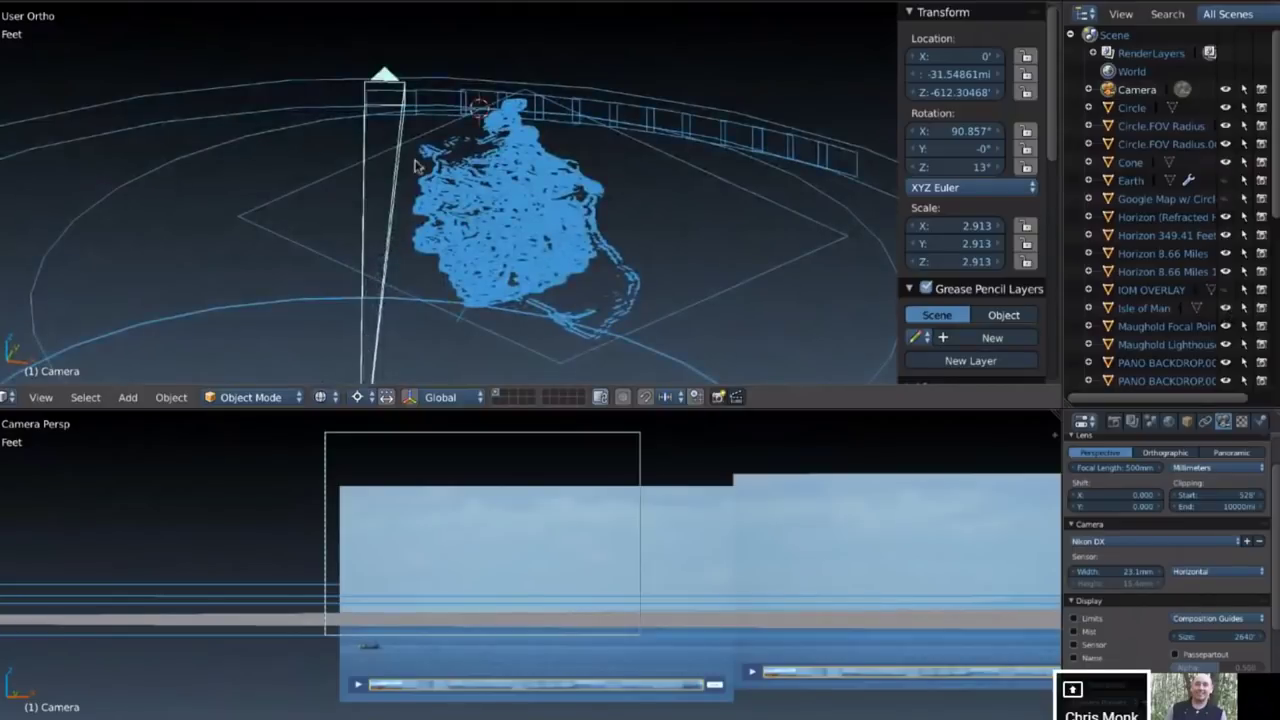
scroll(420, 128, "down", 1, "ctrl")
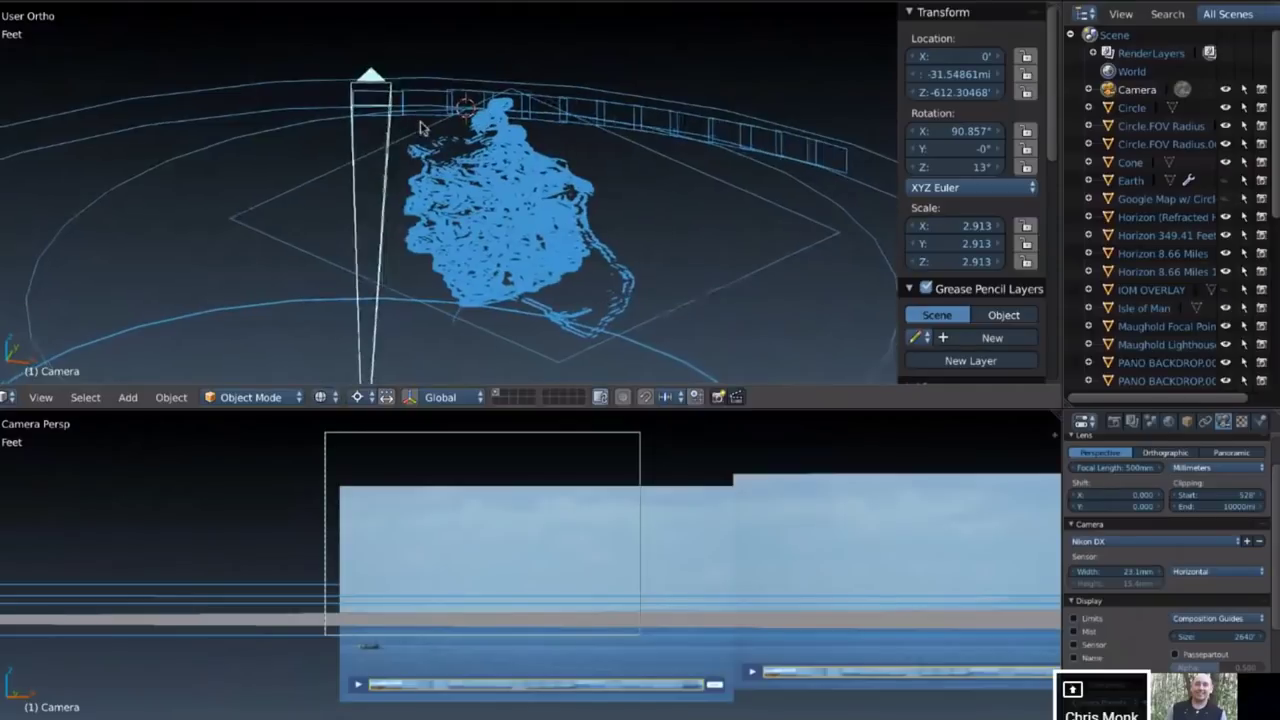
scroll(420, 128, "down", 2, "ctrl+alt")
scroll(420, 128, "down", 4)
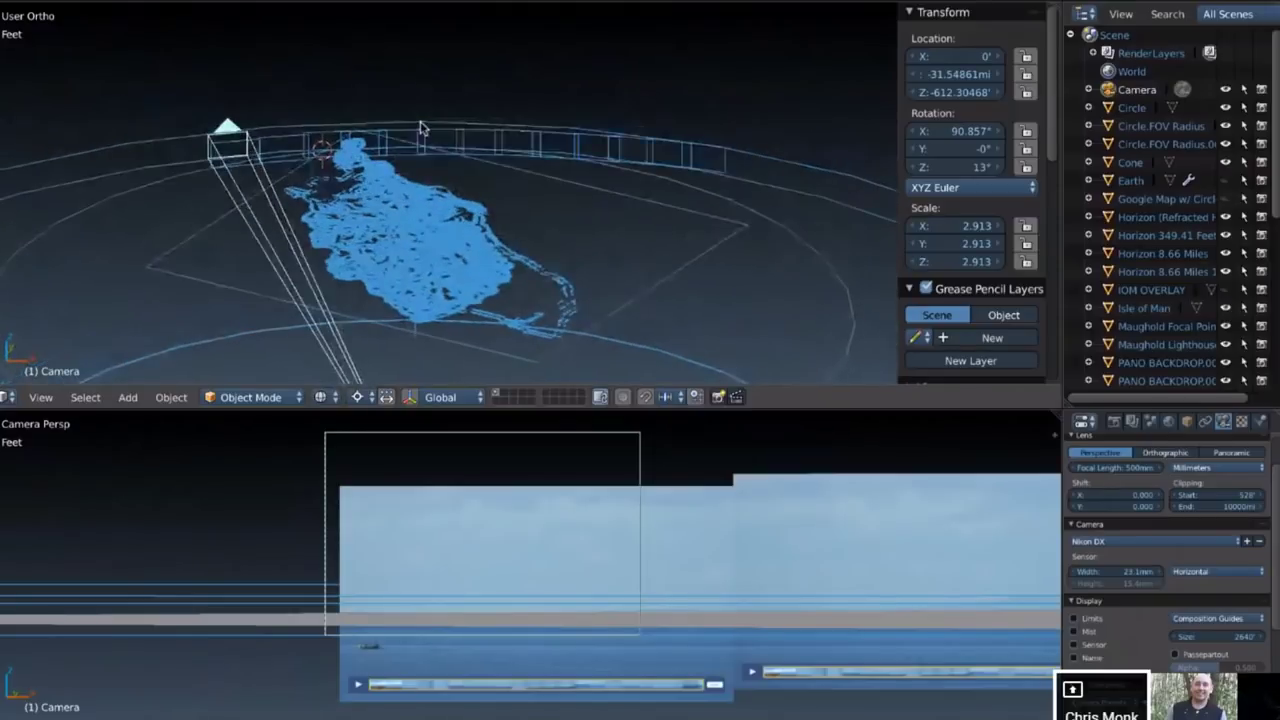
Show the Earth model and examine its curvature and the camera's sight line from the left side and through the camera
scroll(420, 128, "down", 6, "ctrl+alt")
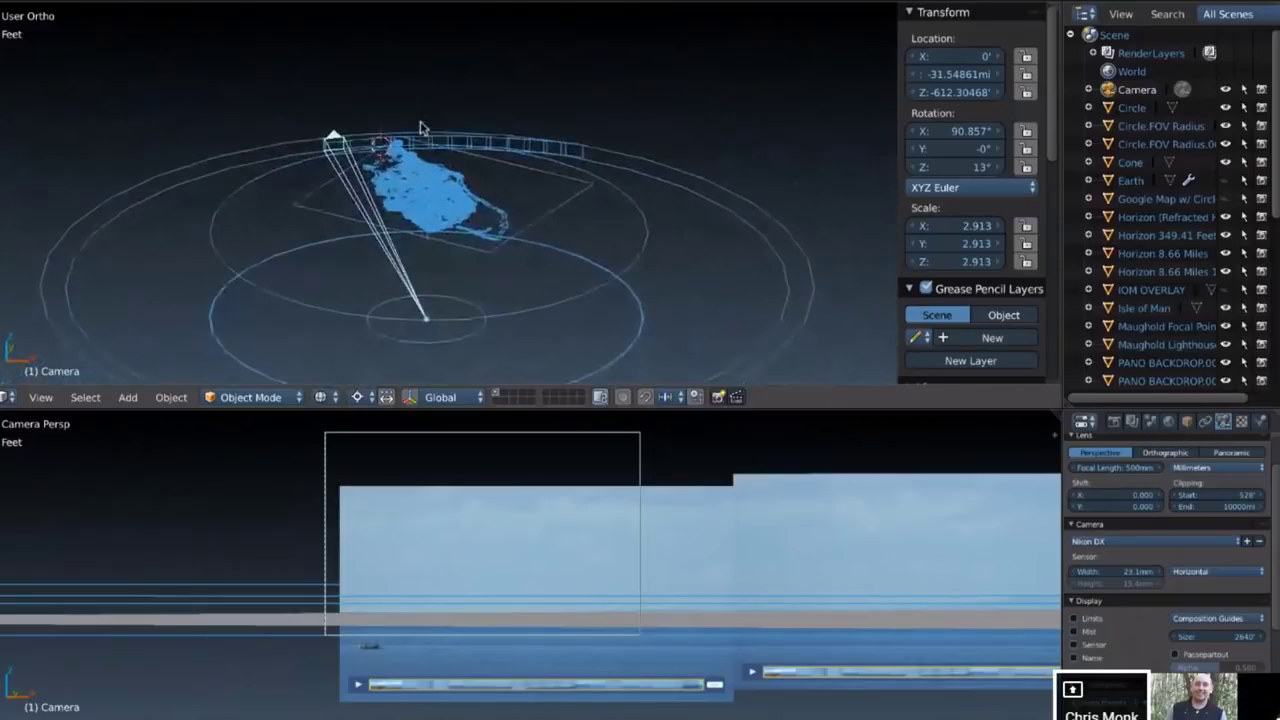
scroll(420, 128, "down", 6, "ctrl+alt")
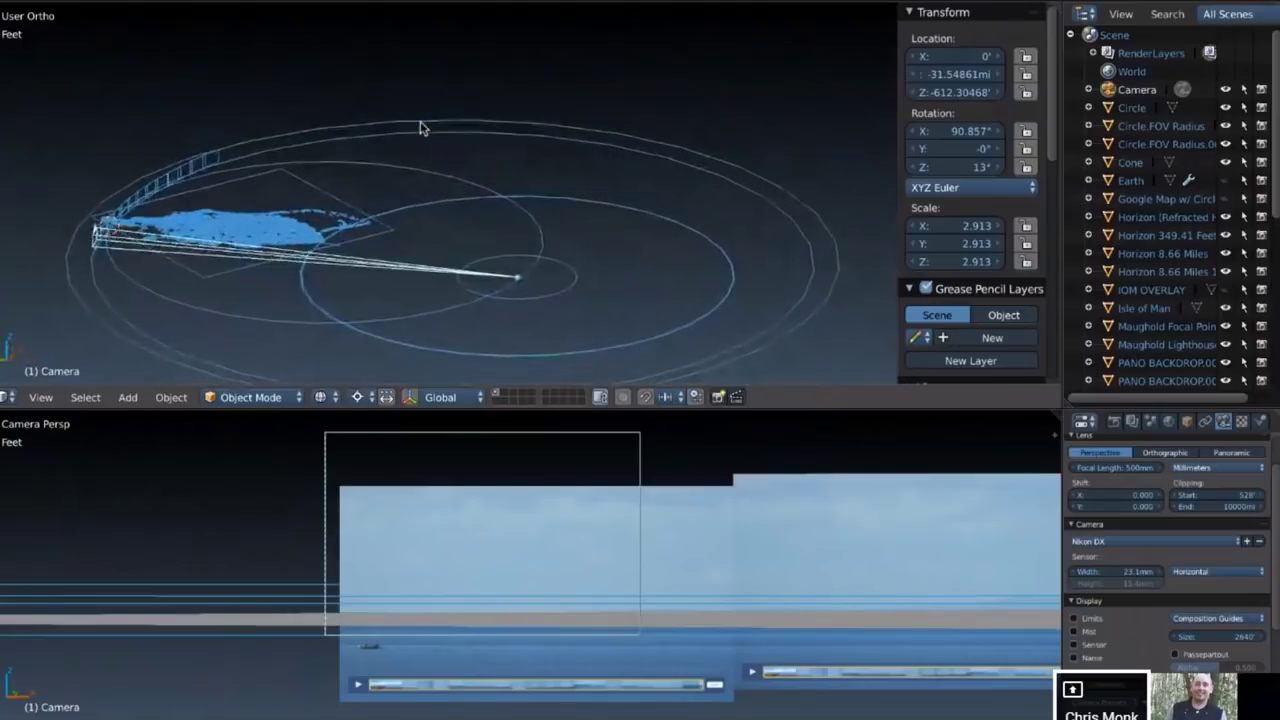
scroll(420, 128, "down", 4, "ctrl")
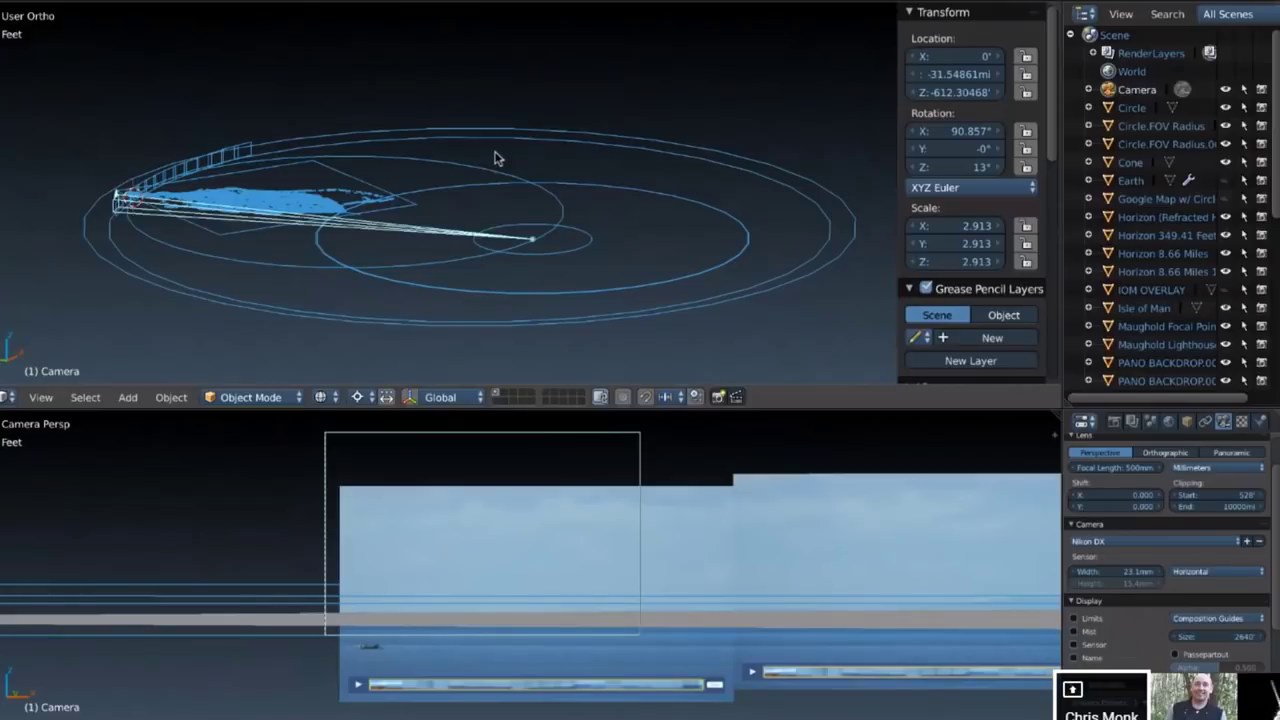
scroll(495, 158, "down", 5, "ctrl")
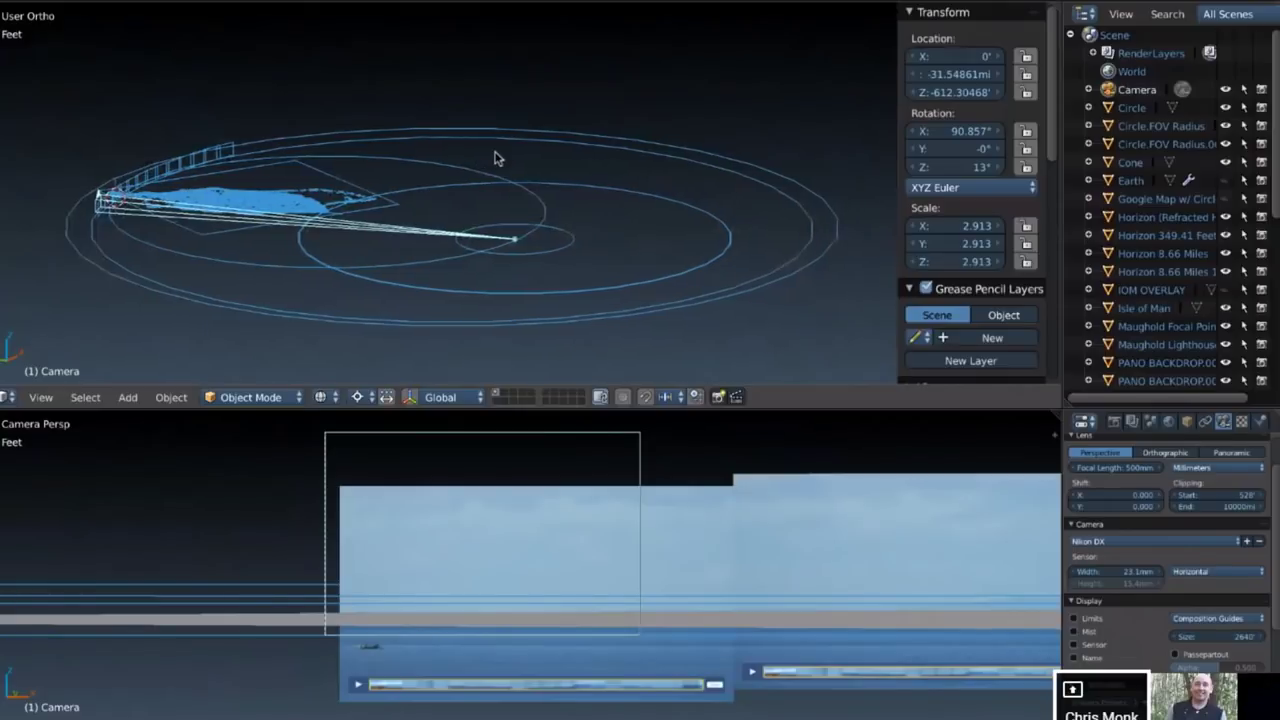
scroll(495, 158, "up", 3, "ctrl+alt")
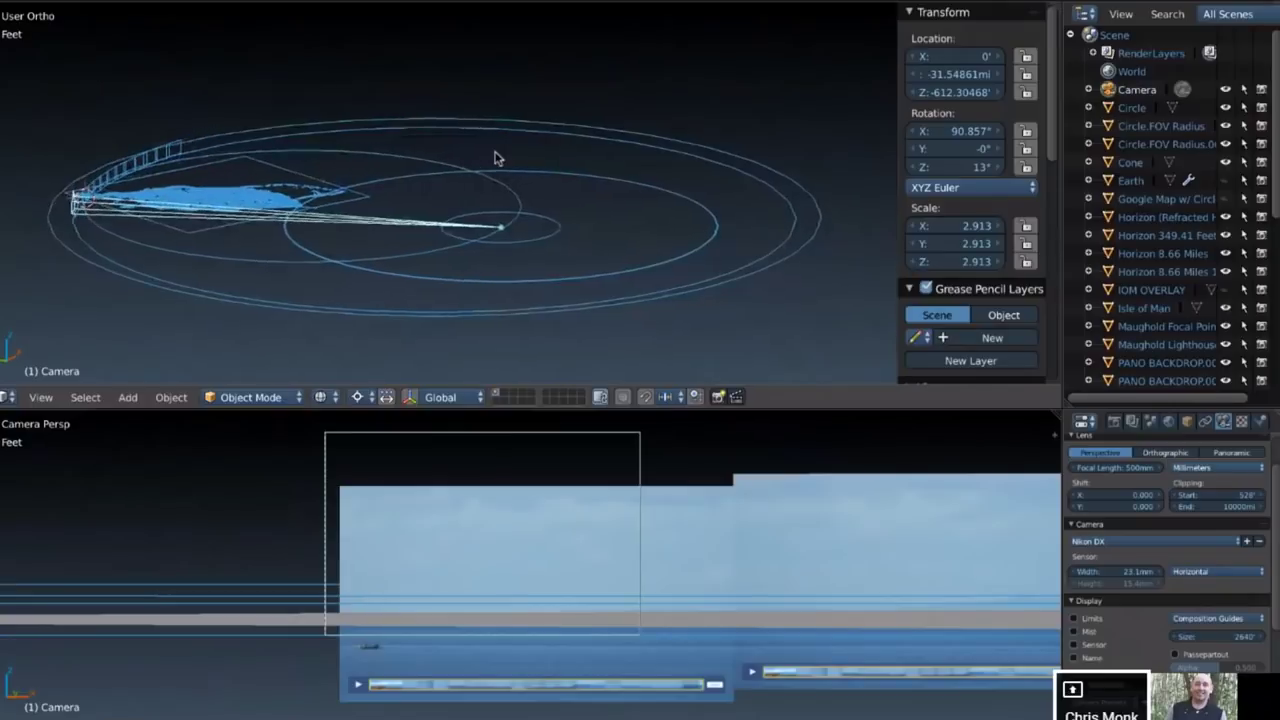
scroll(495, 158, "up", 2, "alt+shift")
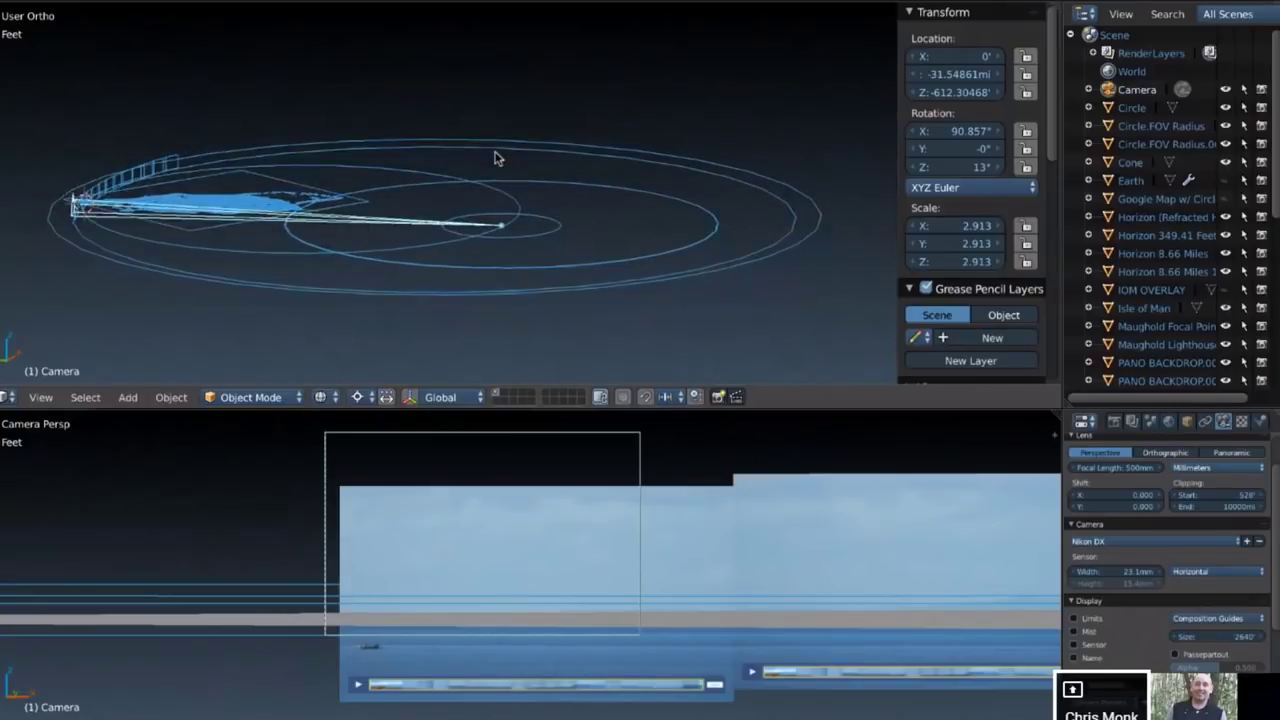
left_click(1129, 181)
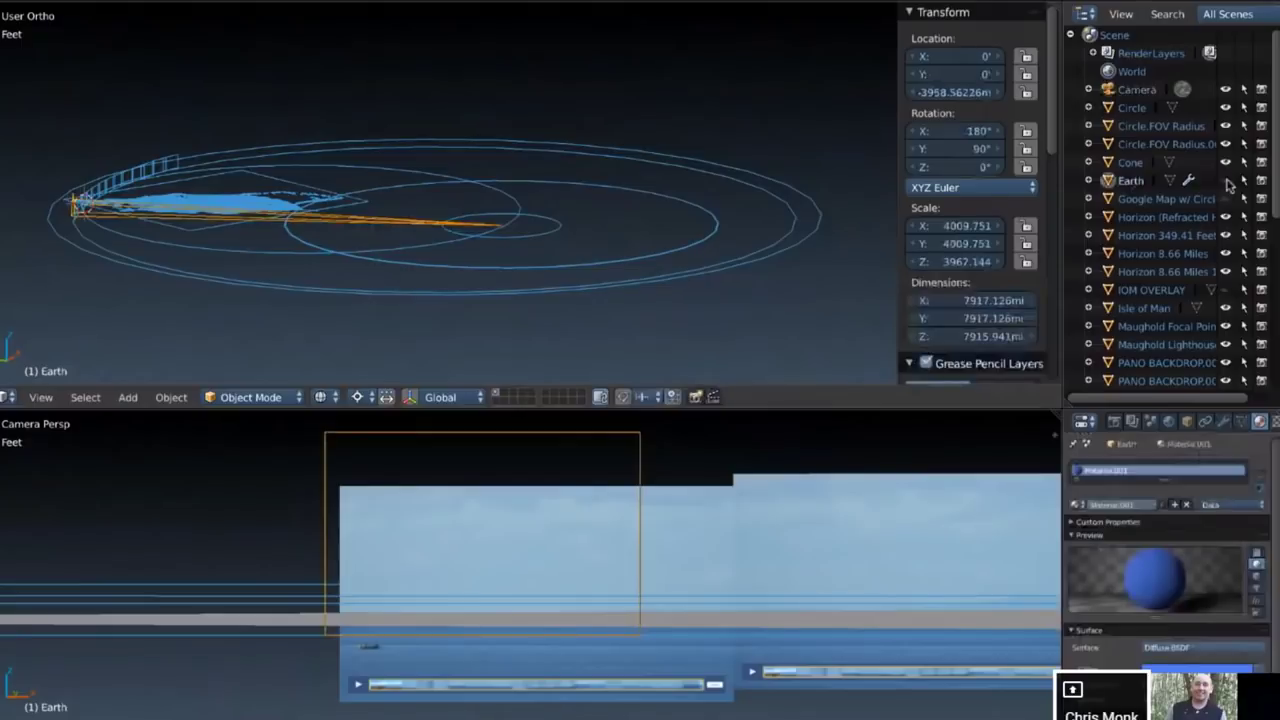
left_click(1226, 181)
key("q")
left_click(511, 172)
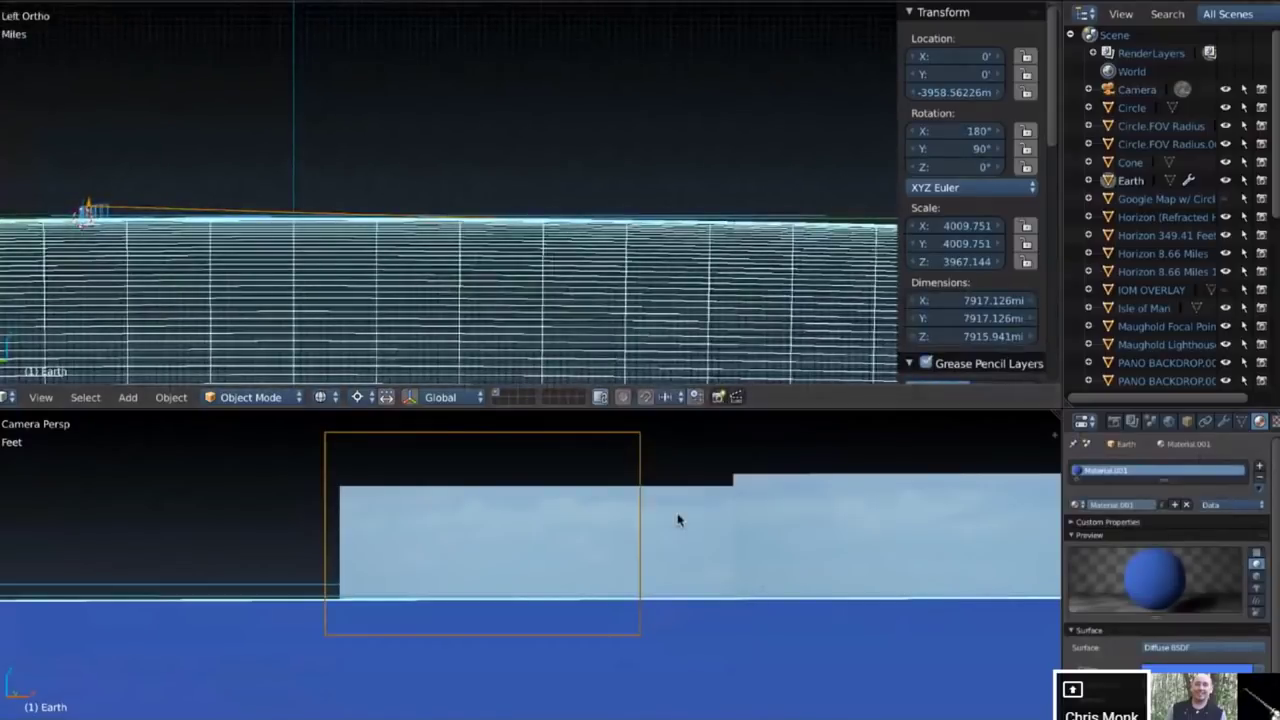
scroll(680, 519, "down", 2)
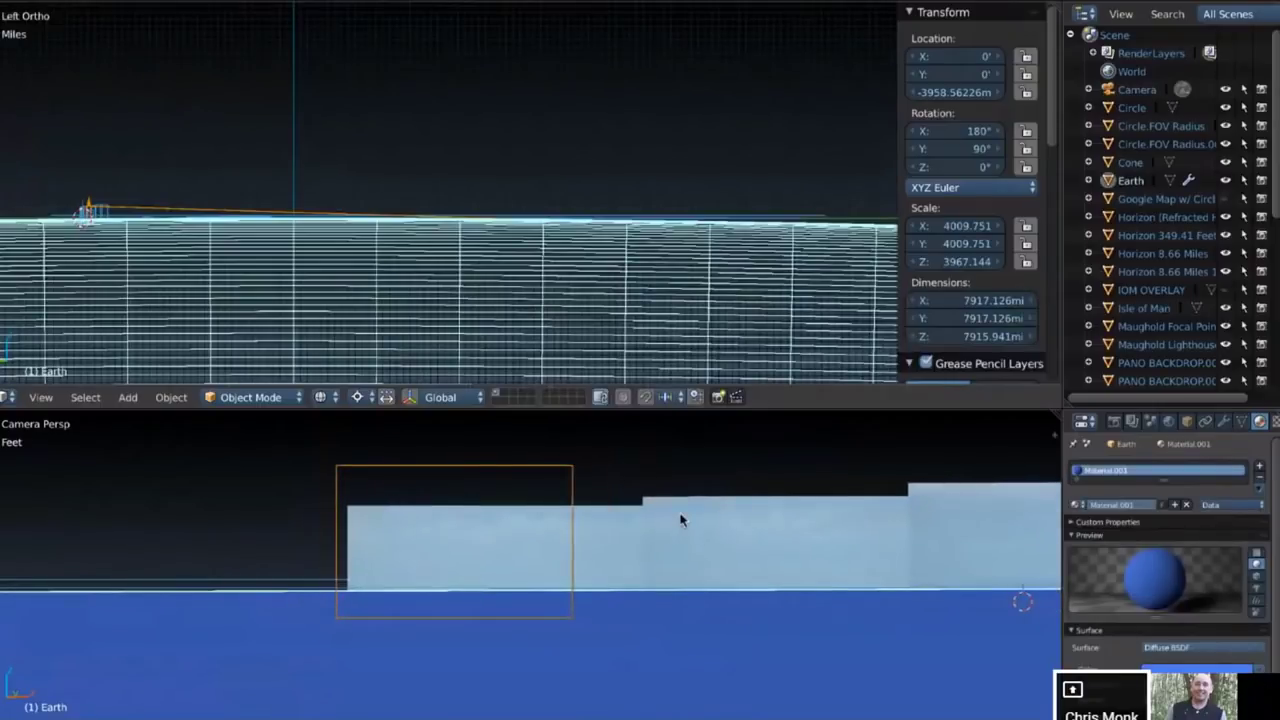
Rotate the camera to 39.6° on Z and examine its direction among the horizon circles in top view
left_click(1135, 91)
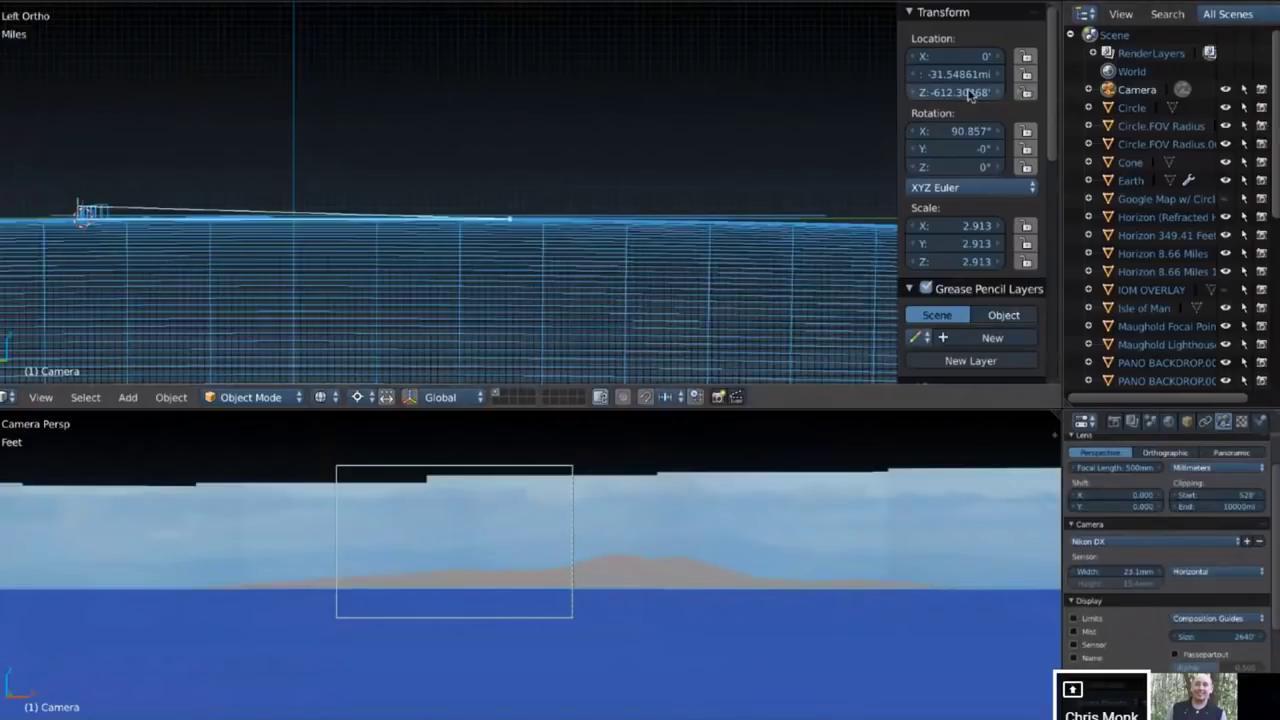
mouse_move(958, 167)
left_mouse_down()
mouse_move(930, 168)
mouse_move(955, 171)
left_mouse_up()
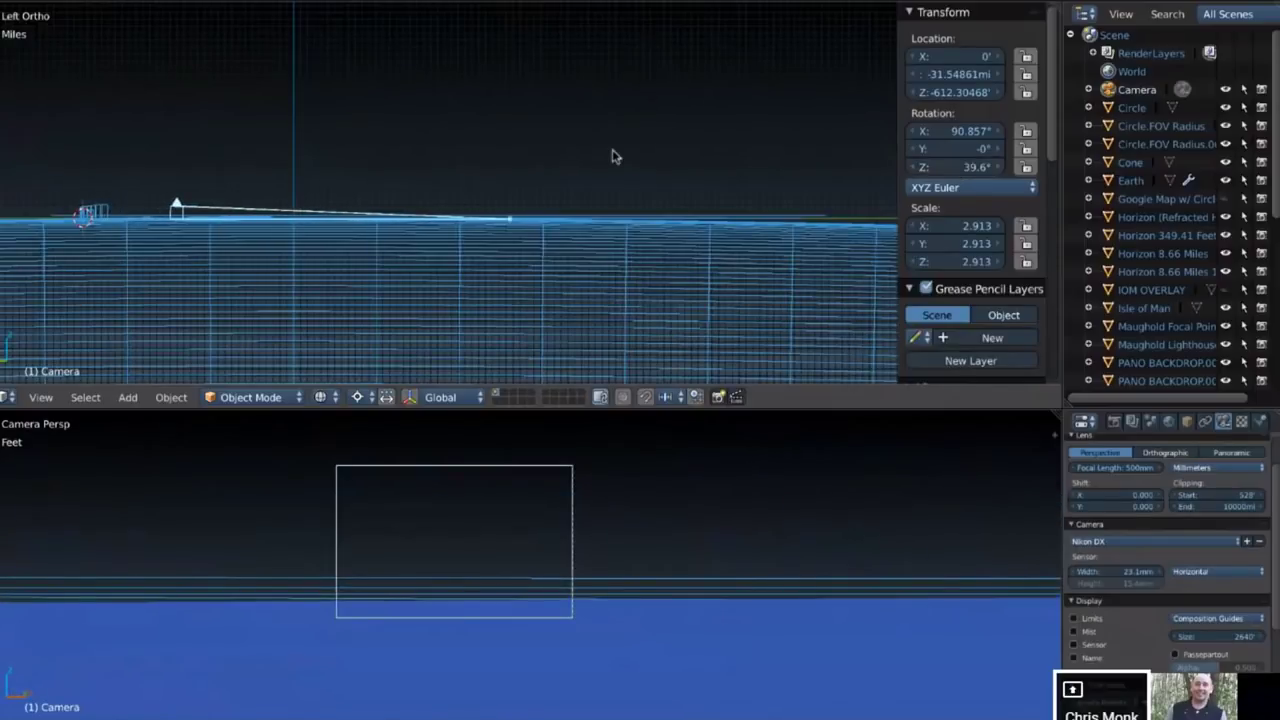
key("q")
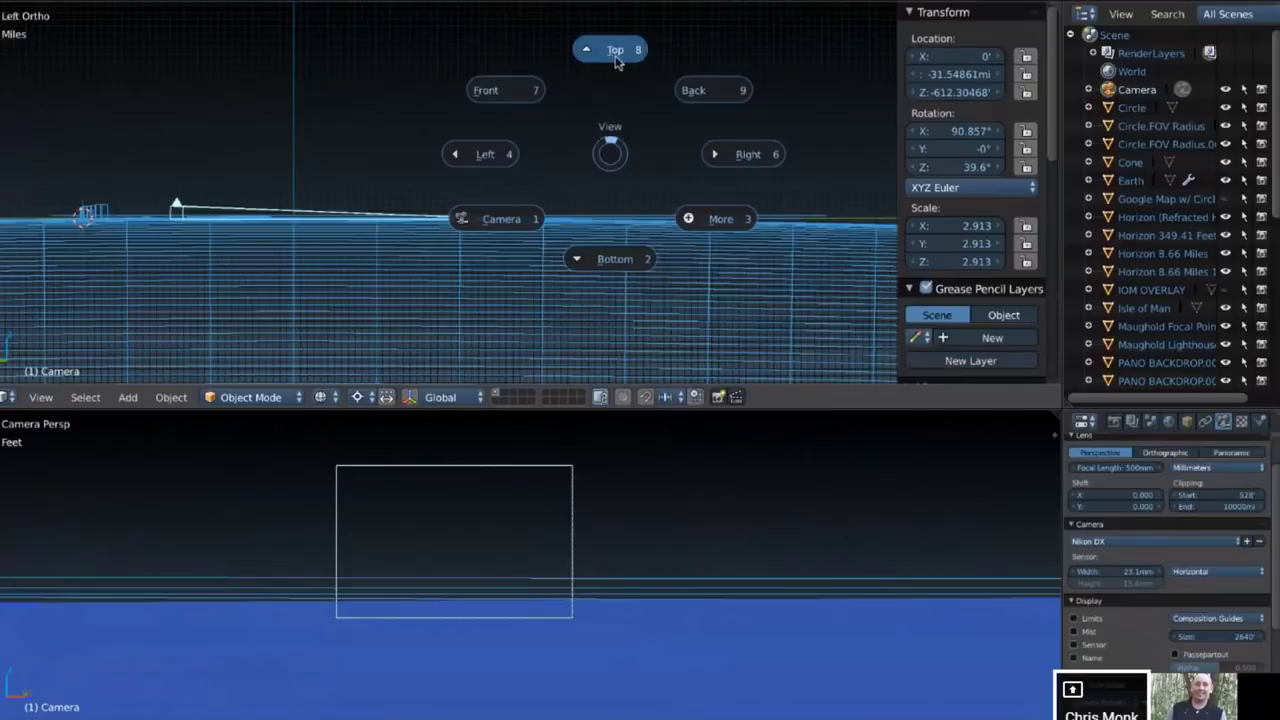
left_click(615, 55)
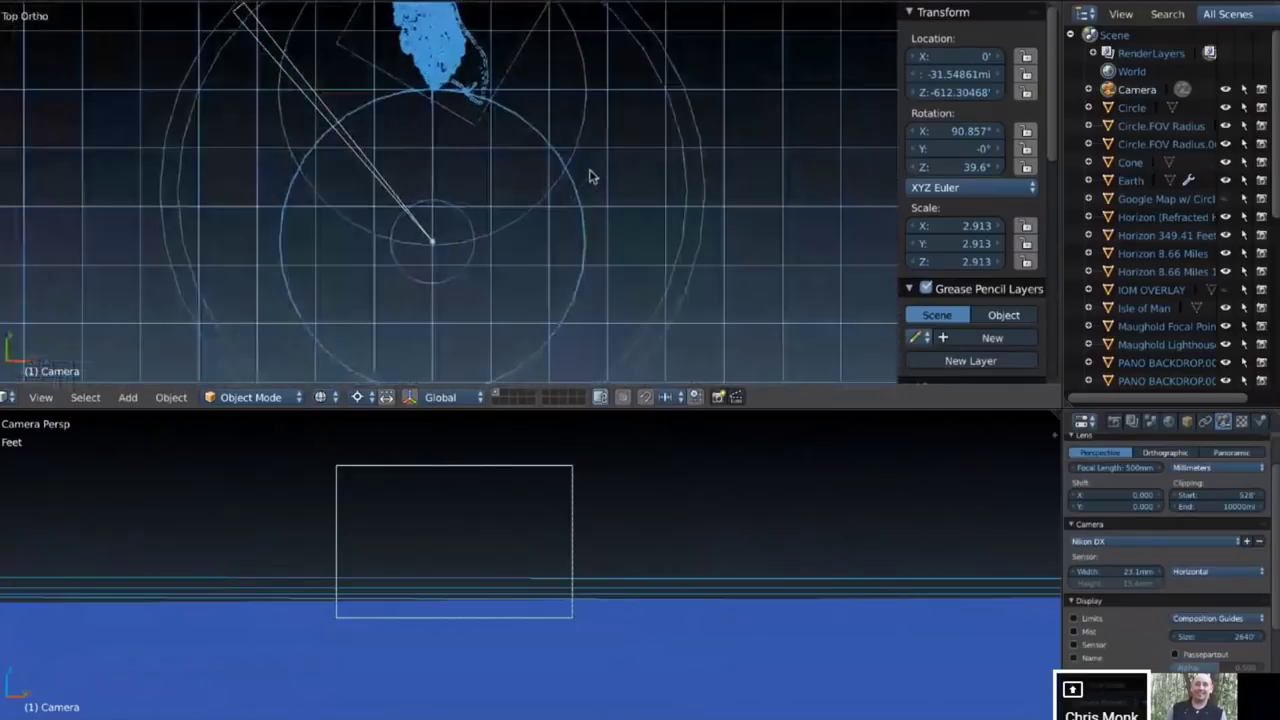
key("ctrl+KP_8")
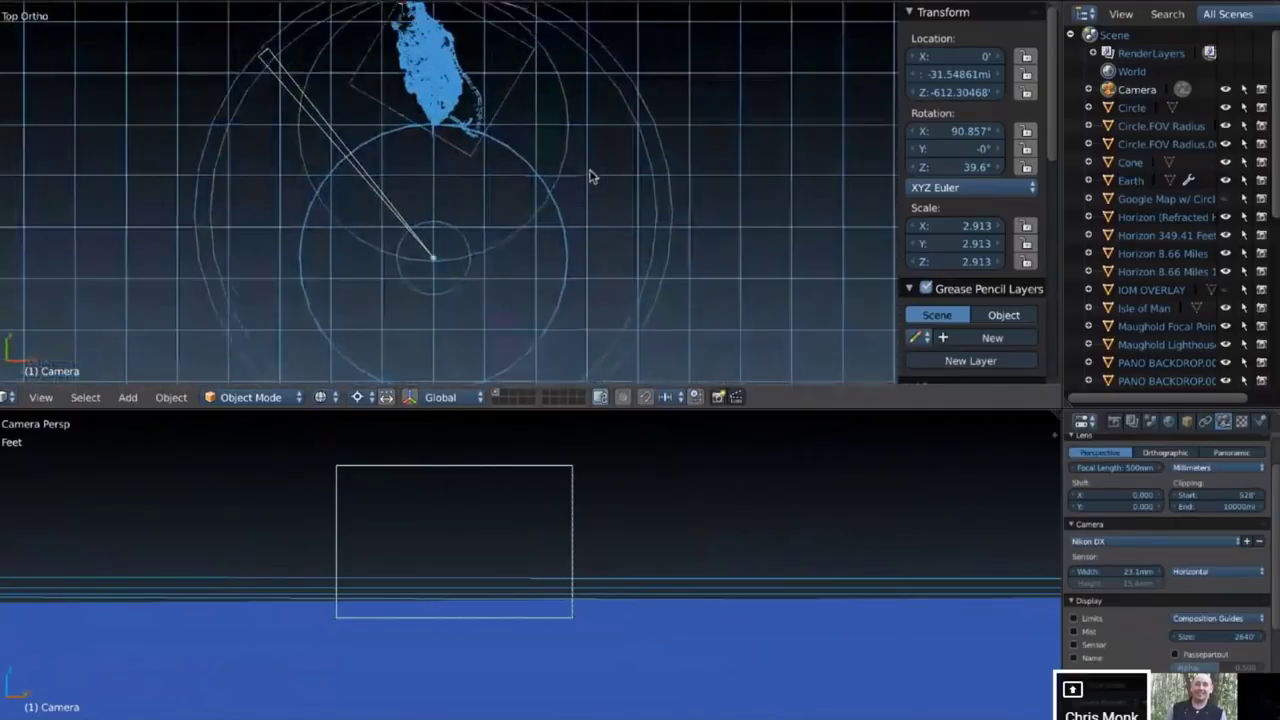
scroll(590, 176, "down", 2)
scroll(590, 176, "down", 2)
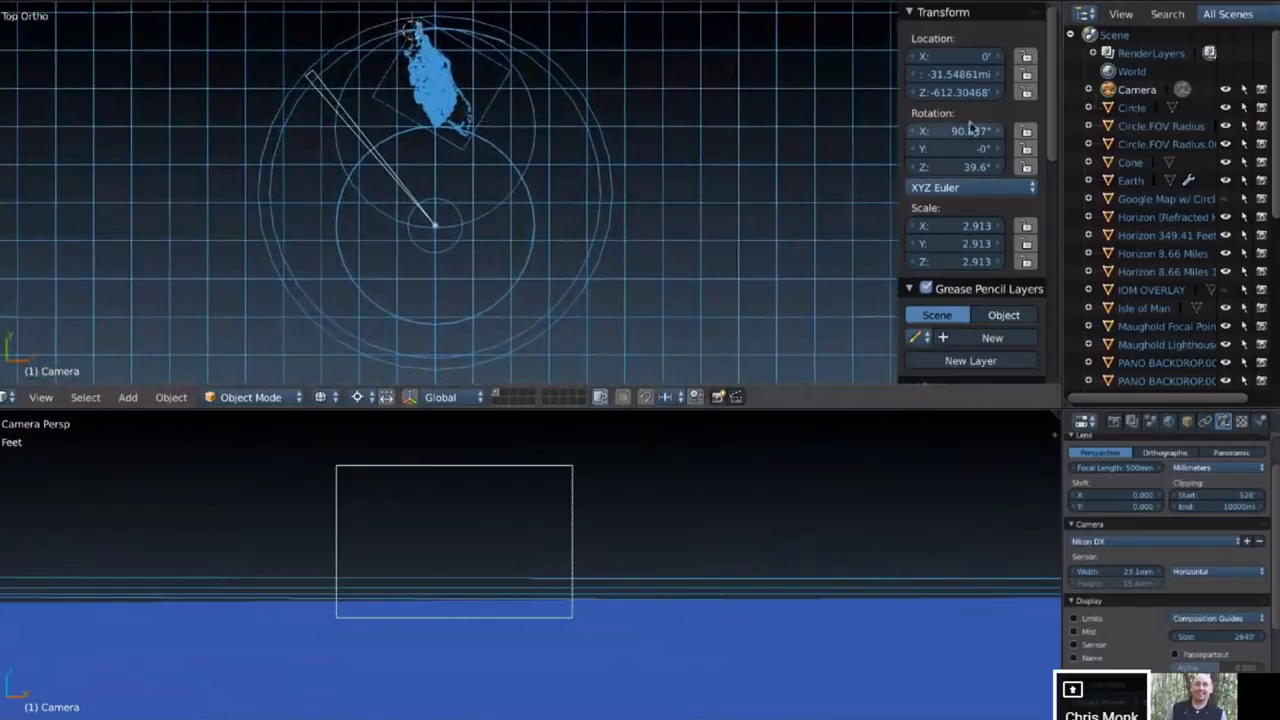
Turn the camera across the Isle of Man and back out to 87.8° on Z to examine the horizon there
double_click(968, 167)
type("30")
key("Return")
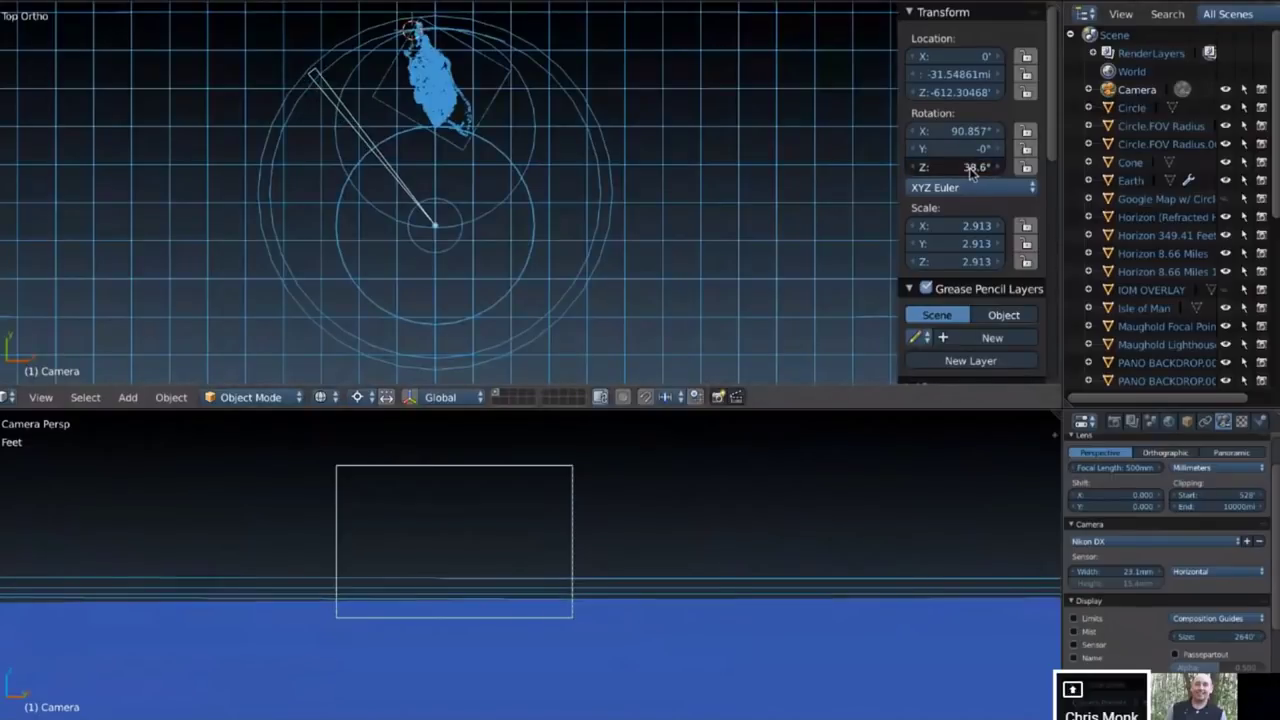
mouse_move(968, 167)
left_mouse_down()
mouse_move(940, 167)
mouse_move(970, 172)
left_mouse_up()
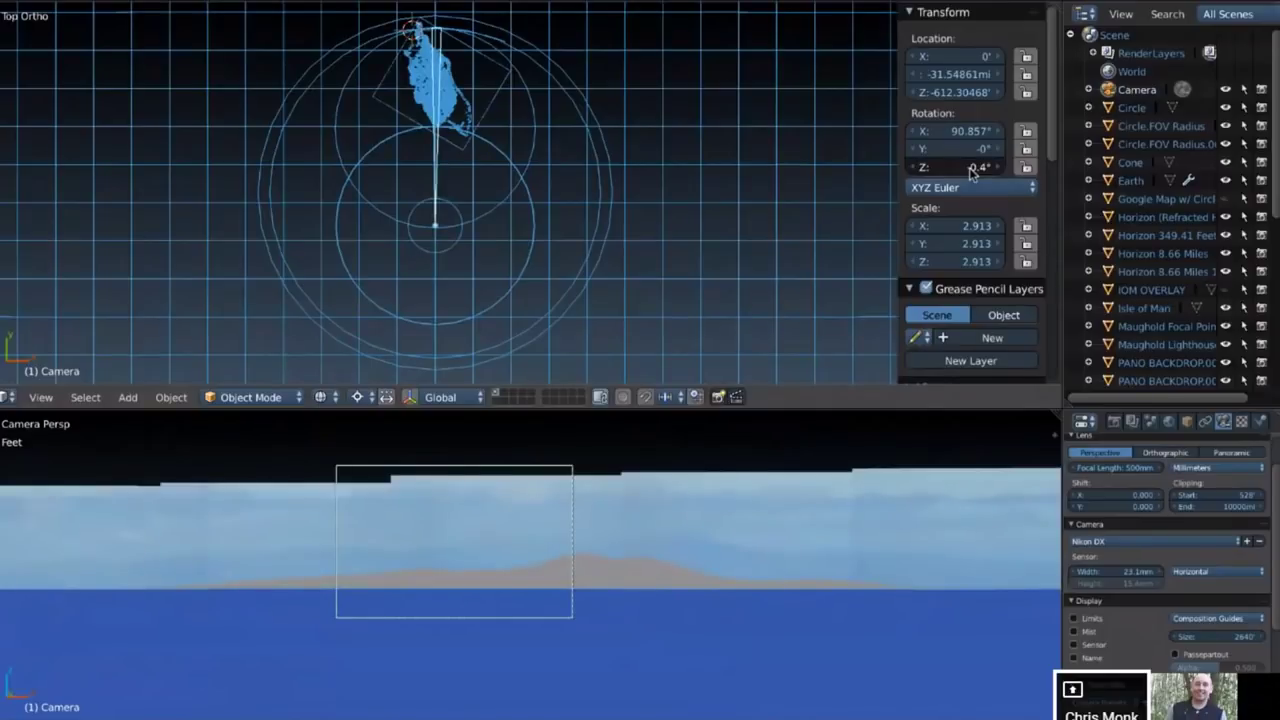
left_click_drag(970, 172, 970, 172)
scroll(969, 168, "up", 10, "ctrl")
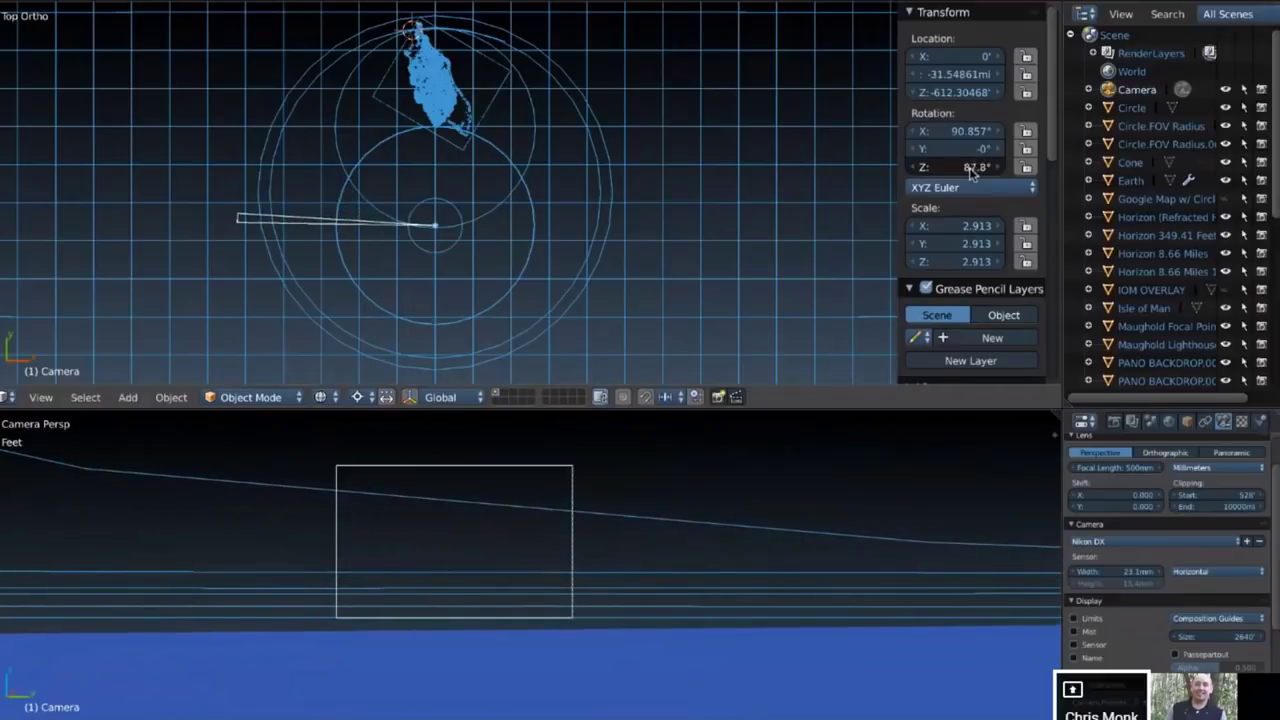
Identify the horizon rings in the camera view, ending with the Horizon 349.41 Feet Refracted Hidden circle selected
right_click(485, 578)
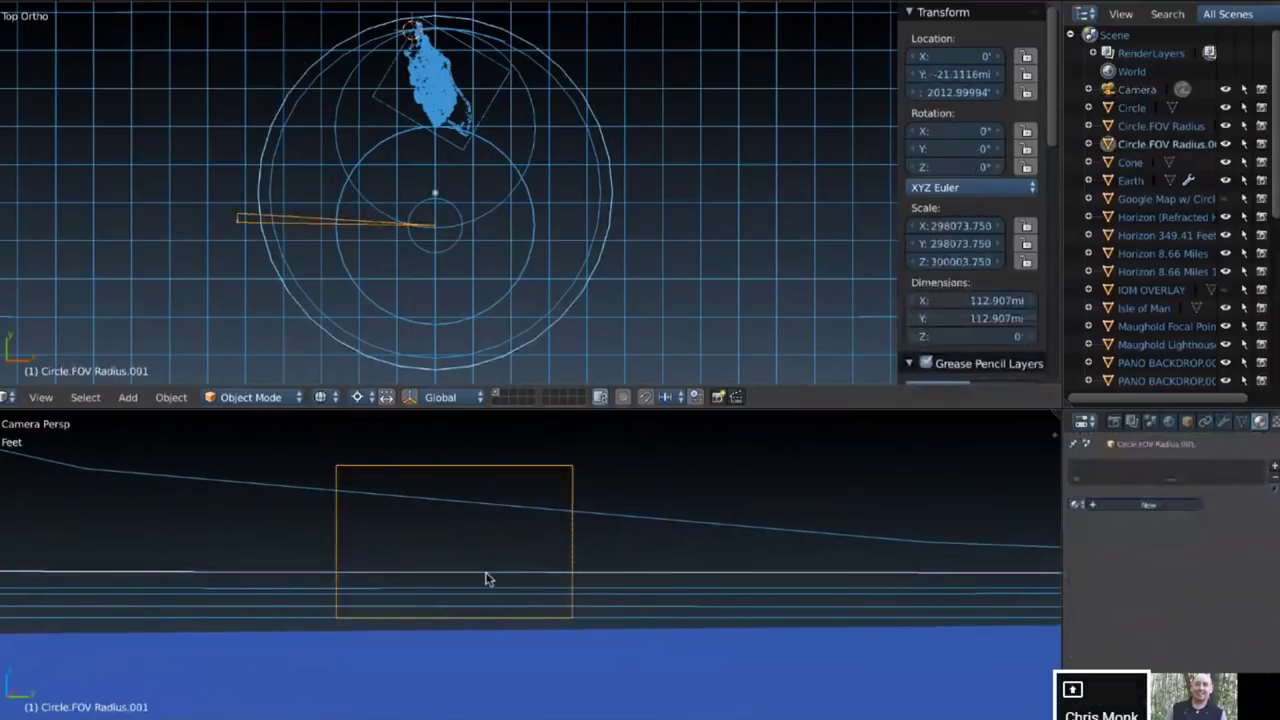
left_click(1152, 237)
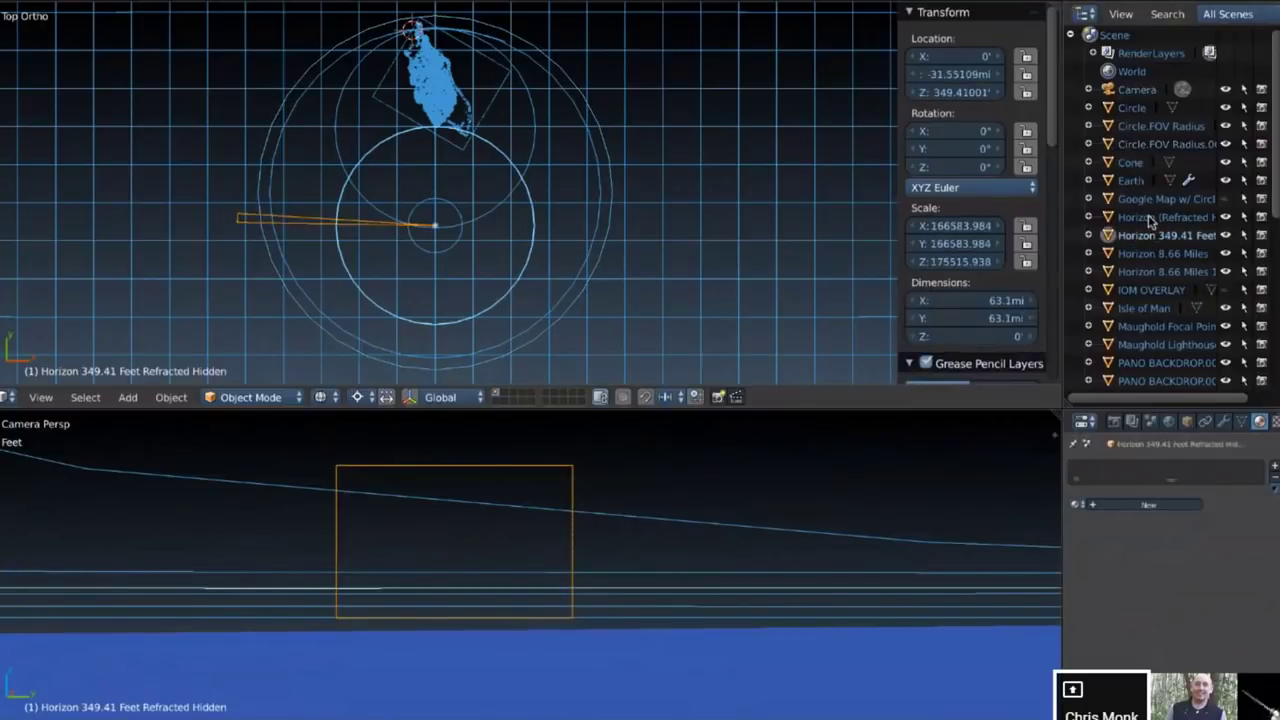
left_click(1150, 218)
left_click(1152, 235)
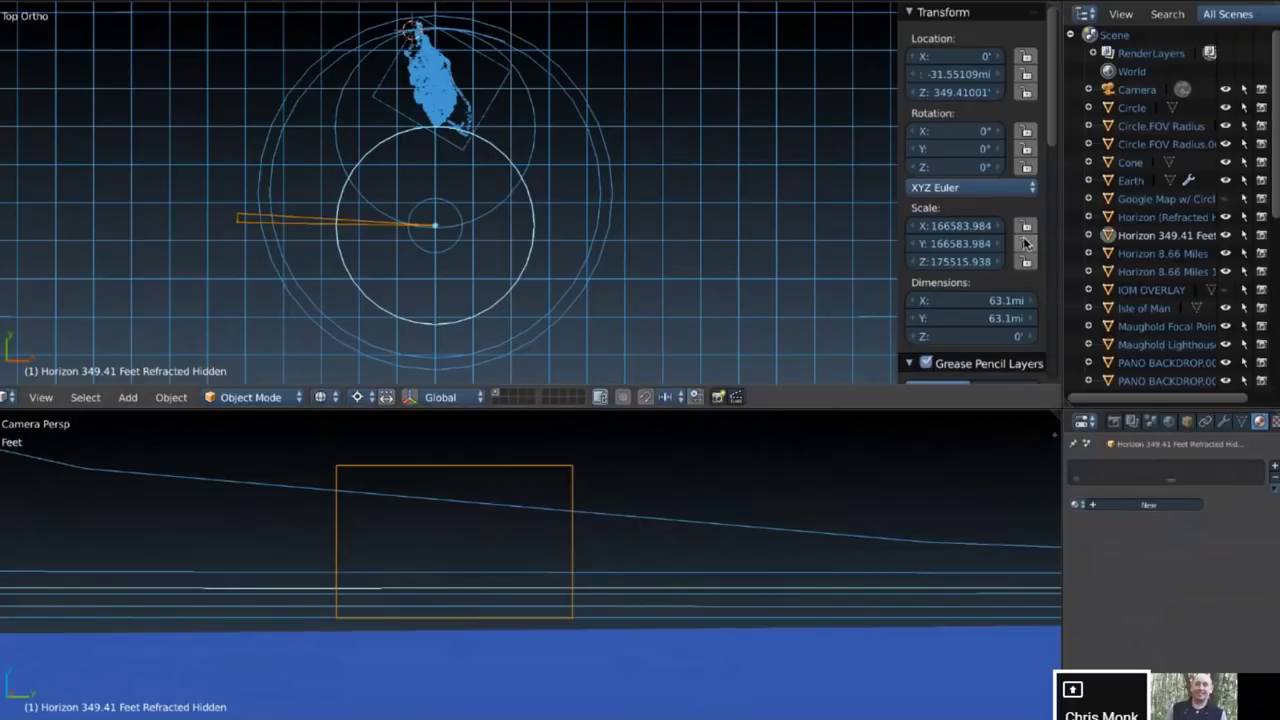
Rotate the camera to -89.6° on Z and highlight the Horizon 349.41 Feet Refracted Hidden circle in that direction
left_click(1136, 90)
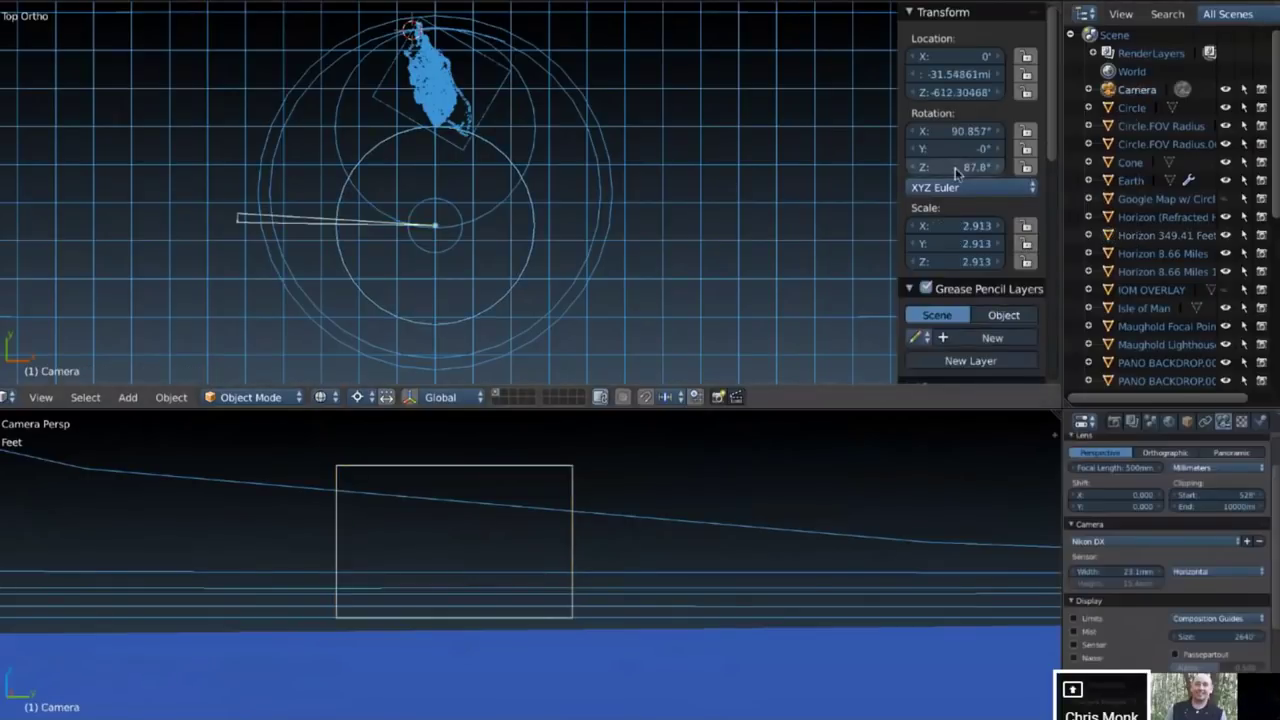
left_click_drag(951, 167, 951, 168)
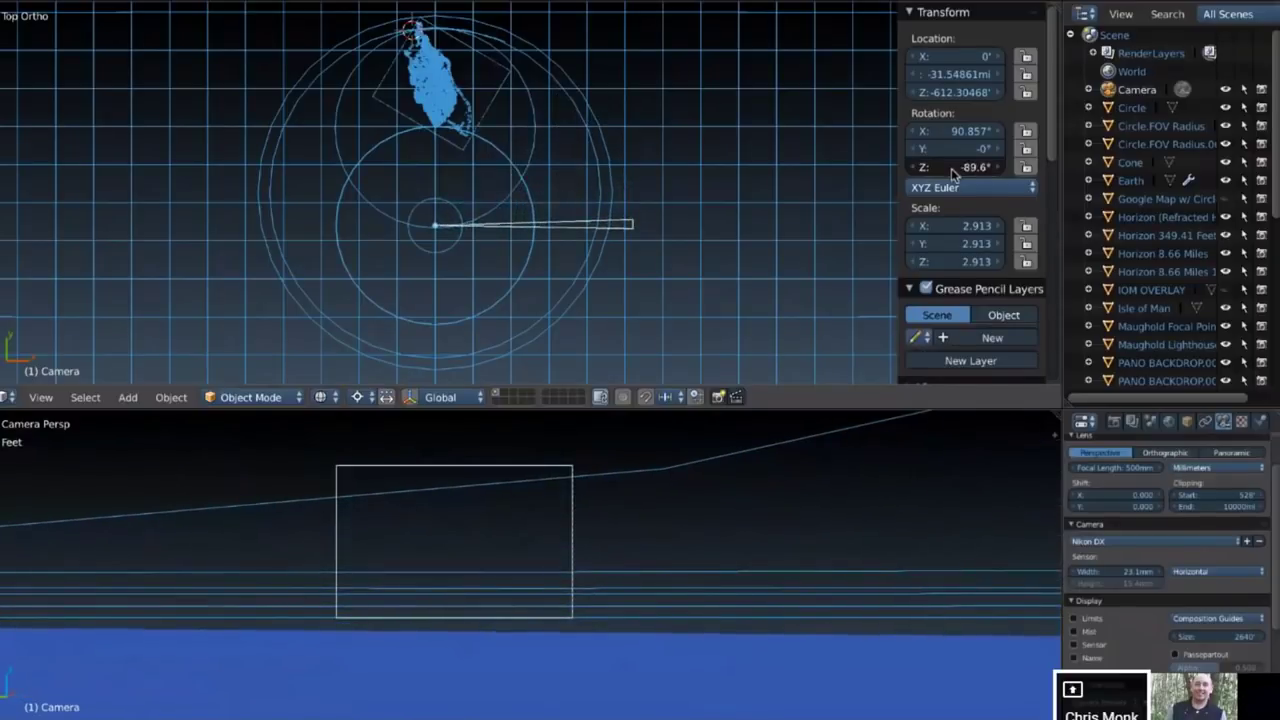
left_click(1151, 237)
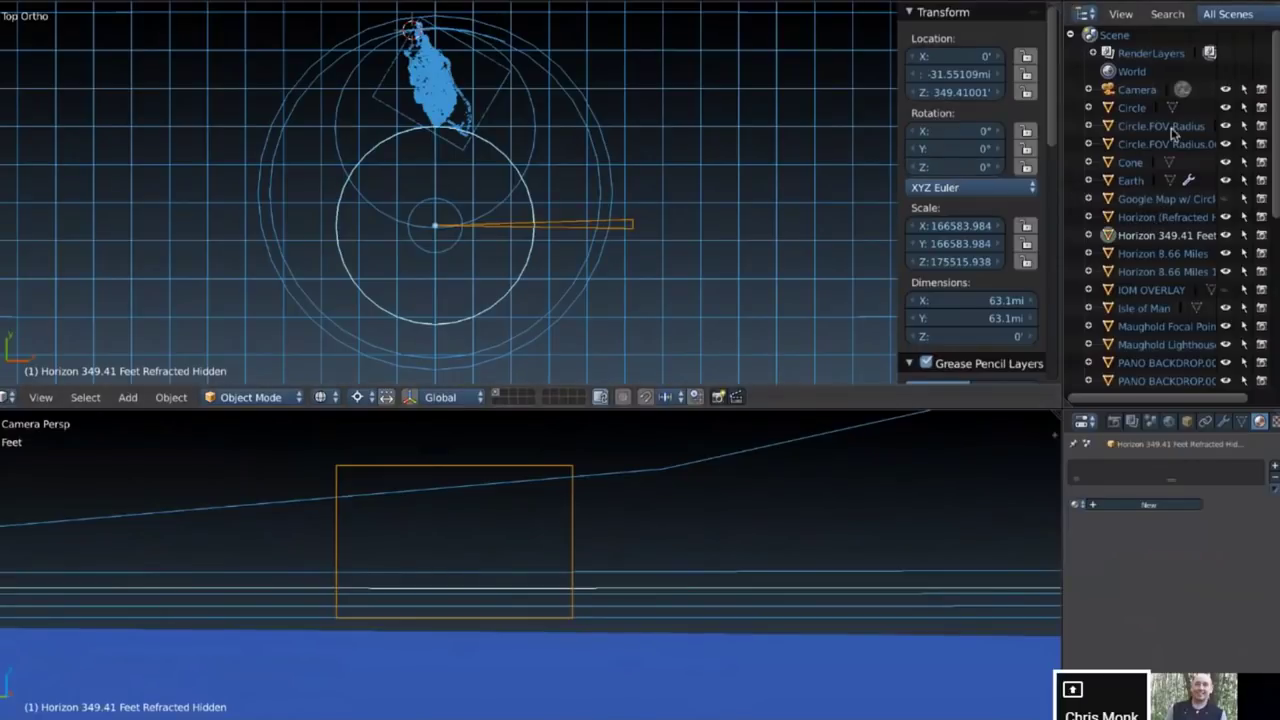
Rotate the camera back to 0° on Z so it faces the Isle of Man
left_click(1137, 90)
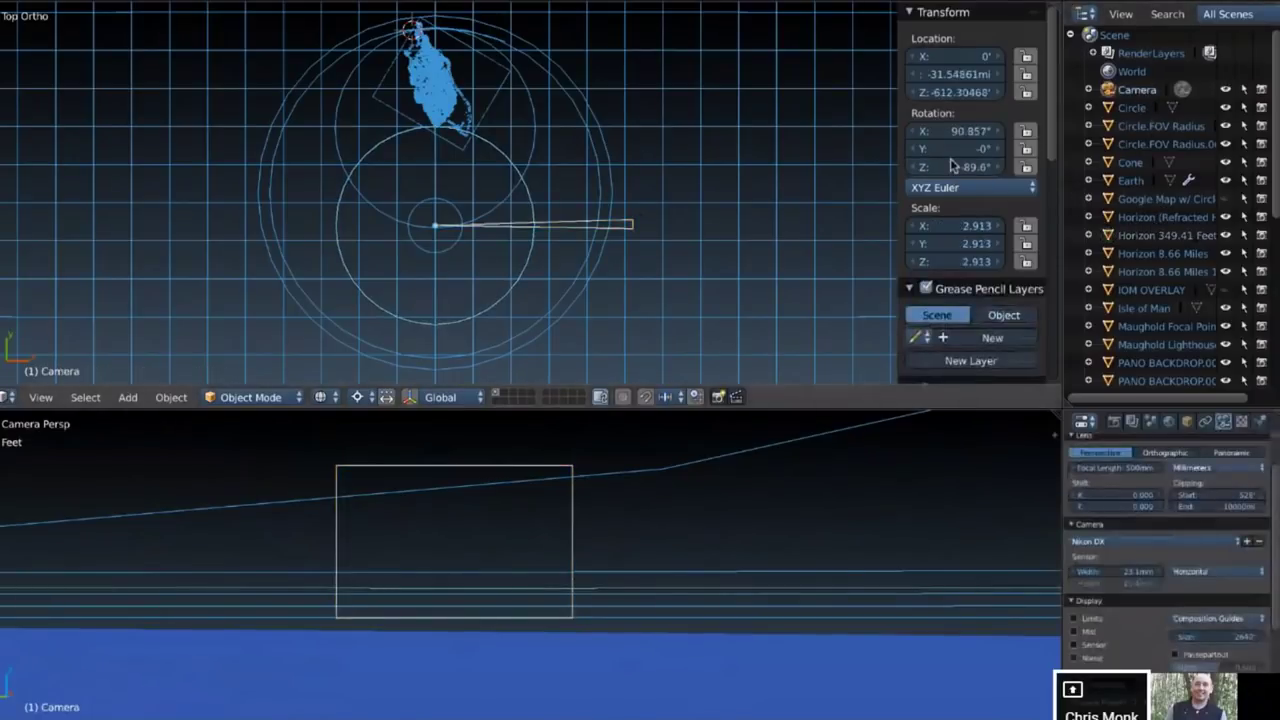
scroll(951, 168, "up", 4, "ctrl")
scroll(951, 168, "up", 8, "ctrl")
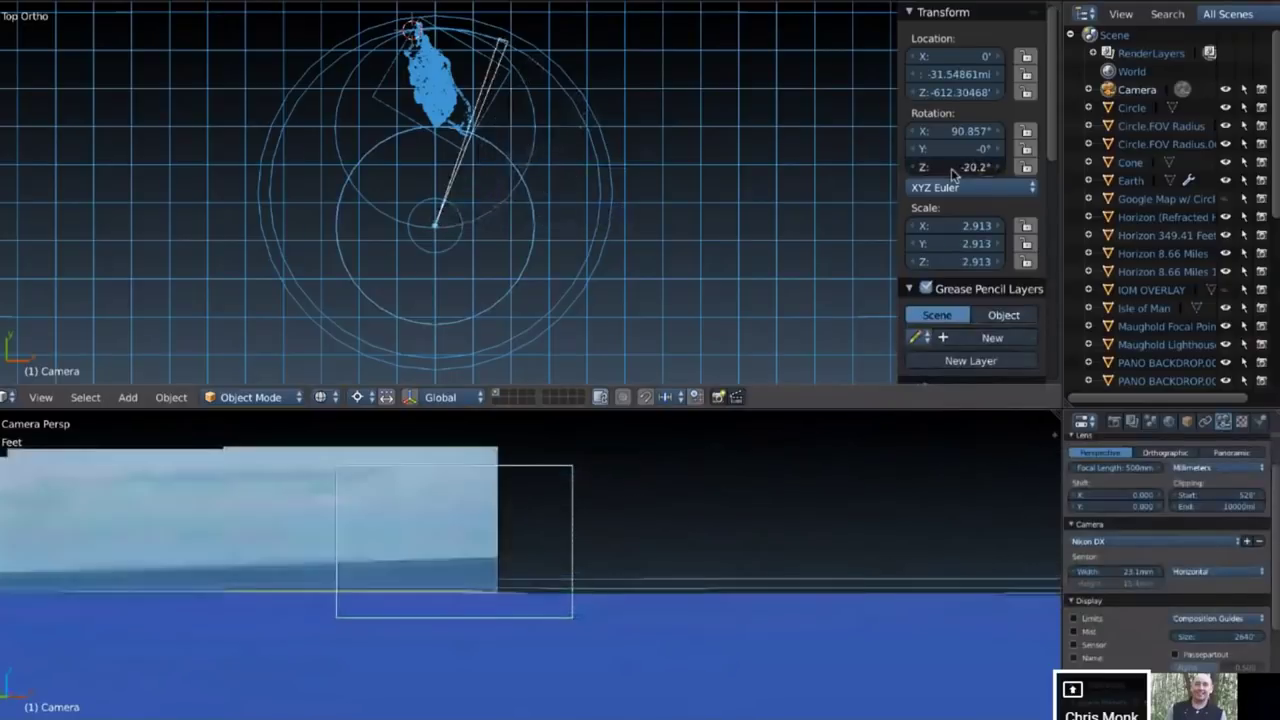
scroll(951, 168, "up", 4, "ctrl")
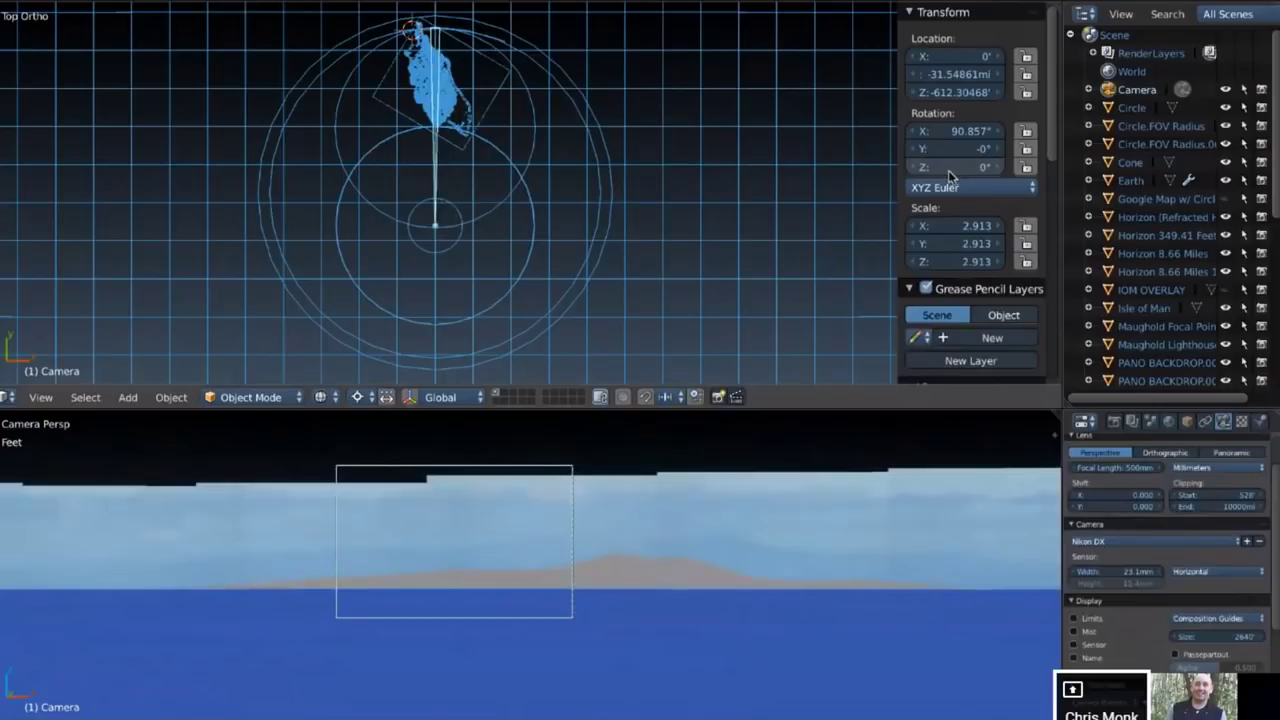
Hide the Isle of Man and Earth models, and tilt the camera to 90.257° on X to examine the panorama photos up close
left_click(1225, 308)
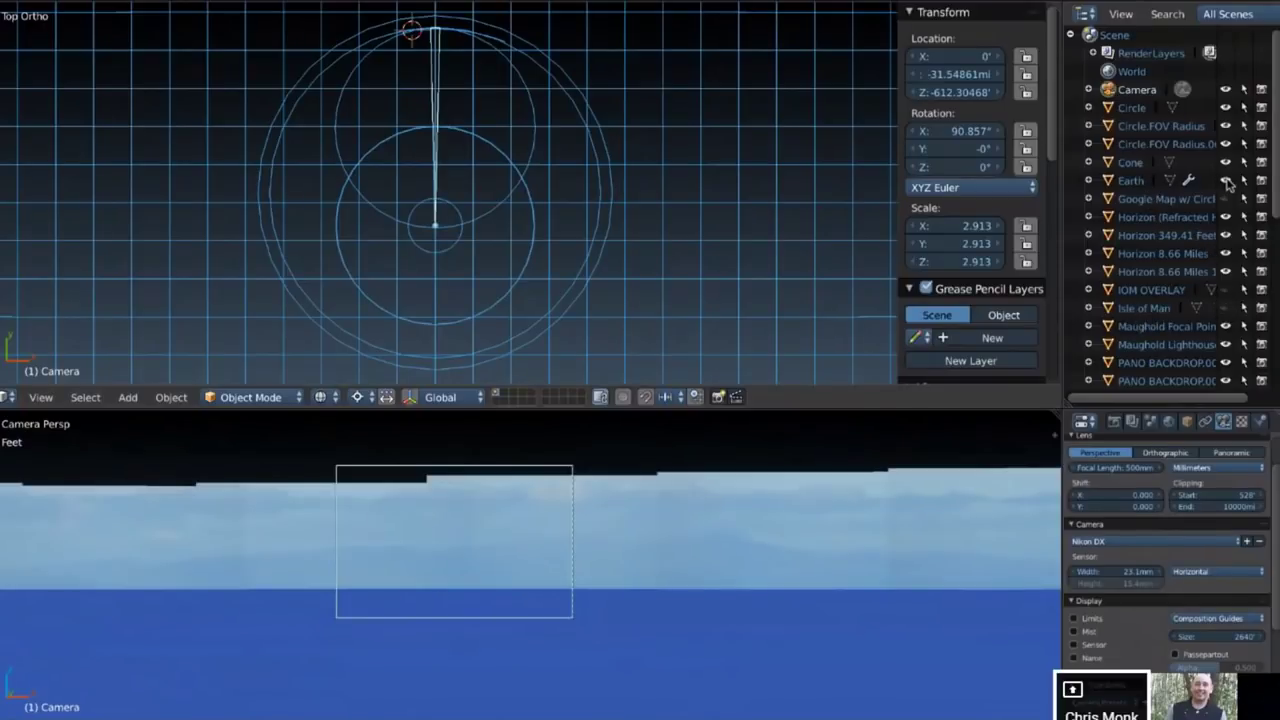
left_click(1226, 181)
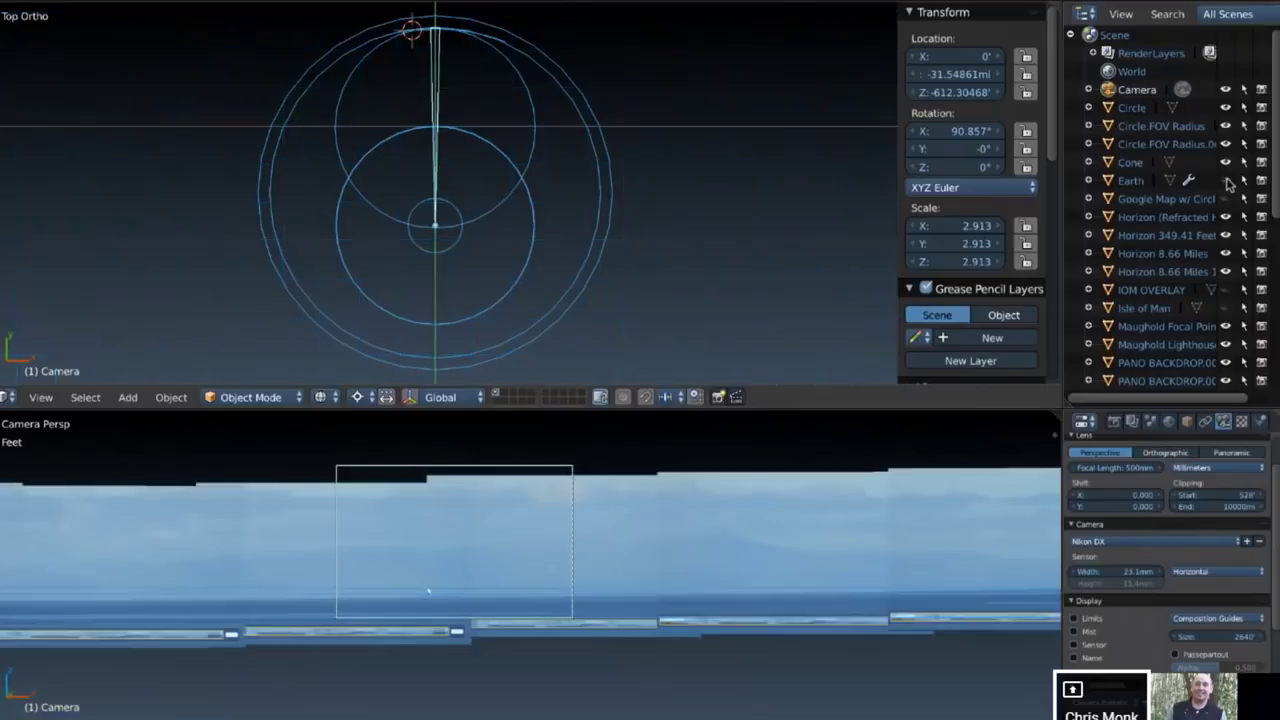
left_click(912, 132)
left_click(912, 132)
left_click(912, 132)
left_click(912, 132)
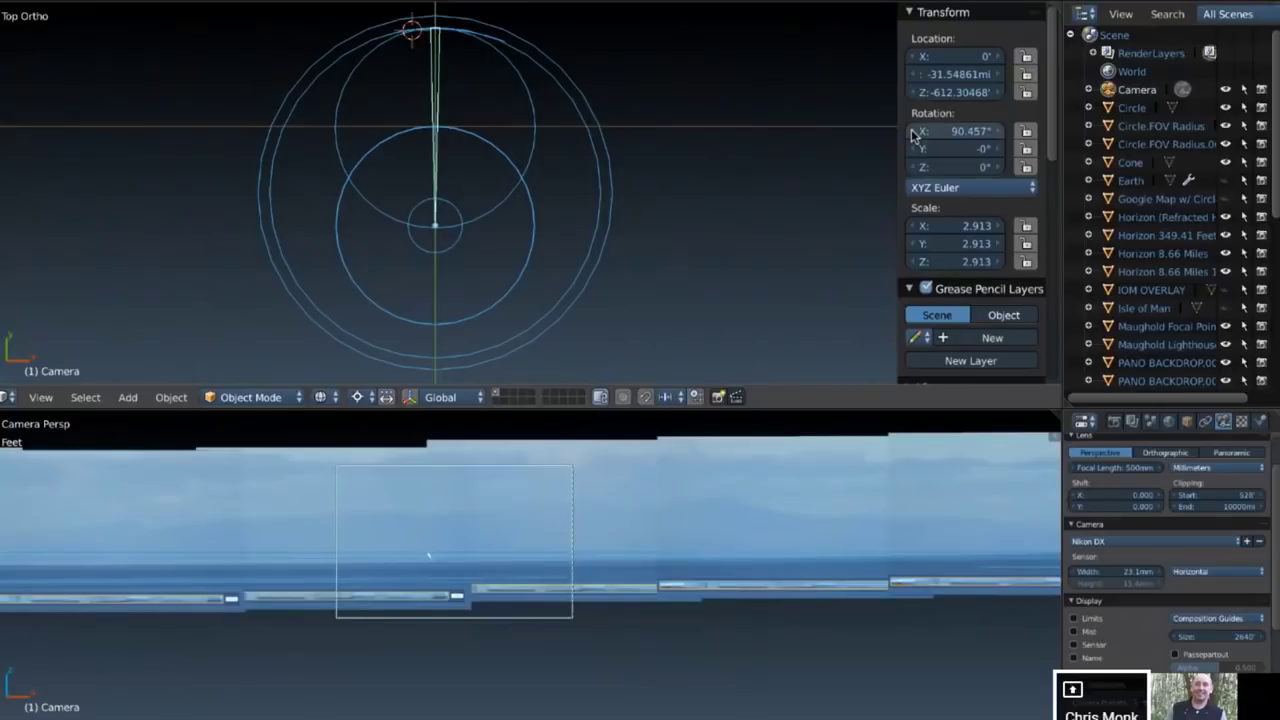
left_click(912, 132)
left_click(912, 132)
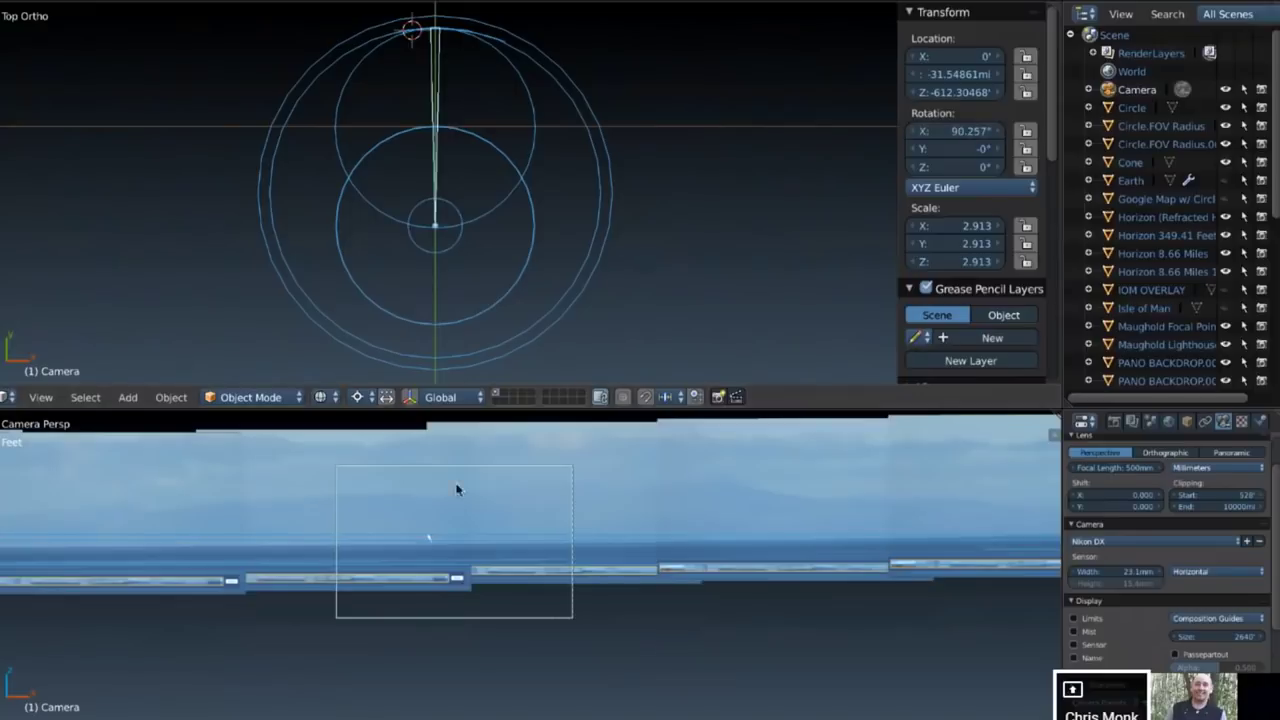
scroll(466, 512, "up", 1)
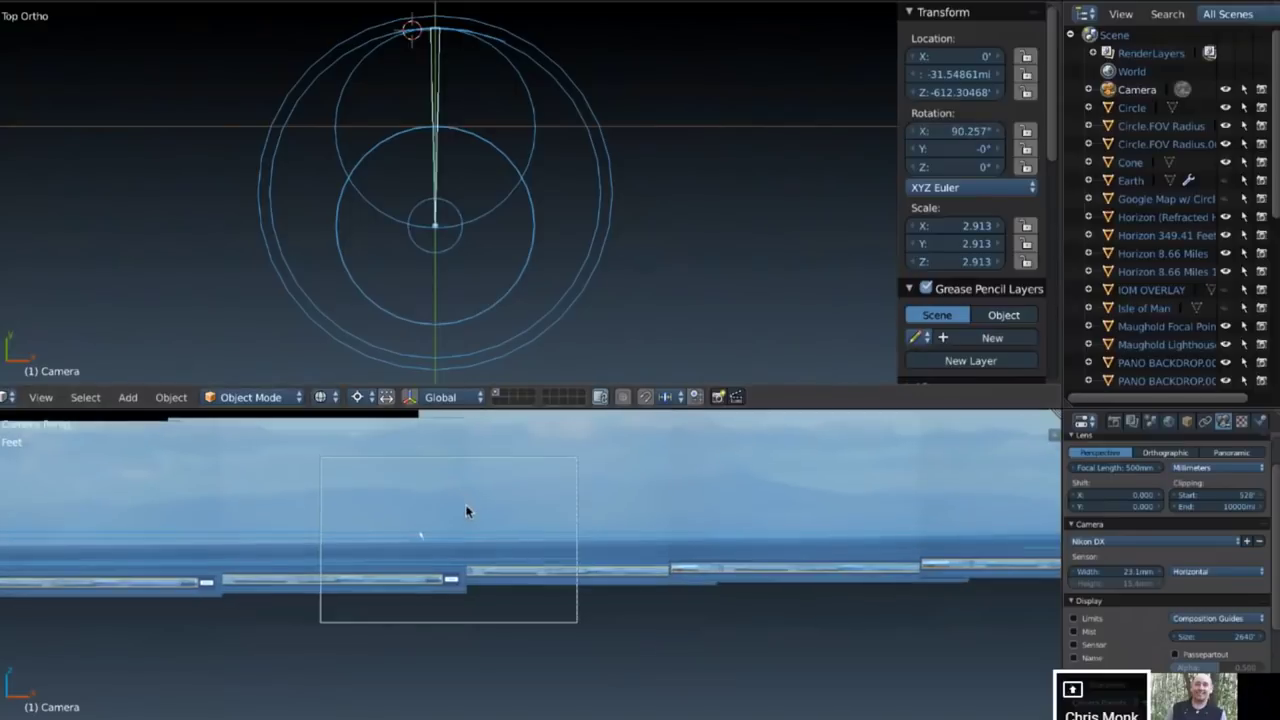
scroll(466, 512, "up", 2)
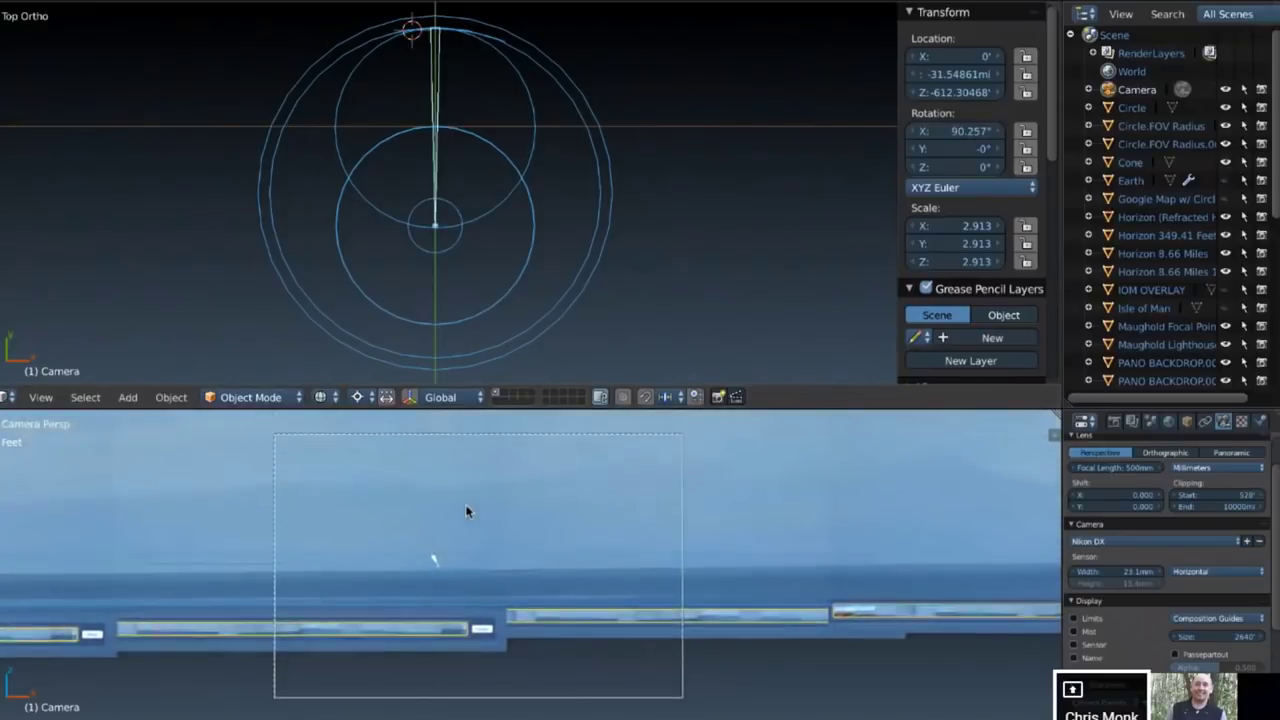
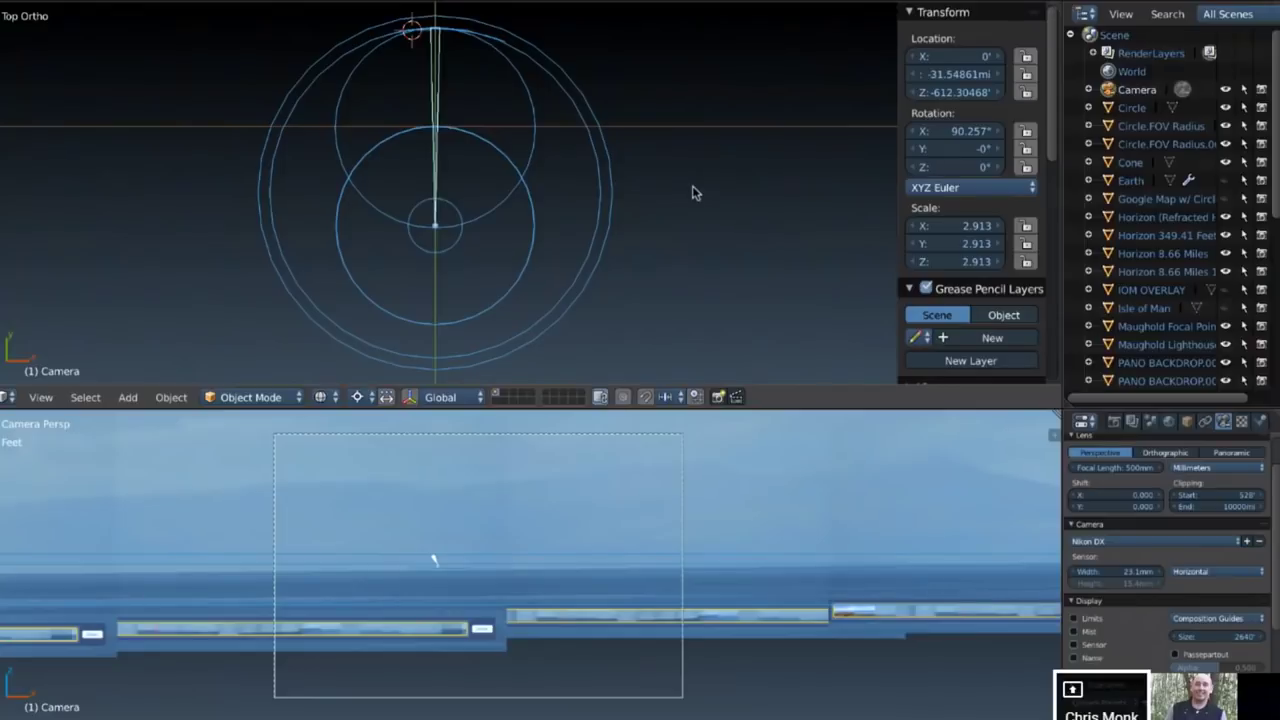
Switch the upper viewport to the left side view, and briefly show the Earth to compare its horizon with the panorama photos
middle_click(693, 190)
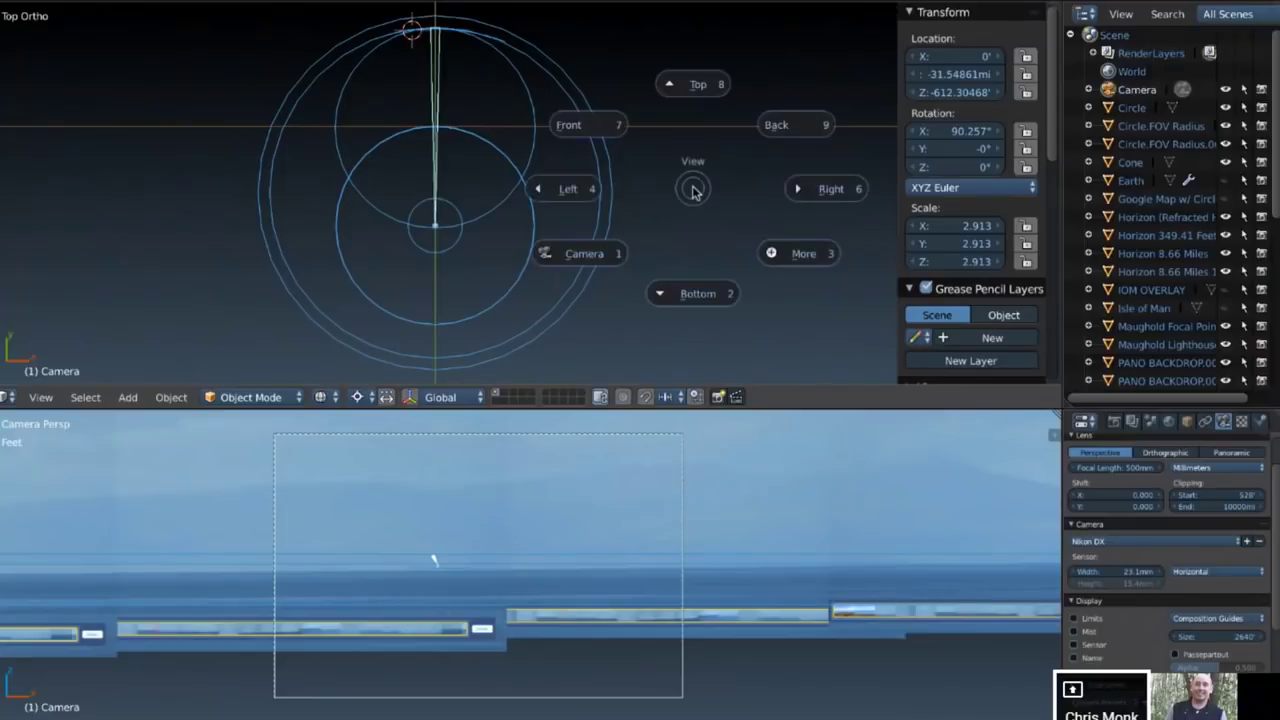
left_click(560, 194)
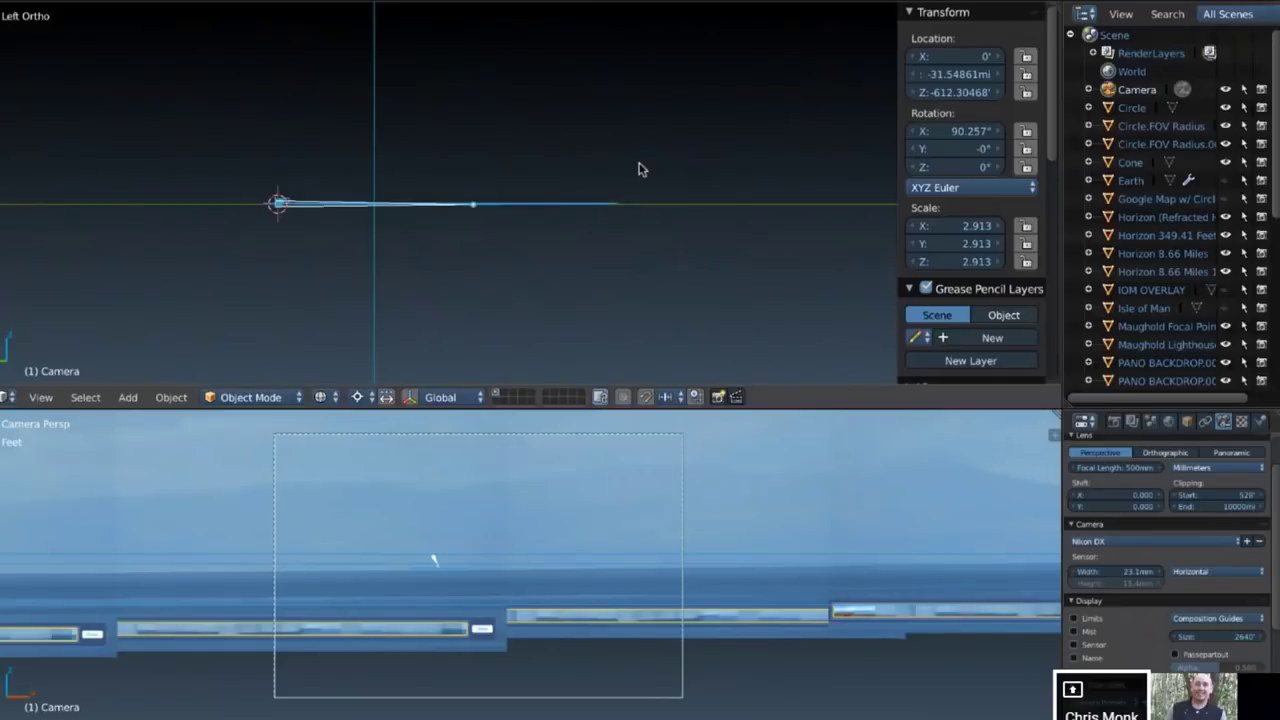
left_click(1225, 181)
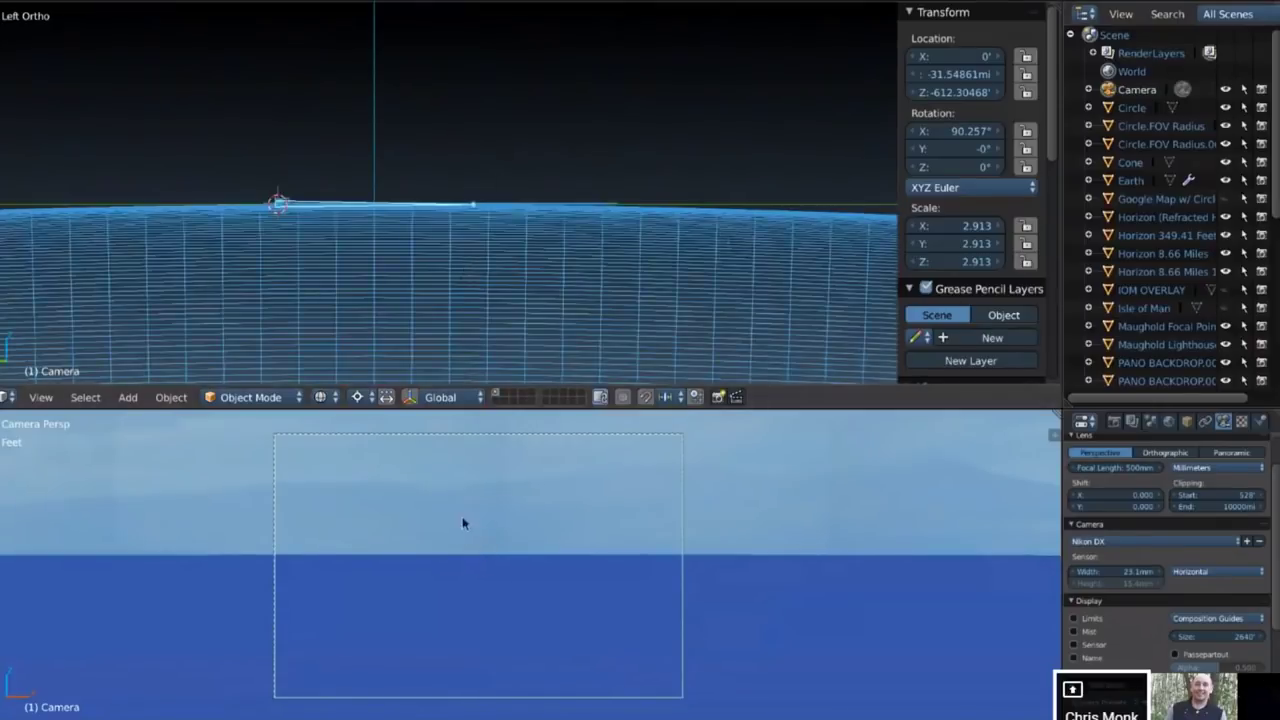
left_click(1227, 181)
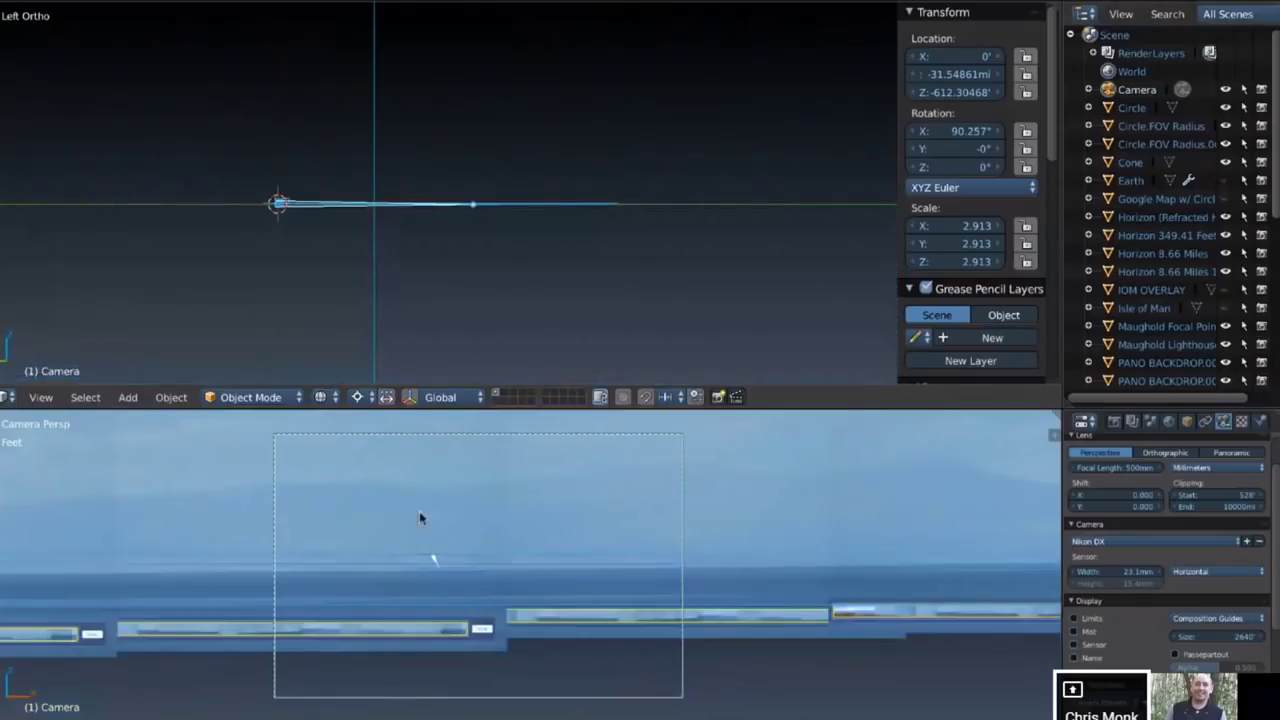
Show the Earth and try moving the PANO BACKDROP.005 photo up and down along Z against the model's horizon
right_click(419, 514)
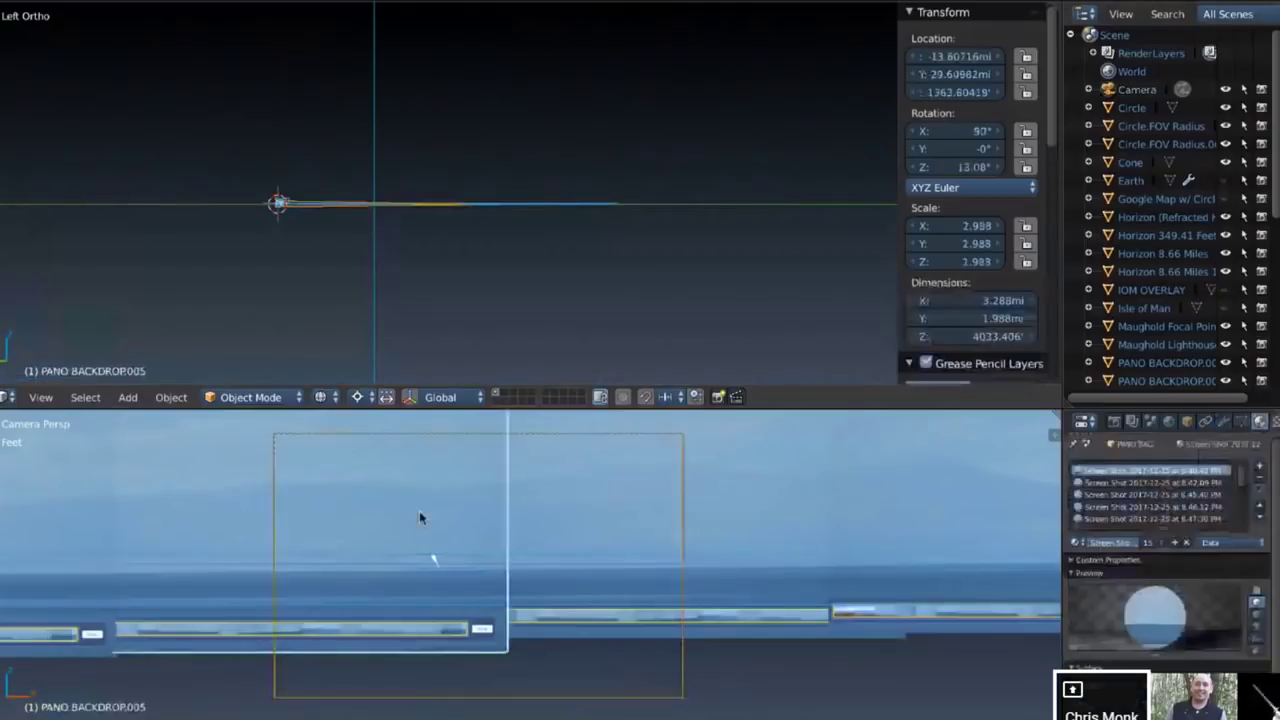
left_click(1225, 181)
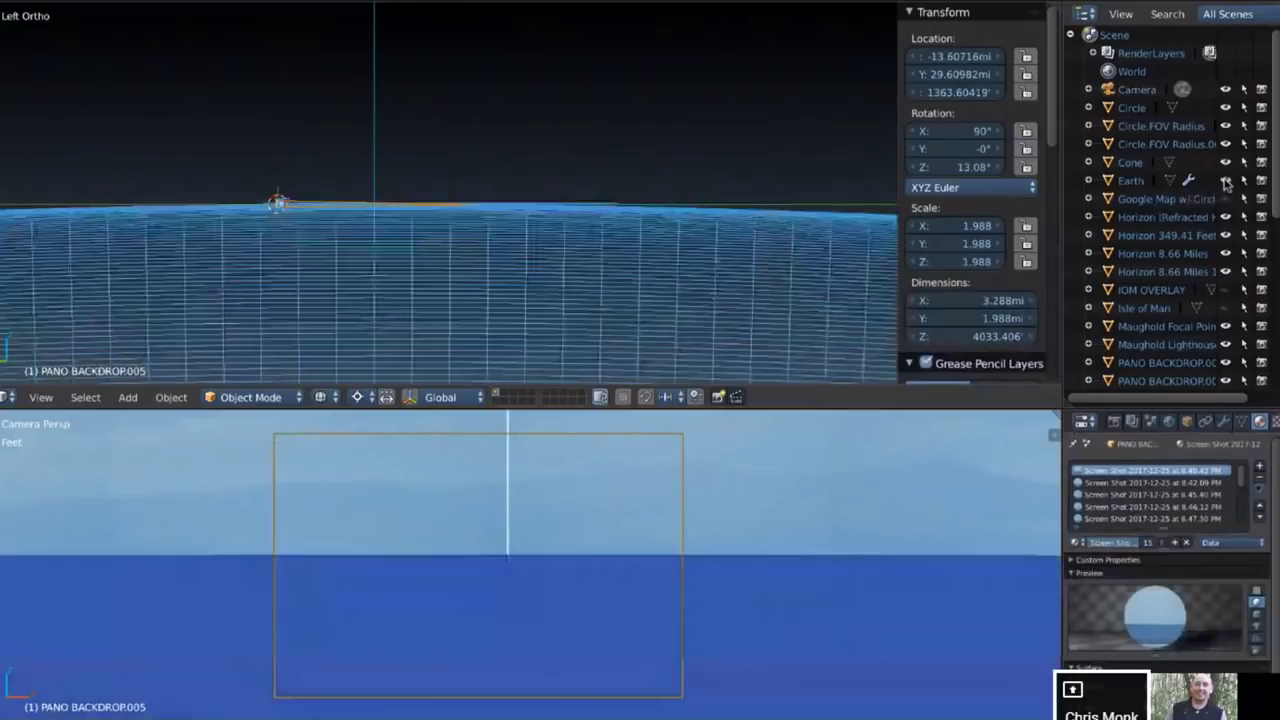
scroll(454, 483, "left", 3)
scroll(454, 483, "up", 5)
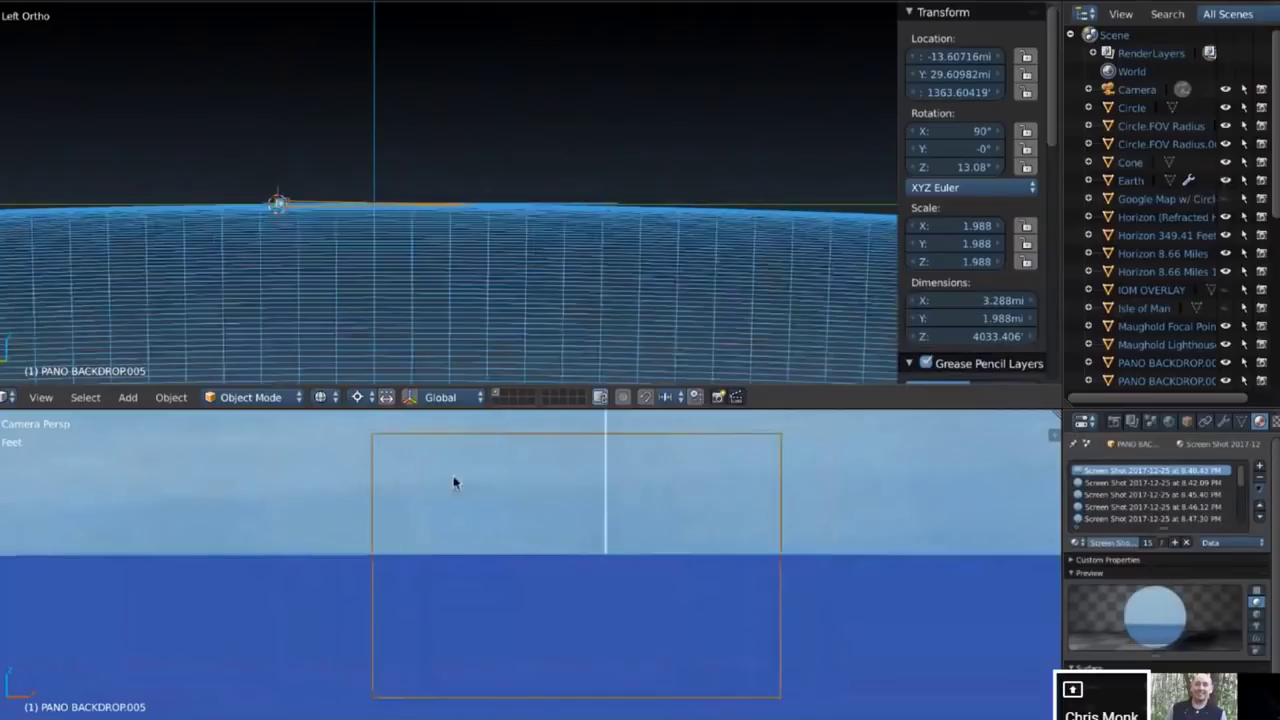
scroll(454, 483, "down", 8)
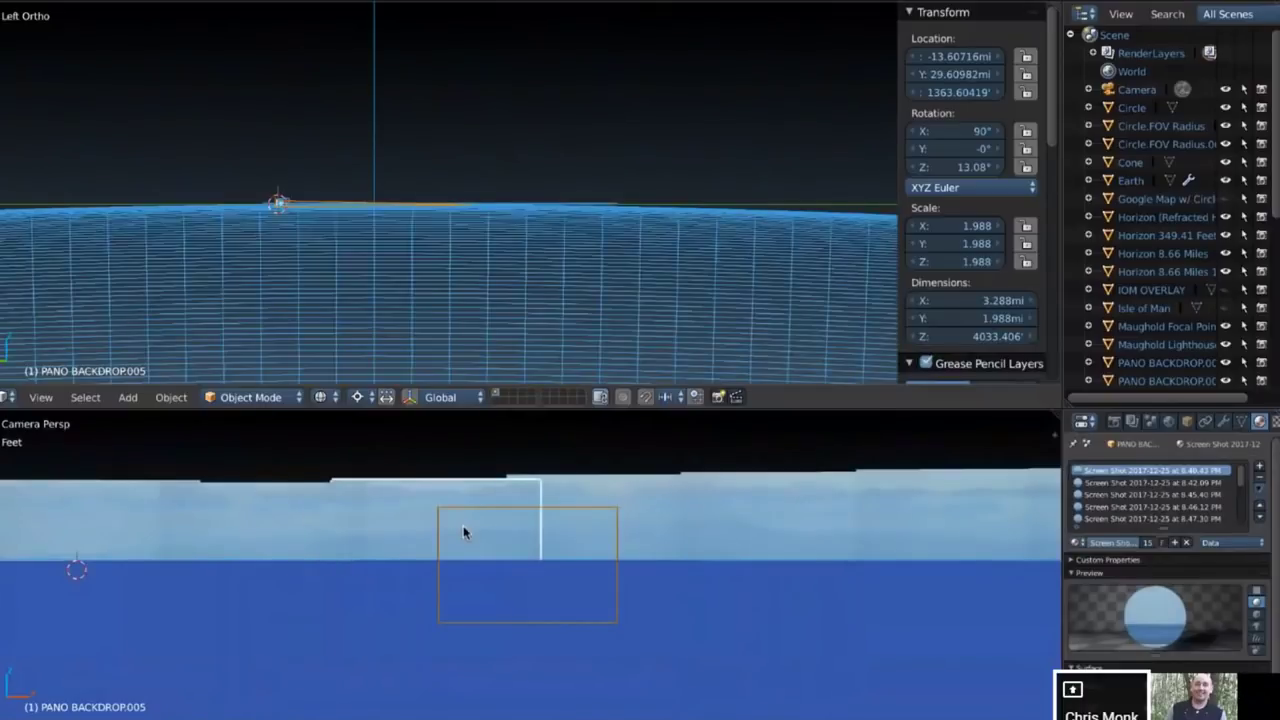
key("g")
key("z")
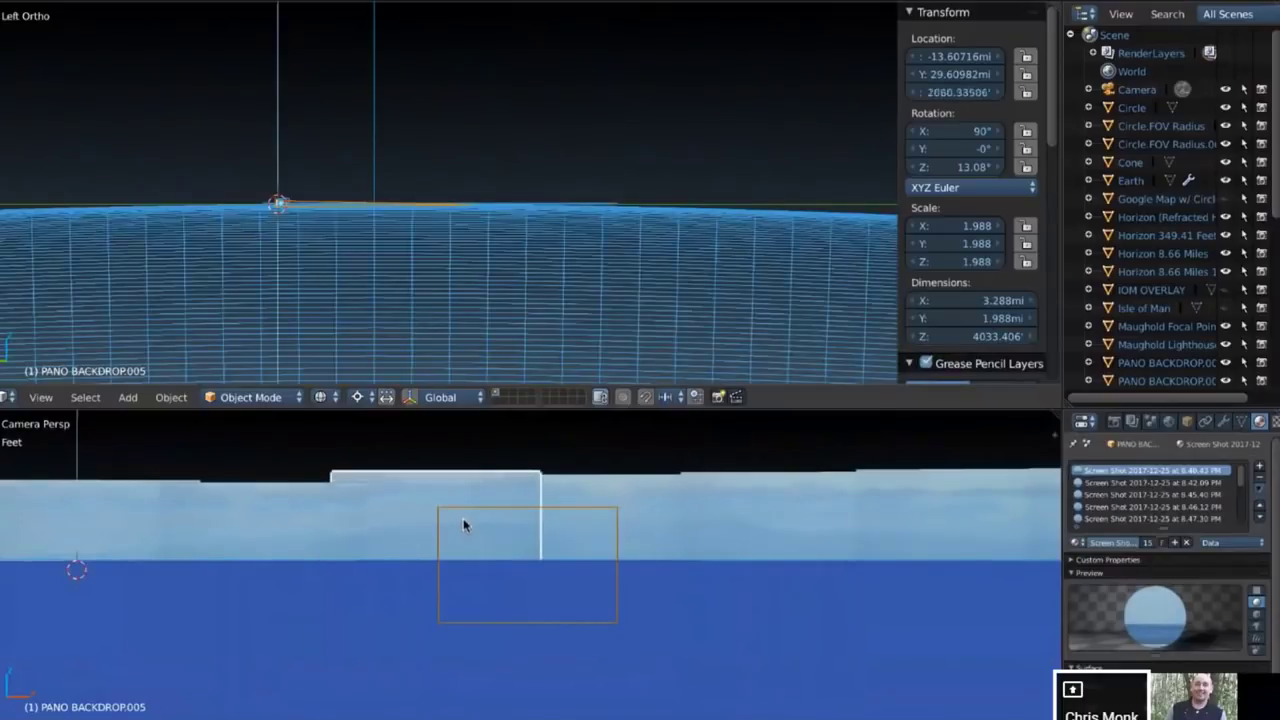
mouse_move(460, 511)
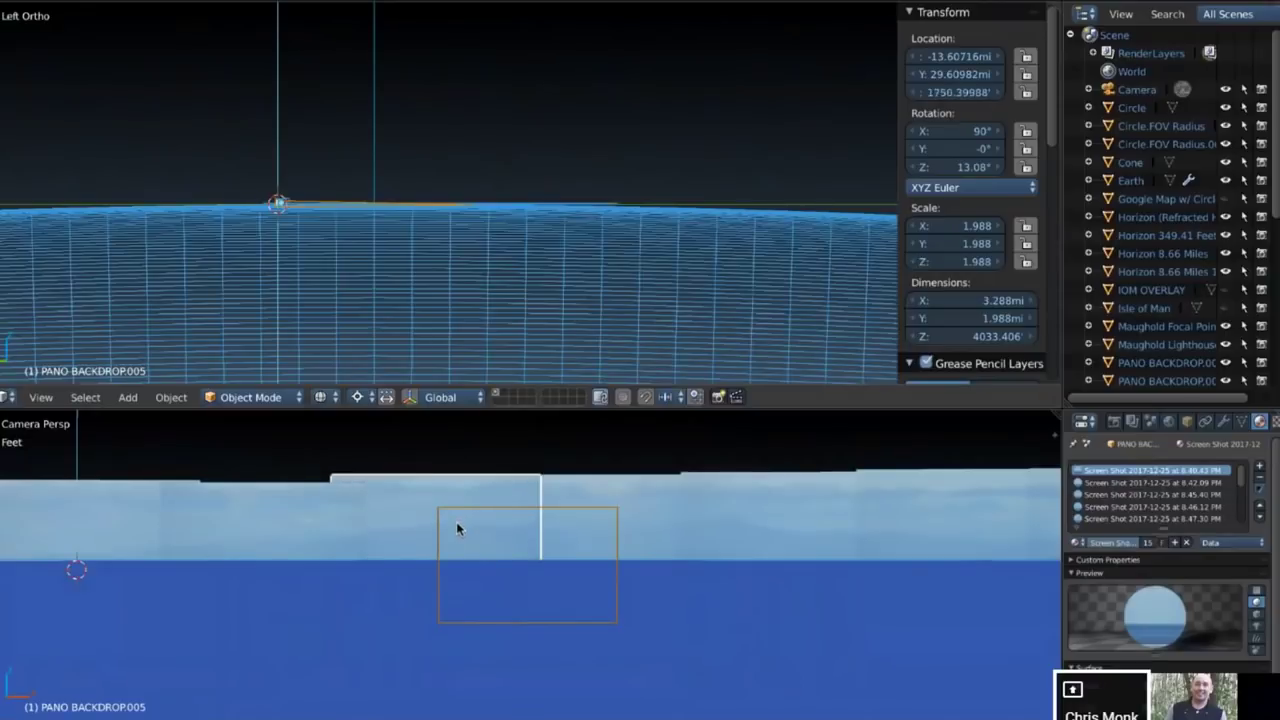
left_click_drag(457, 523, 456, 522)
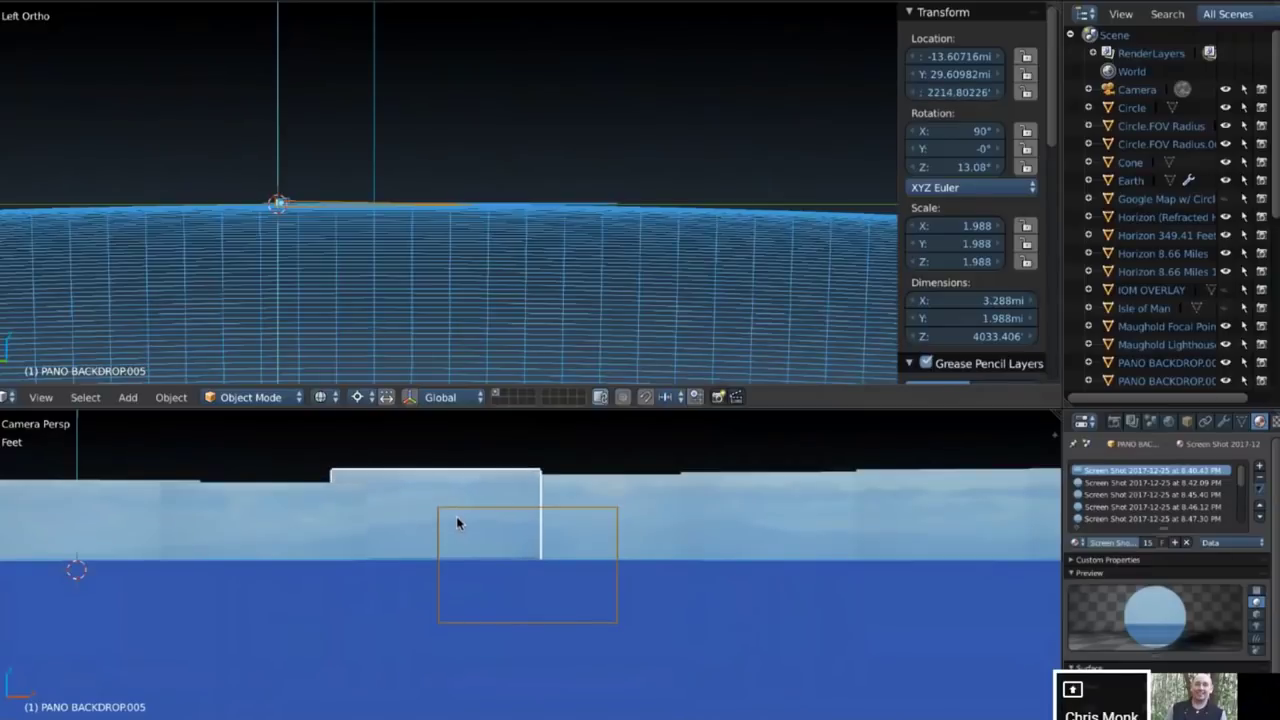
left_click_drag(456, 516, 456, 529)
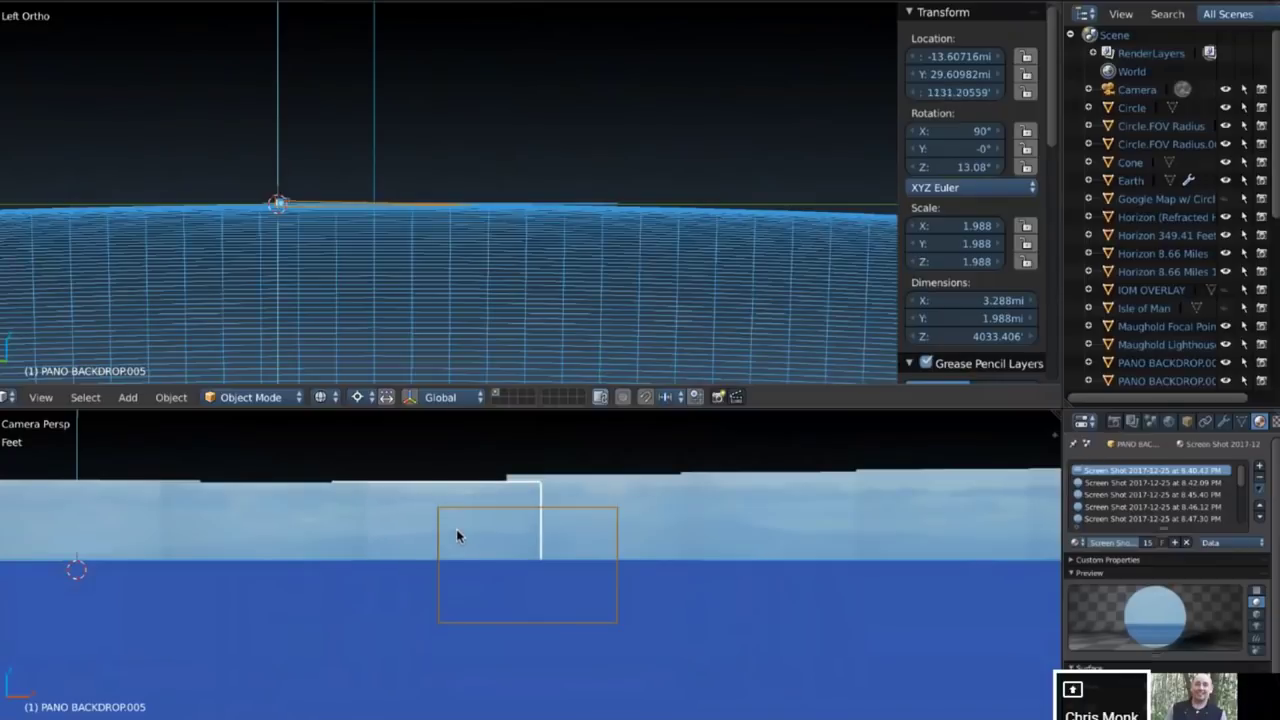
left_click_drag(456, 530, 455, 520)
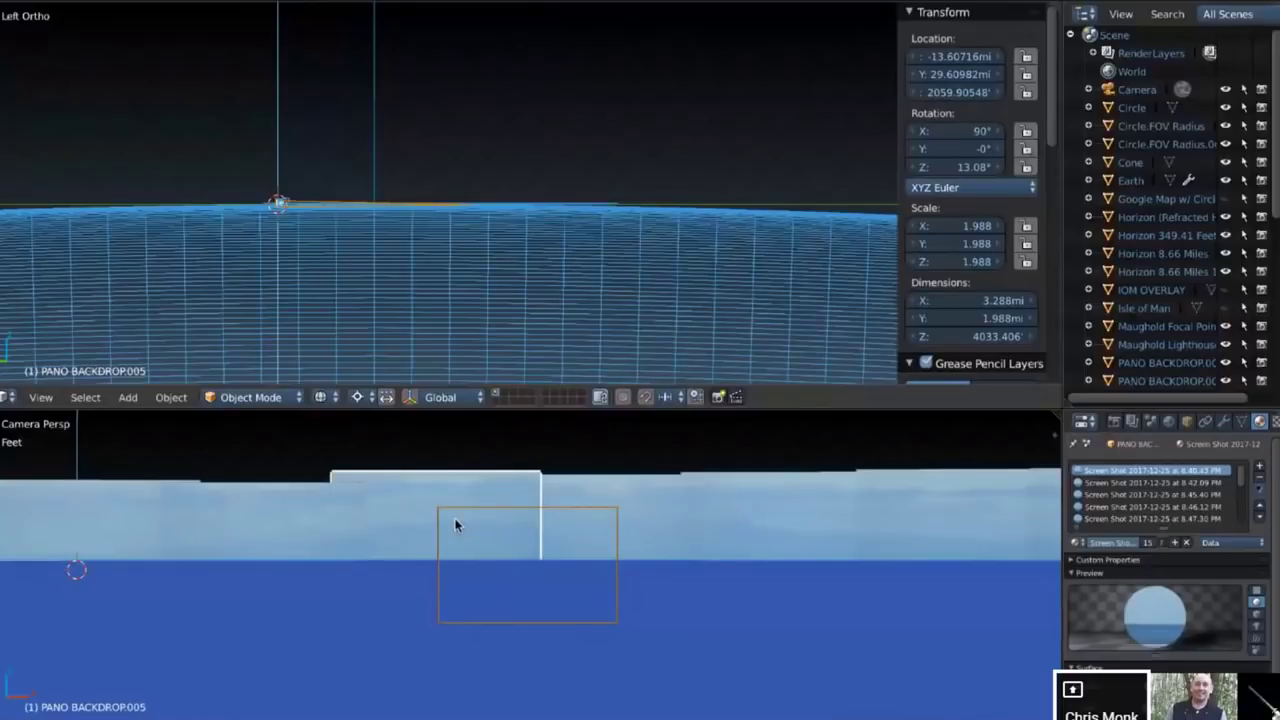
key("g")
key("z")
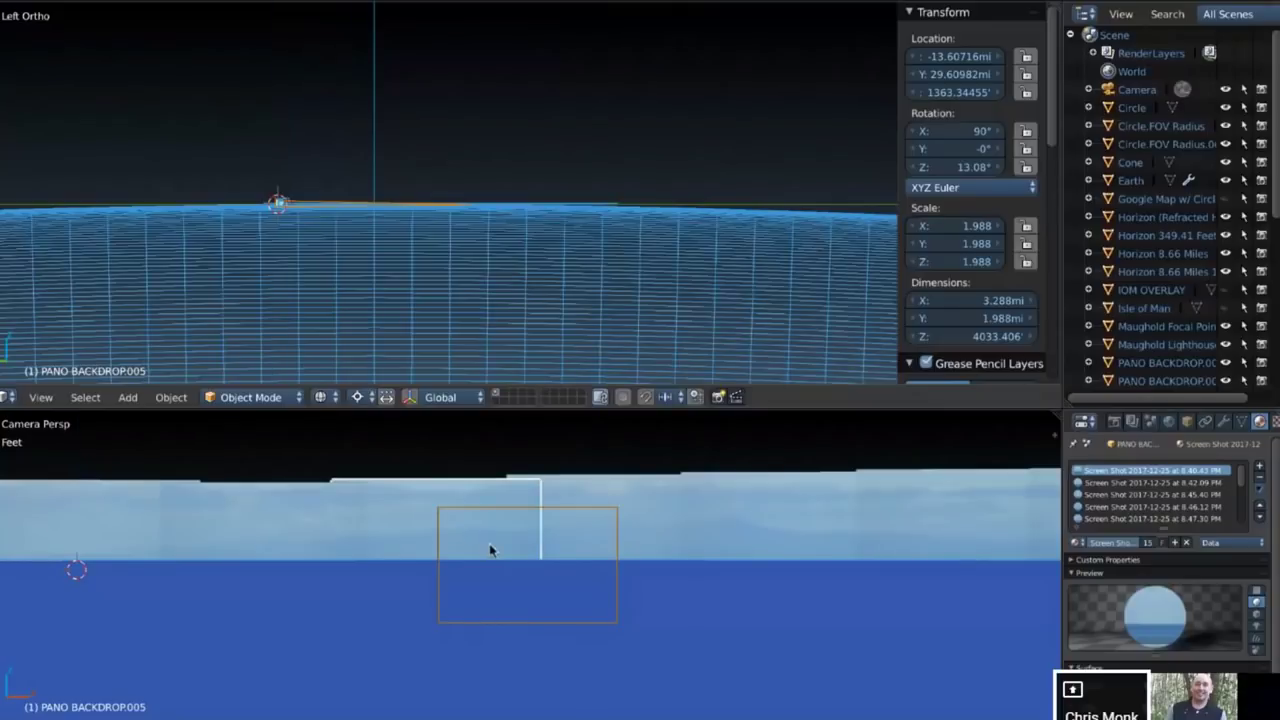
Select the Earth and hide it to examine the horizon line in the panorama photos up close
right_click(537, 590)
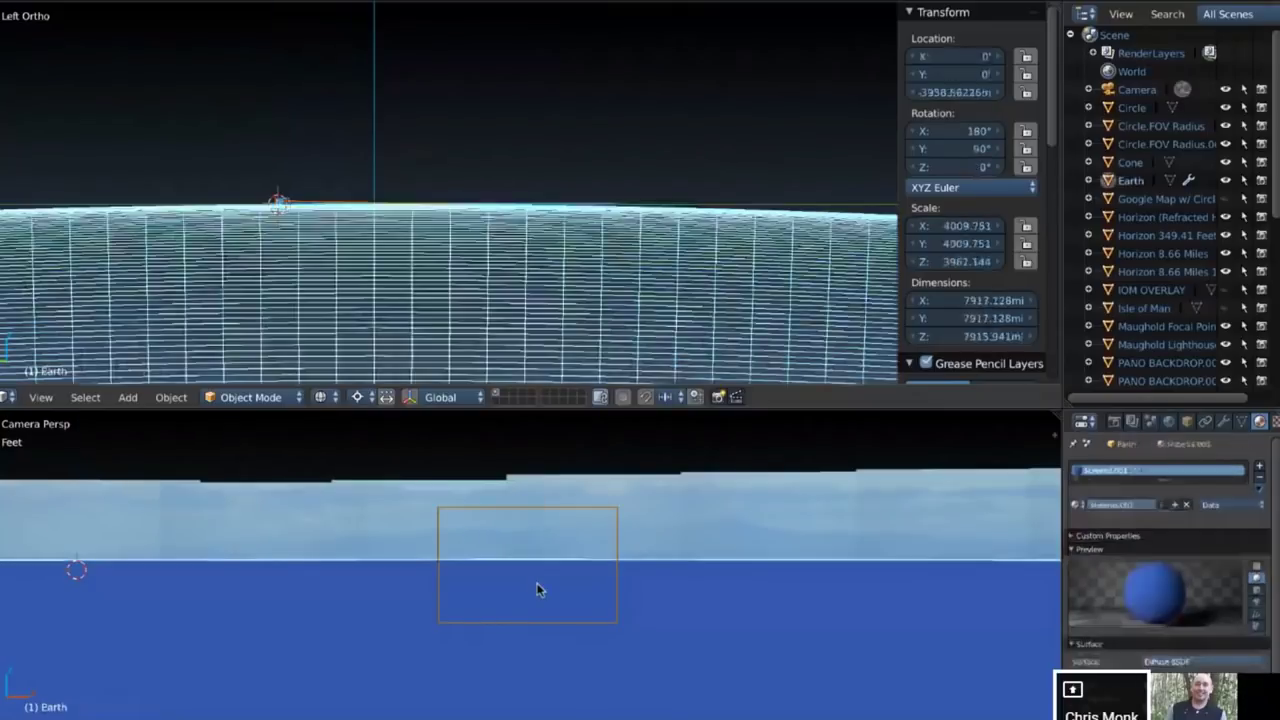
left_click(1225, 181)
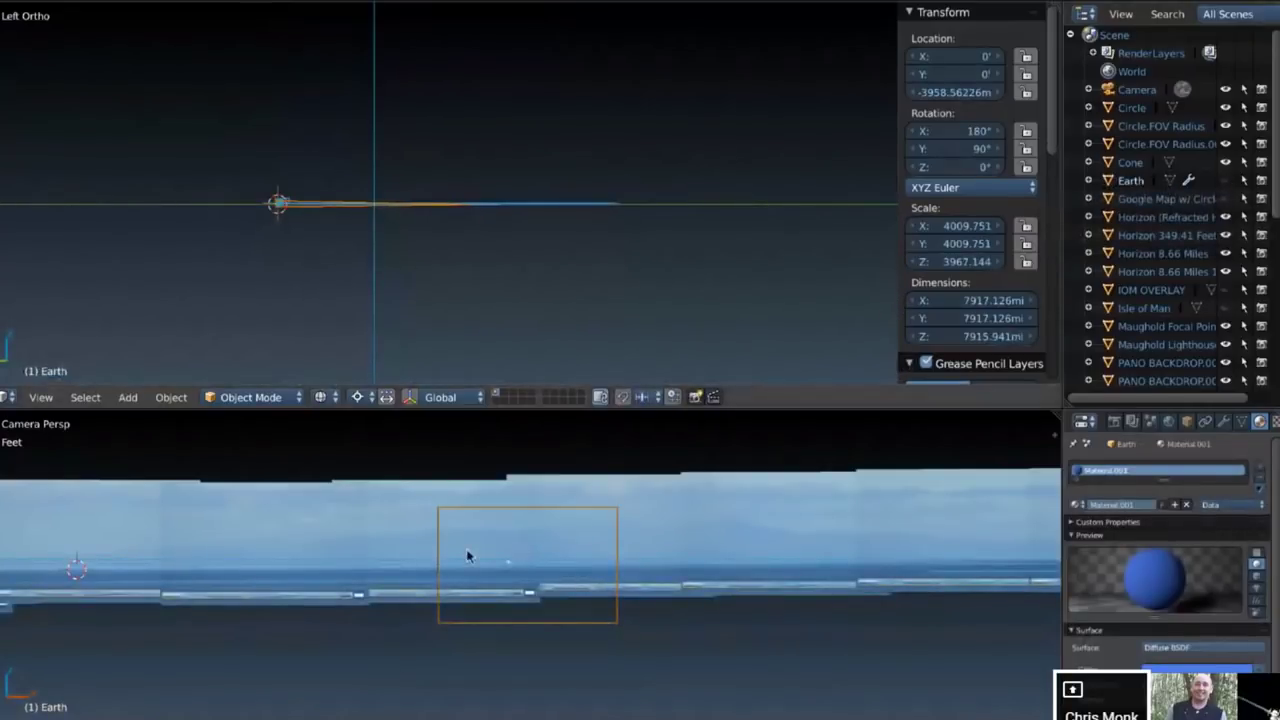
scroll(477, 549, "up", 1)
scroll(477, 550, "up", 4)
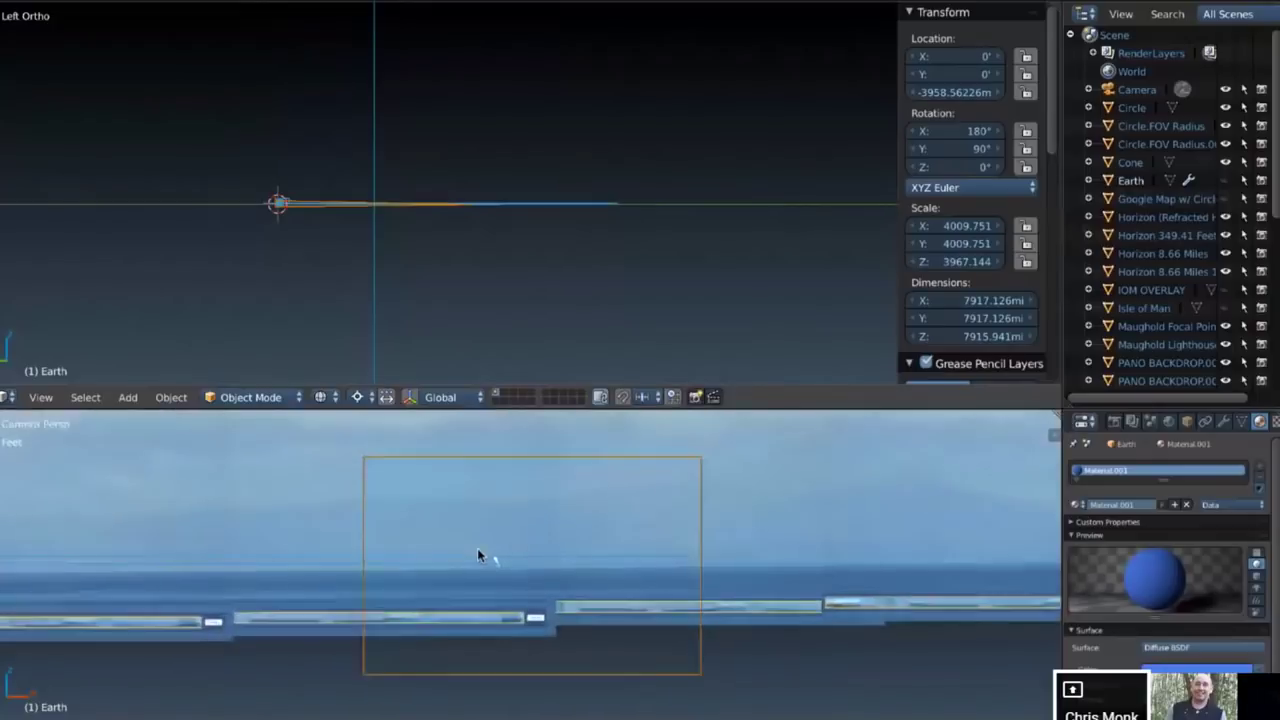
scroll(477, 548, "up", 1)
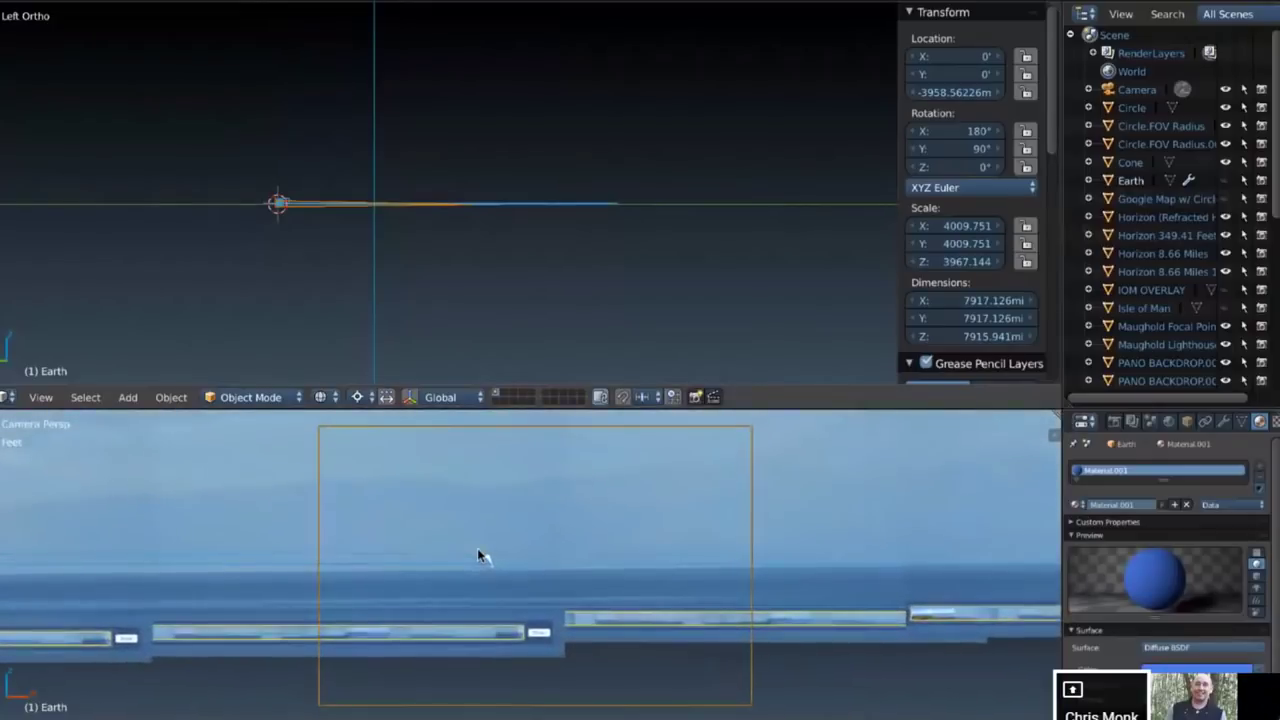
scroll(477, 548, "up", 1)
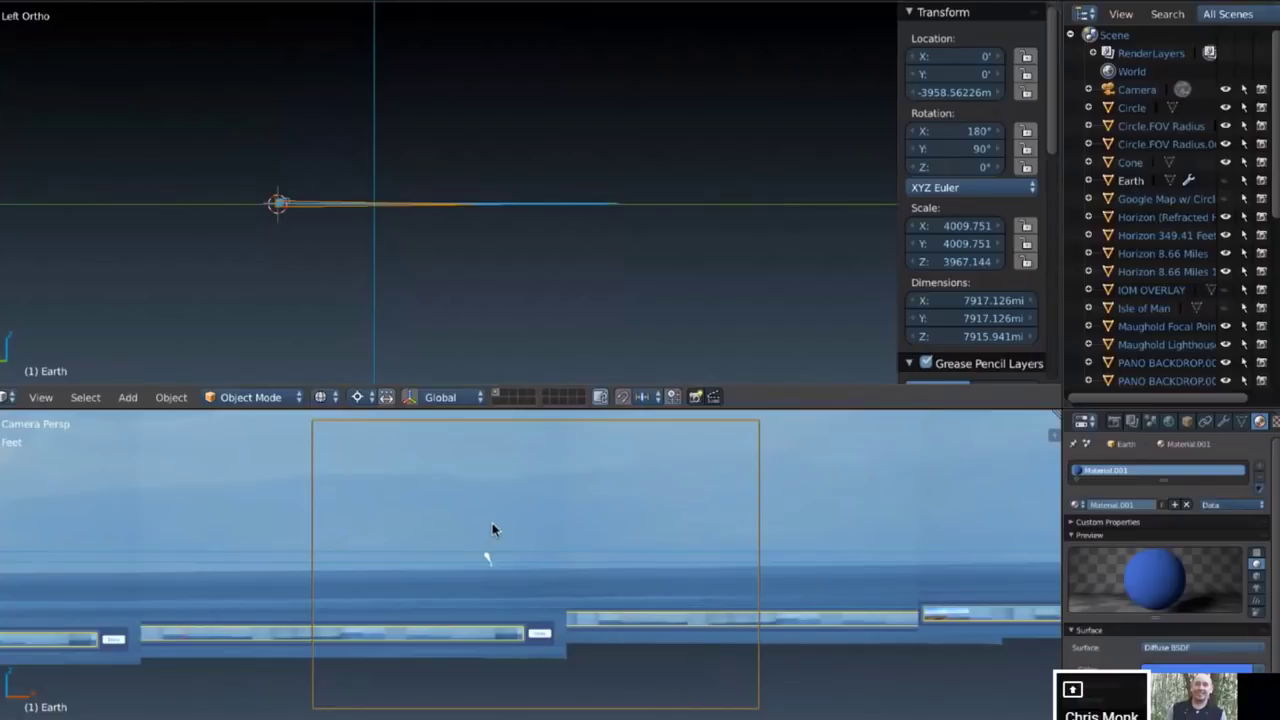
Show the Earth again, set the camera view to wireframe shading, and select the Earth
left_click(1225, 180)
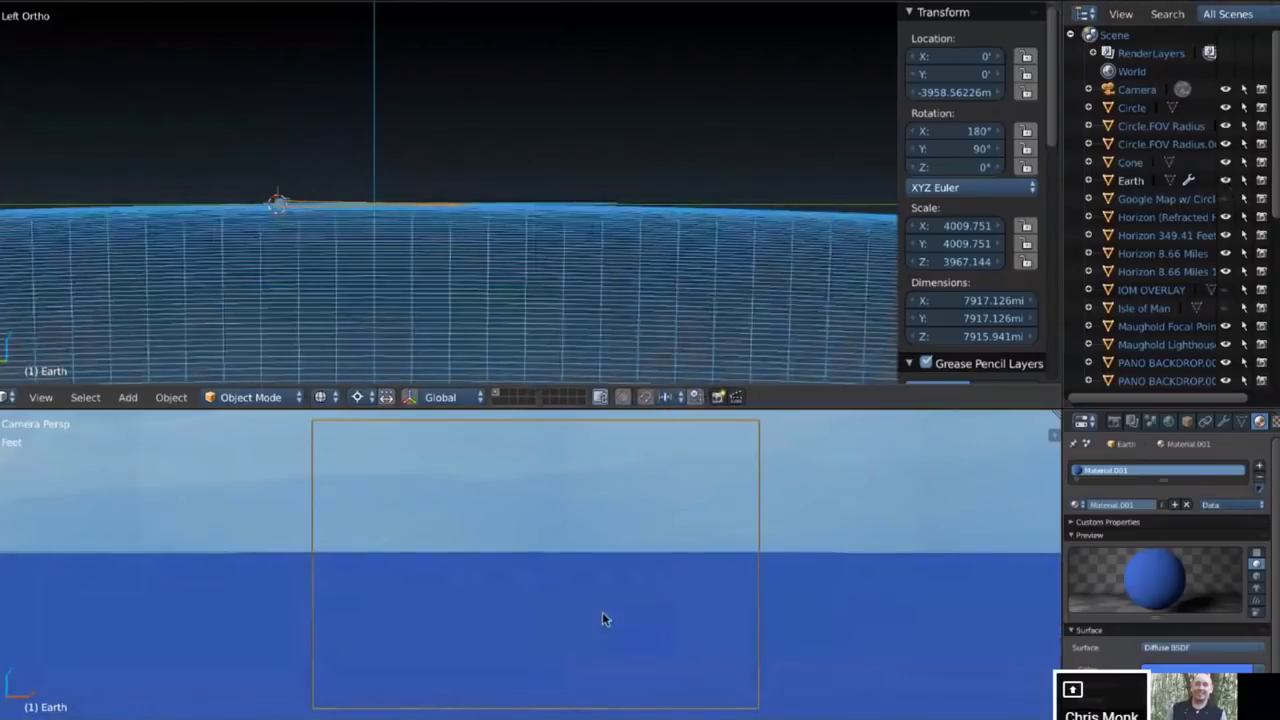
left_click(322, 716)
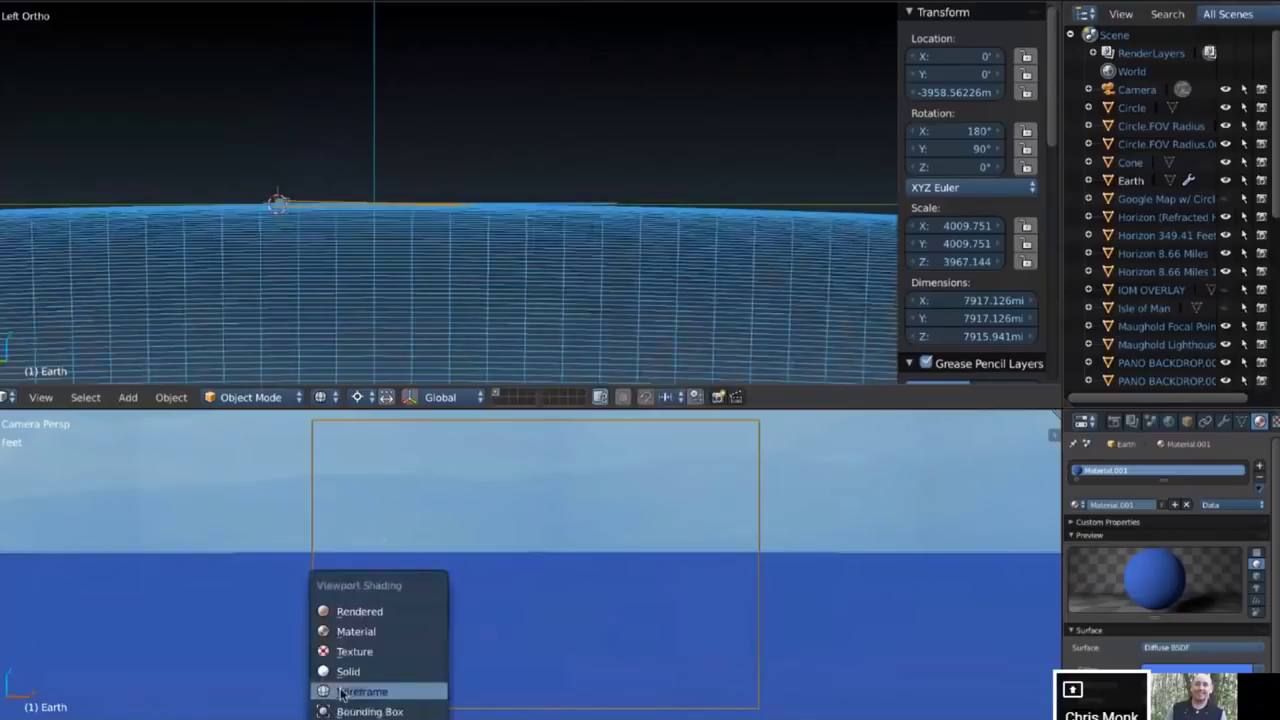
left_click(342, 691)
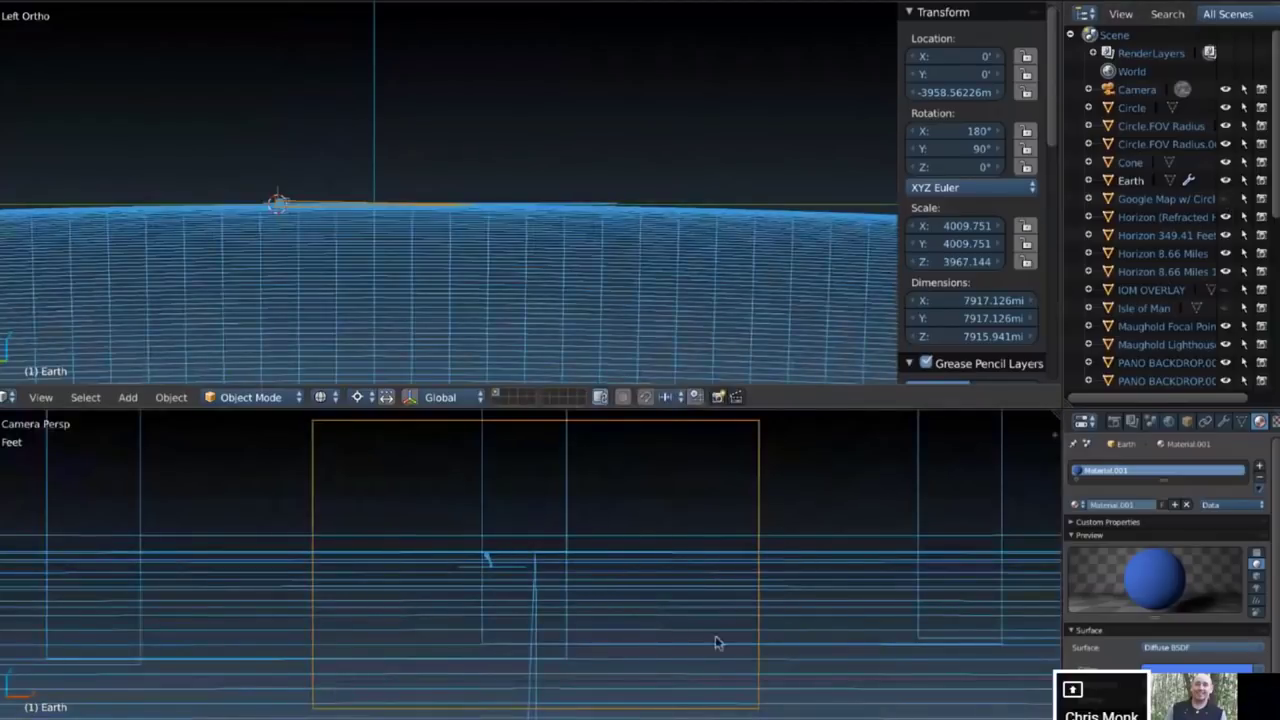
left_click(1133, 180)
Examine the lighthouse against the Earth's wireframe horizon lines up close, toggling briefly out of the camera view and back
scroll(620, 609, "up", 2)
scroll(620, 611, "up", 5)
scroll(620, 611, "down", 6)
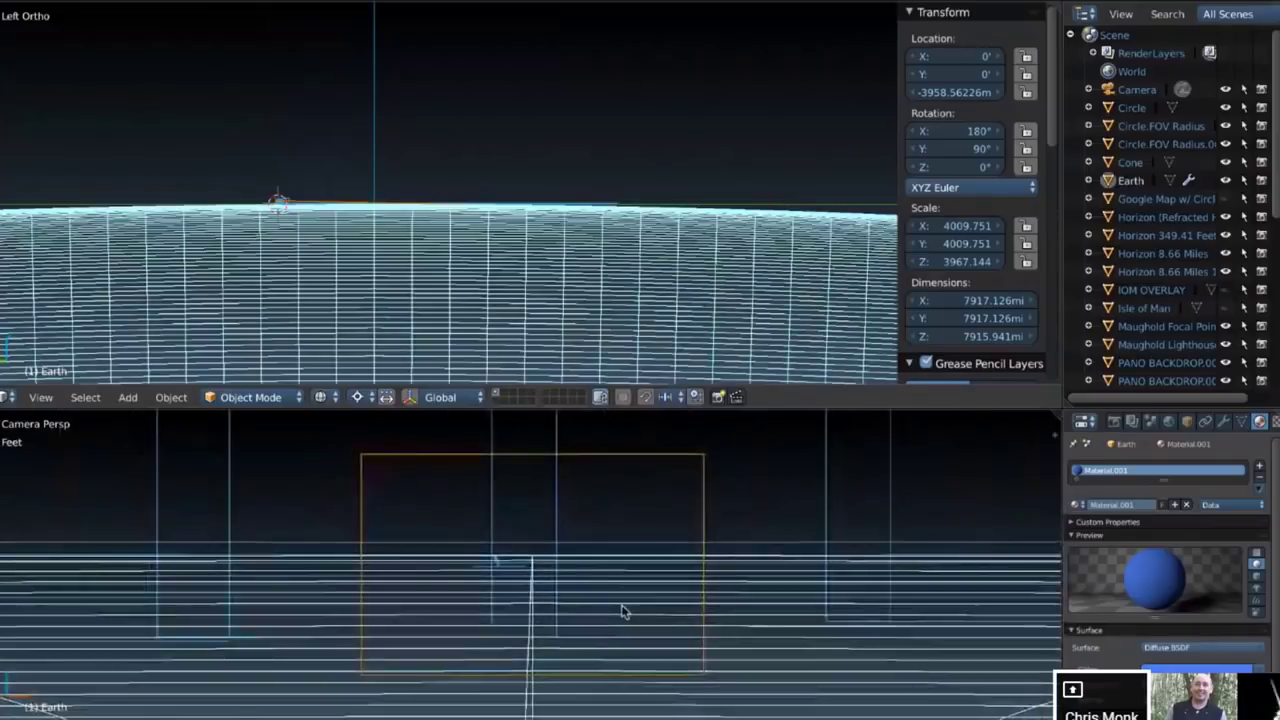
scroll(620, 611, "up", 5)
scroll(620, 611, "down", 8, "ctrl")
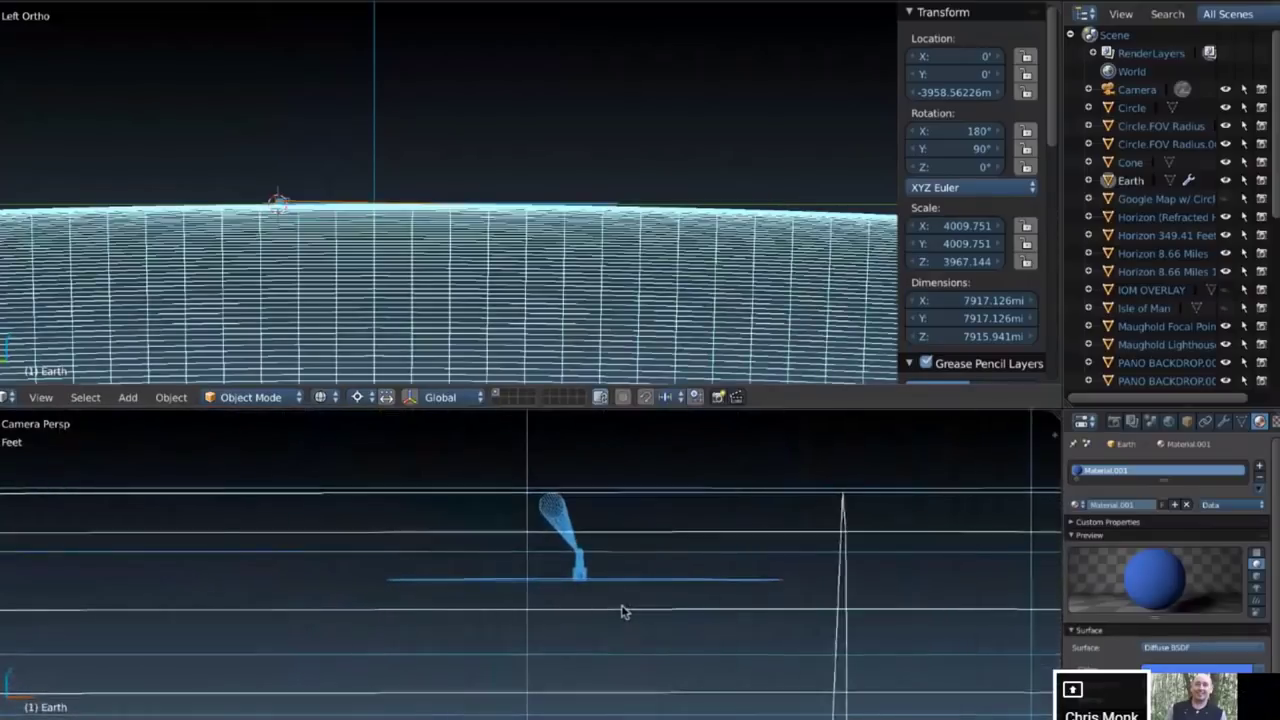
scroll(620, 611, "up", 3)
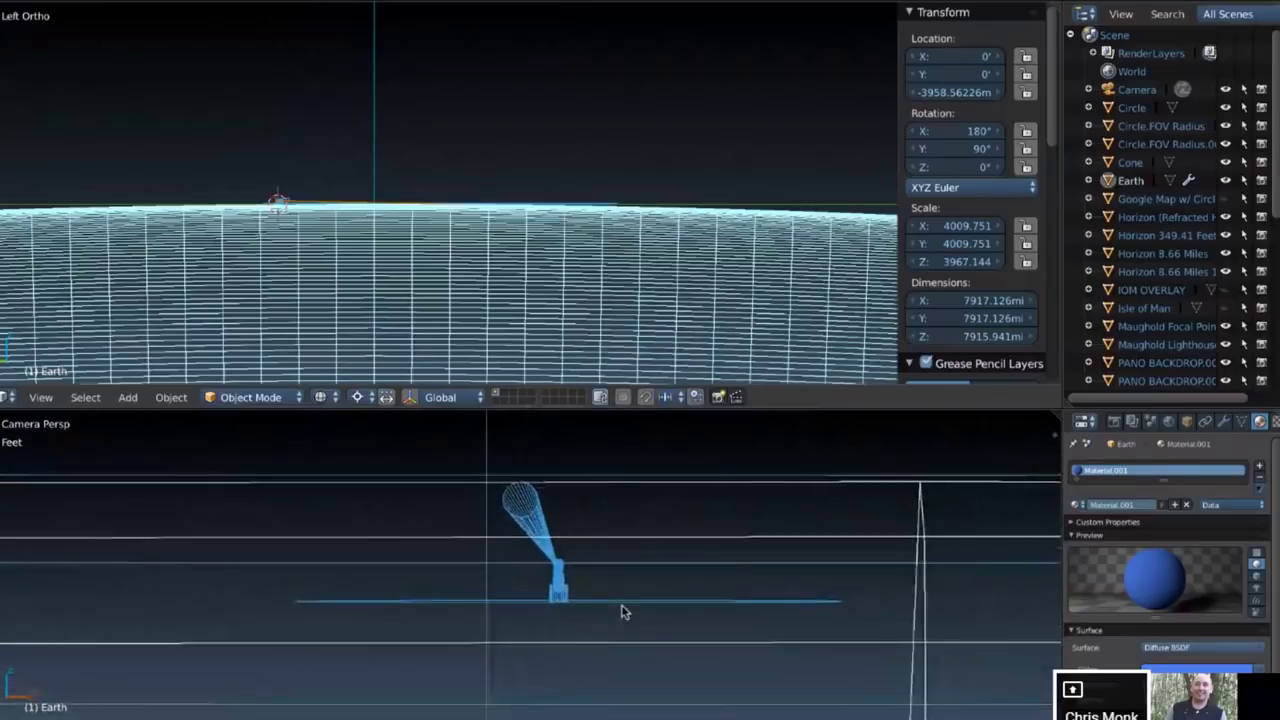
key("KP_0")
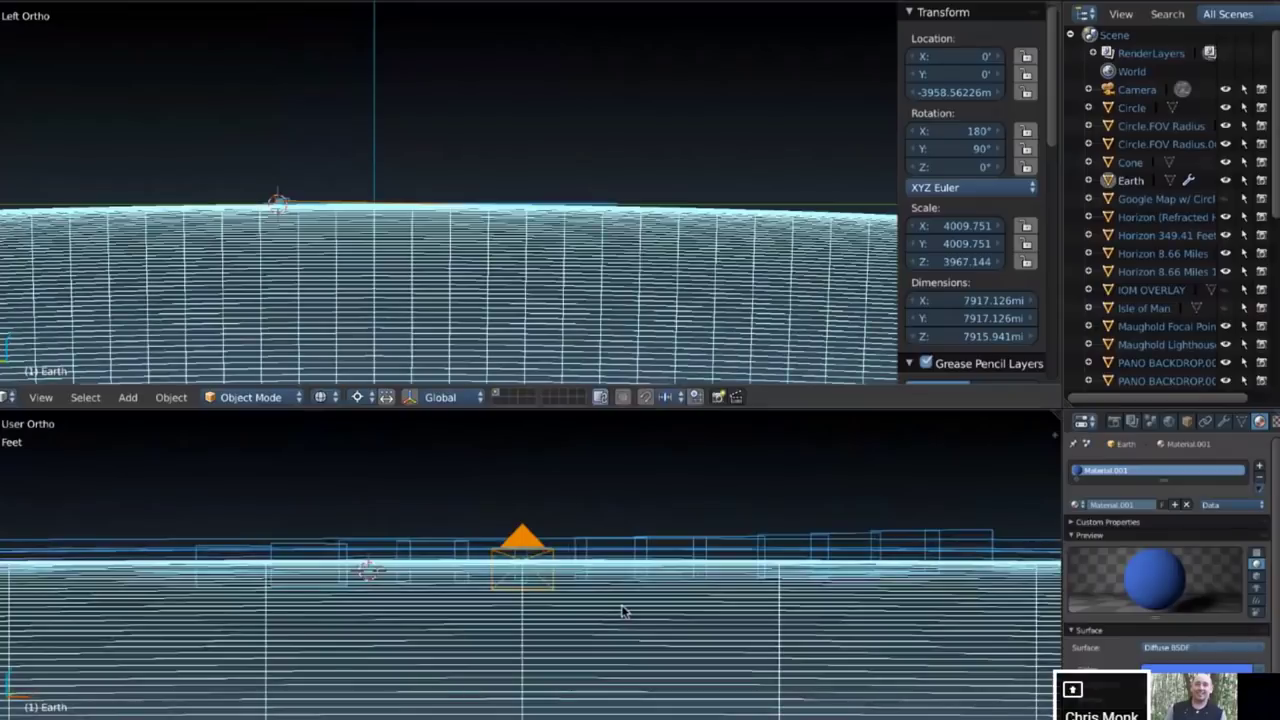
key("KP_0")
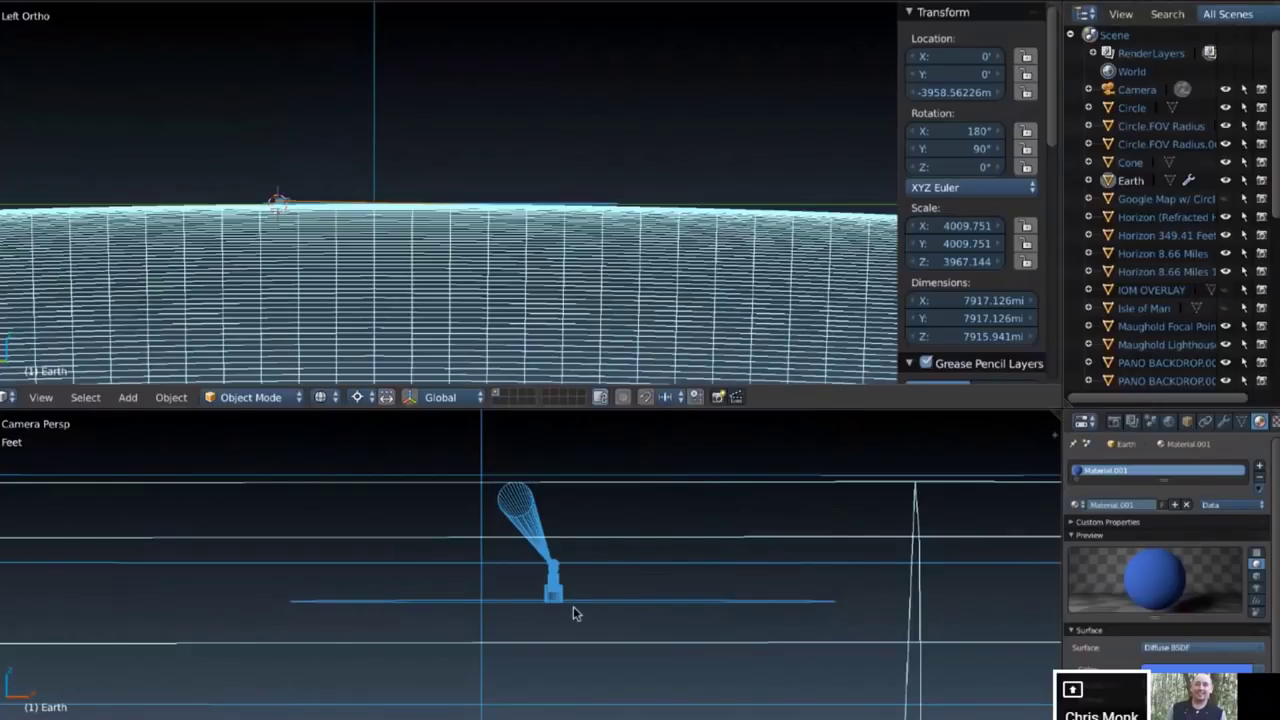
Make the Screen Shot 2018 image plane visible and bring it into the wider camera view above the horizon
scroll(574, 610, "down", 10)
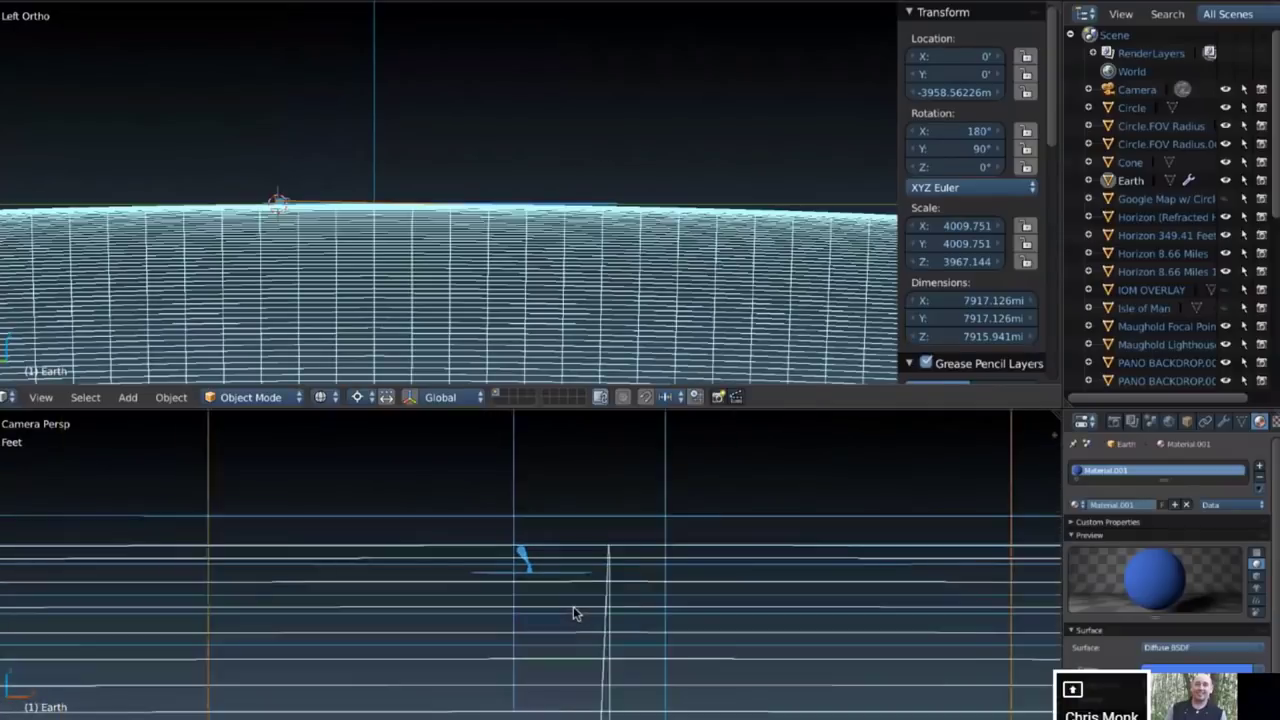
scroll(573, 612, "down", 8)
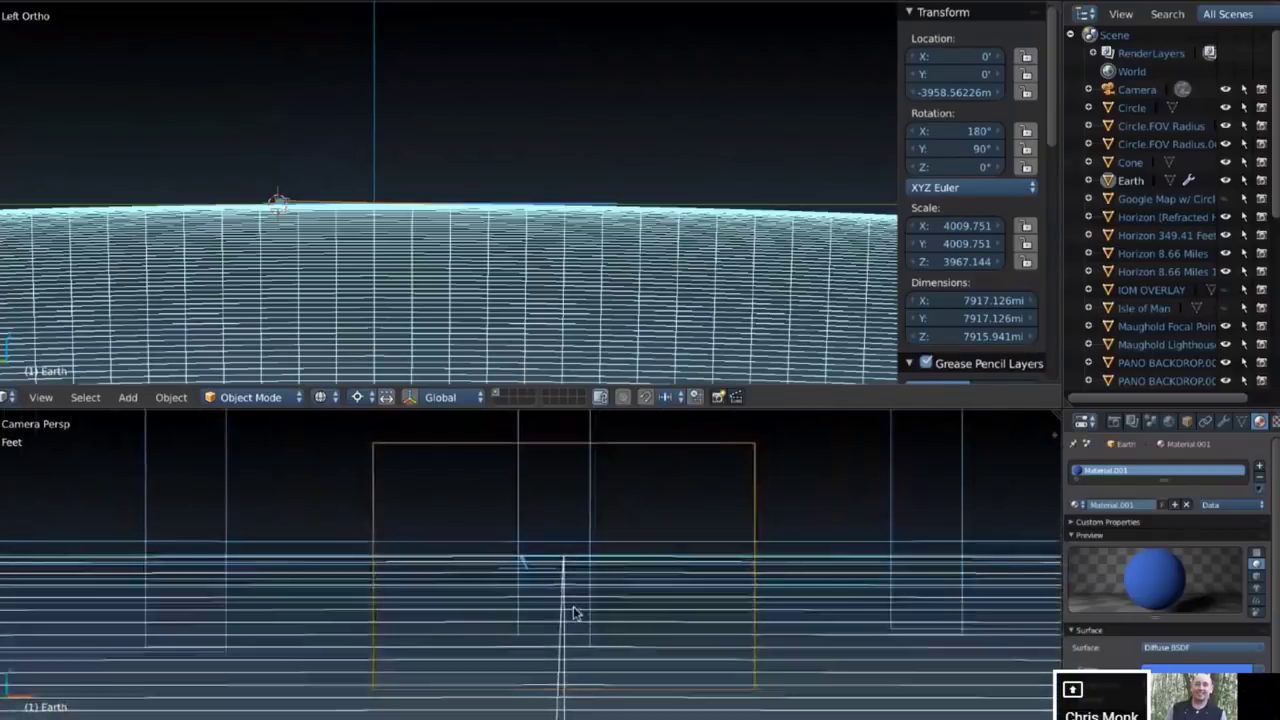
scroll(575, 613, "down", 4)
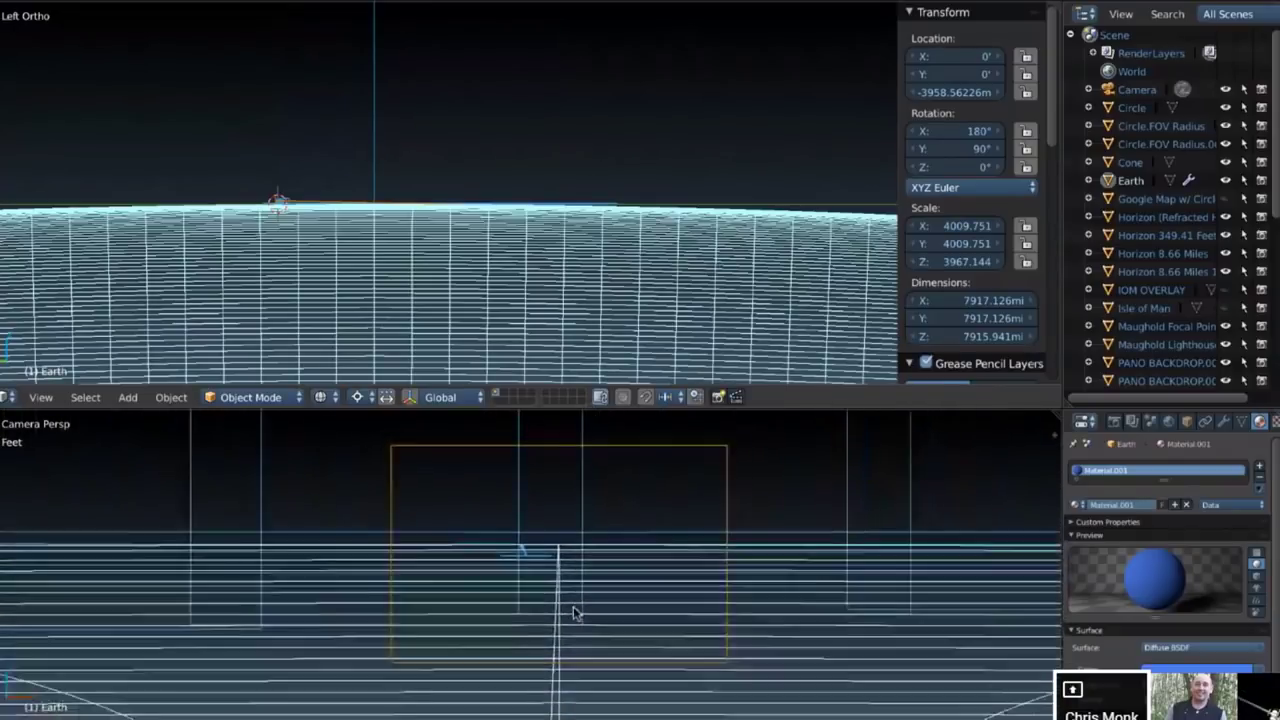
scroll(573, 607, "down", 4)
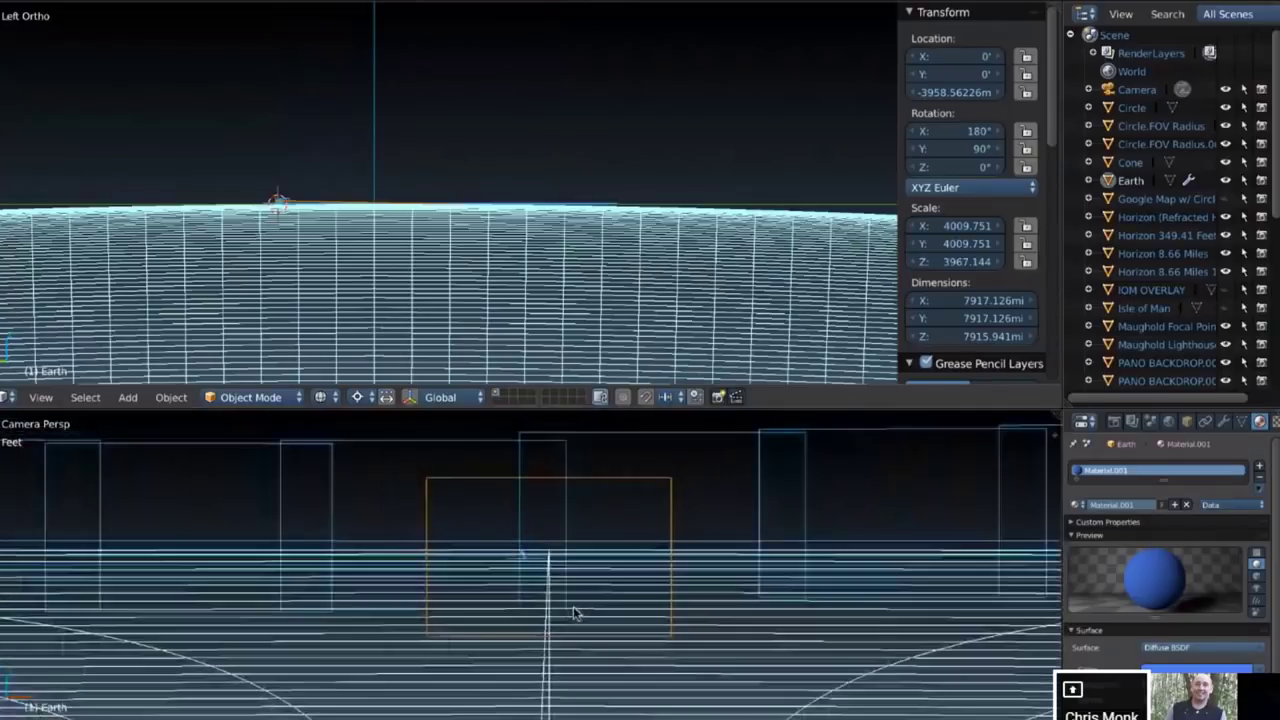
scroll(1165, 210, "down", 6)
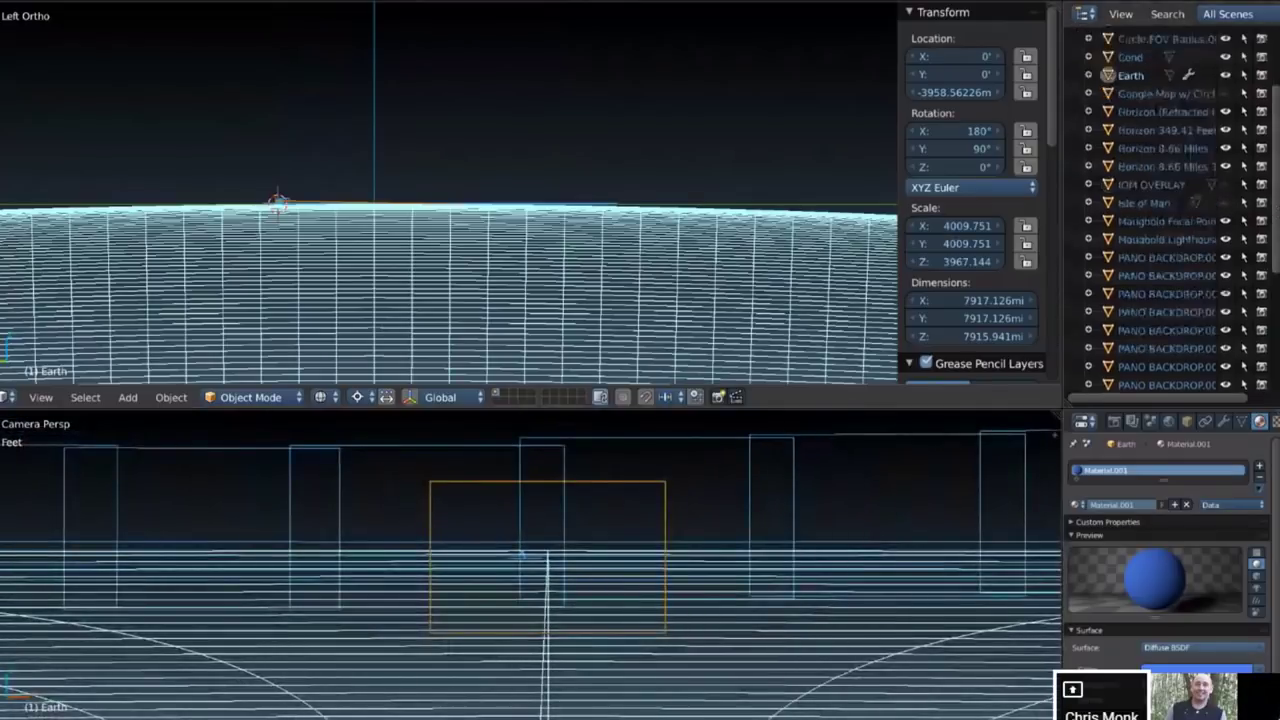
scroll(1180, 330, "down", 1)
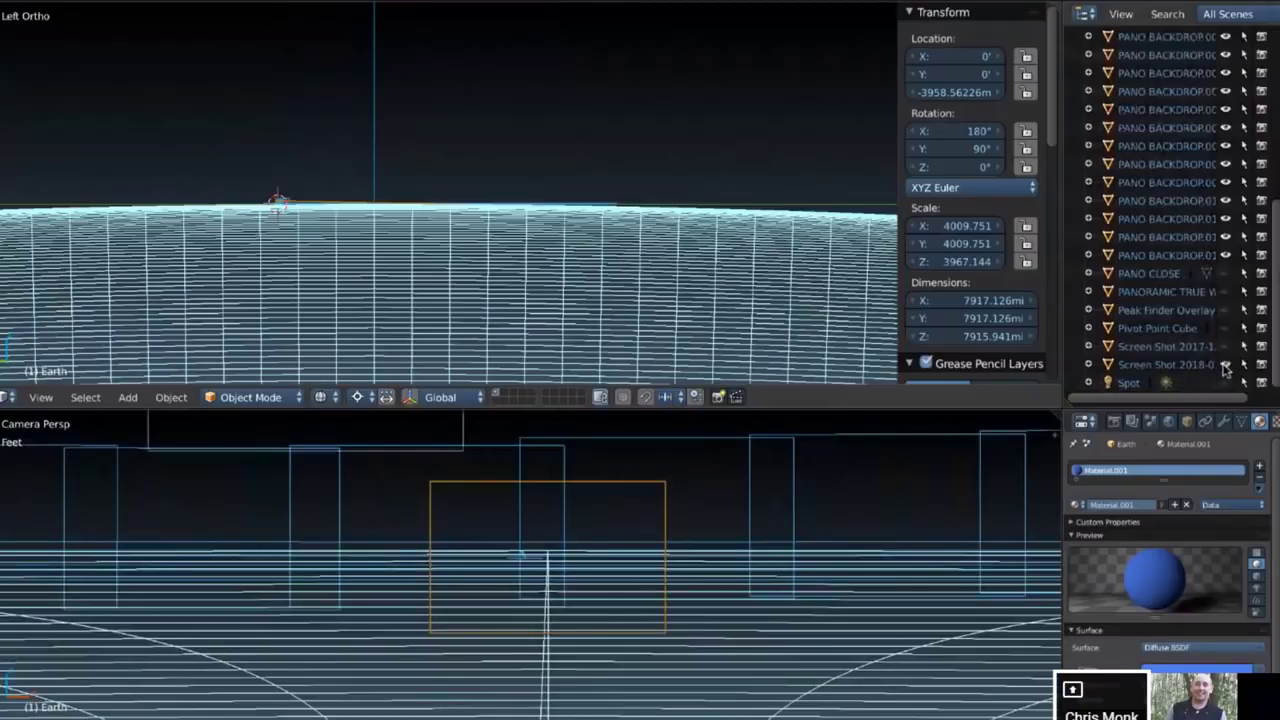
scroll(561, 663, "up", 2, "shift")
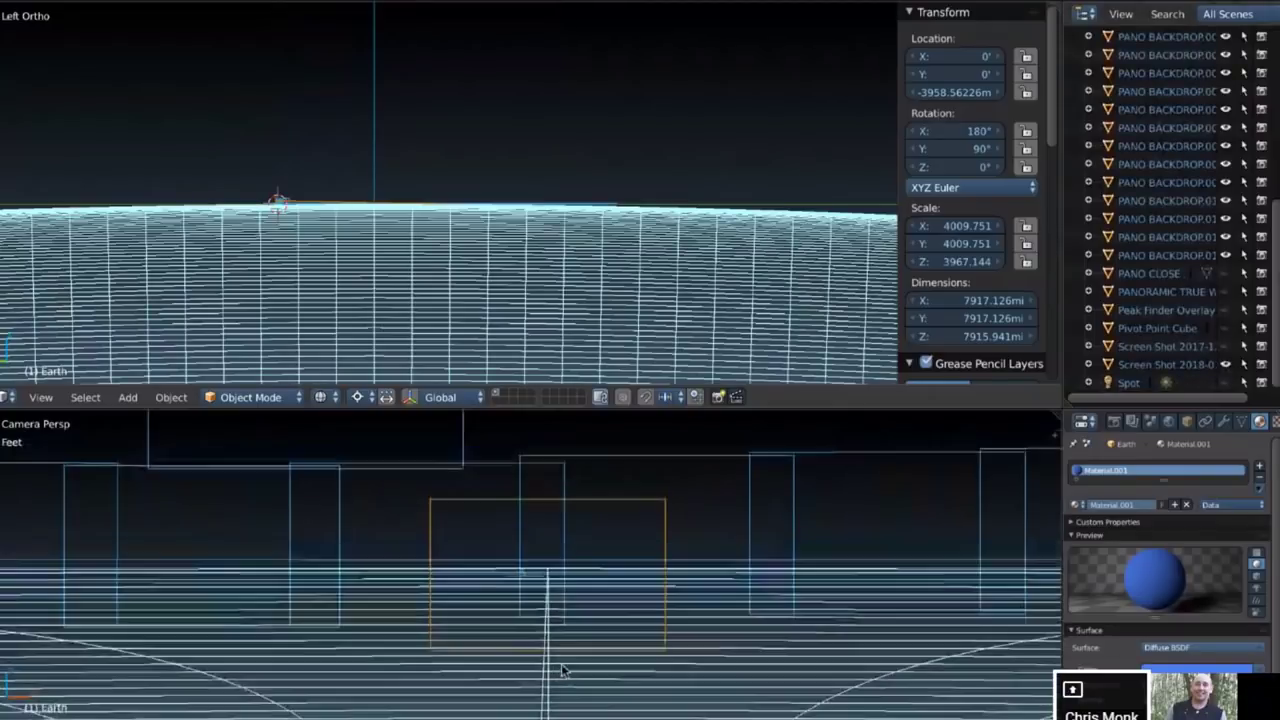
scroll(561, 663, "up", 4, "shift")
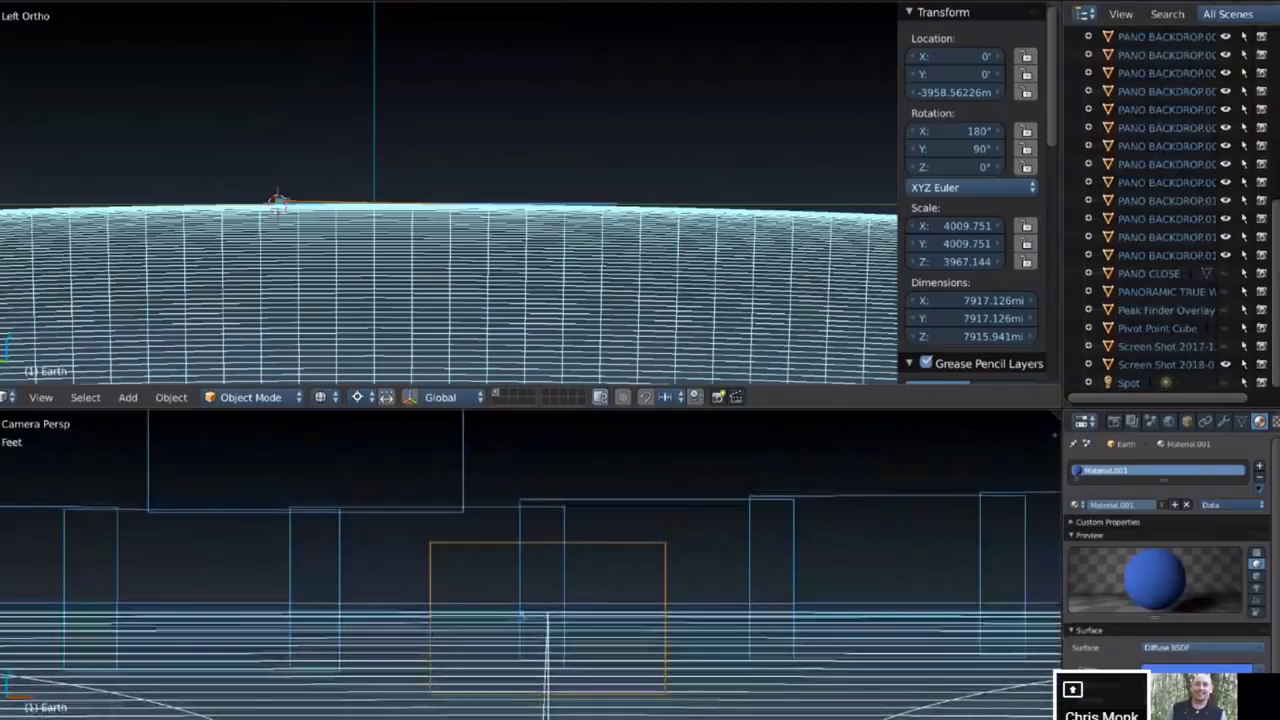
Switch the camera view to Material shading and examine the Earth curve calculator screenshot's horizon, drop and hidden values up close
key("z")
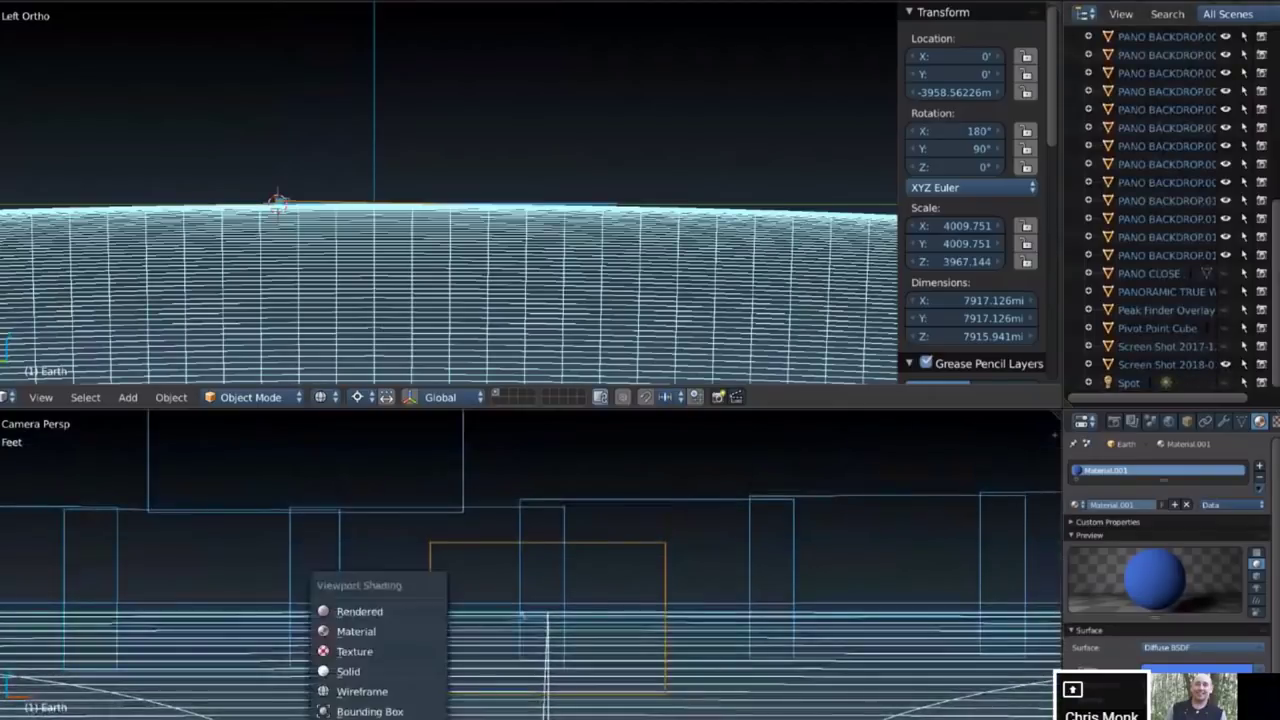
left_click(355, 631)
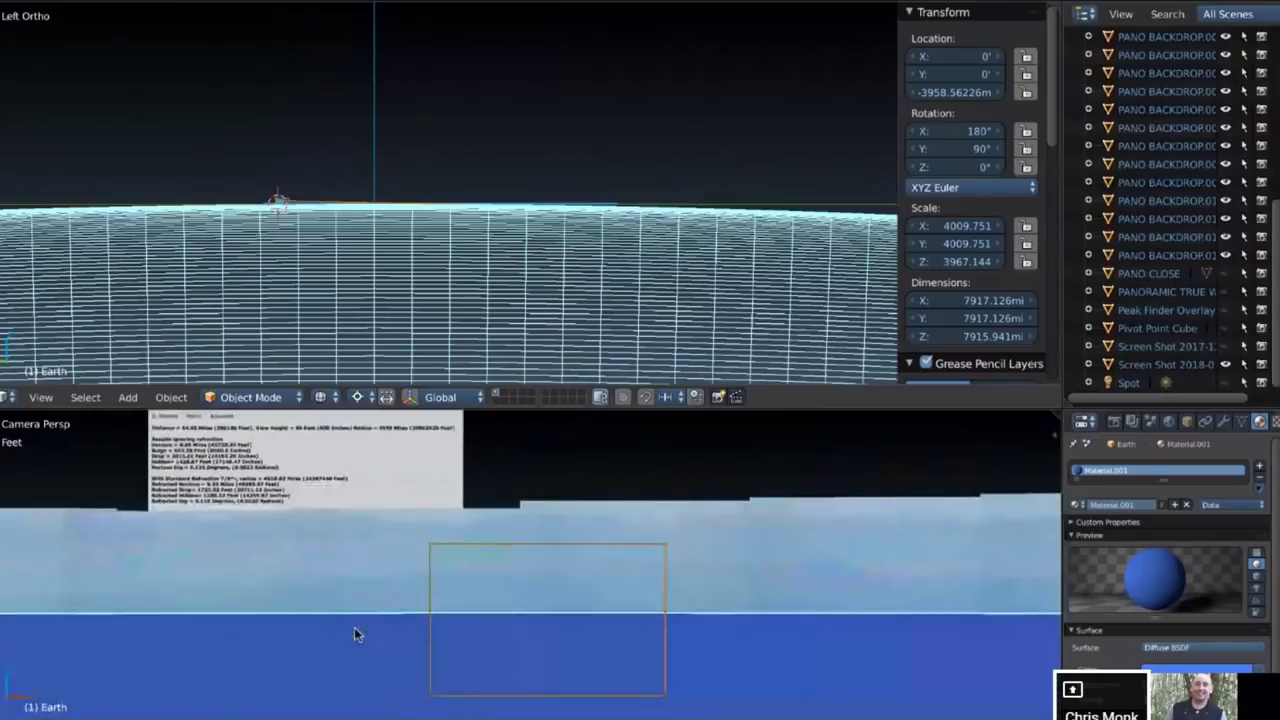
scroll(356, 634, "up", 3, "shift")
scroll(354, 634, "up", 2, "shift")
scroll(354, 634, "up", 4, "ctrl")
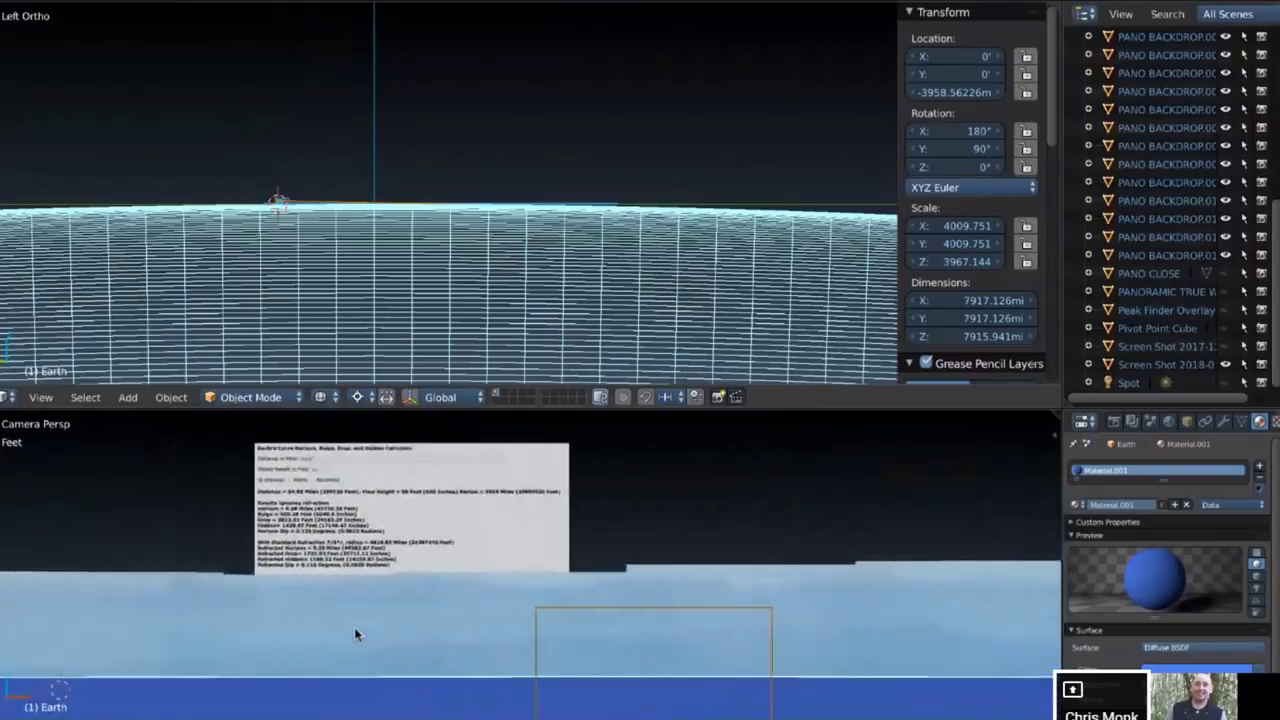
scroll(354, 634, "up", 2)
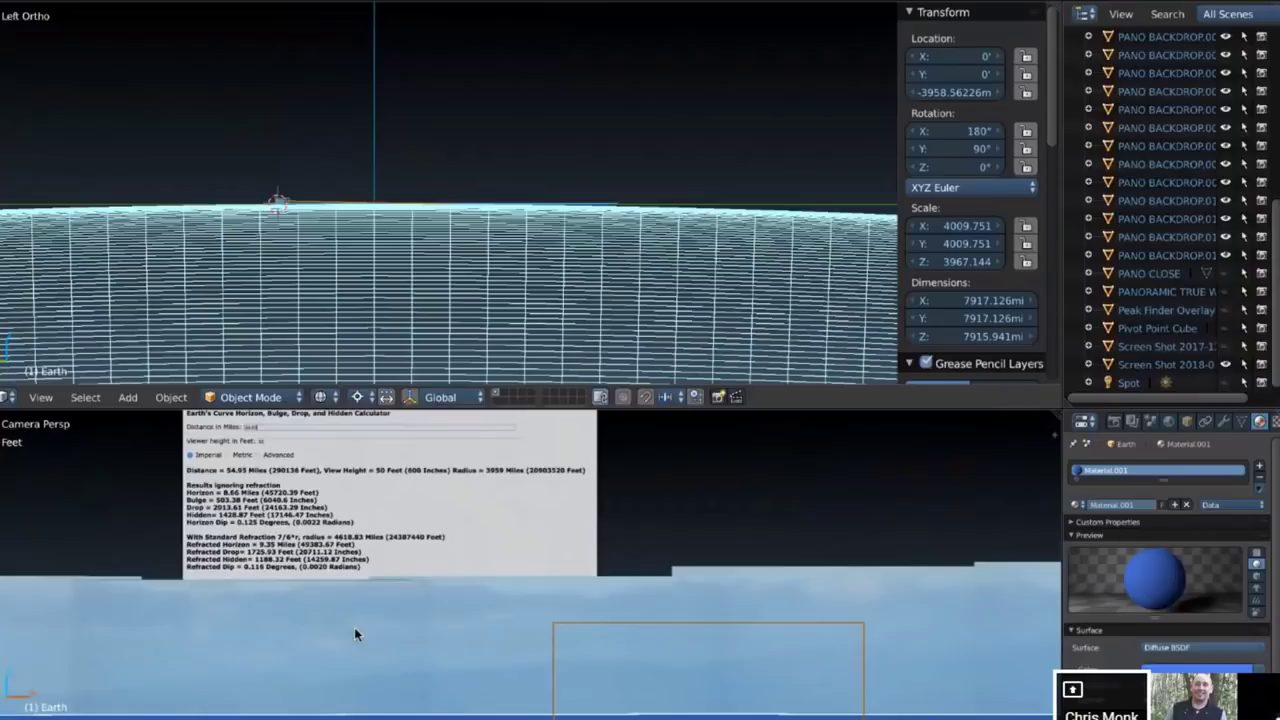
scroll(354, 634, "up", 1)
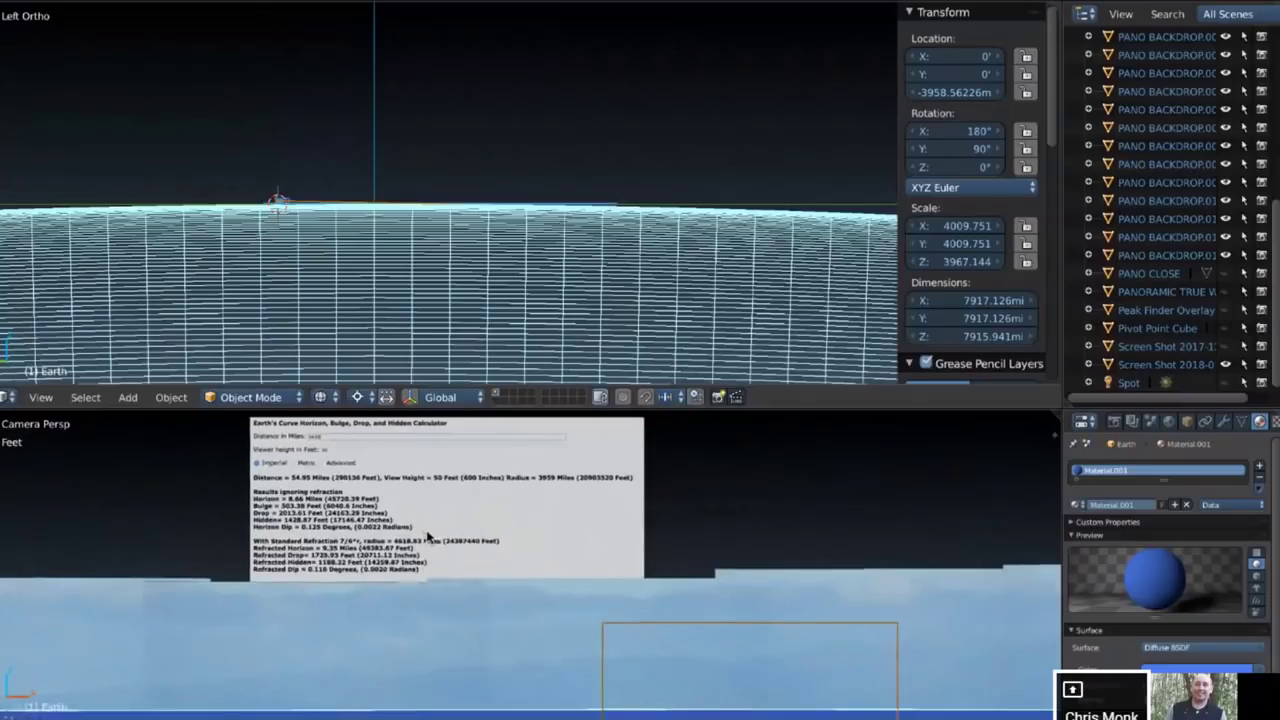
scroll(428, 537, "up", 1)
scroll(428, 537, "up", 3)
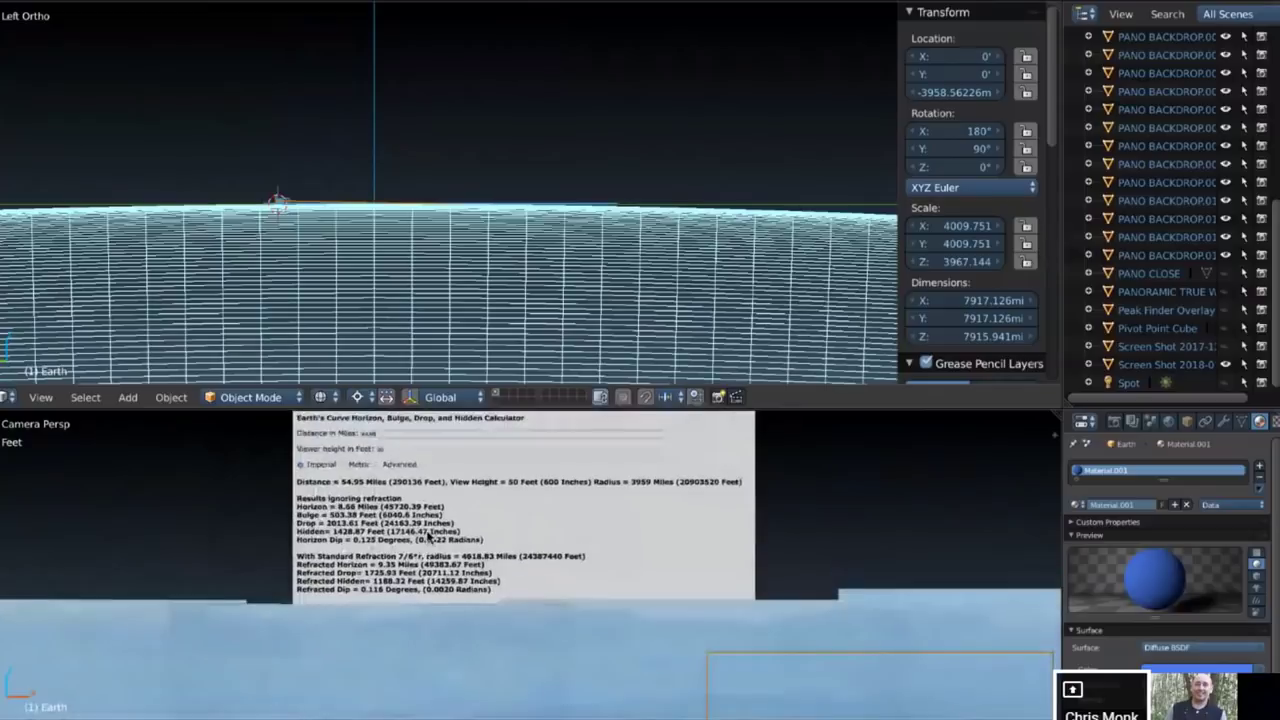
scroll(428, 537, "up", 1)
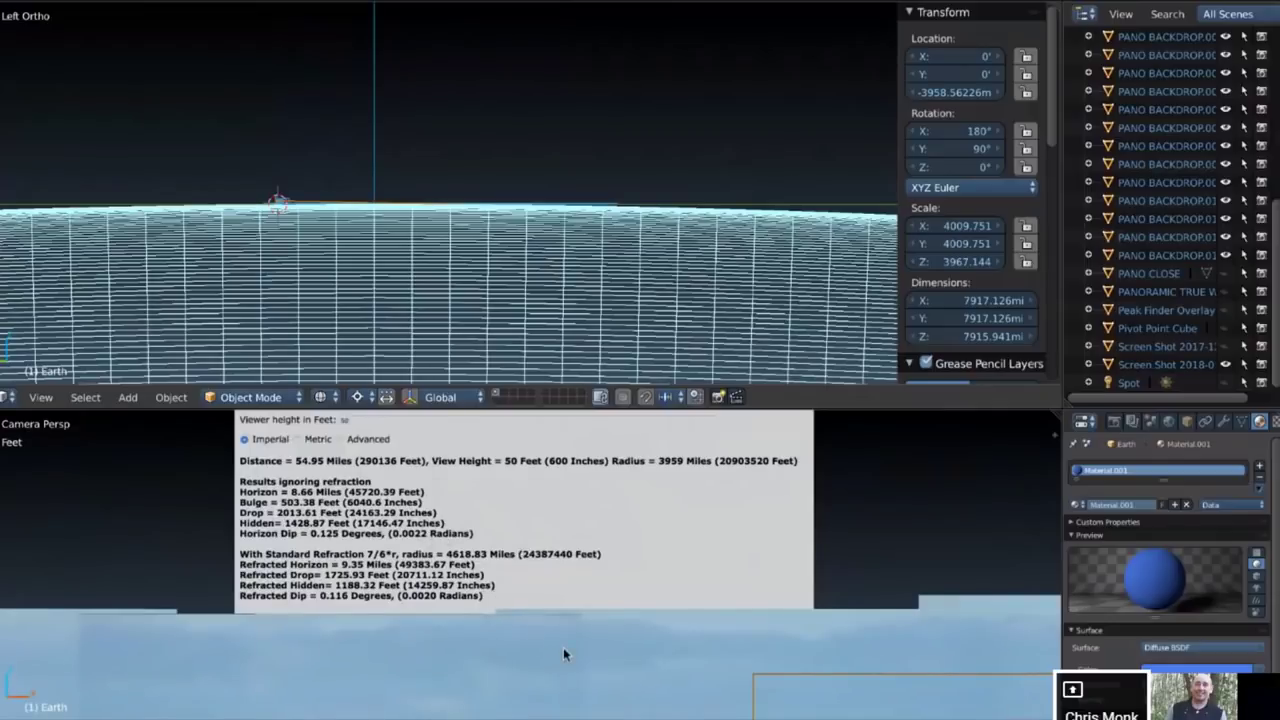
Examine the calculator screenshot together with the panorama backdrop and the Earth's horizon in a wider camera view
scroll(563, 647, "down", 3)
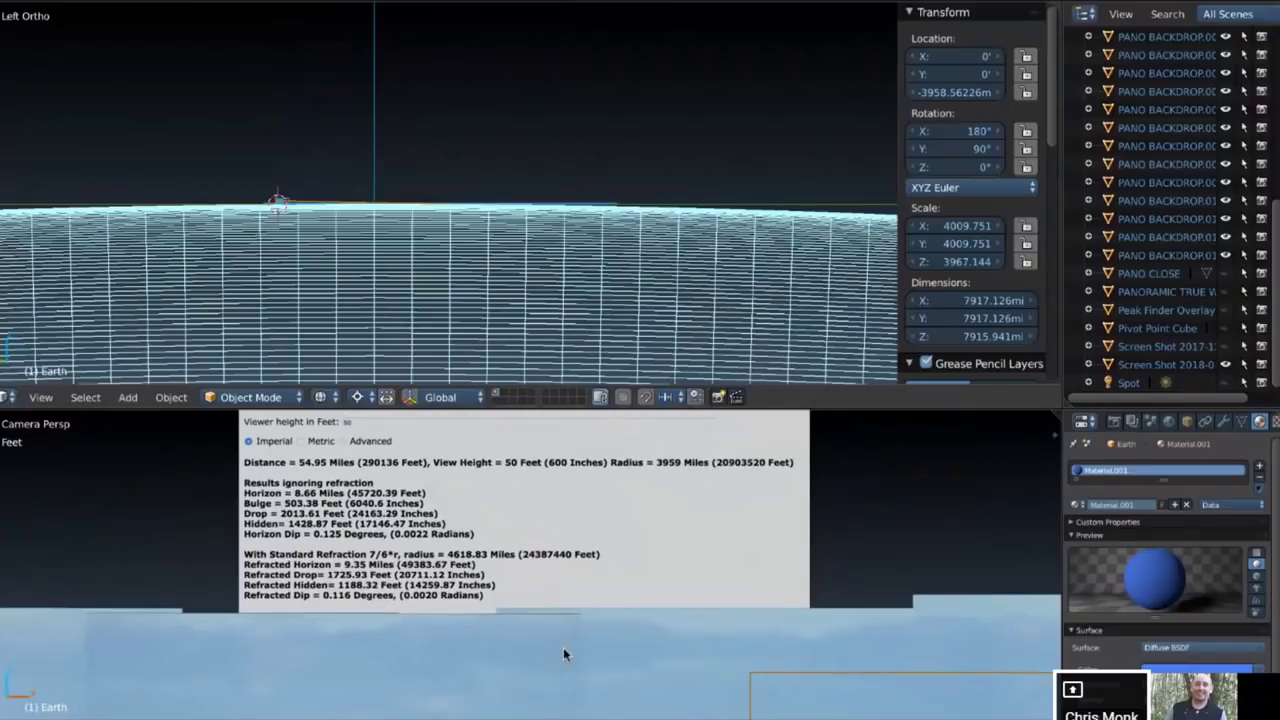
scroll(563, 652, "down", 3)
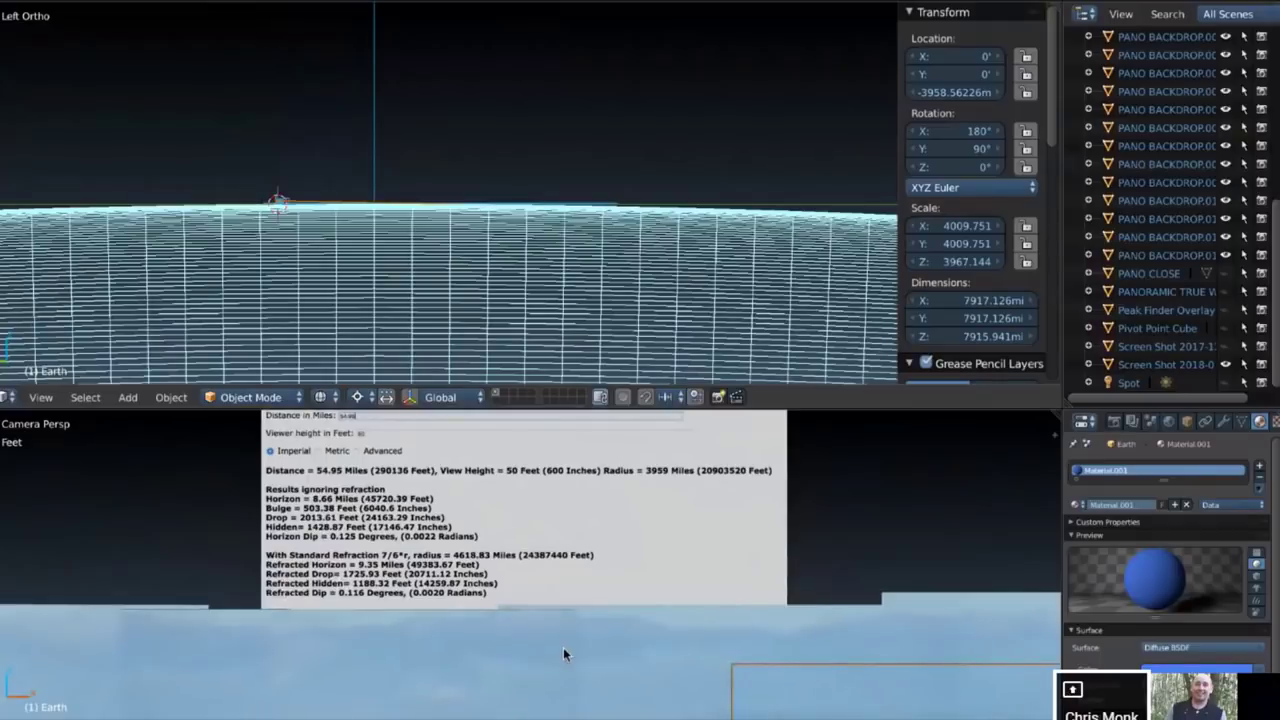
scroll(563, 653, "down", 1)
scroll(563, 654, "down", 2)
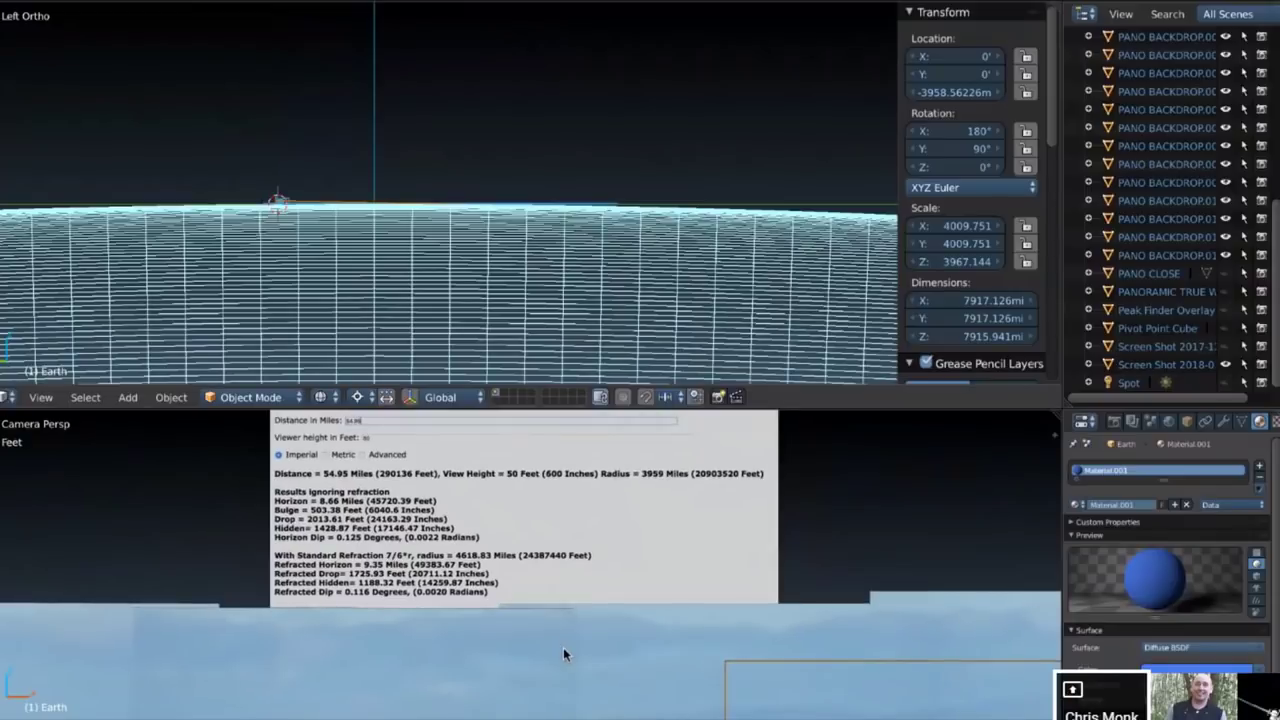
scroll(563, 652, "down", 3)
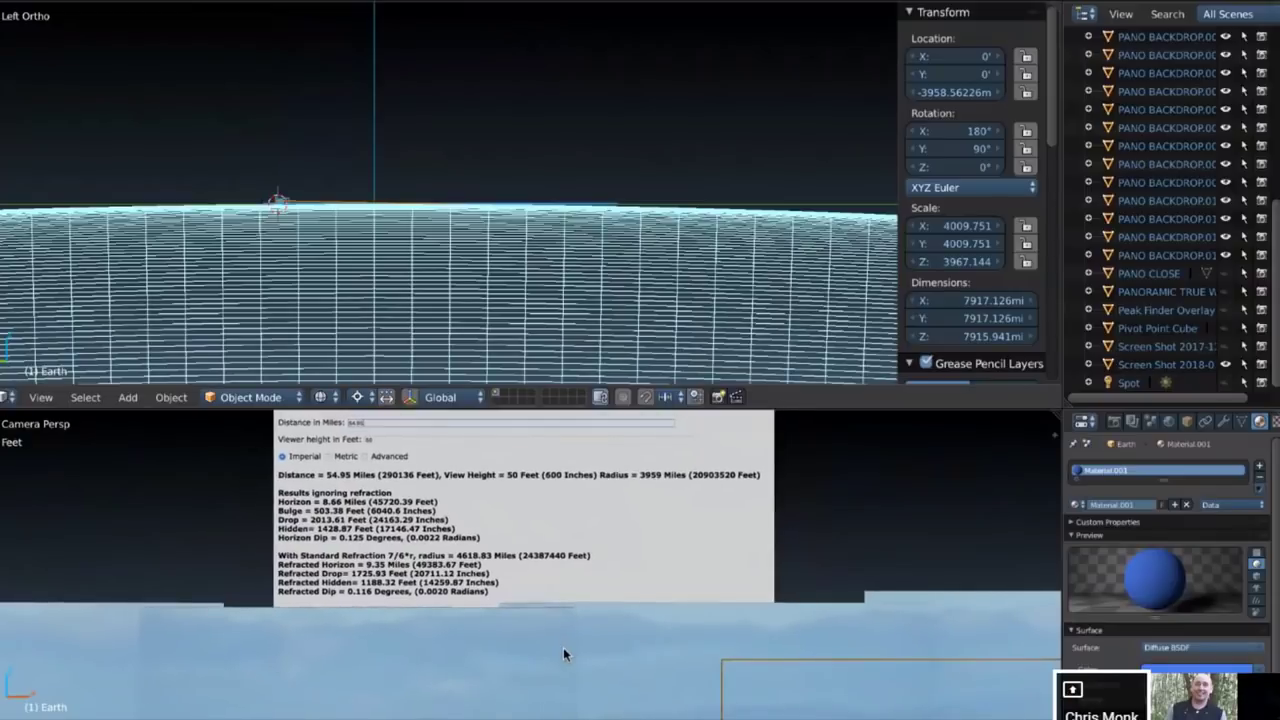
scroll(563, 654, "down", 3)
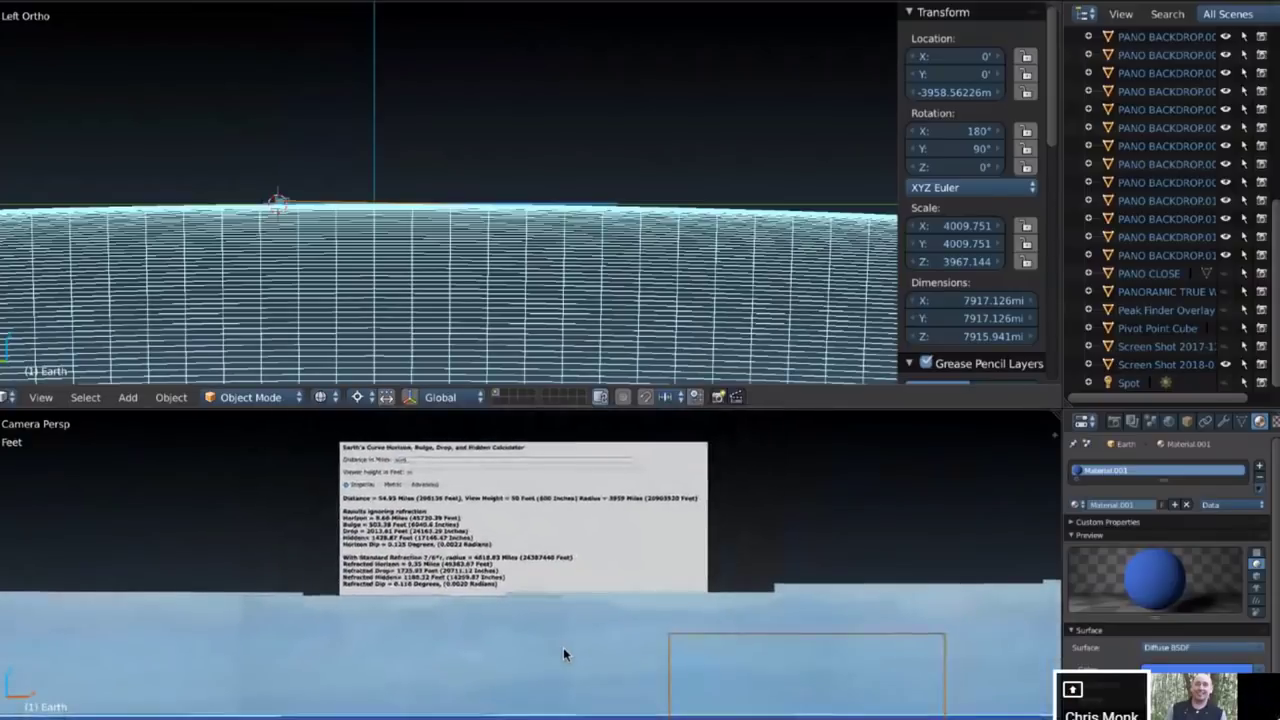
scroll(564, 650, "down", 2, "ctrl")
scroll(564, 650, "up", 1, "shift")
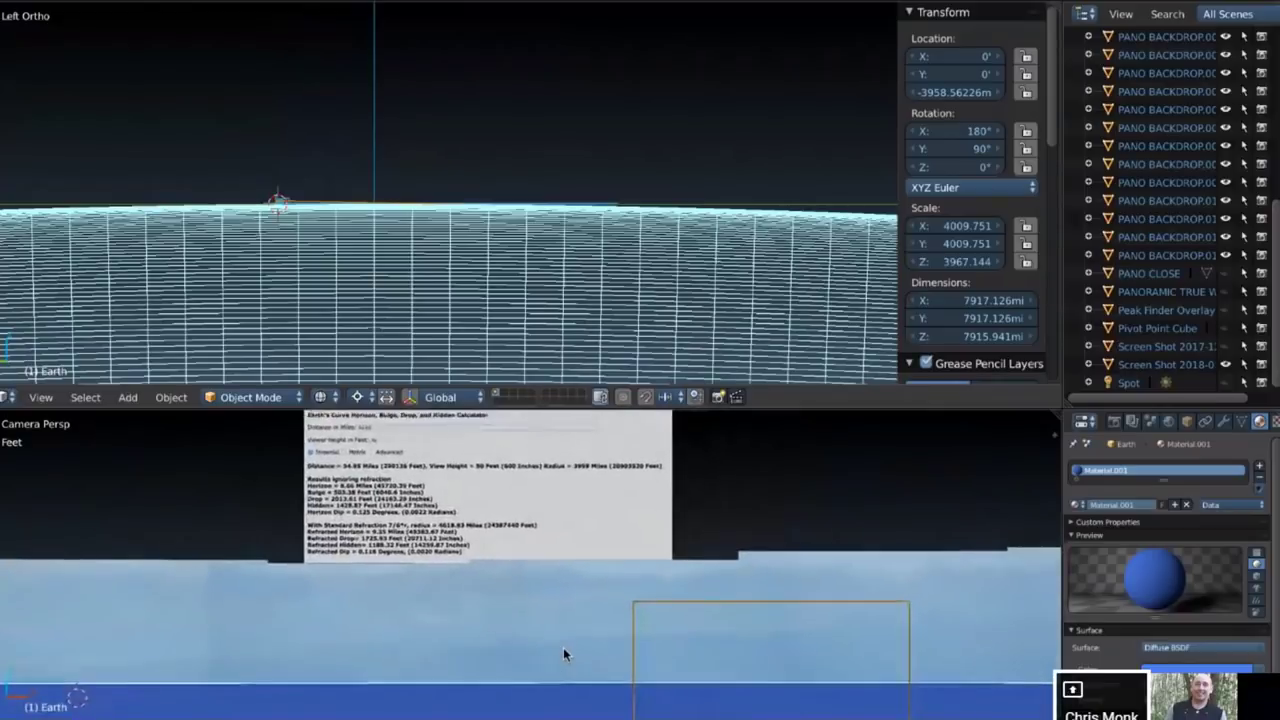
scroll(563, 654, "up", 1, "shift")
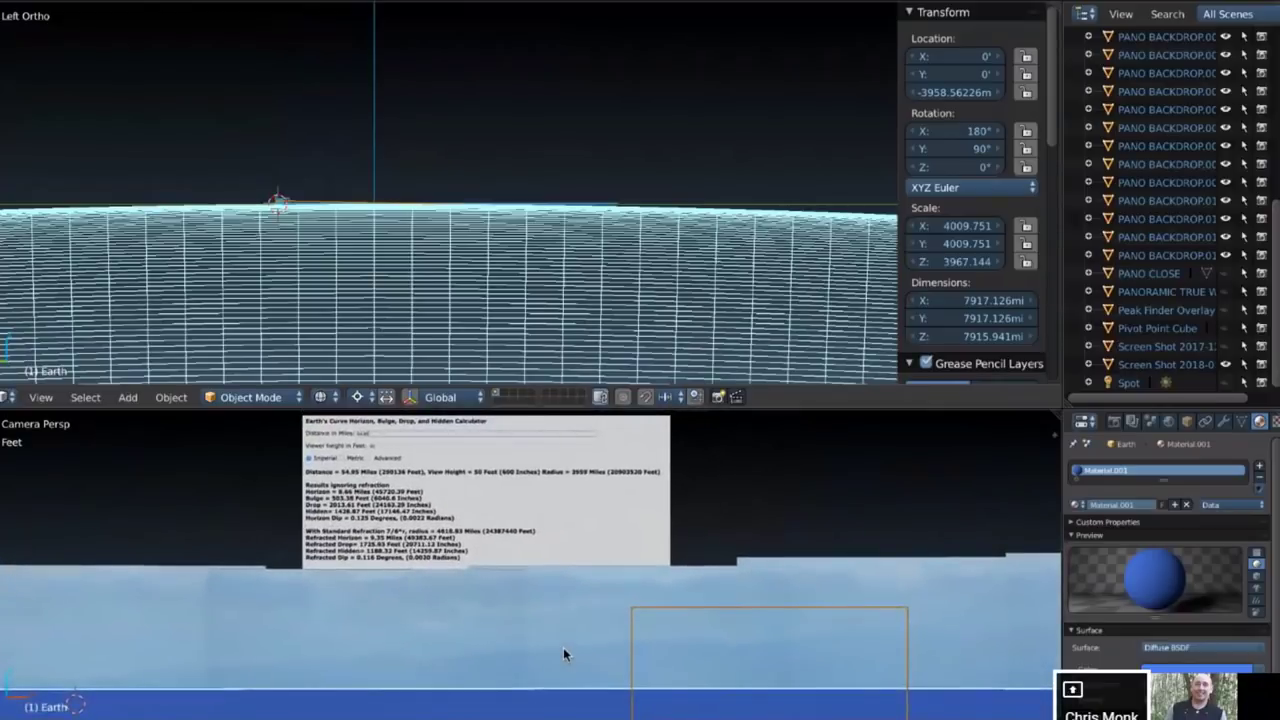
key("ctrl+KP_4")
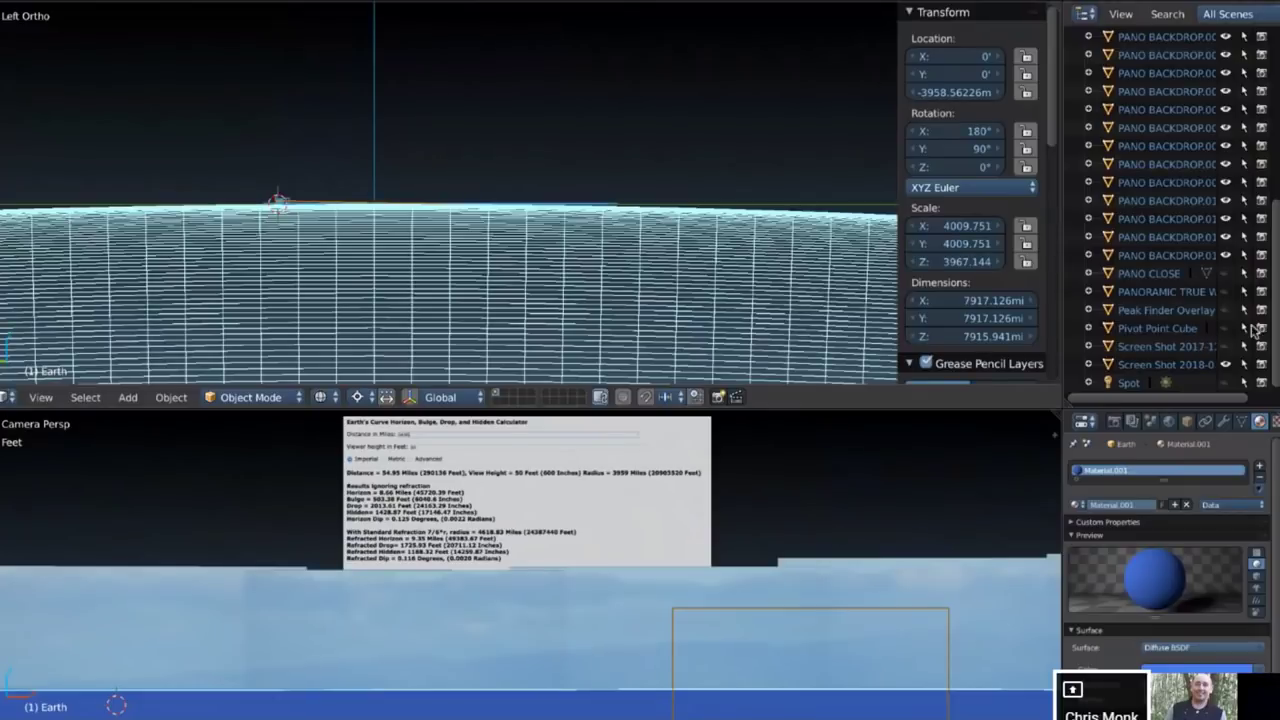
Select the Camera object and examine the calculator's horizon dip and refraction results up close again
scroll(1275, 343, "up", 10)
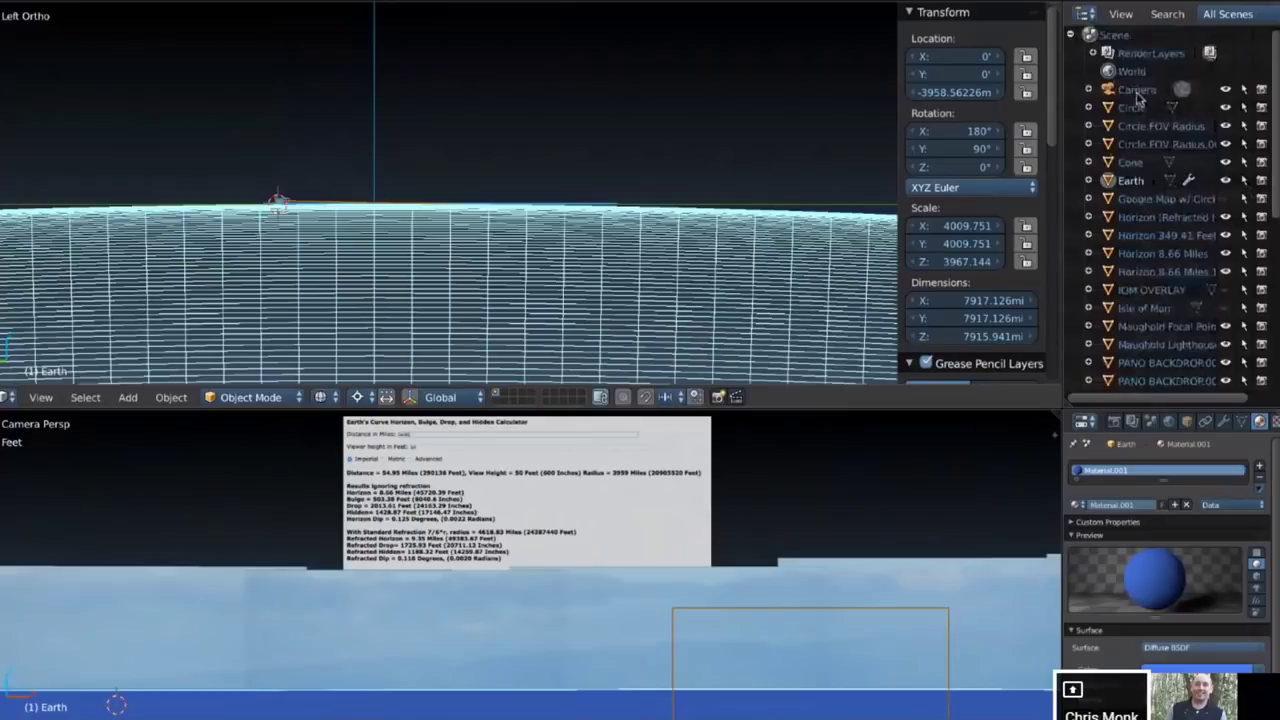
left_click(1137, 90)
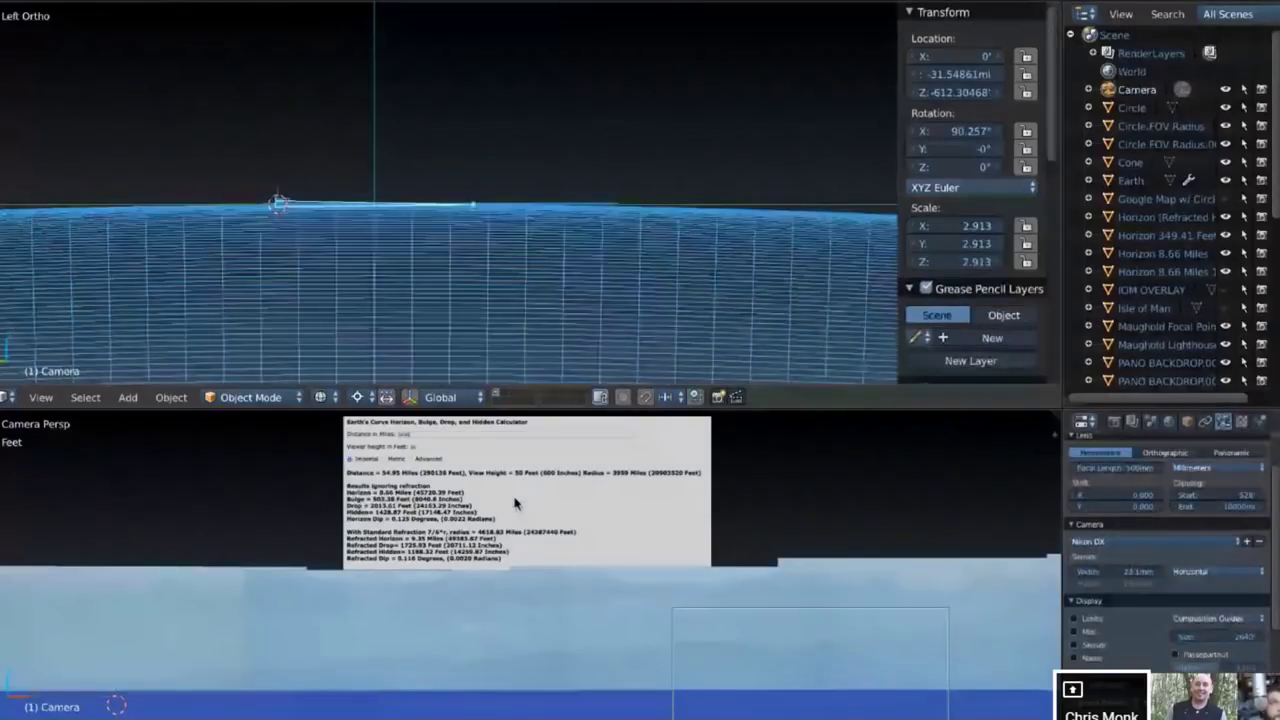
scroll(515, 503, "up", 3)
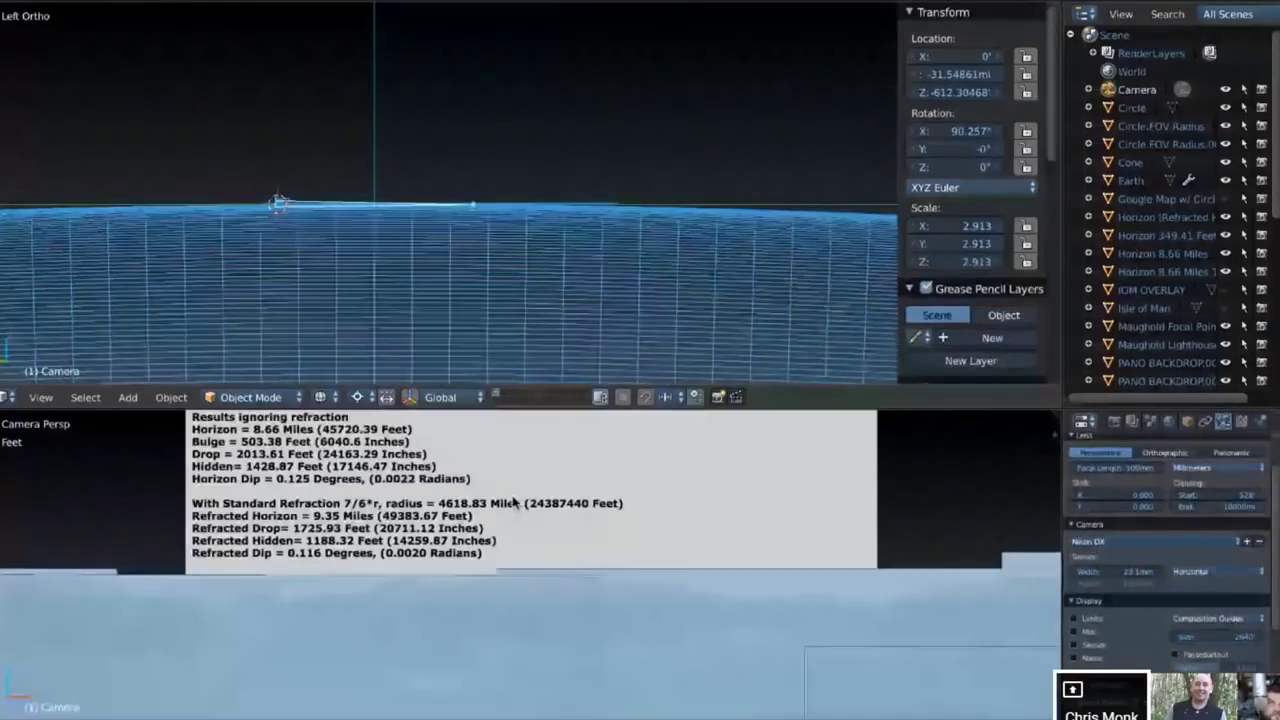
scroll(515, 503, "up", 2)
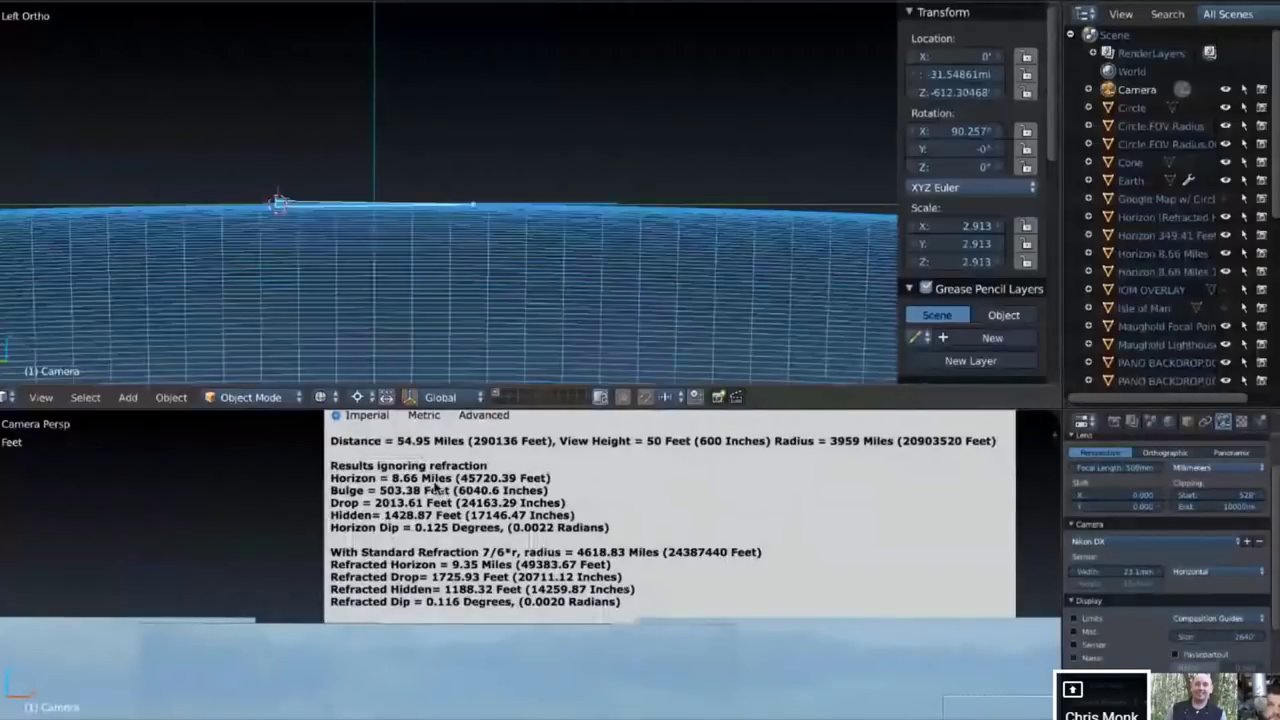
scroll(436, 487, "down", 1)
scroll(436, 487, "down", 2)
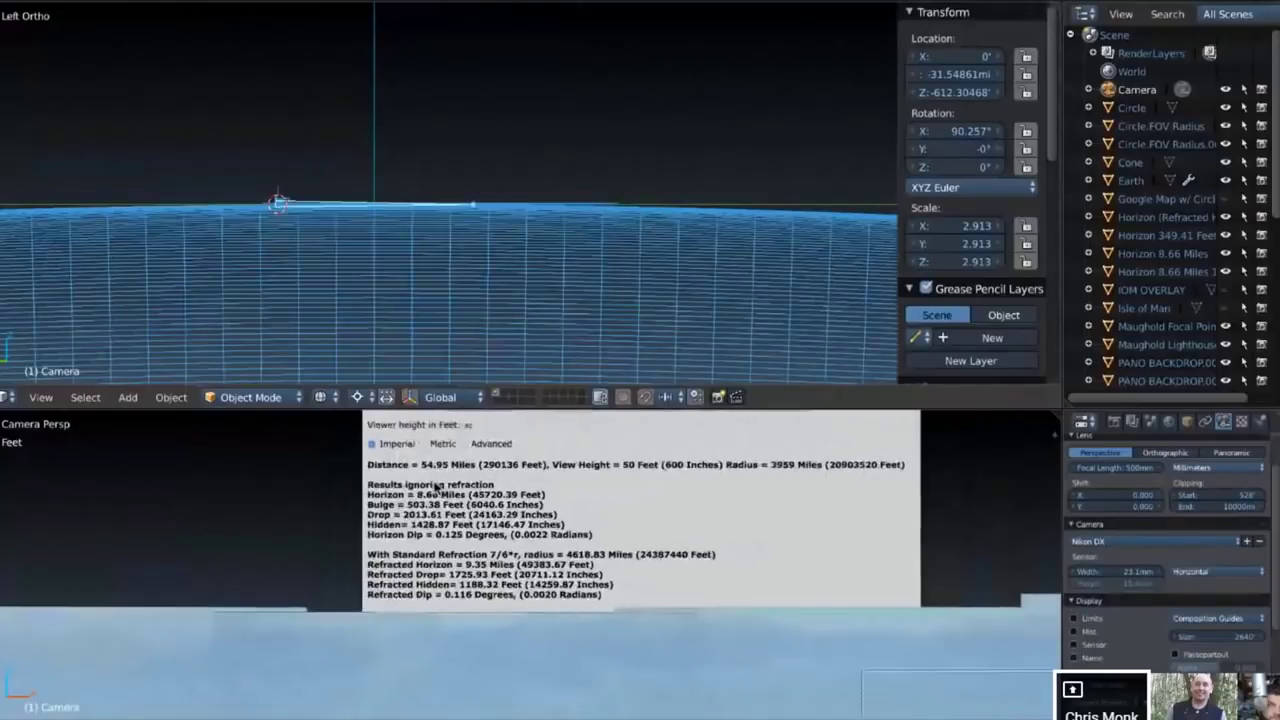
scroll(436, 487, "down", 1)
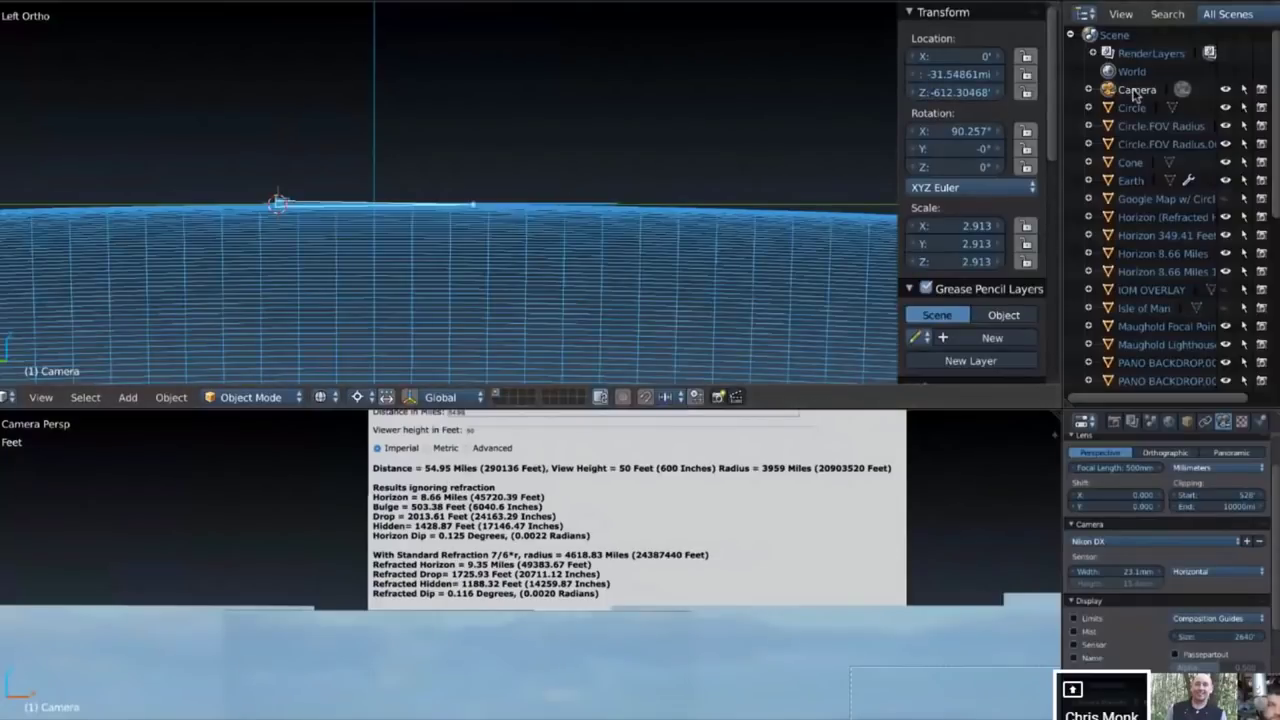
Select the Earth and snap the 3D cursor to its centre
right_click(680, 246)
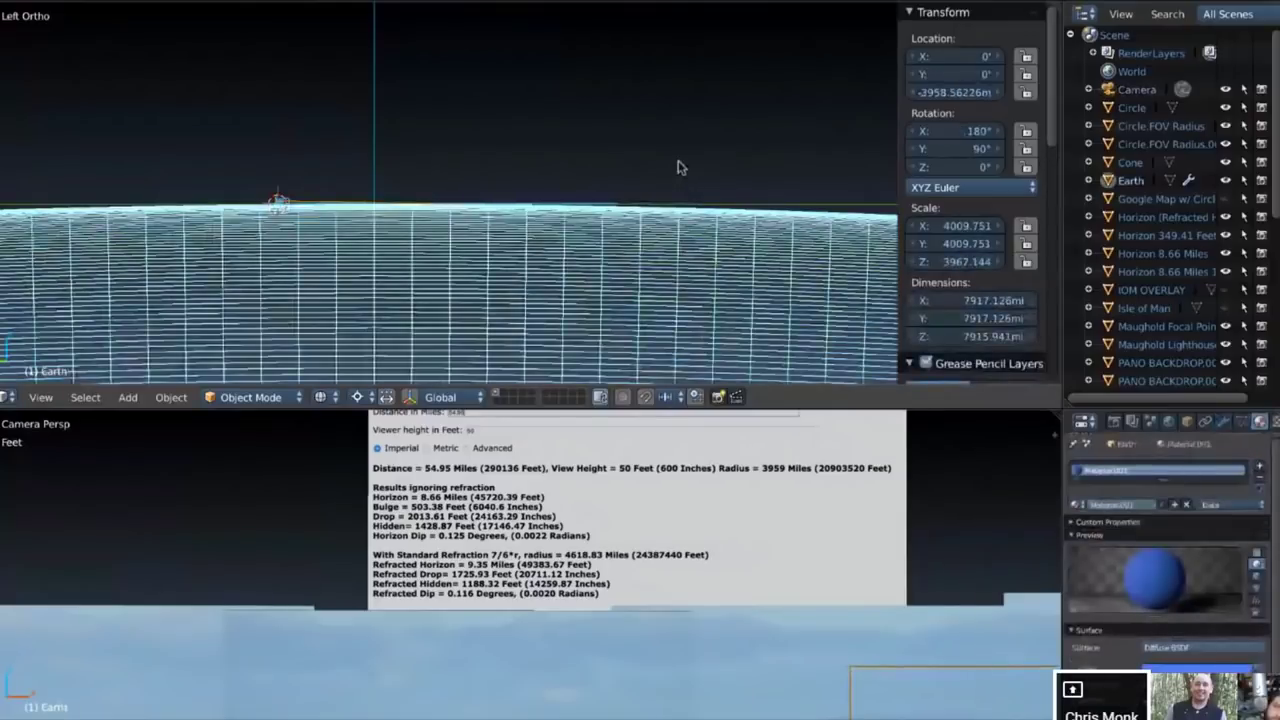
key("shift+s")
left_click(661, 166)
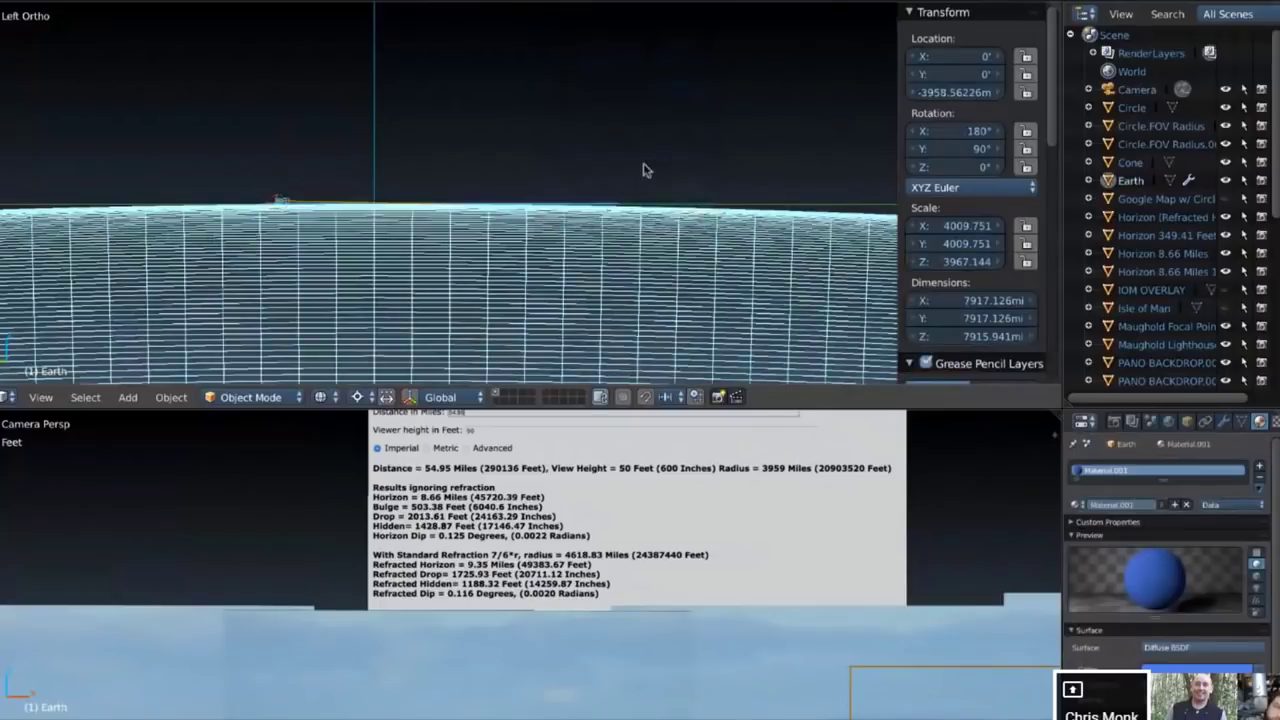
Select the Camera and rotate it about 0.33° around the global X axis to an X rotation of 90.591°
left_click(1135, 91)
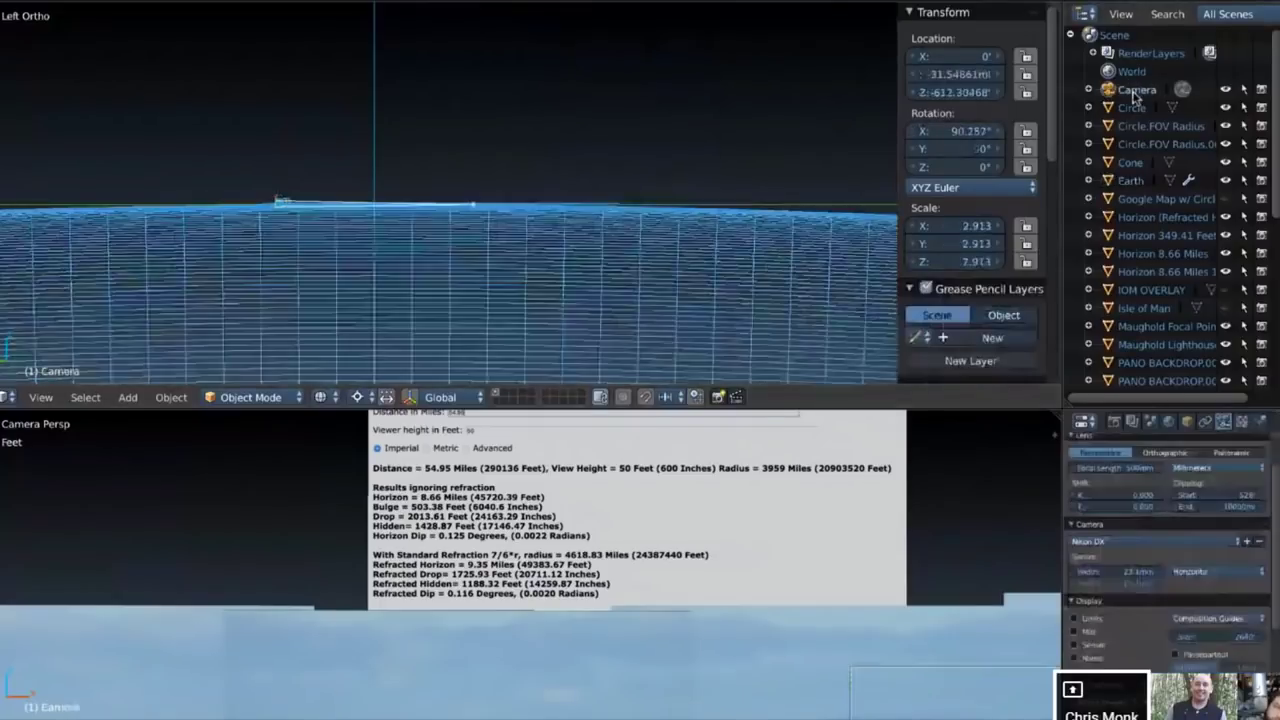
key("r")
key("x")
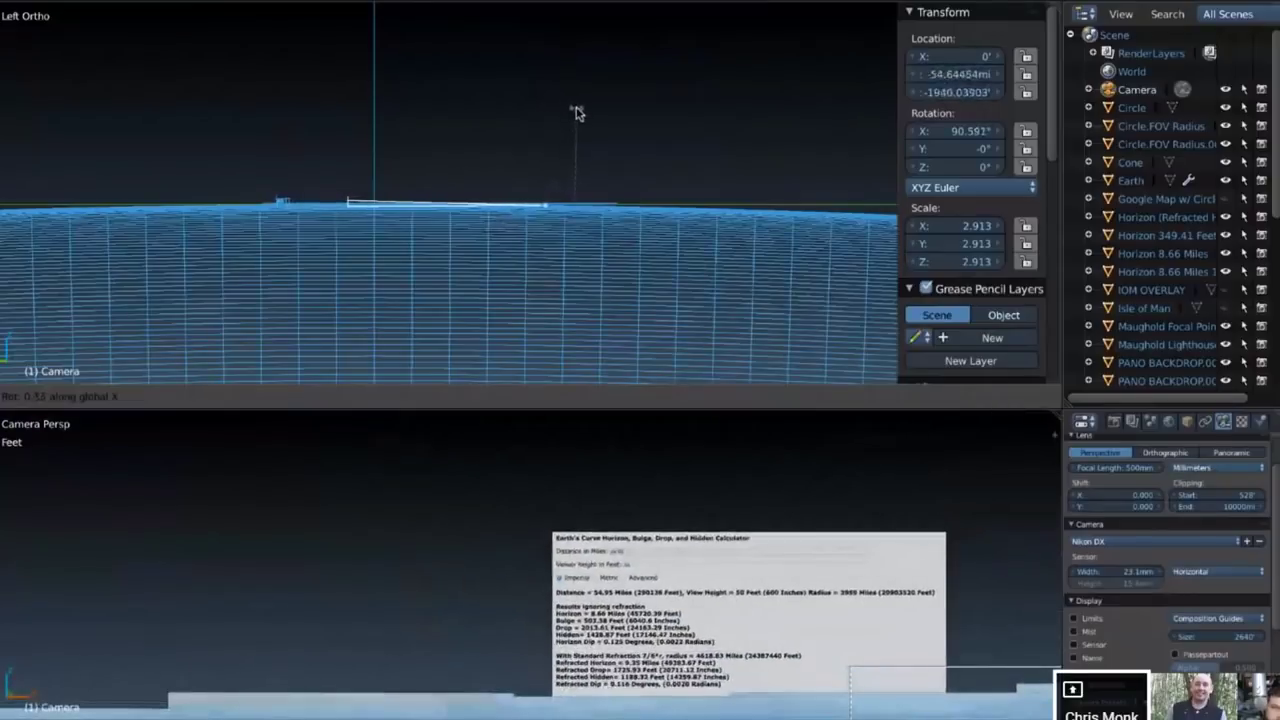
left_click(576, 113)
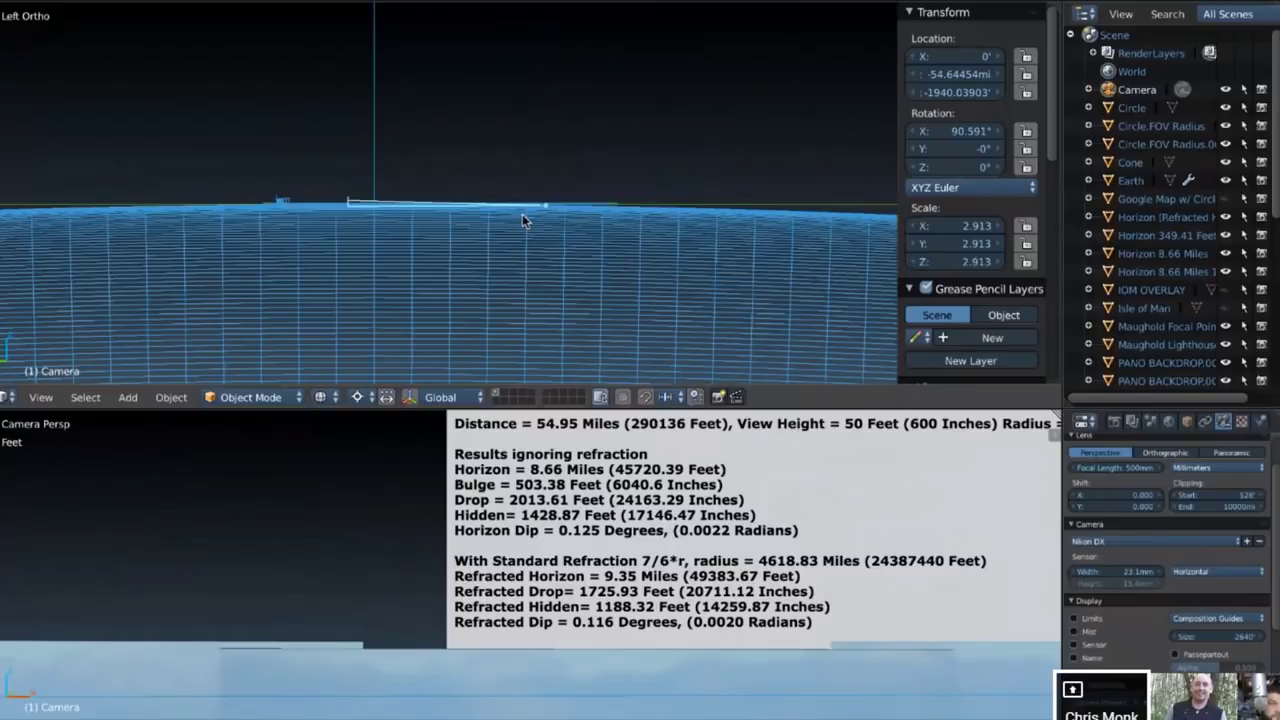
Switch the upper view to Top and select the Horizon 8.66 Miles ring
key("q")
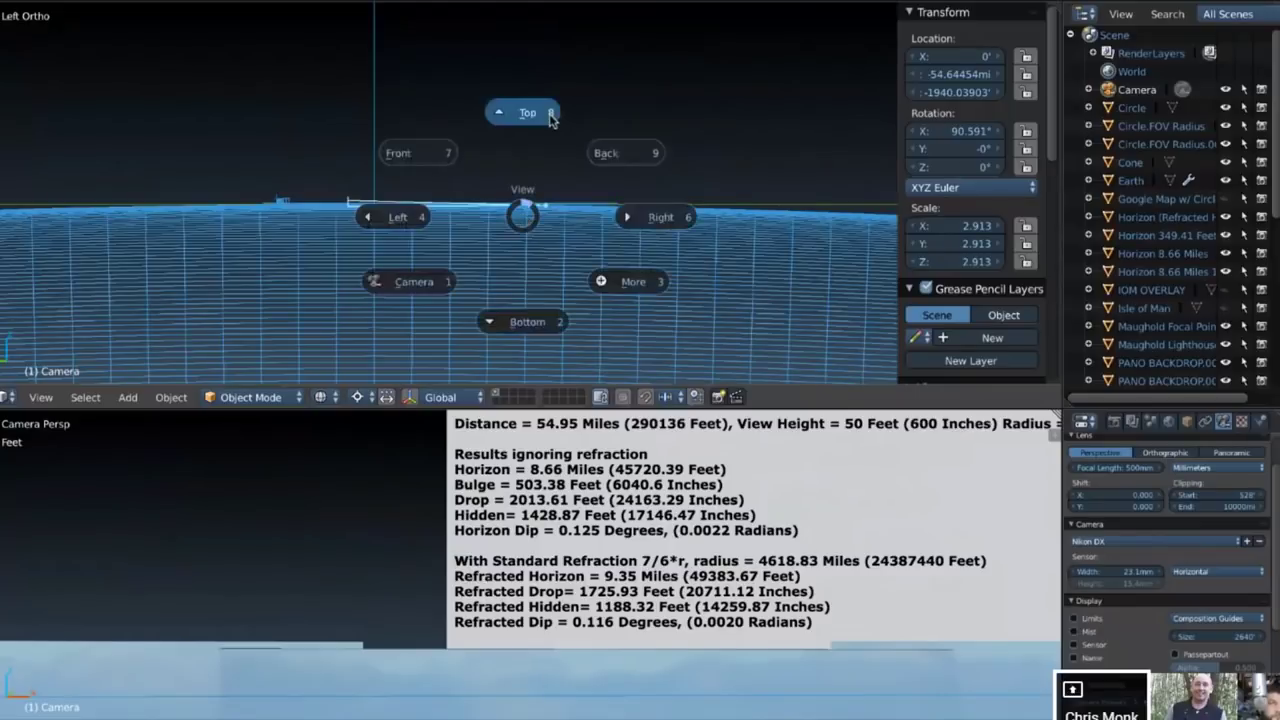
left_click(549, 114)
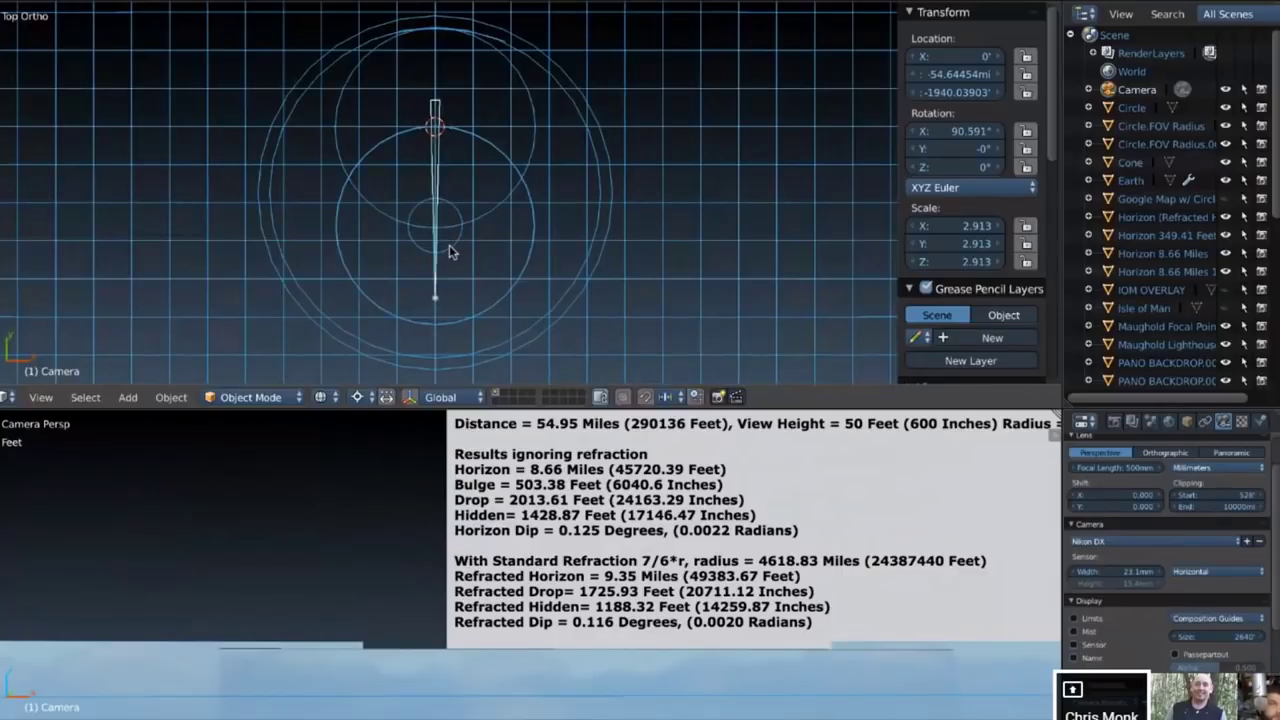
right_click(449, 246)
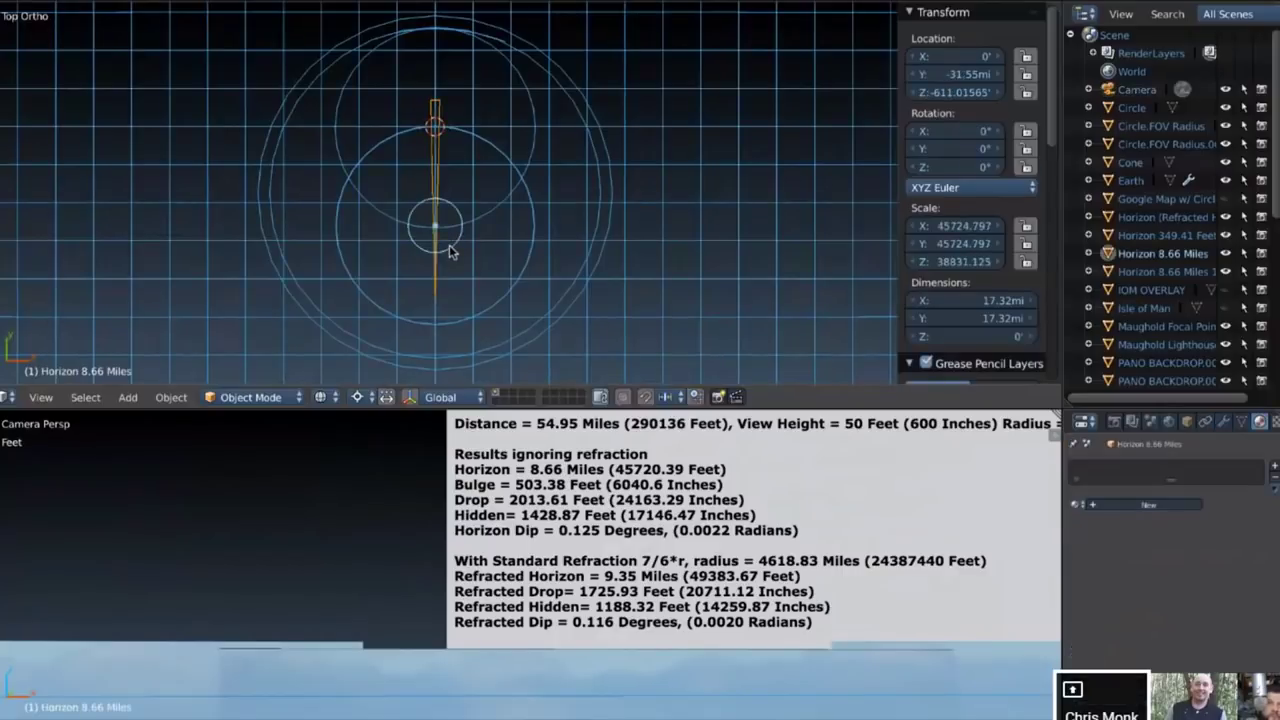
Try rotating the Horizon 8.66 Miles ring around the Earth's centre along the global X axis
key("r")
key("y")
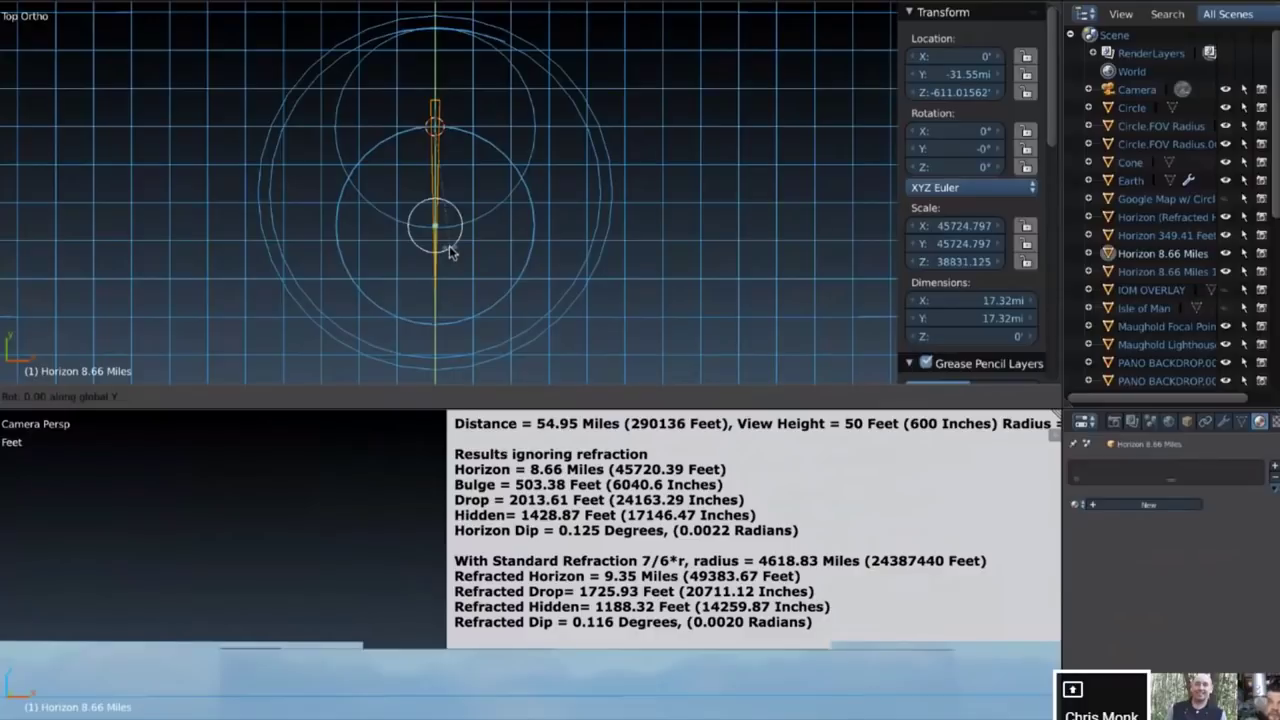
left_click(449, 273)
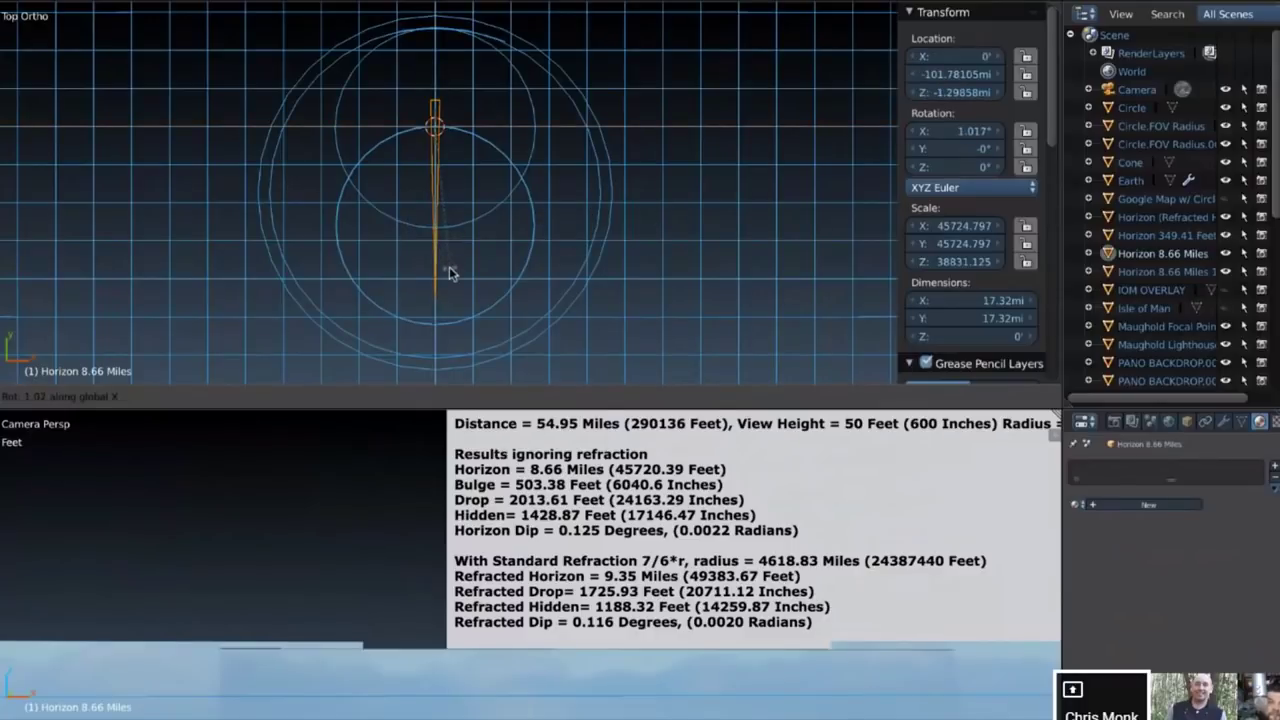
key("Escape")
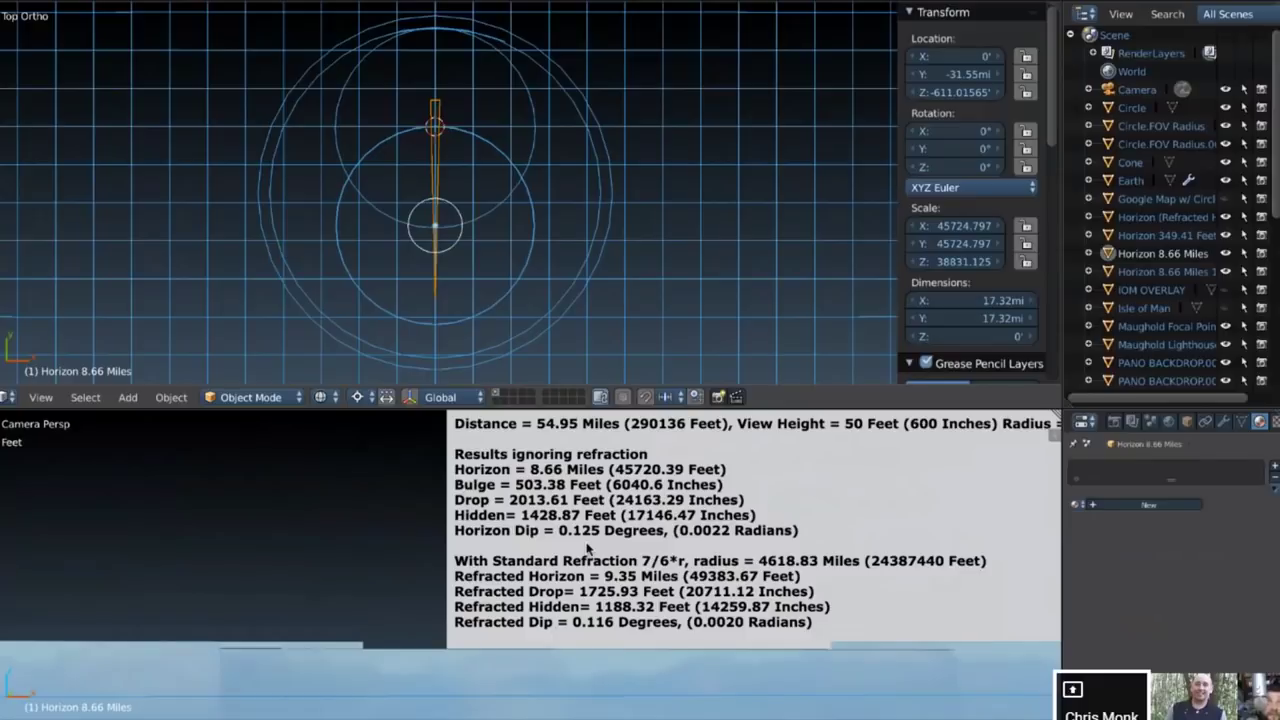
Examine the horizon ring lines against the calculator screenshot and panorama backdrop in the wider camera view
scroll(588, 548, "down", 4)
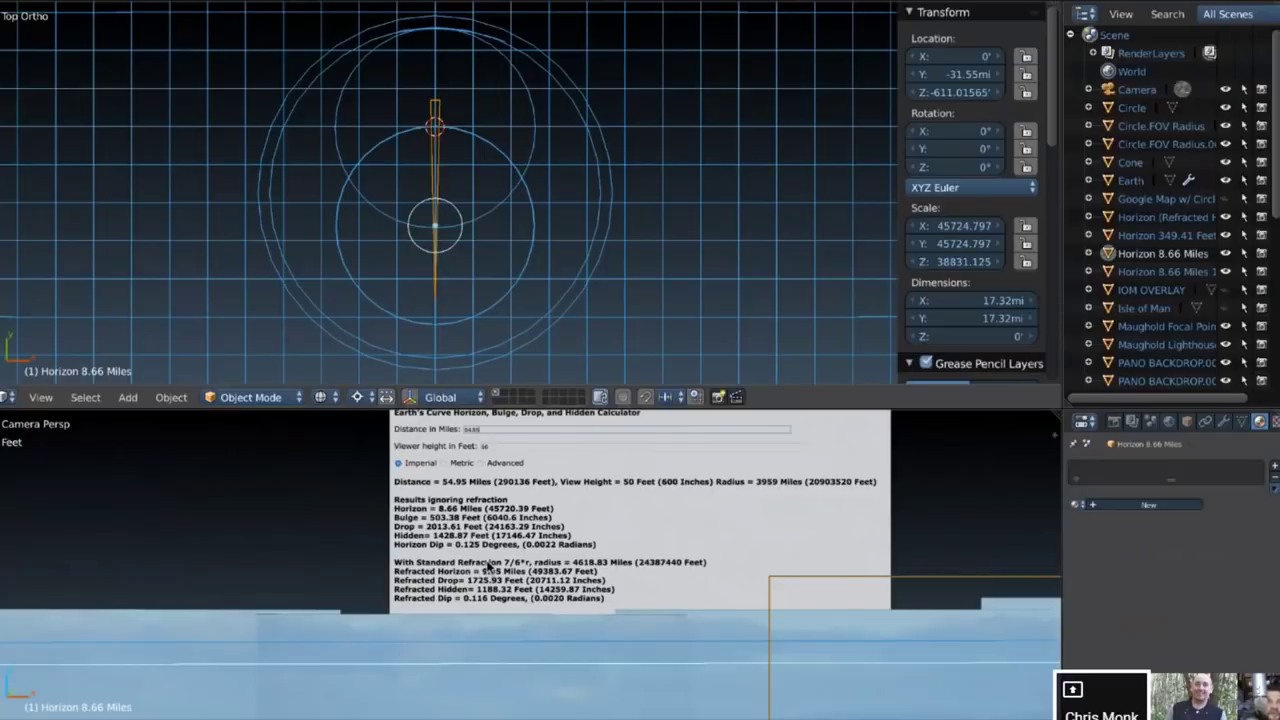
scroll(505, 566, "down", 2)
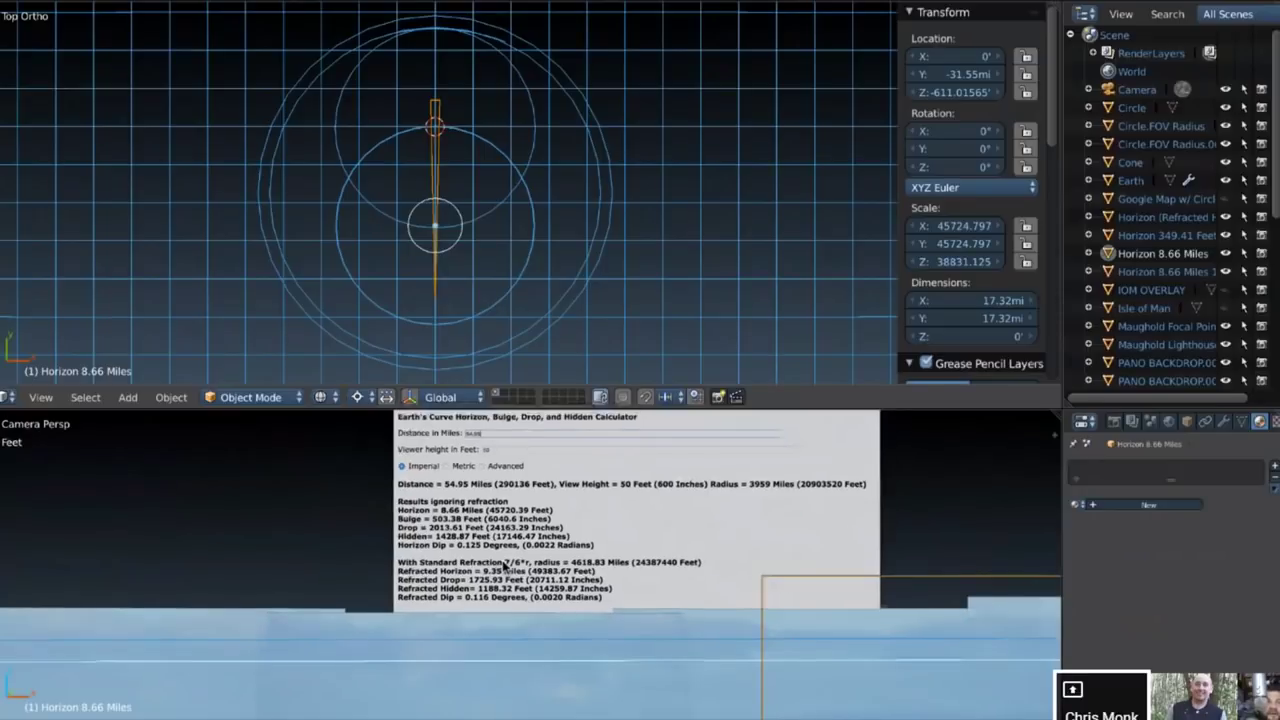
scroll(505, 566, "down", 2)
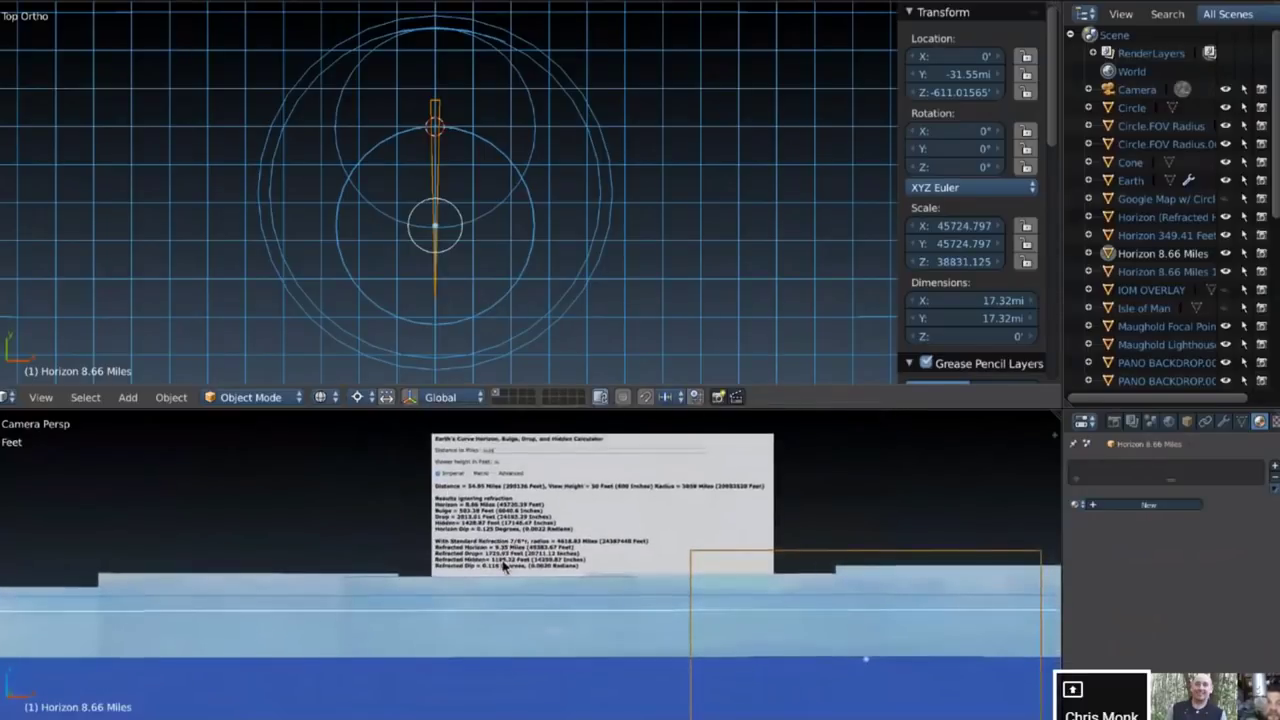
Select the Earth sphere and hide it in the viewport
scroll(505, 566, "down", 1)
scroll(505, 566, "down", 1)
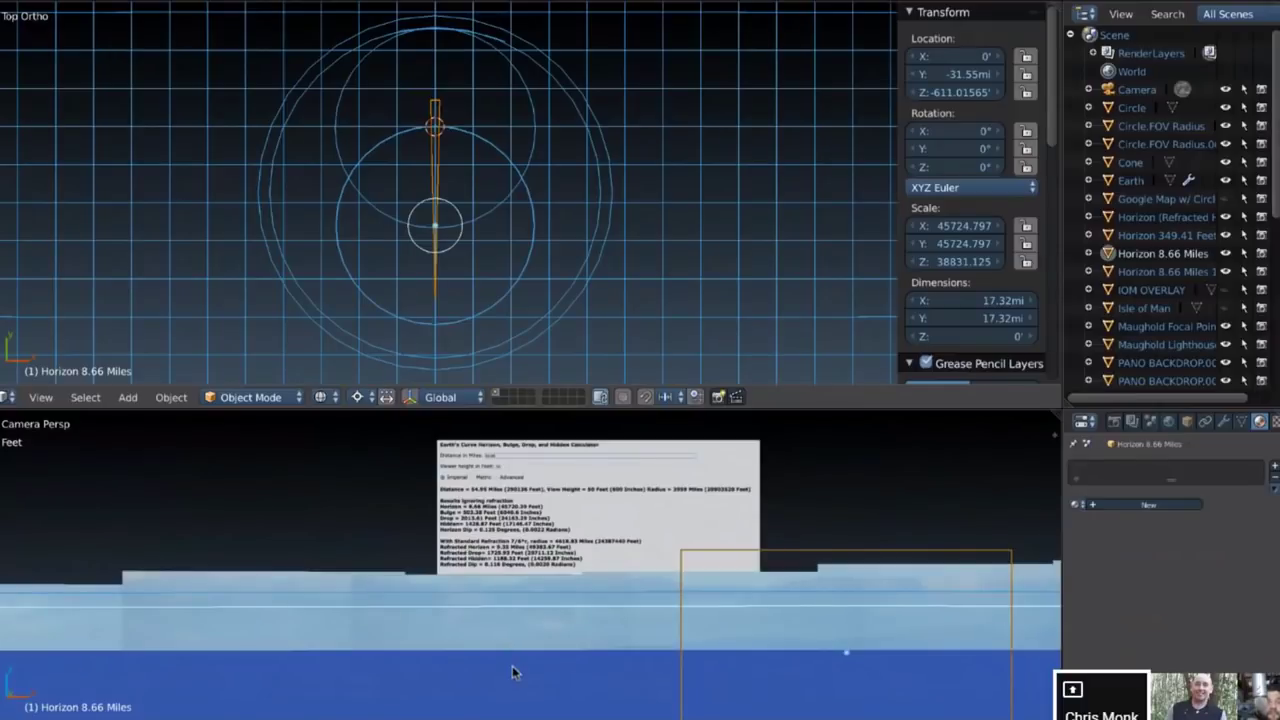
scroll(512, 672, "down", 2, "shift")
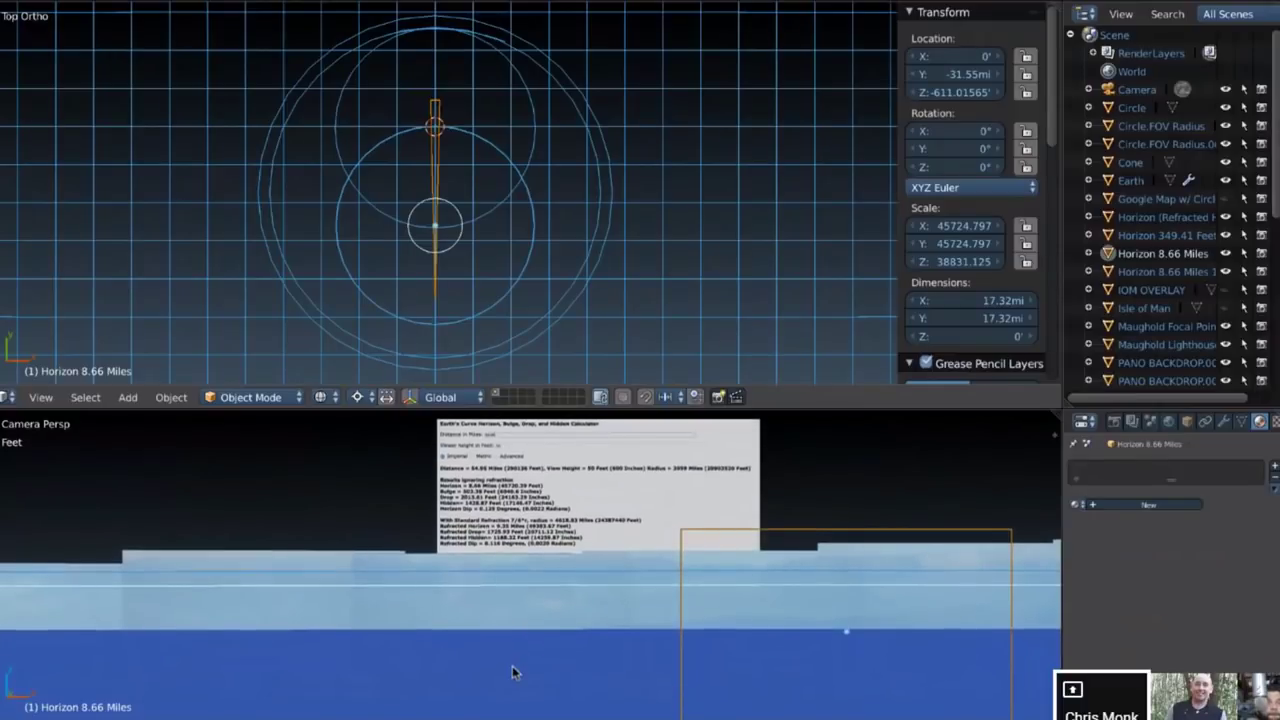
right_click(512, 669)
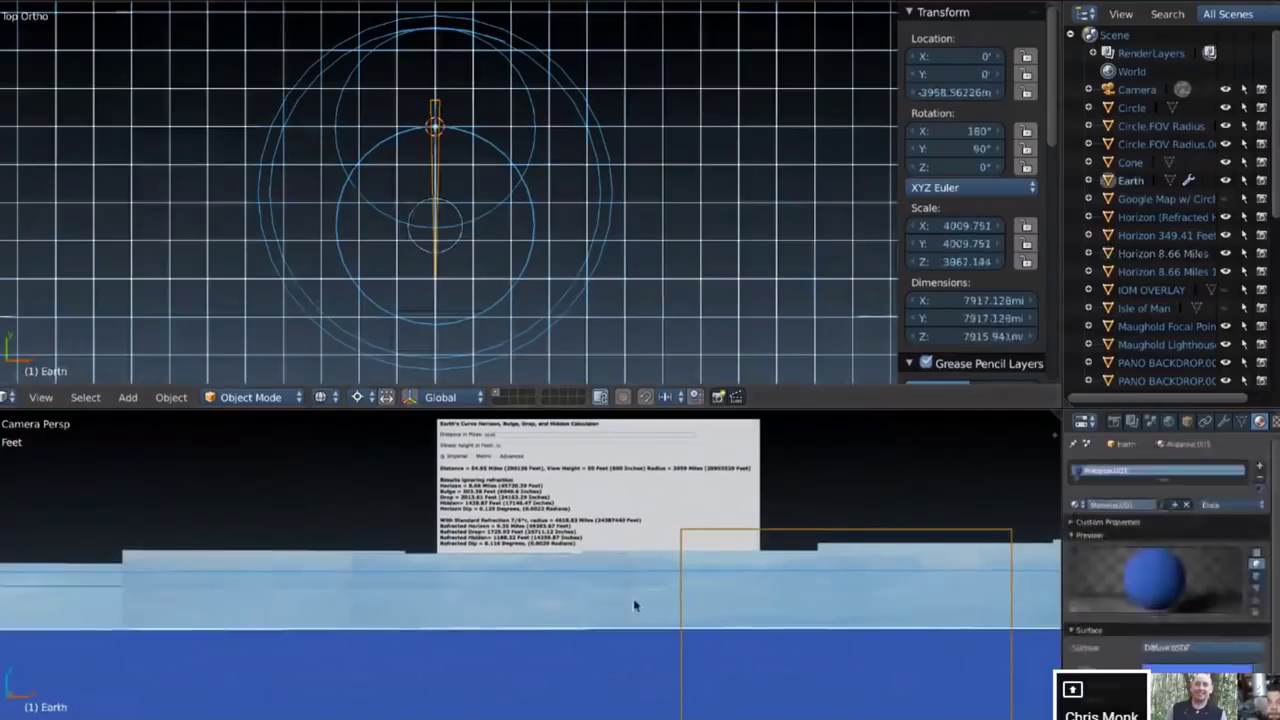
left_click(1226, 179)
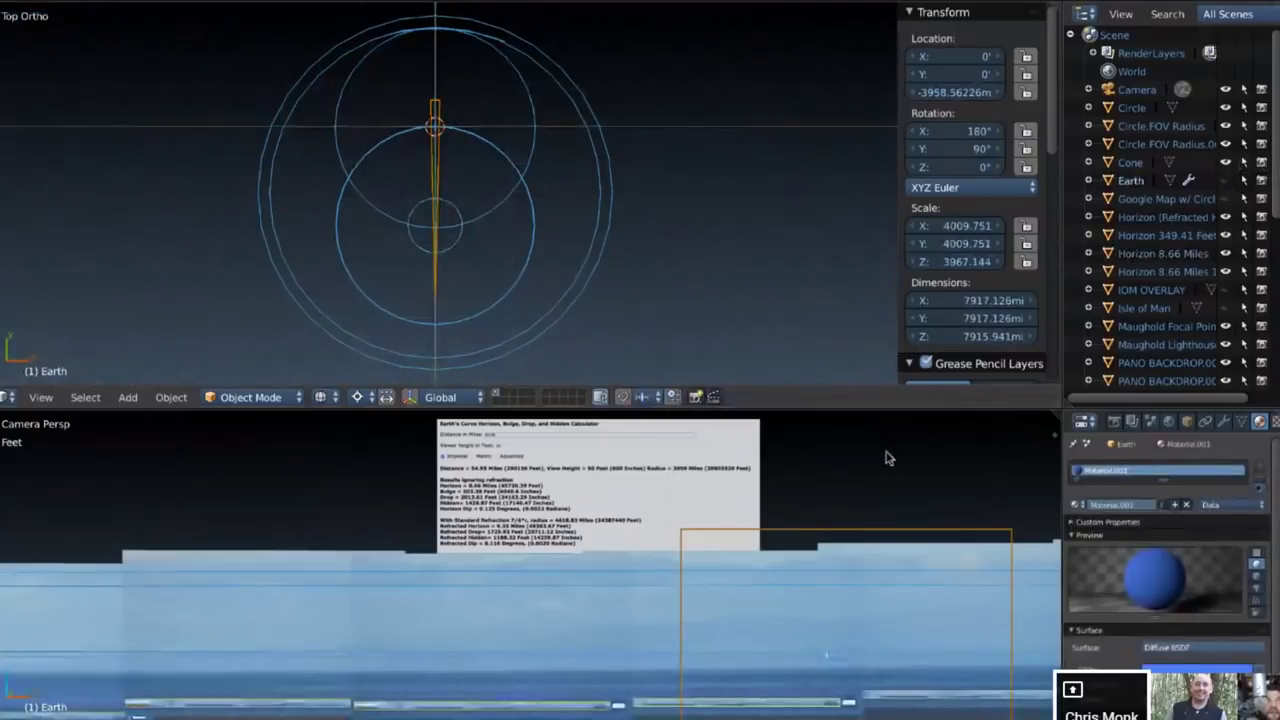
Select the Camera and set its Z rotation to -14.8°
scroll(886, 458, "down", 3, "shift")
scroll(886, 458, "down", 2, "ctrl")
scroll(886, 458, "up", 5)
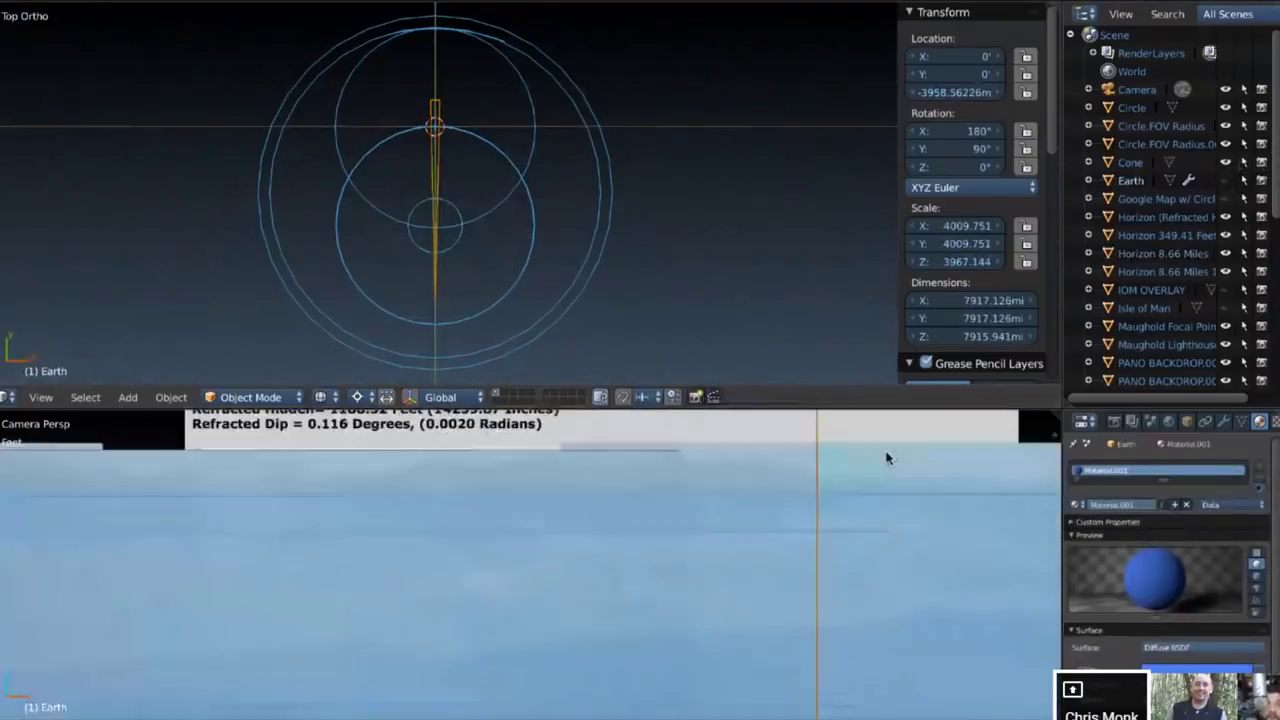
scroll(886, 458, "down", 2, "ctrl")
scroll(886, 458, "down", 3, "shift")
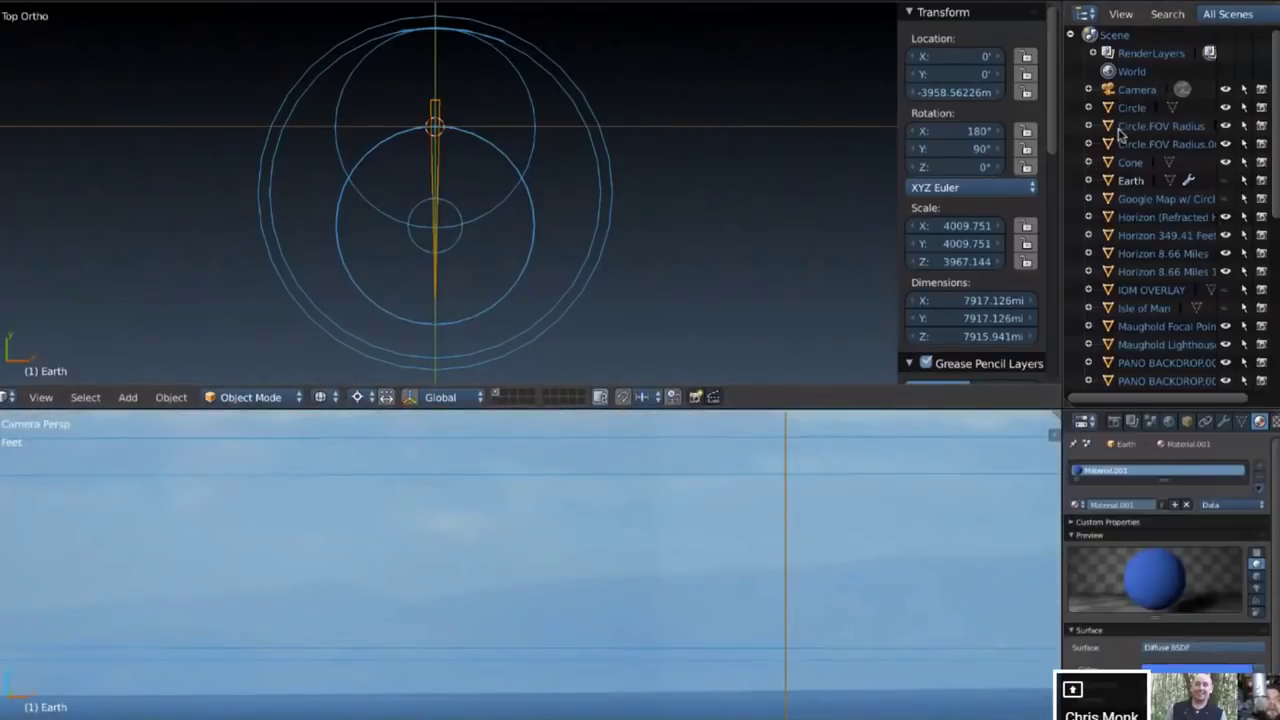
left_click(1160, 90)
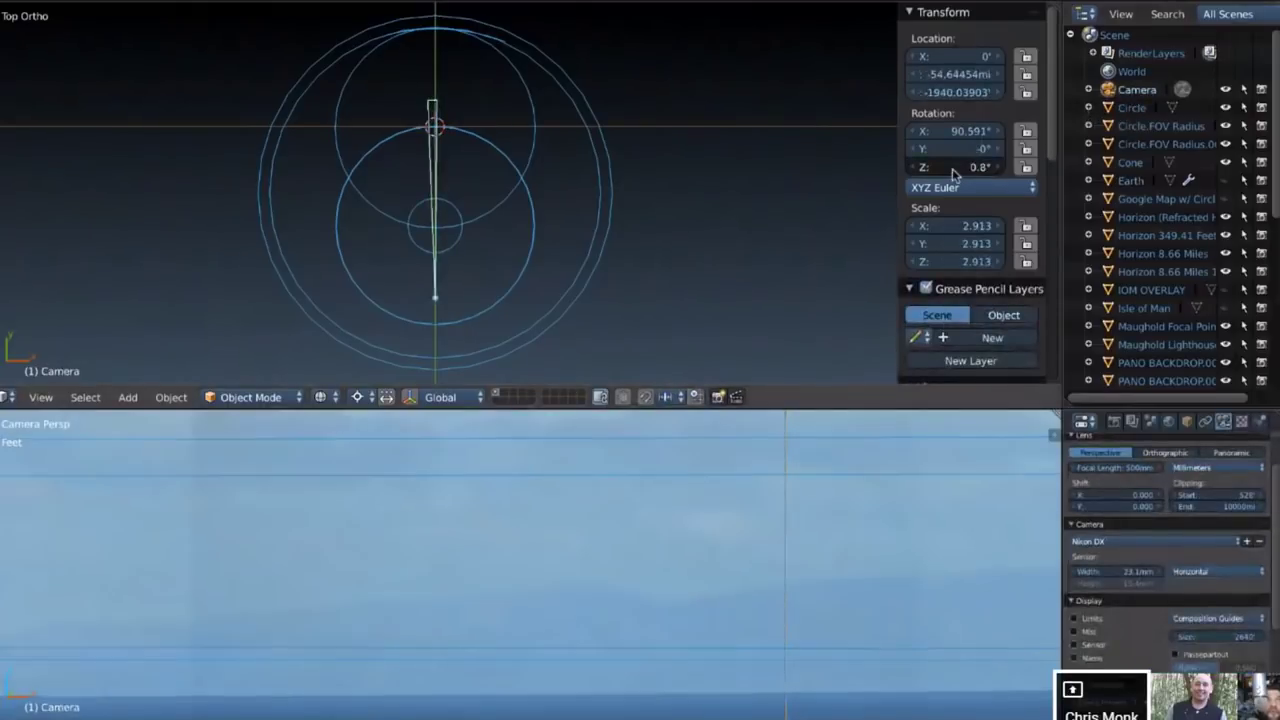
left_click_drag(952, 170, 952, 168)
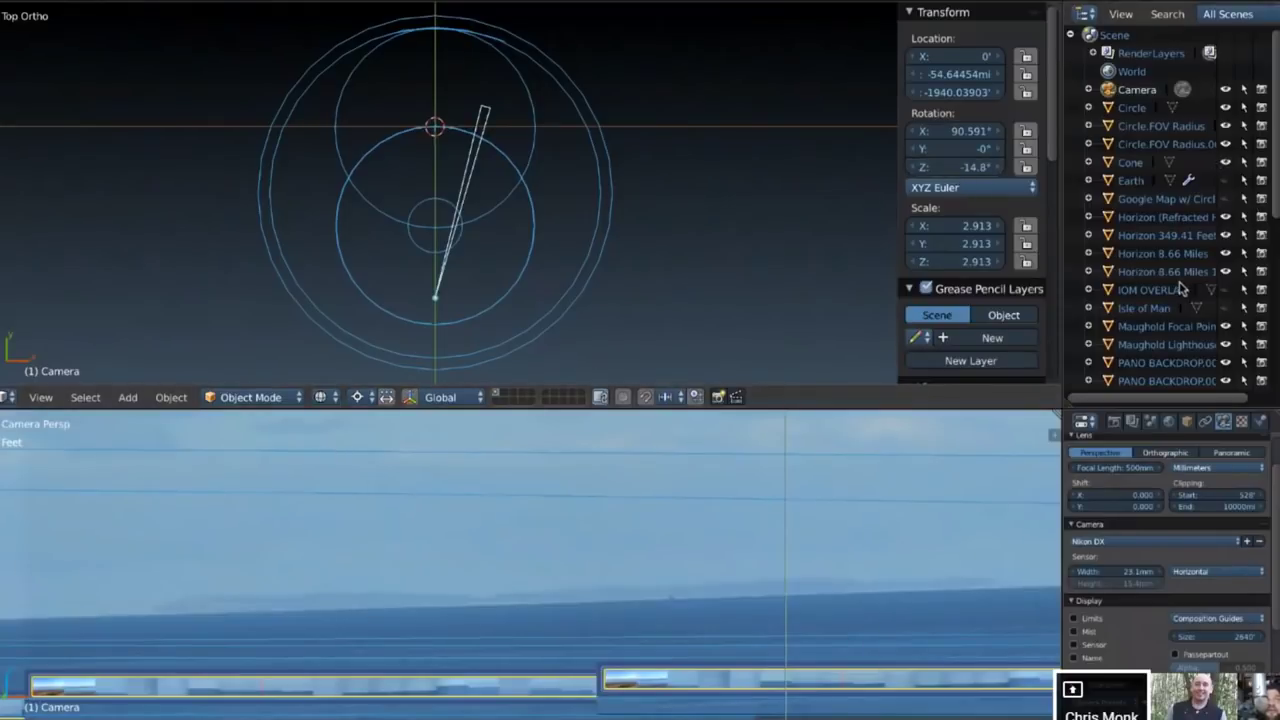
Briefly show the IOM OVERLAY, hide it again, and make the Isle of Man model visible
left_click(1226, 290)
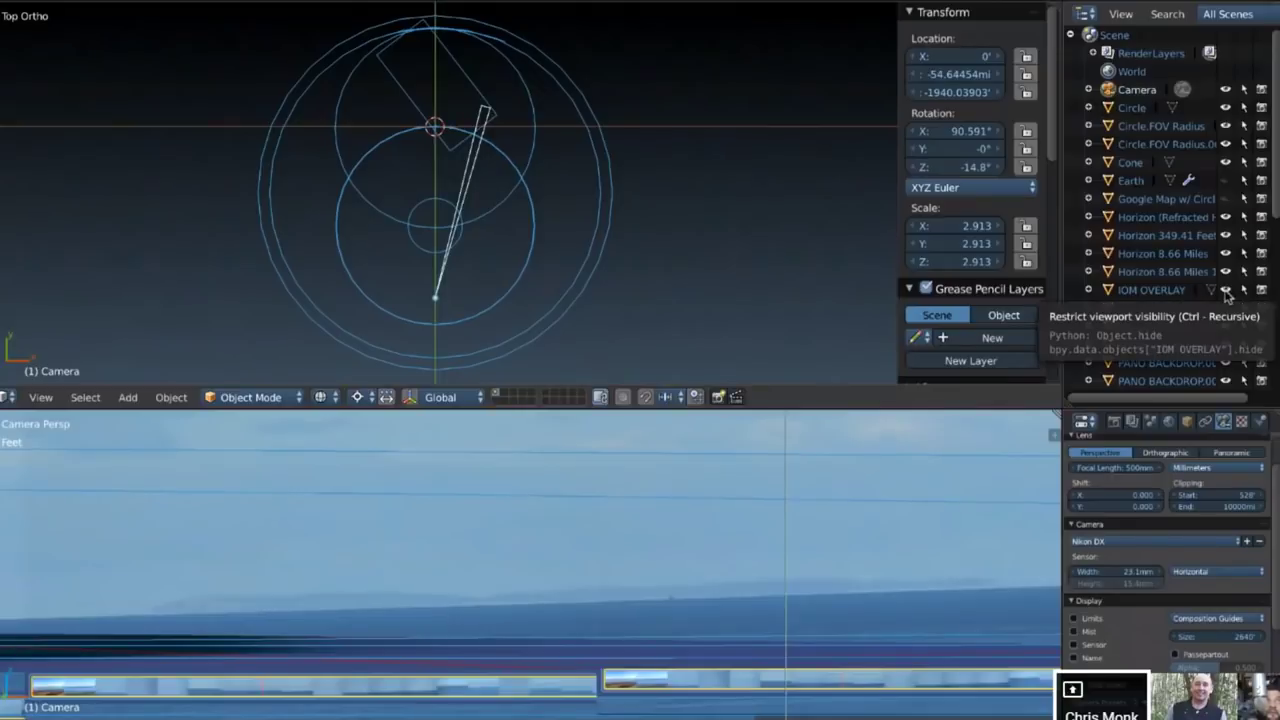
left_click(1227, 291)
left_click(1226, 309)
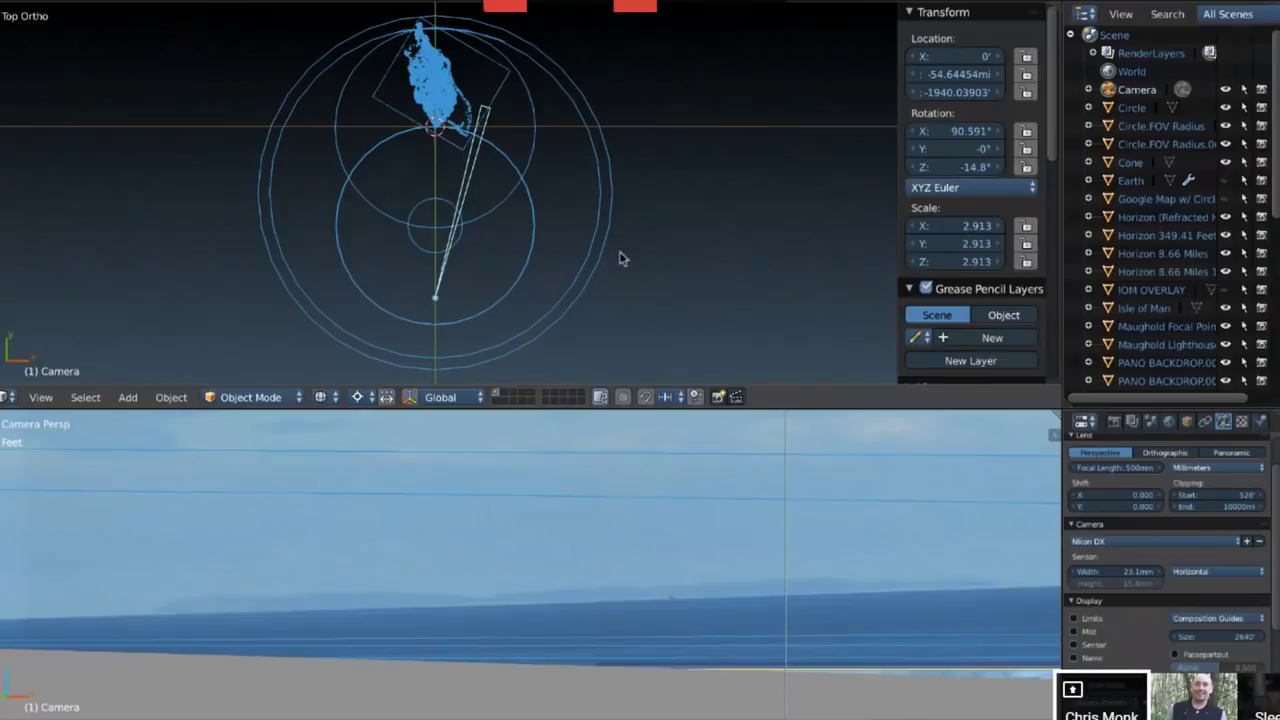
Snap the 3D cursor to the centre of the Horizon 8.66 Miles ring and move the Camera to the cursor
right_click(460, 240)
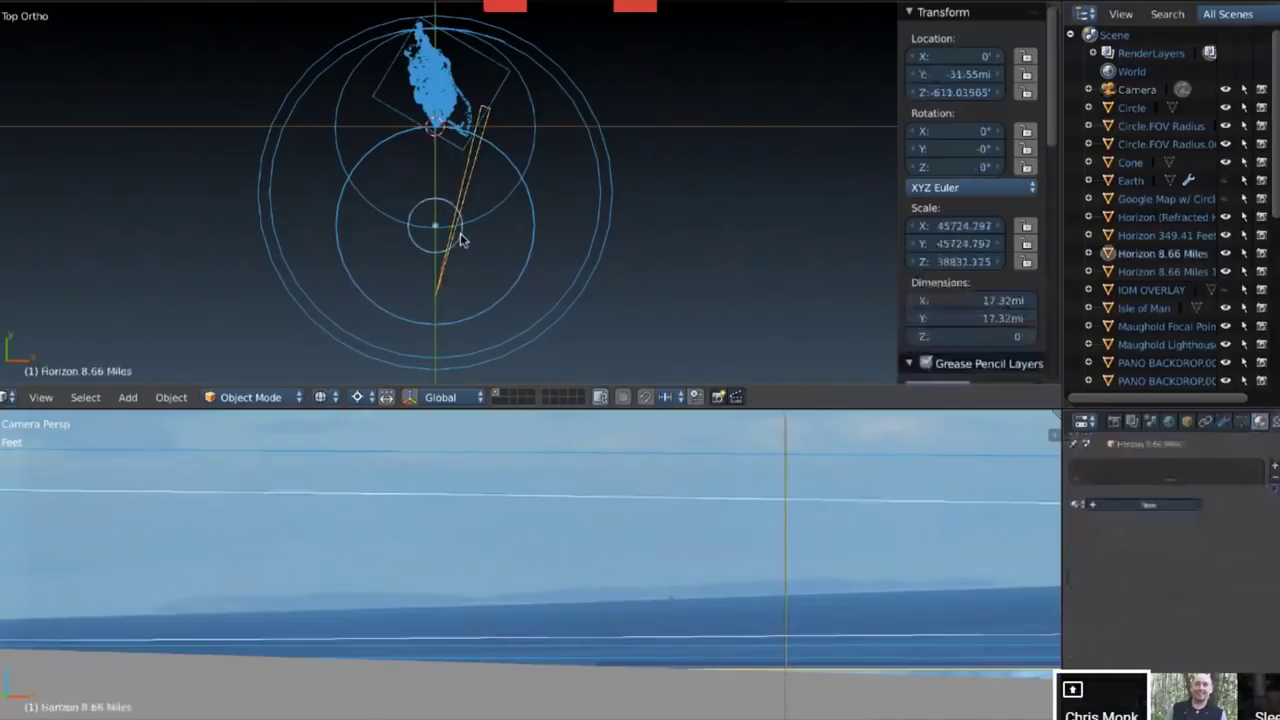
key("shift+s")
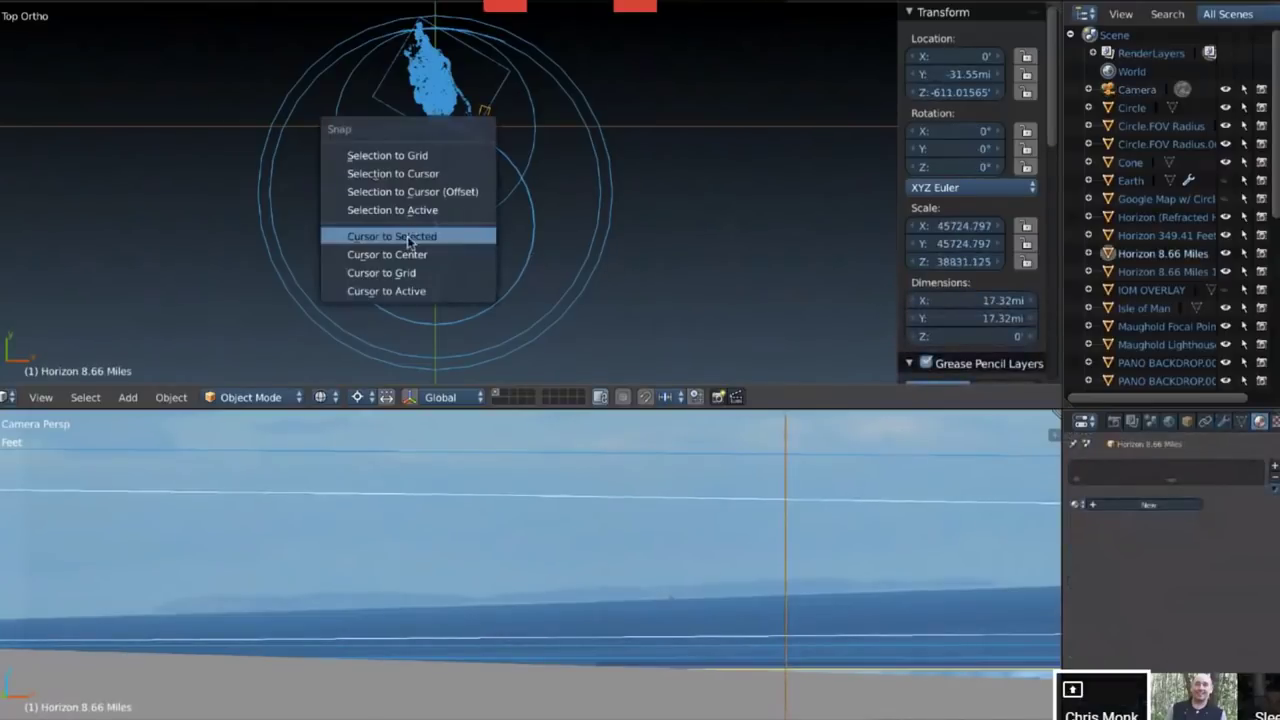
left_click(408, 238)
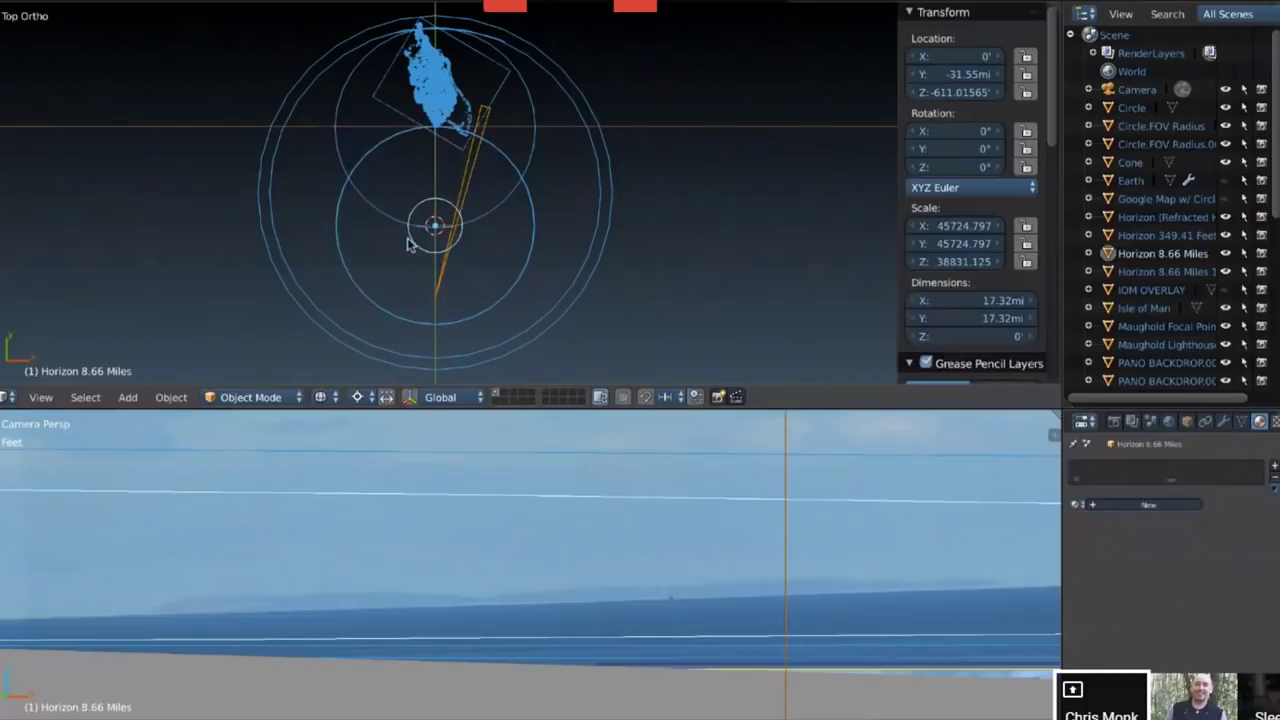
right_click(472, 193)
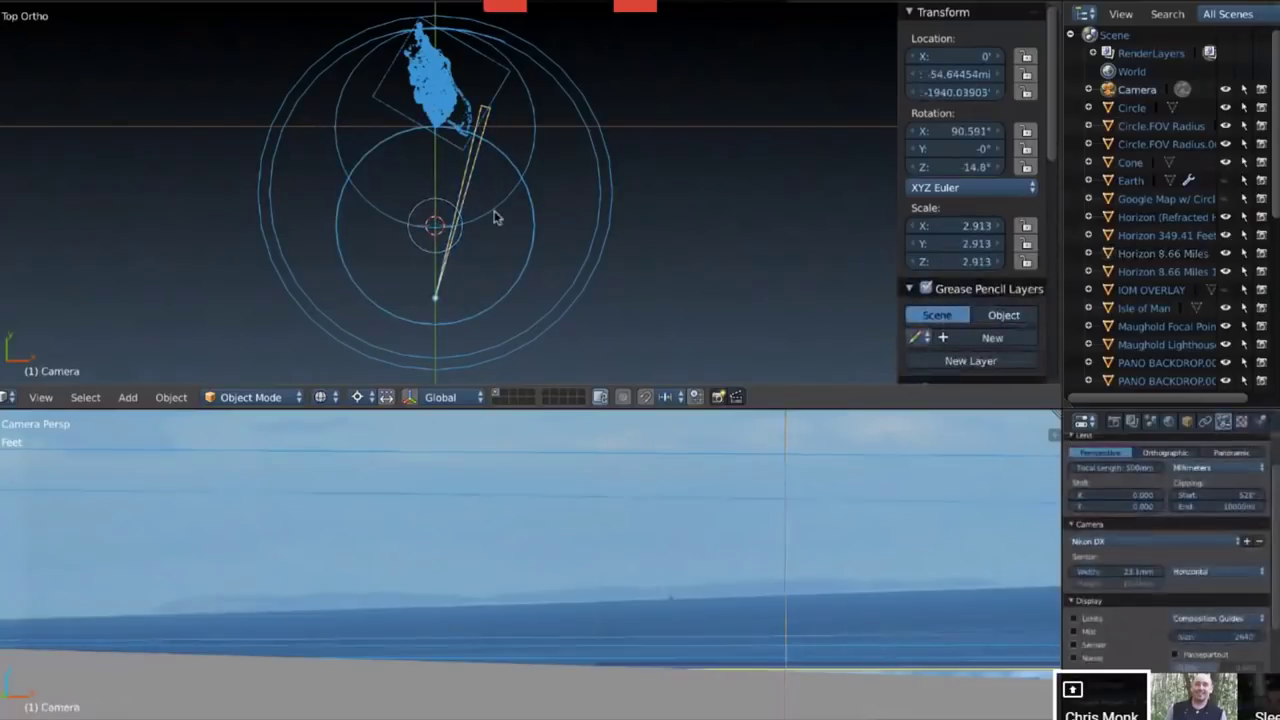
key("shift+s")
left_click(445, 158)
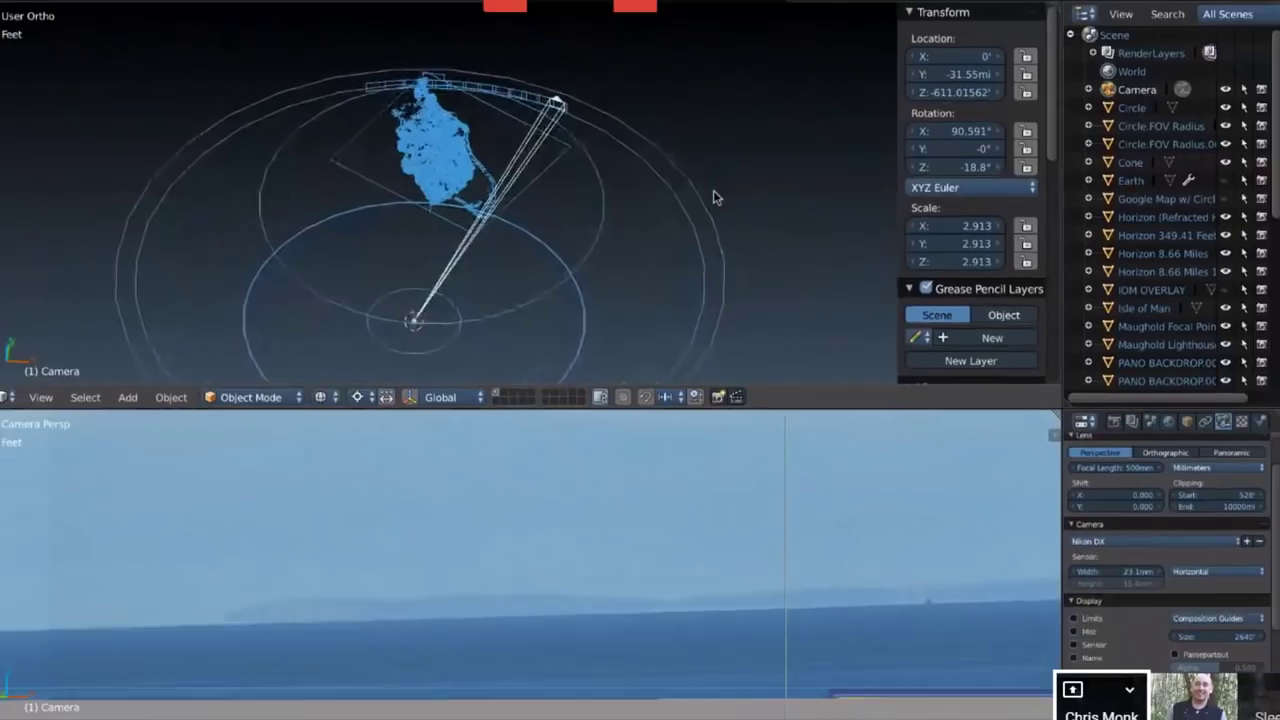
Check the PANO BACKDROP.012 photo against the island's coast and set the Camera's Z rotation to -5.2°
scroll(713, 197, "up", 6)
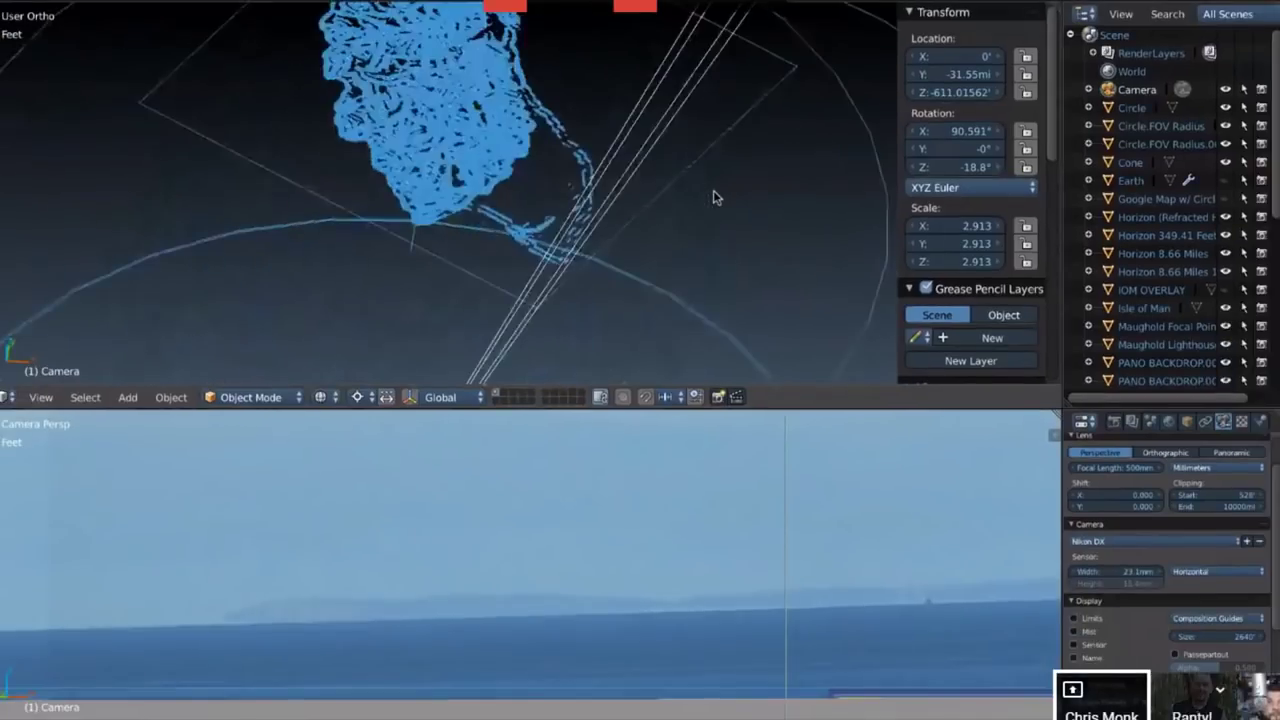
scroll(713, 197, "up", 2)
middle_click_drag(713, 197, 575, 180)
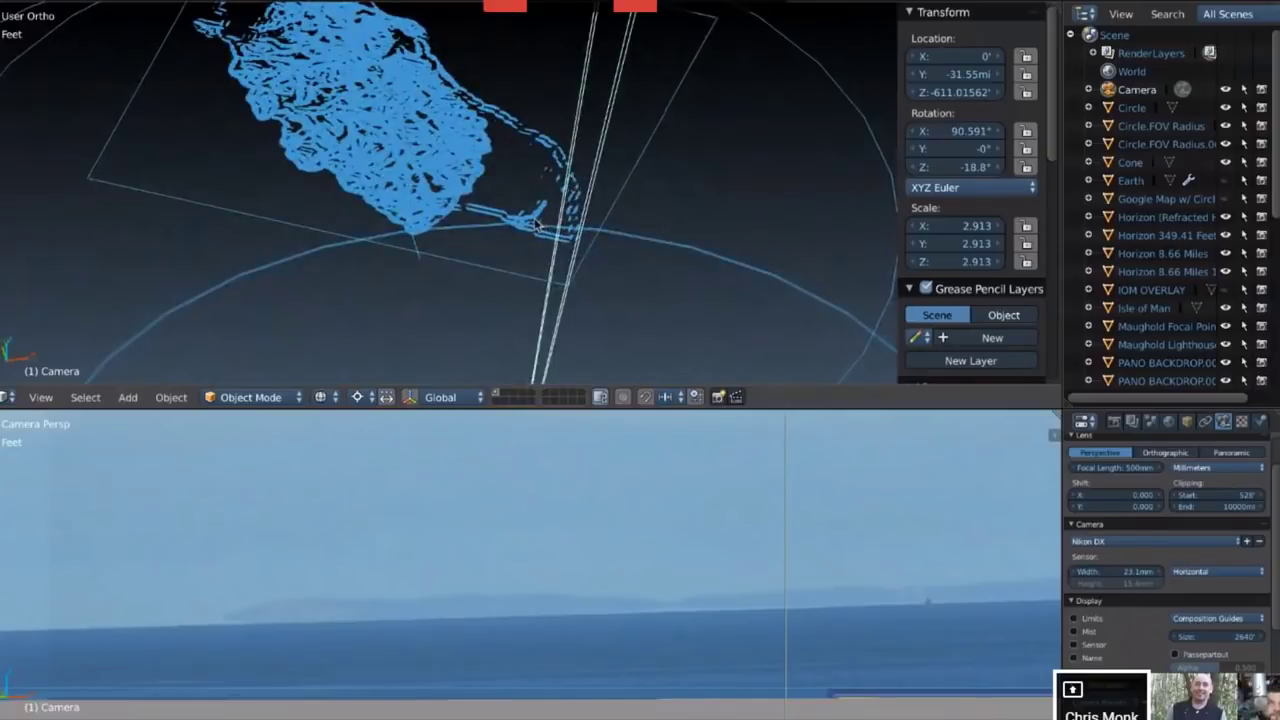
scroll(550, 205, "up", 3)
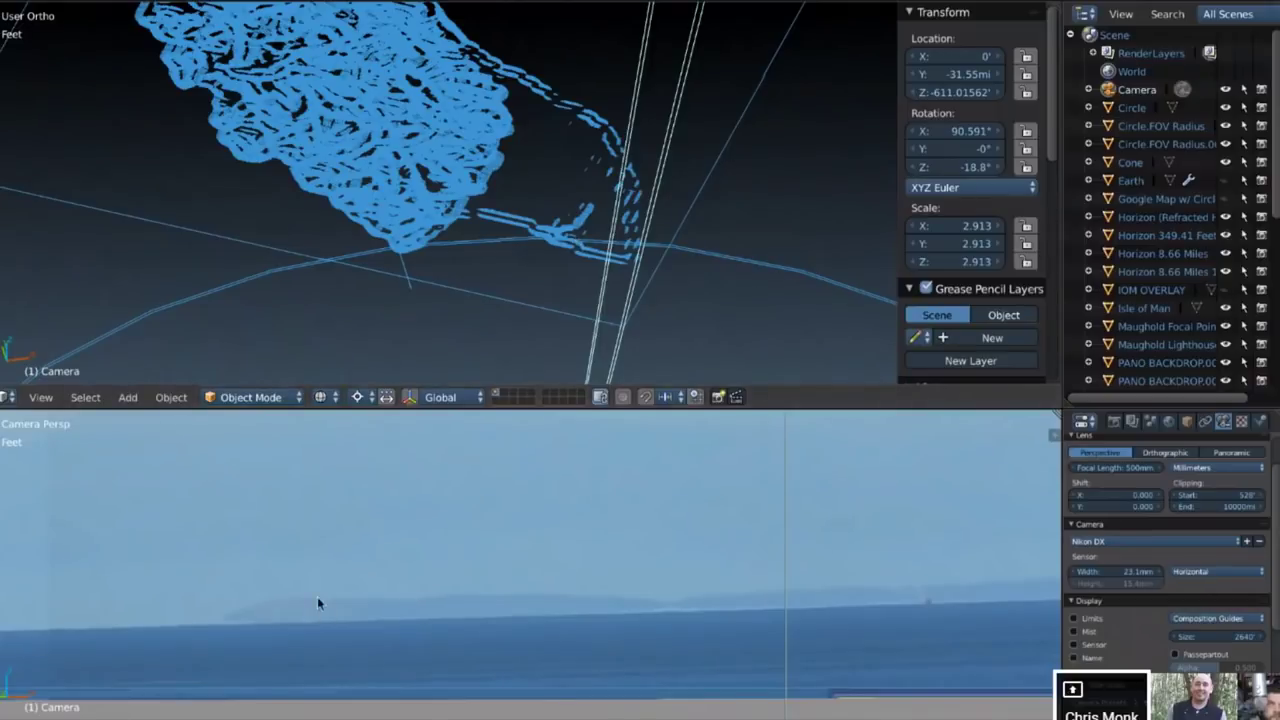
right_click(673, 605)
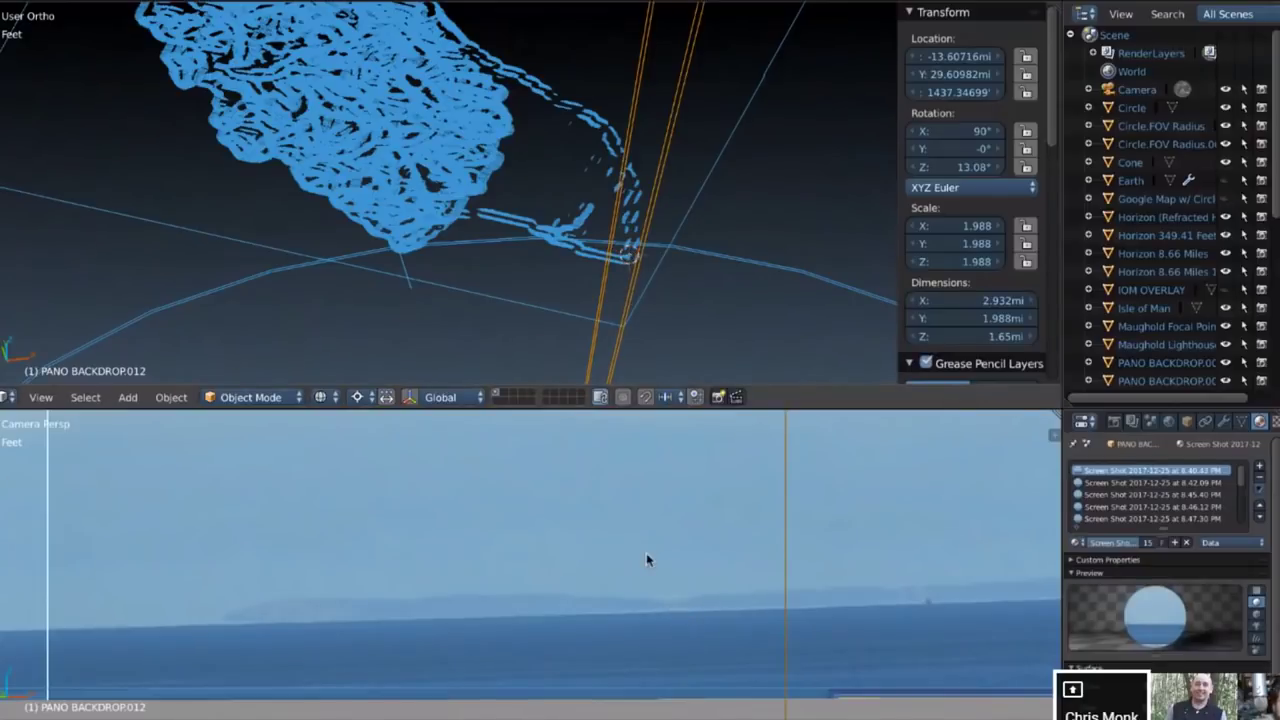
scroll(646, 560, "down", 3)
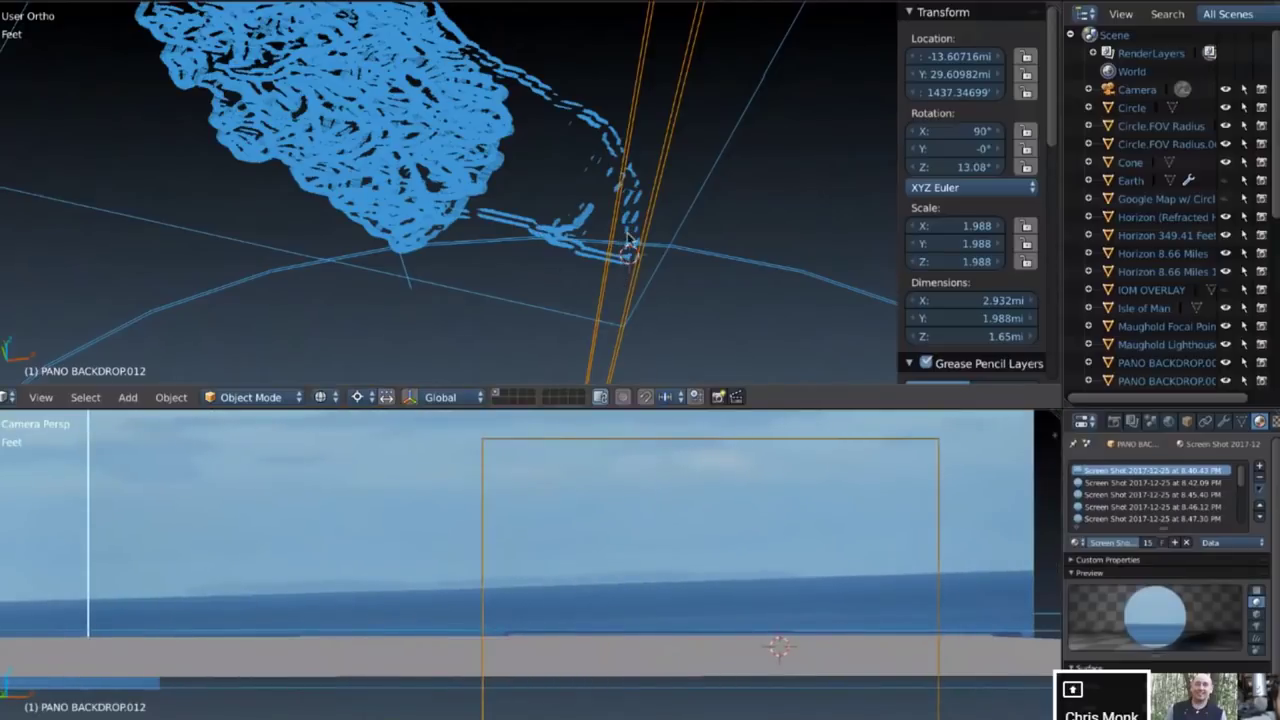
right_click(627, 134)
mouse_move(975, 168)
left_mouse_down()
mouse_move(945, 168)
mouse_move(977, 172)
left_mouse_up()
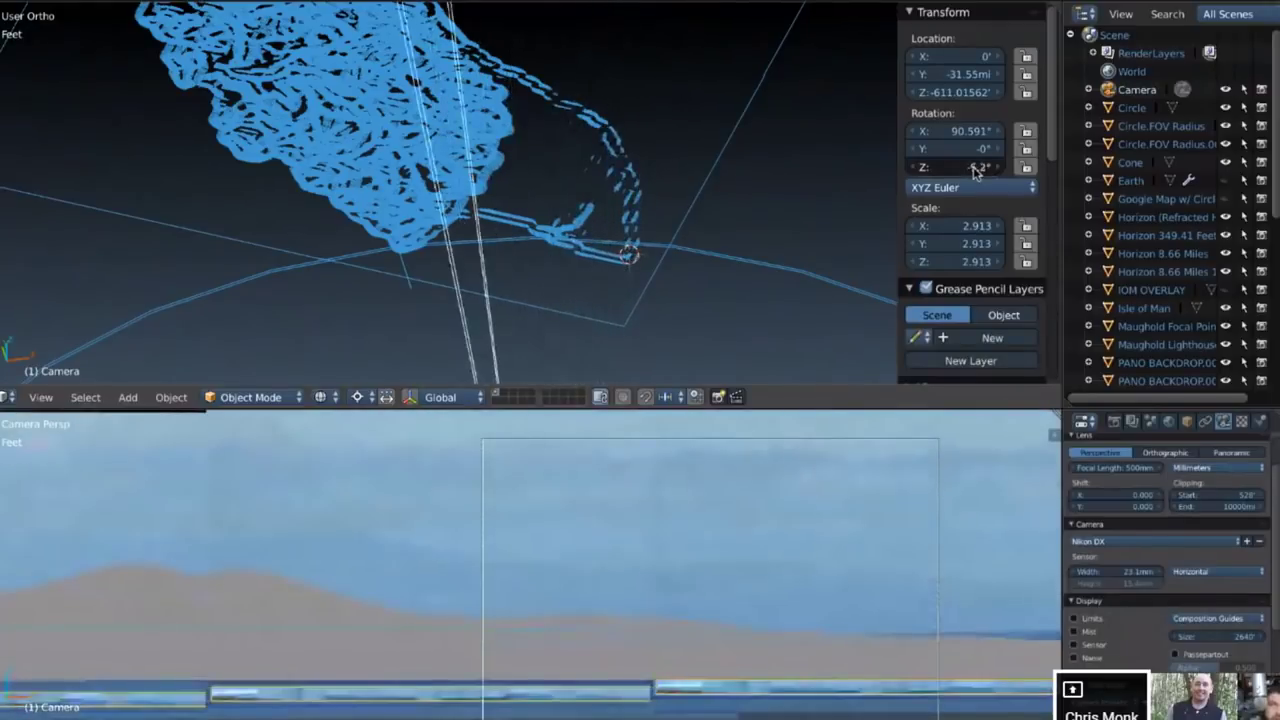
Examine the camera's field-of-view cone, the Isle of Man and the horizon rings from several oblique angles
scroll(676, 179, "down", 6)
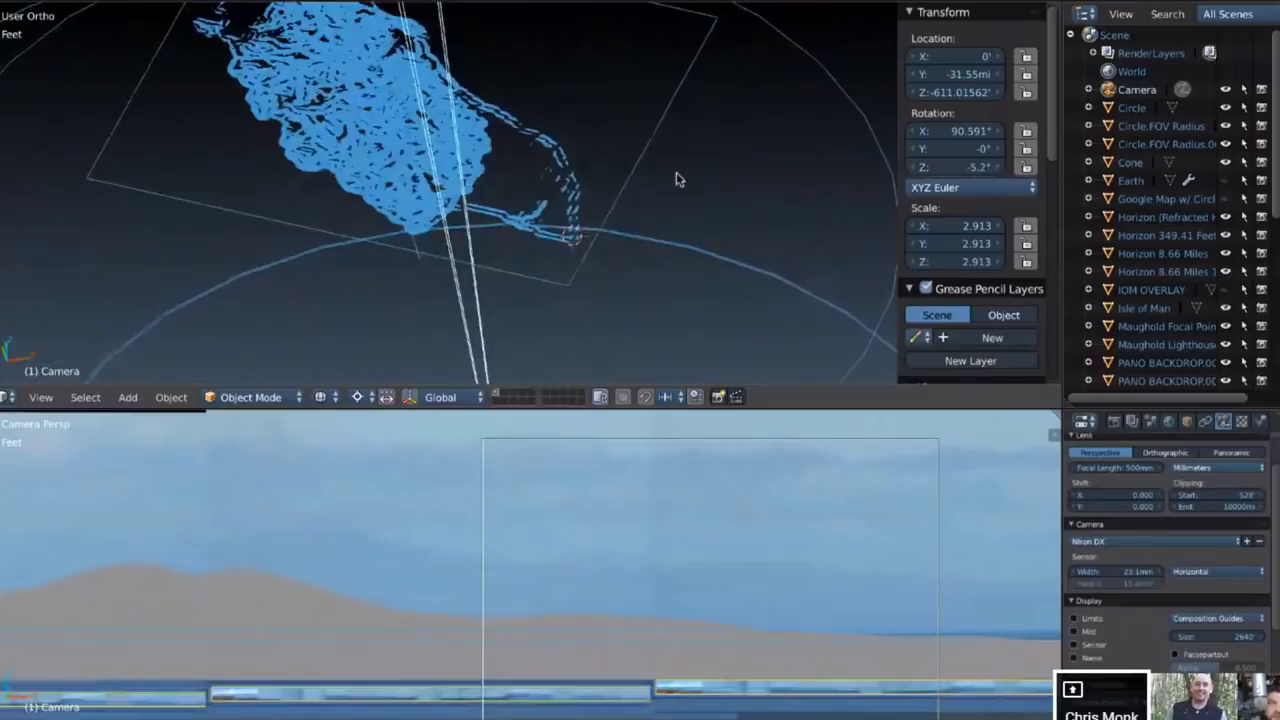
key("KP_8")
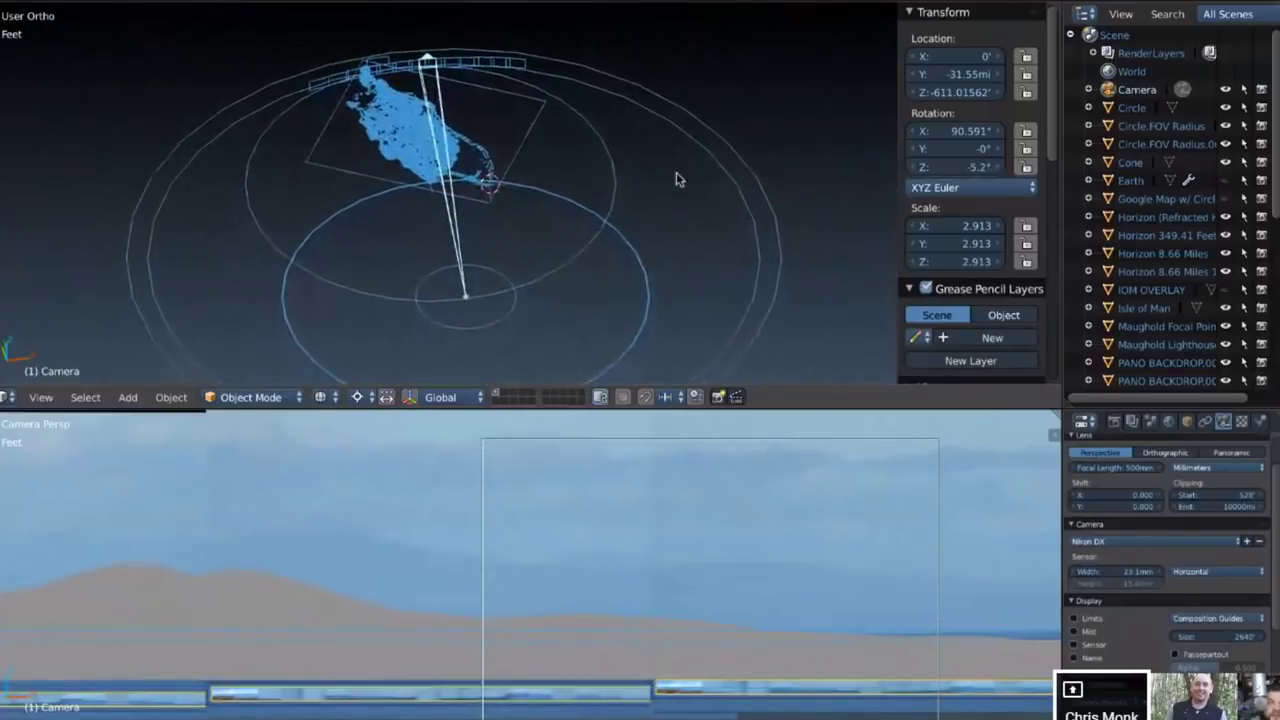
key("KP_8")
key("KP_8")
key("KP_8")
key("KP_8")
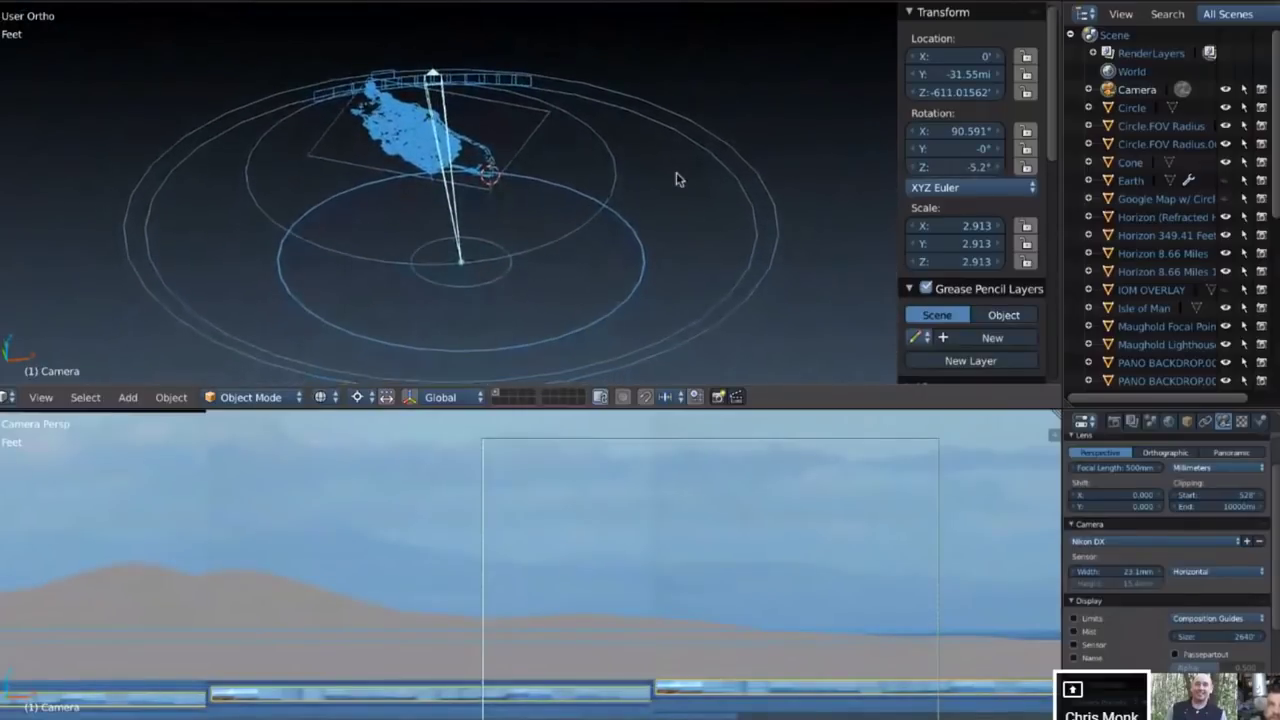
key("KP_8")
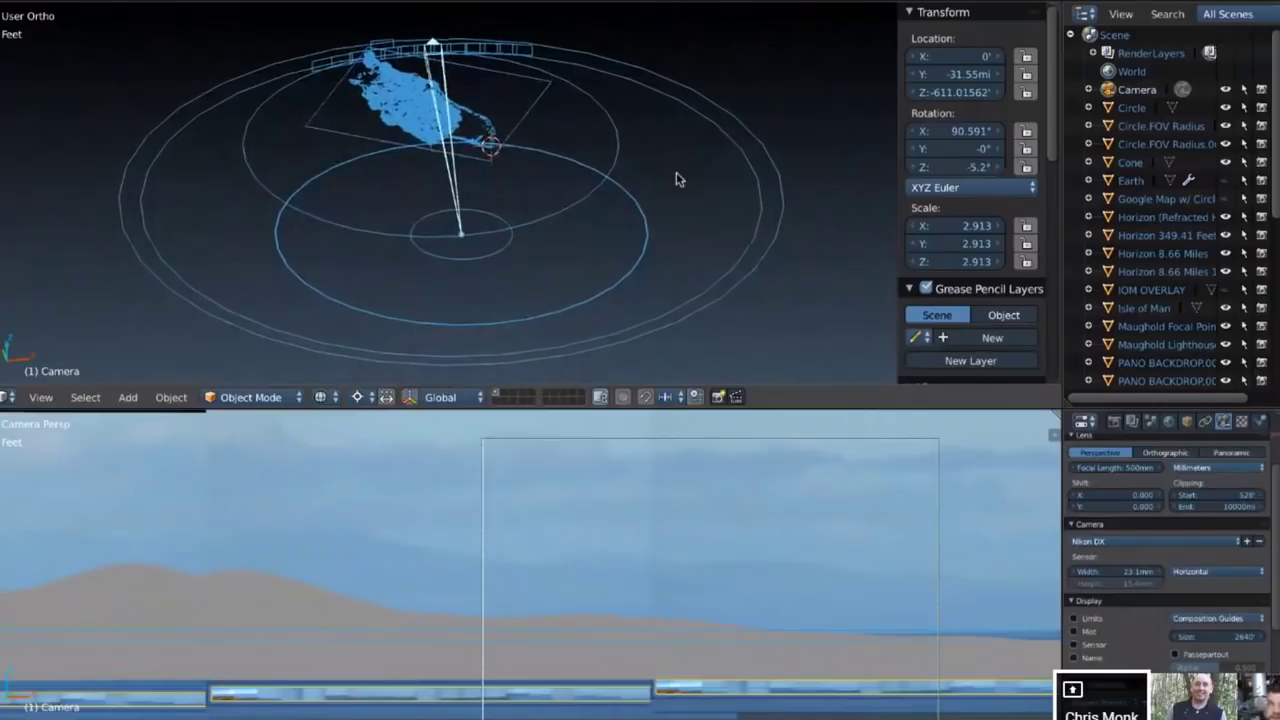
key("KP_4")
key("KP_4")
key("KP_4")
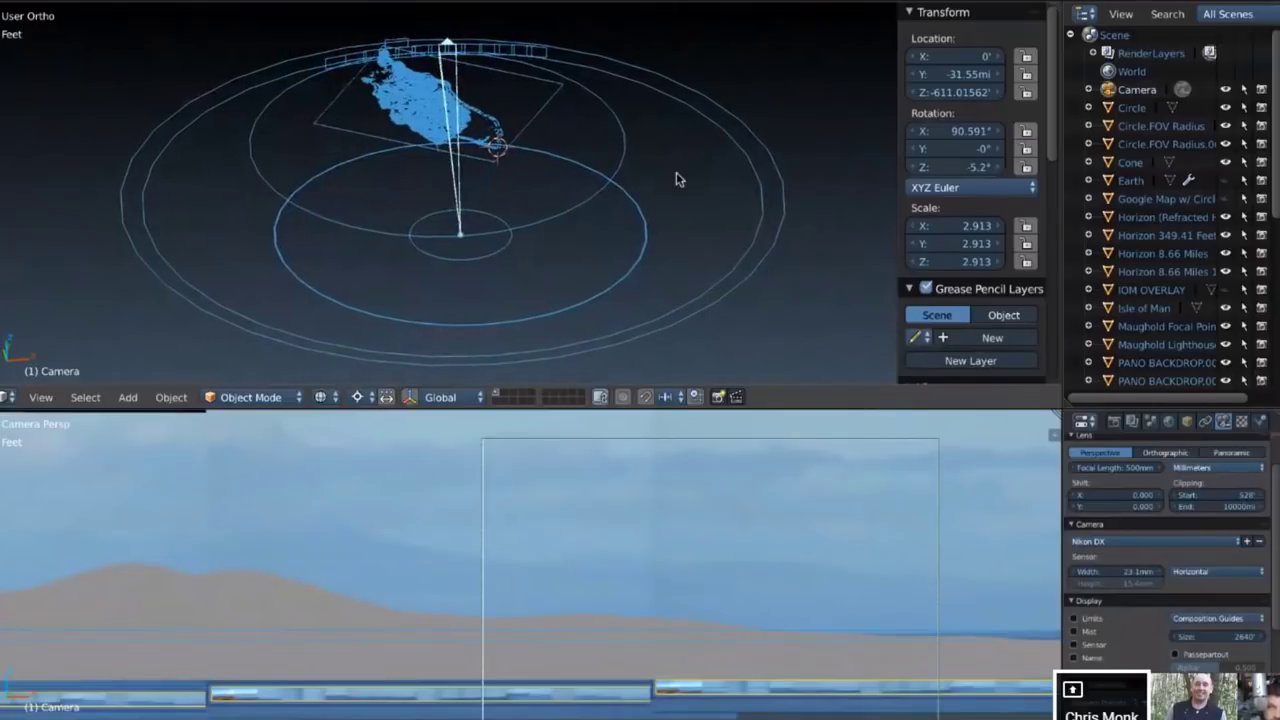
key("KP_4")
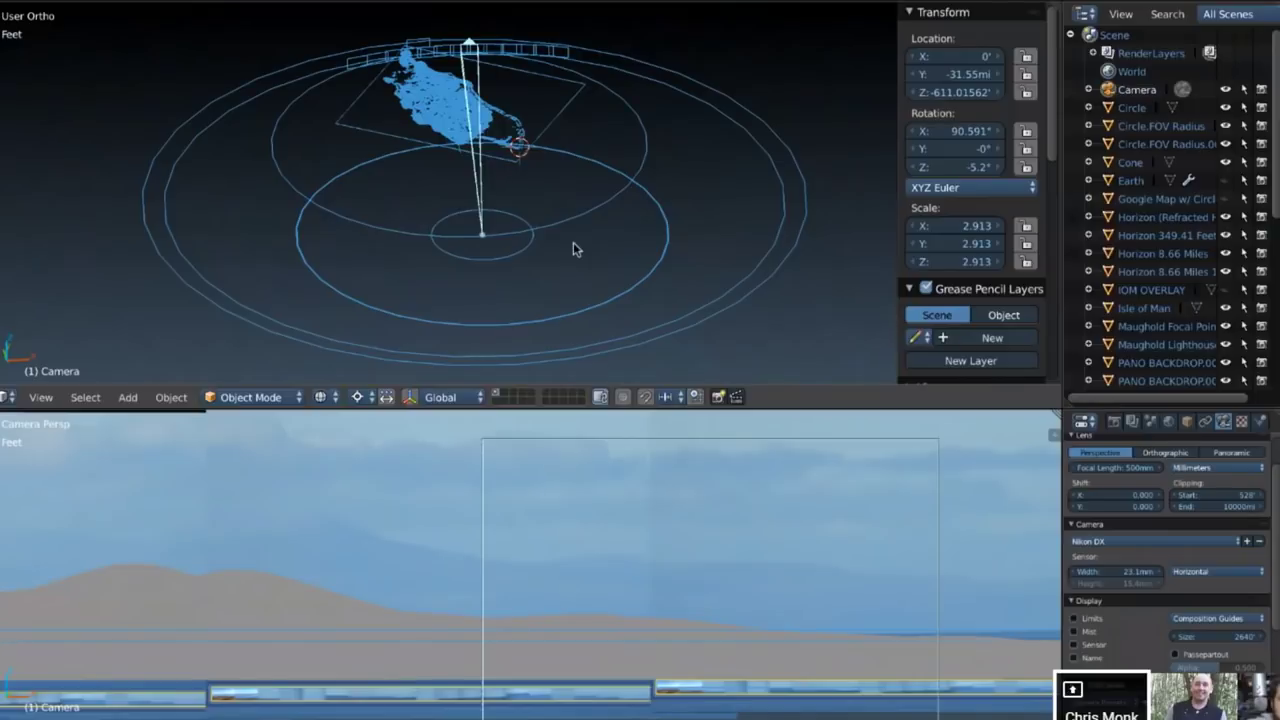
key("KP_2")
key("KP_2")
key("KP_8")
key("KP_8")
key("KP_8")
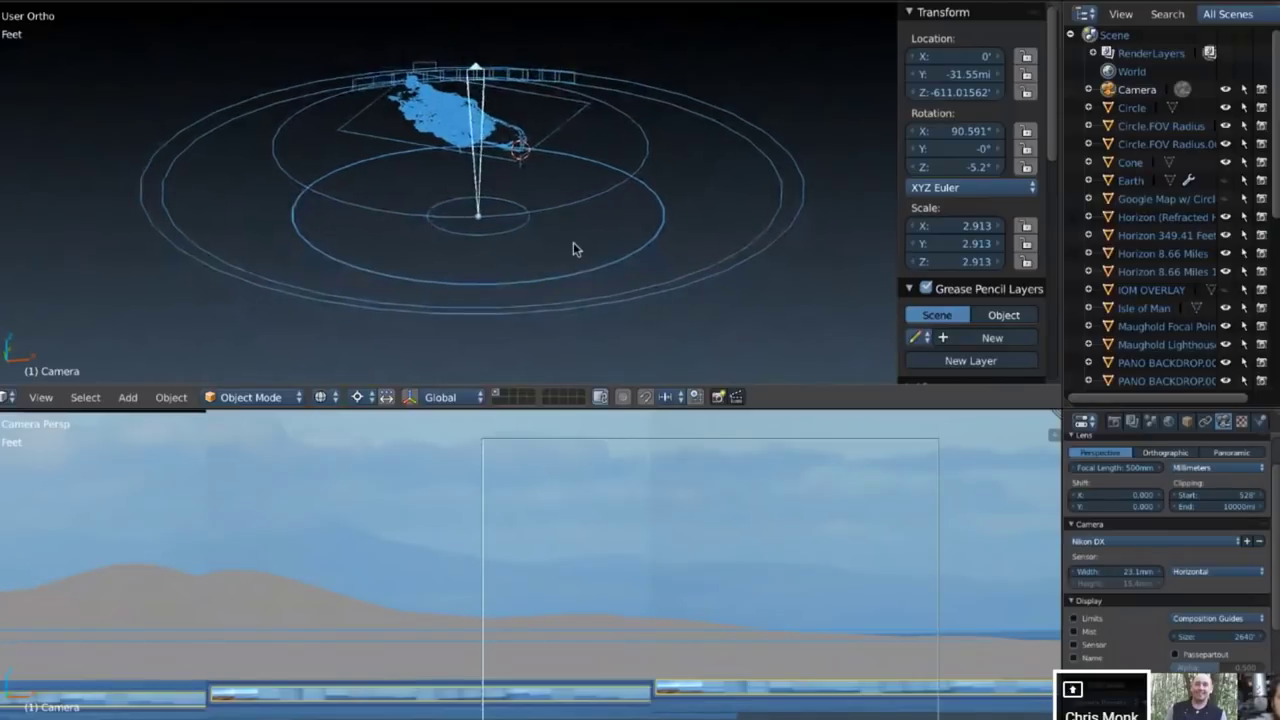
key("KP_4")
key("KP_4")
key("KP_4")
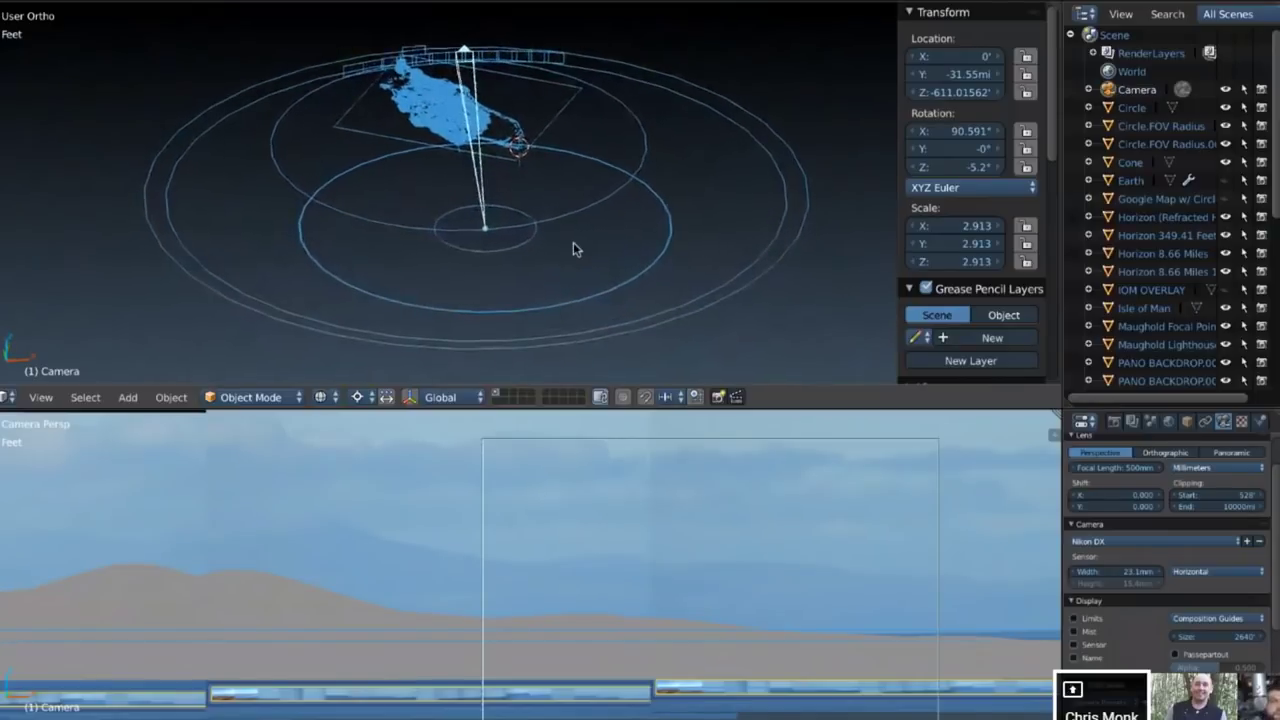
key("KP_6")
key("KP_6")
key("KP_6")
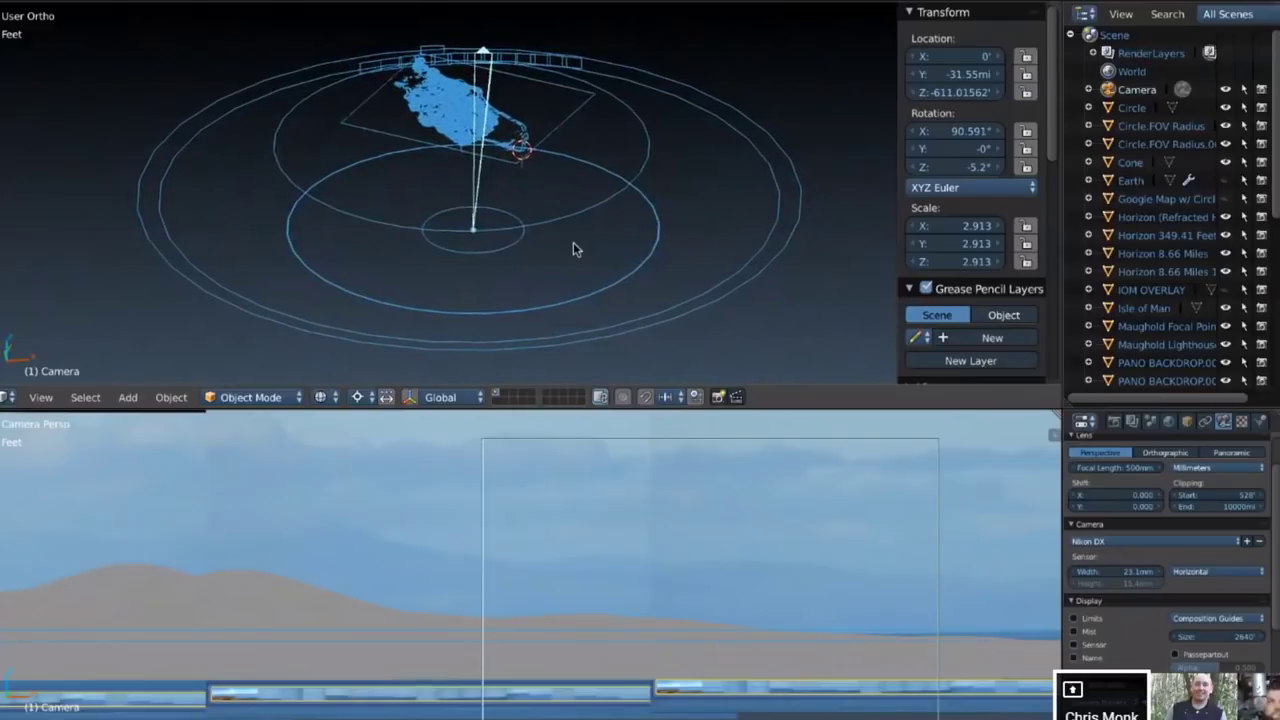
key("KP_4")
key("KP_4")
key("KP_4")
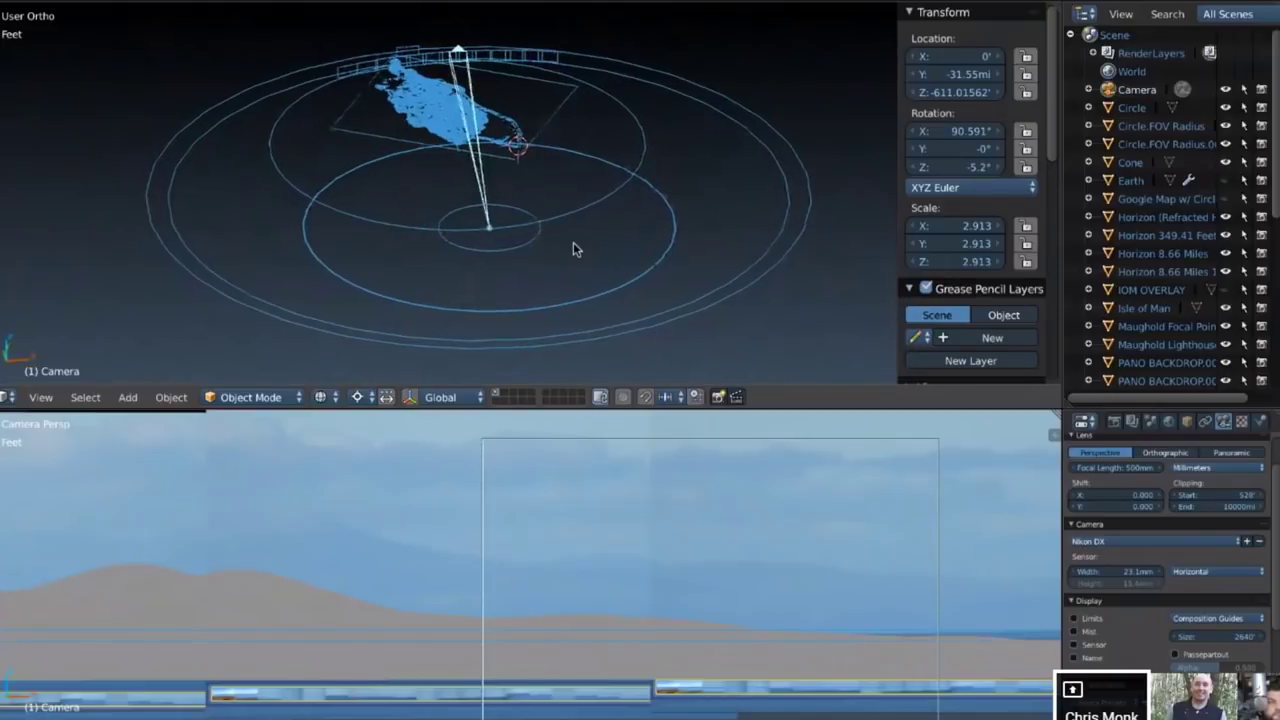
key("KP_4")
key("KP_6")
key("KP_6")
key("KP_6")
middle_click_drag(573, 244, 566, 244)
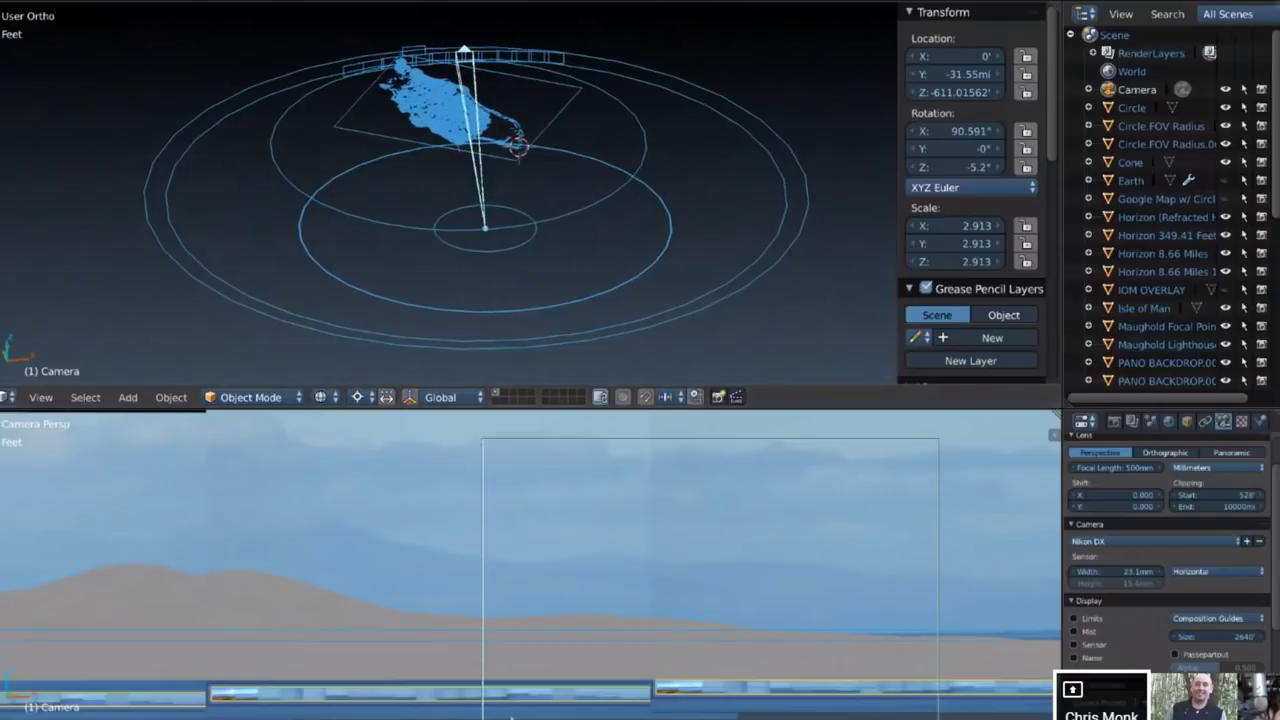